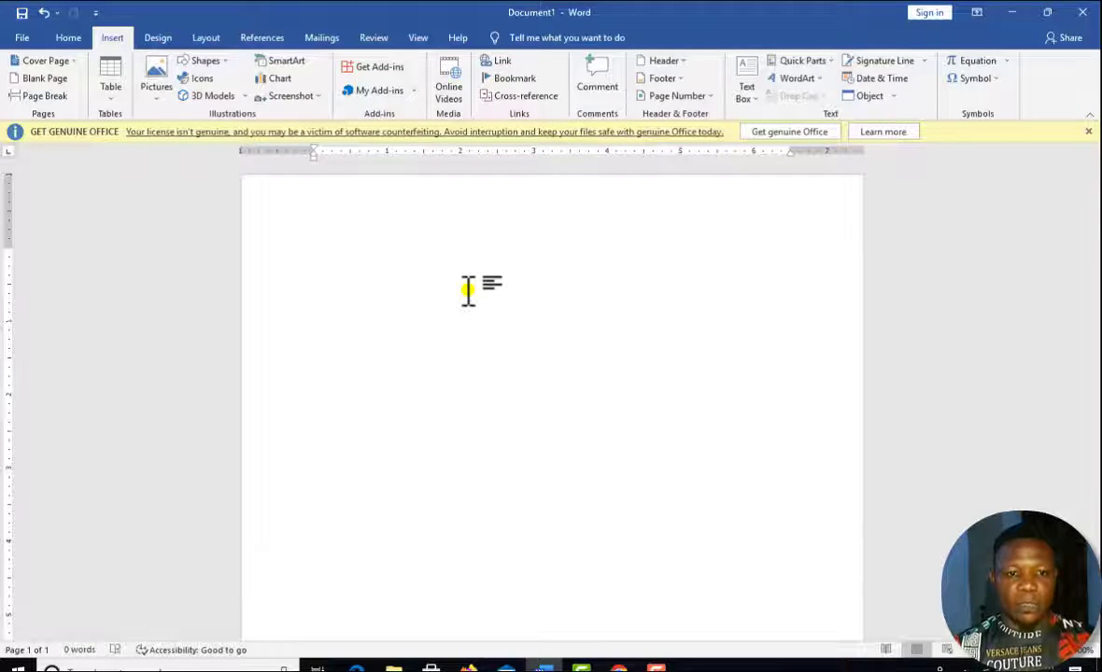
# Step: Enter an equals sign on the blank page and set its font size to 22
pyautogui.write('=')
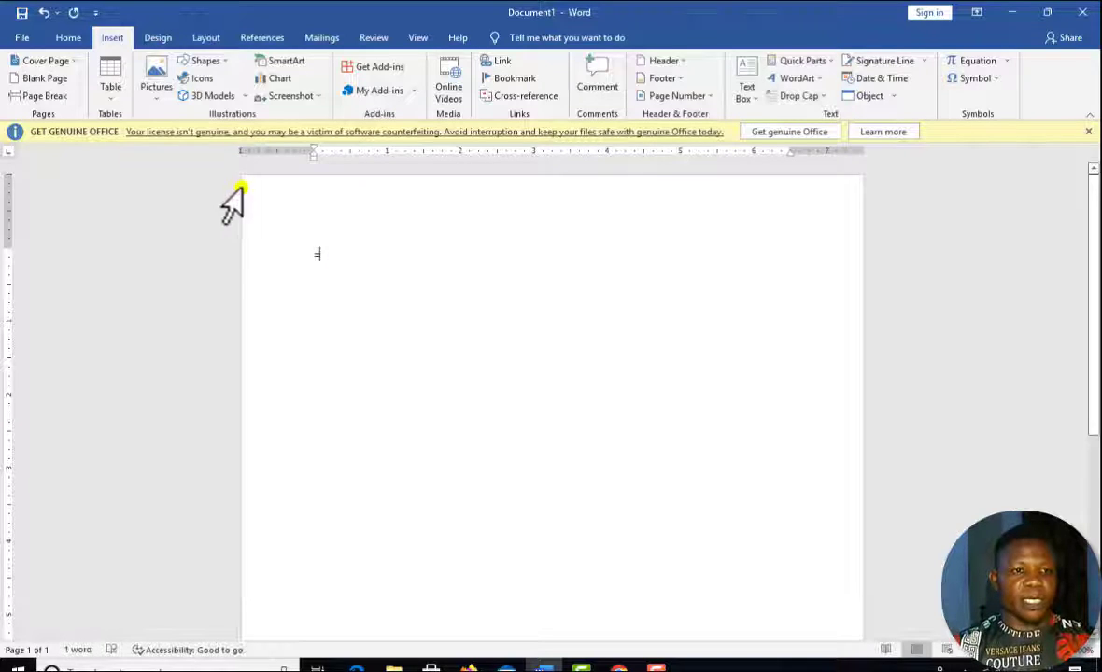
pyautogui.click(68, 38)
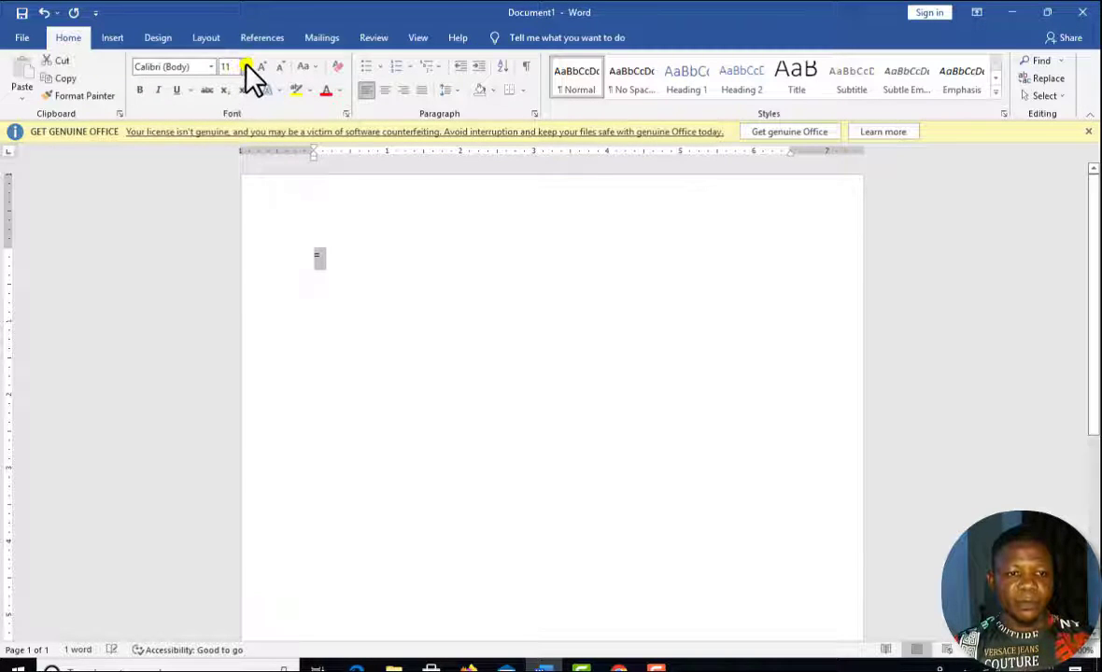
pyautogui.click(246, 66)
pyautogui.click(225, 216)
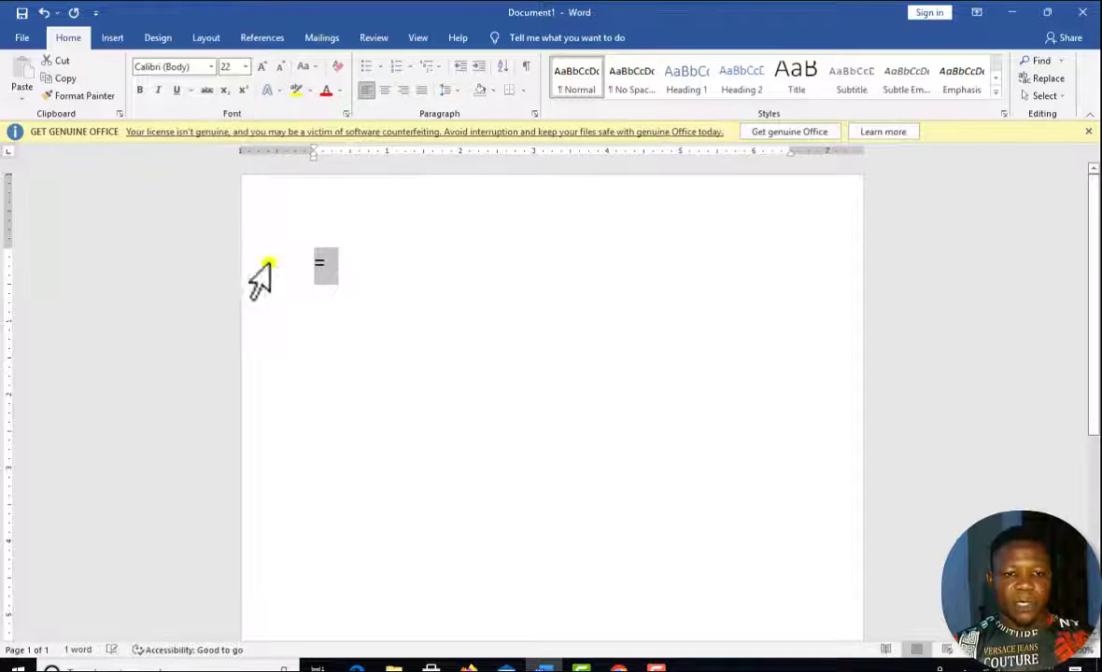
pyautogui.click(366, 259)
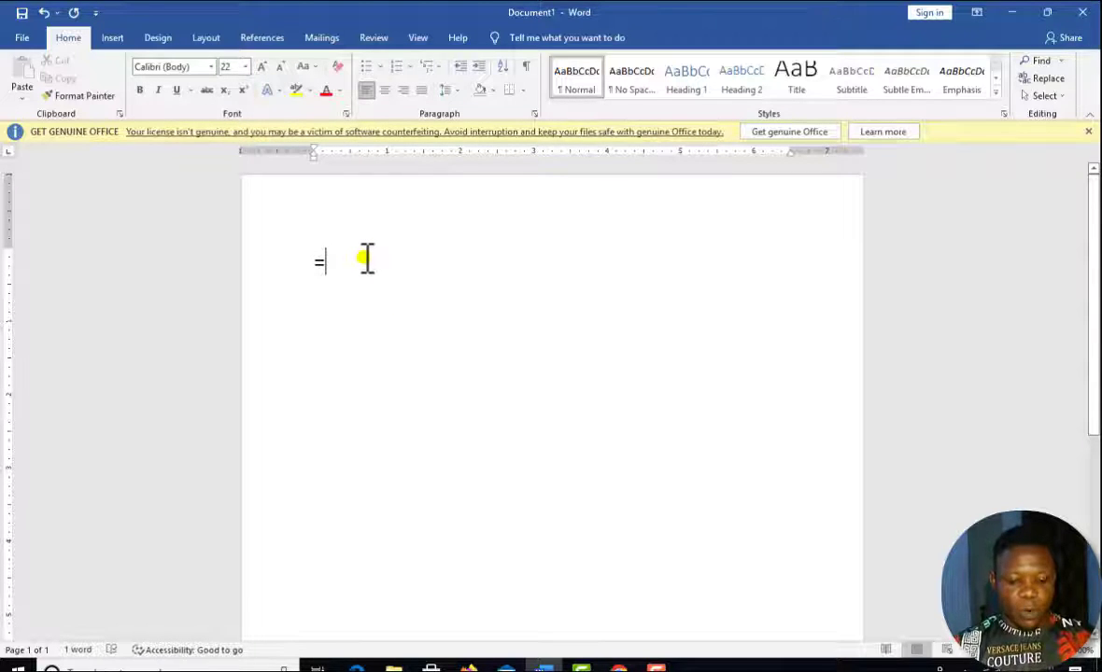
# Step: Complete the formula as =rand() and run it to generate sample paragraphs
pyautogui.write('rand')
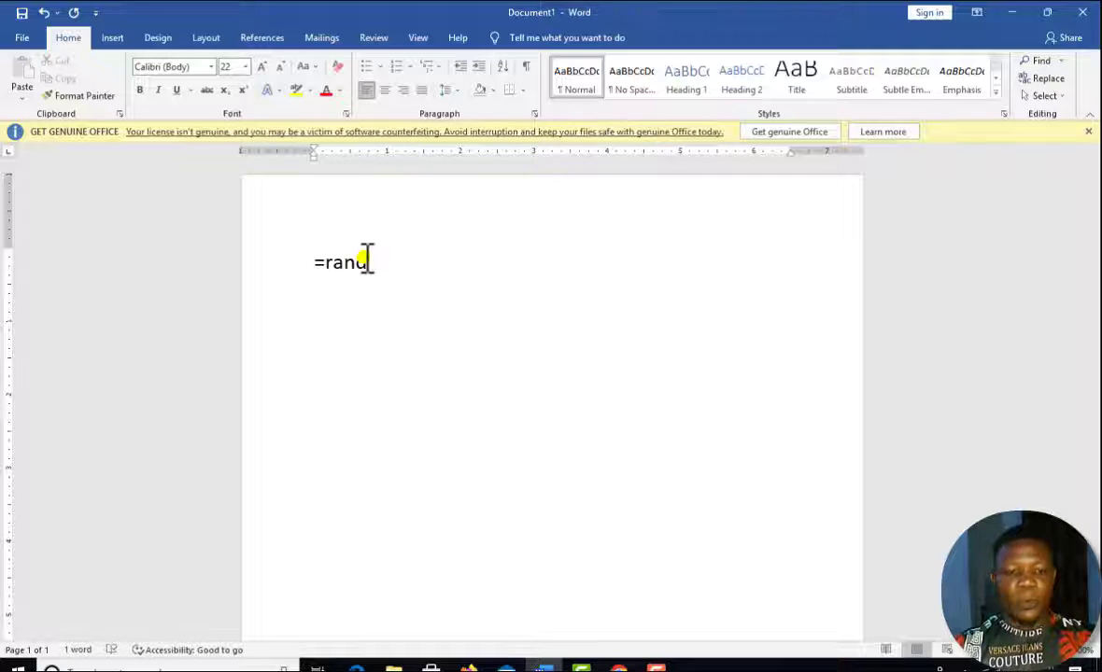
pyautogui.write('()')
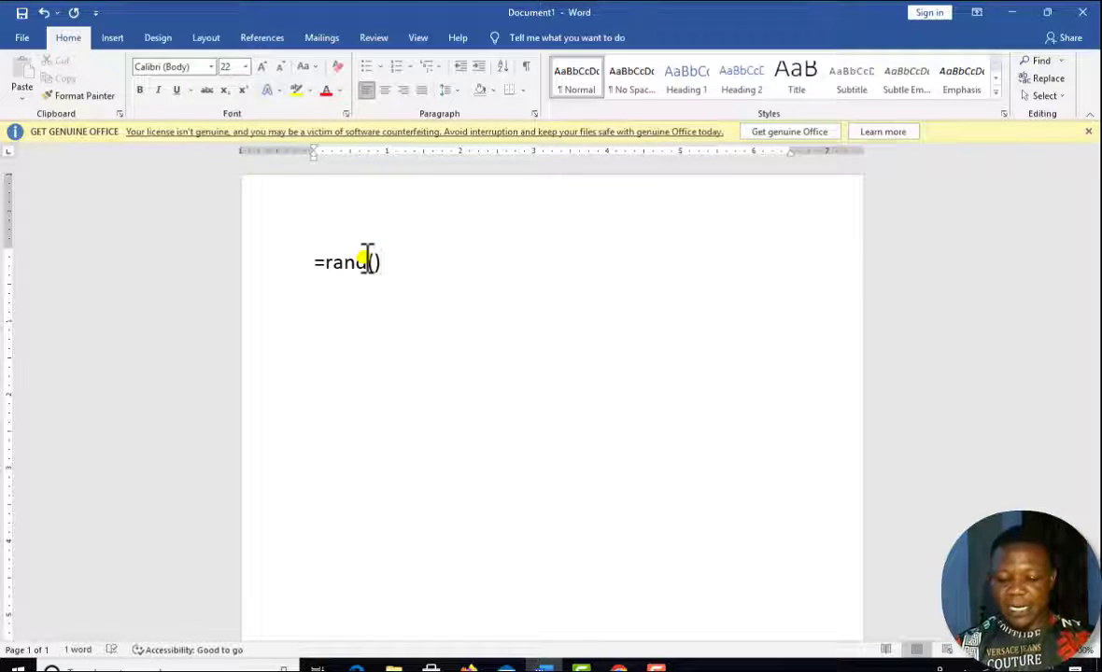
pyautogui.press('Return')
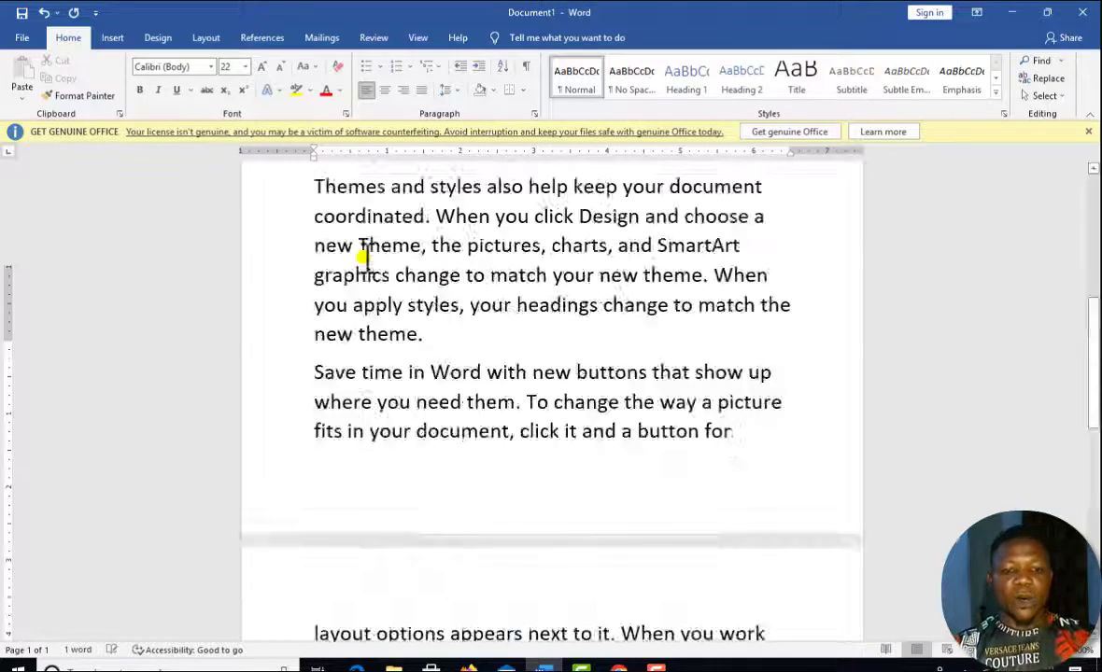
pyautogui.scroll(4, 923, 598)
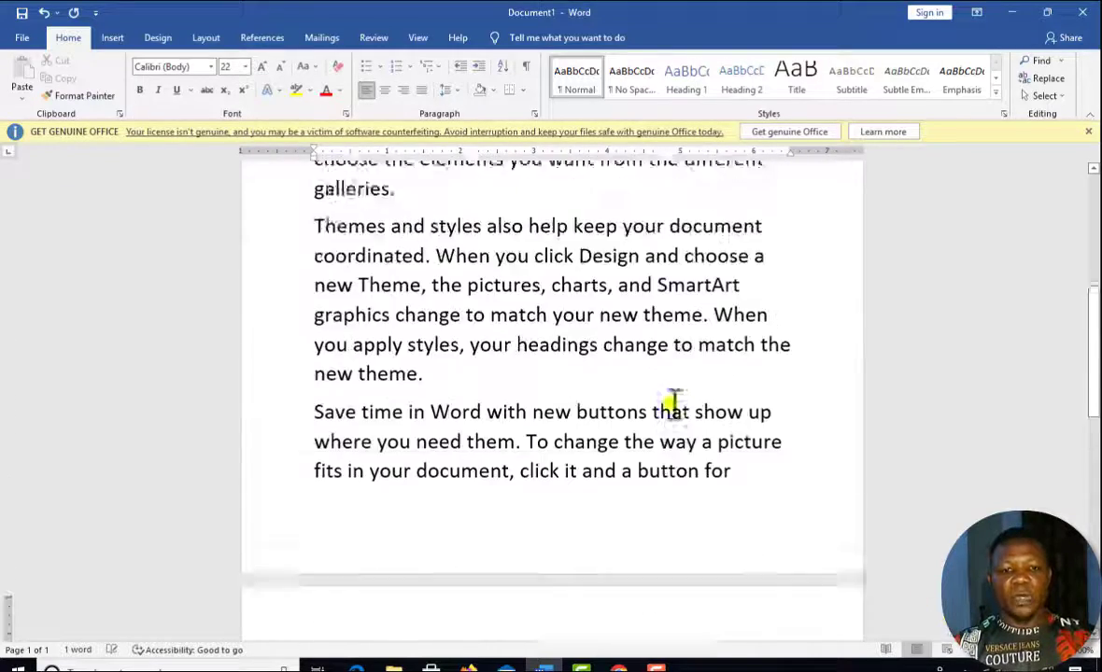
pyautogui.scroll(5, 673, 402)
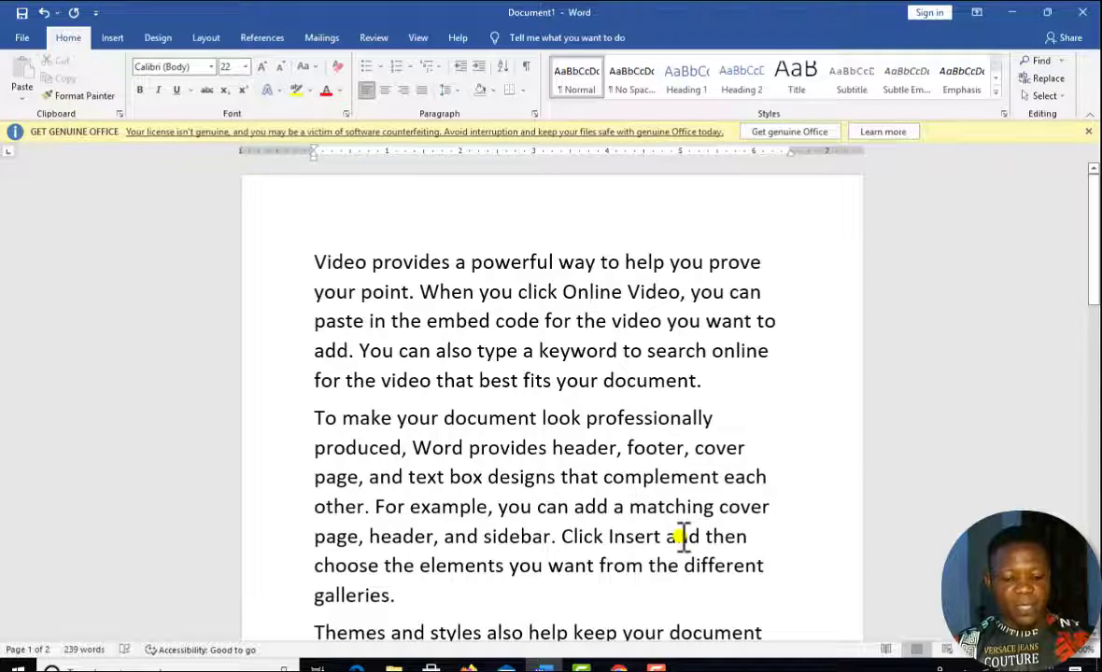
# Step: Select all the sample text in the document and set its font size to 14
pyautogui.doubleClick(248, 286)
pyautogui.click(249, 287)
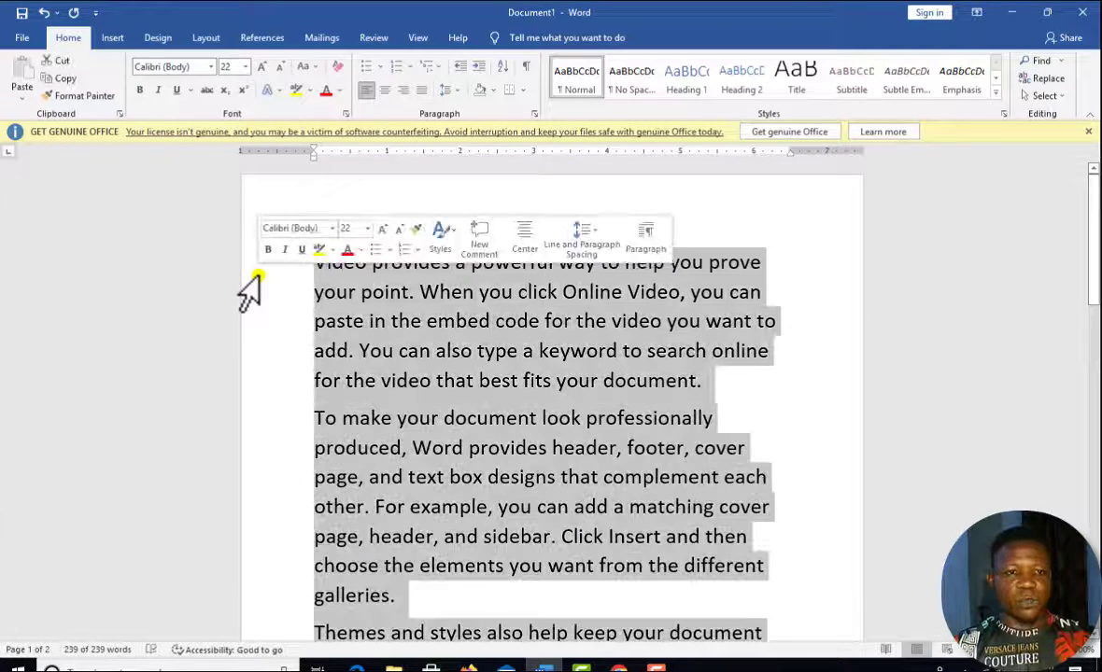
pyautogui.click(245, 67)
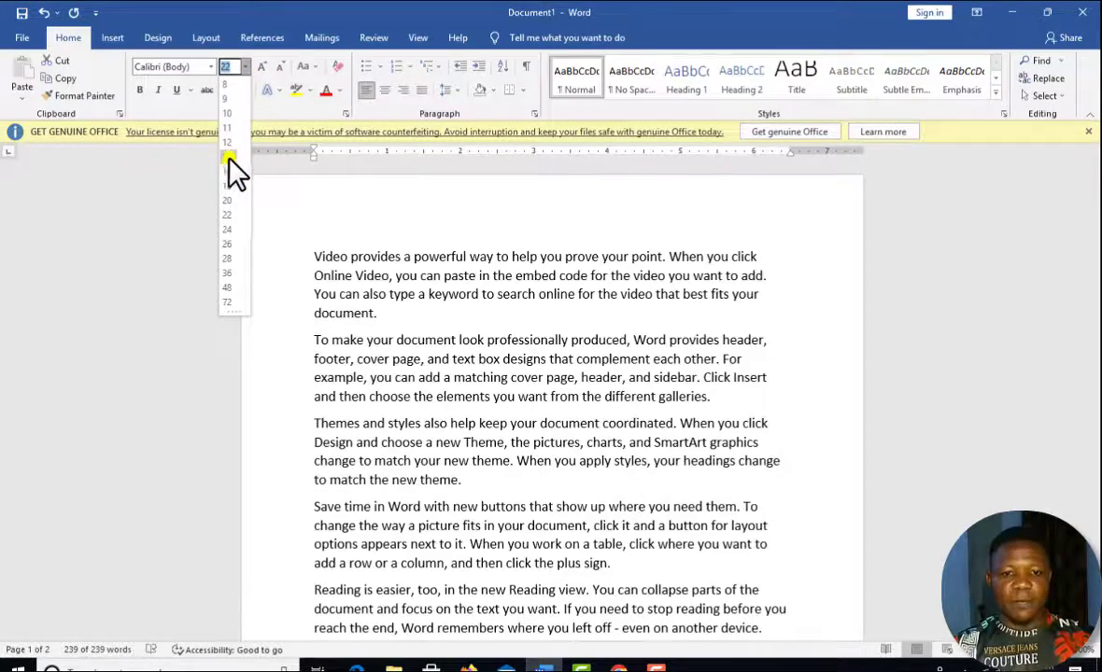
pyautogui.click(231, 174)
pyautogui.click(628, 364)
pyautogui.scroll(-4, 628, 365)
pyautogui.scroll(5, 629, 364)
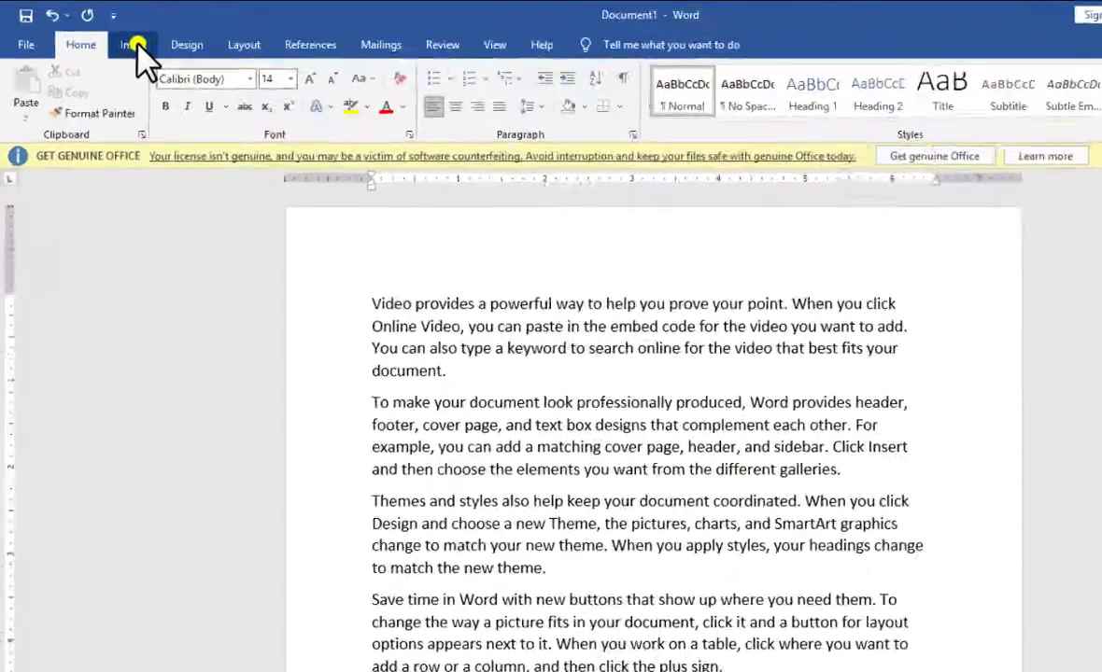
# Step: Insert the built-in Integral cover page at the front of the document
pyautogui.click(113, 39)
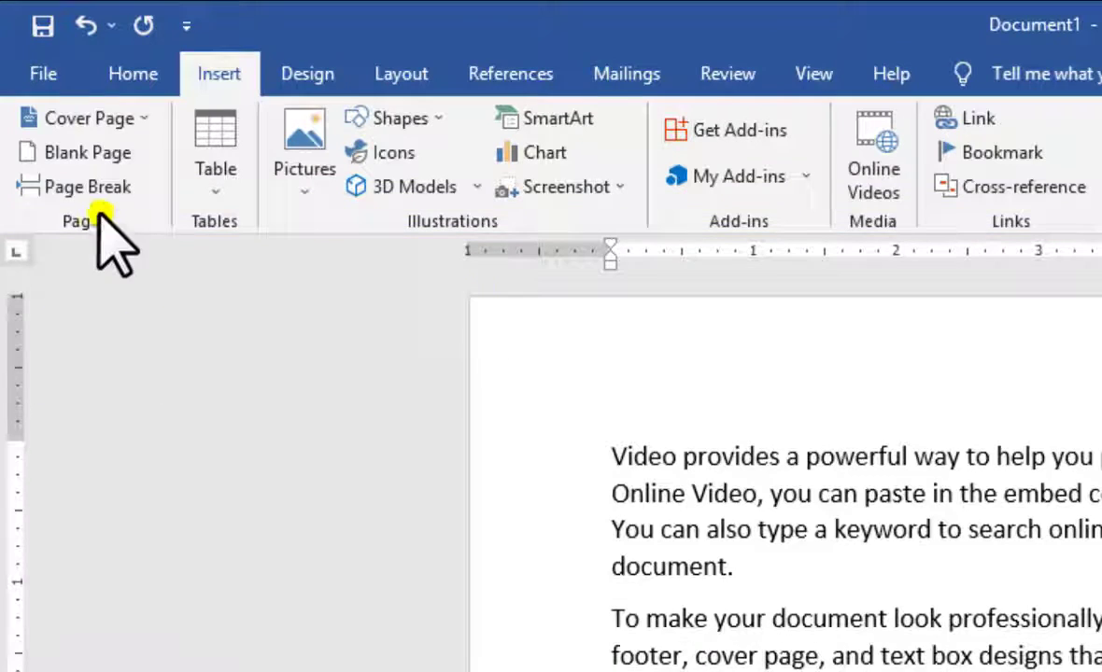
pyautogui.click(146, 125)
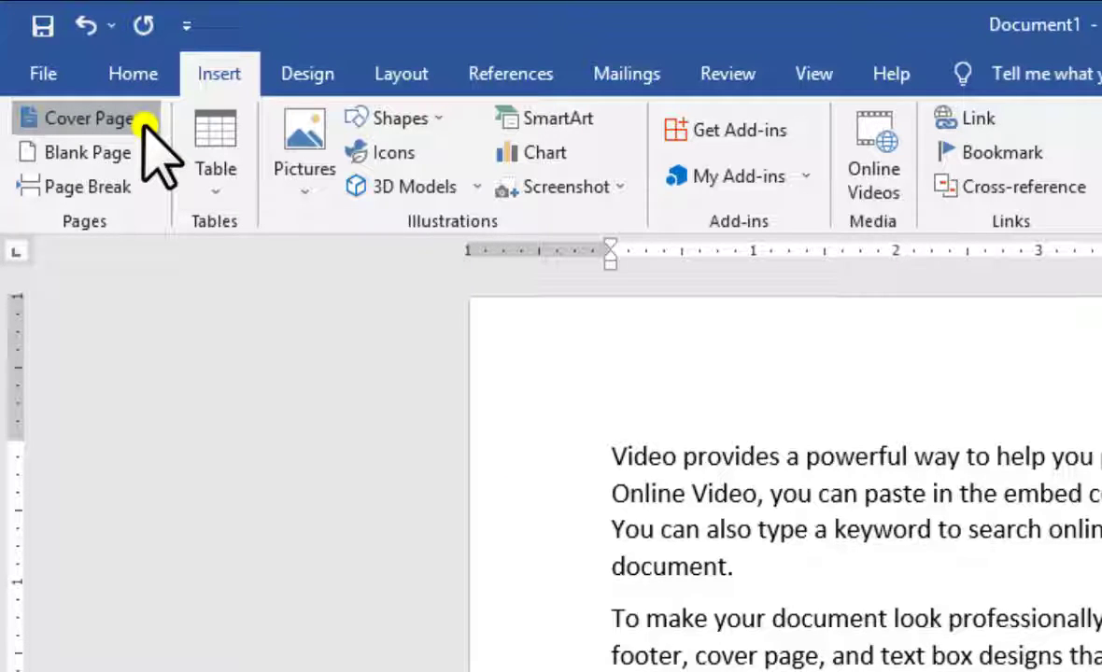
pyautogui.click(147, 127)
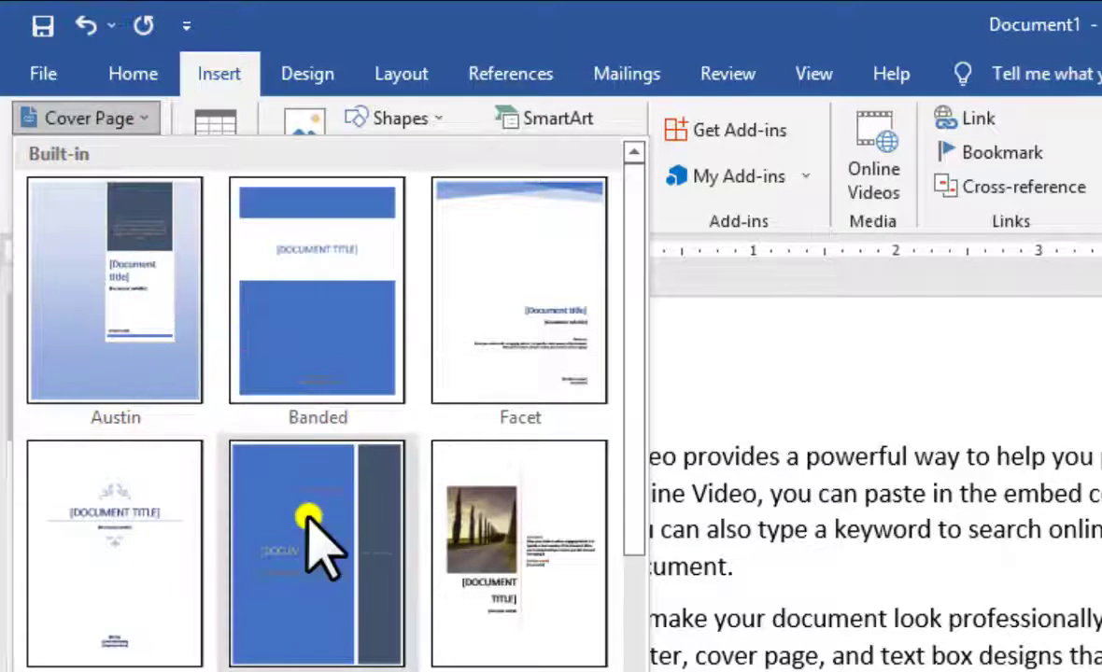
pyautogui.scroll(-3, 312, 555)
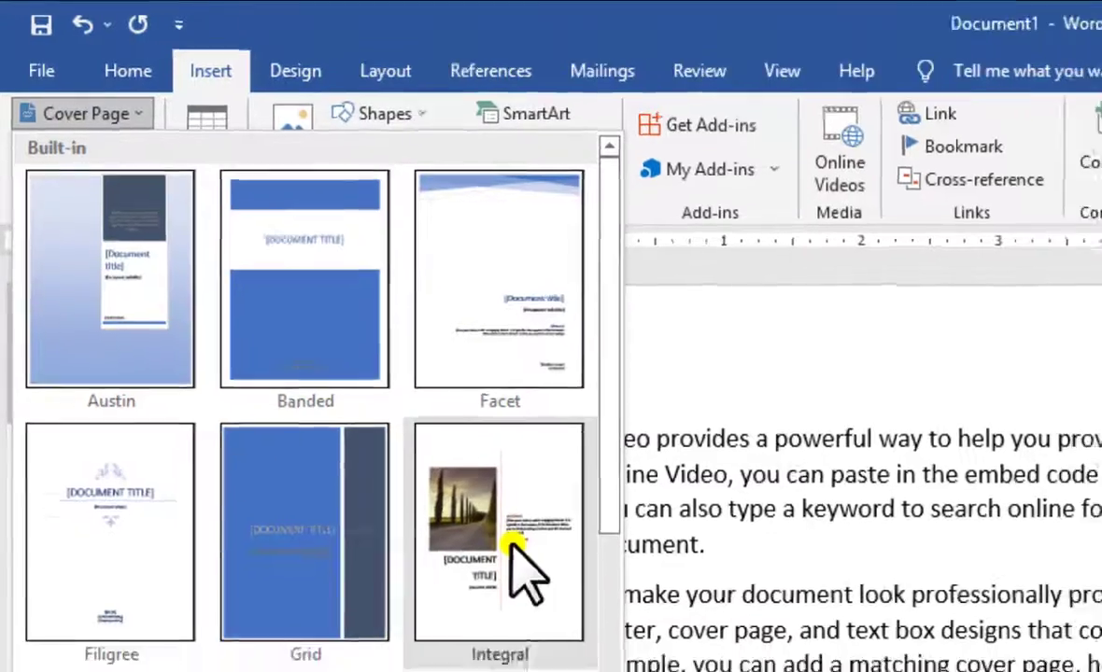
pyautogui.click(531, 569)
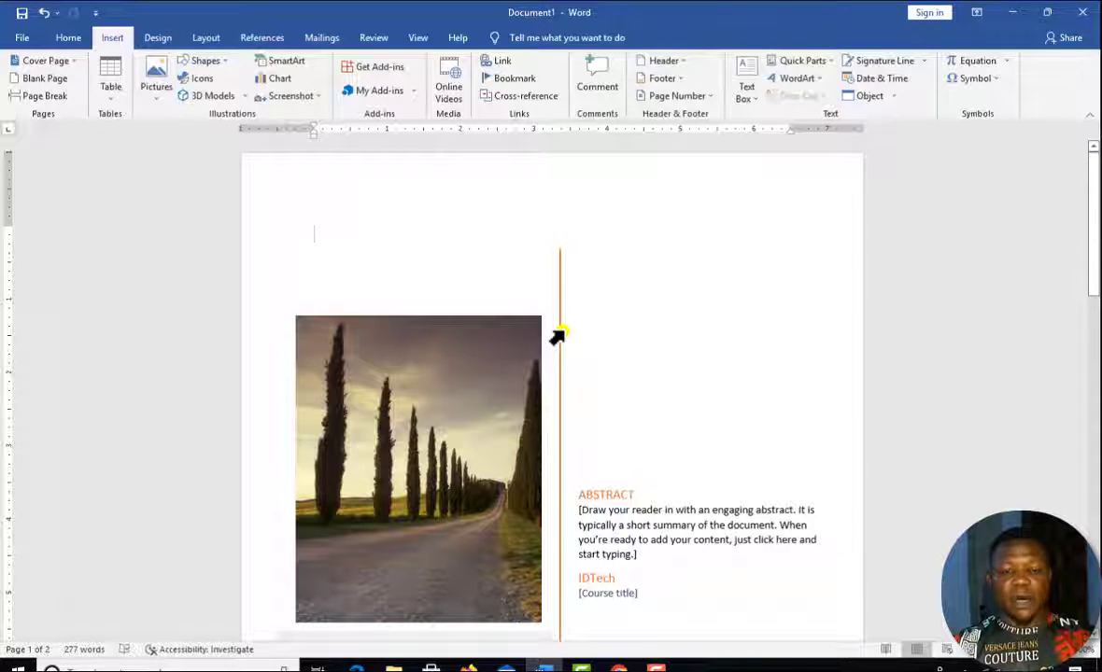
# Step: Examine the inserted cover page, including its picture and placeholders, and the body text on the following page
pyautogui.scroll(-5, 528, 378)
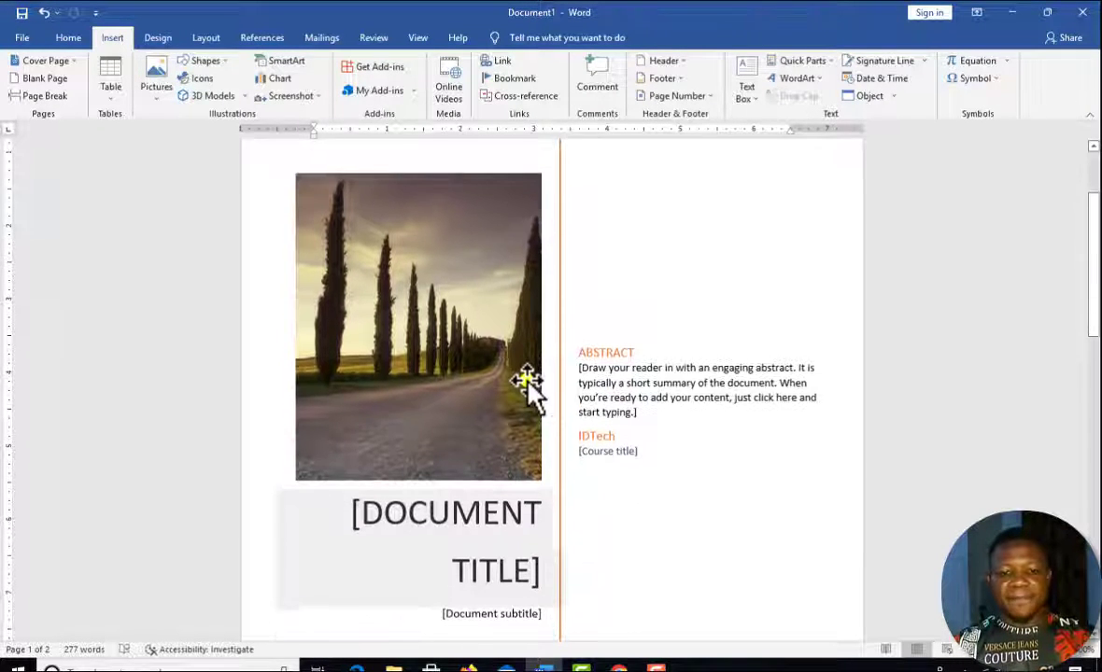
pyautogui.scroll(-8, 527, 378)
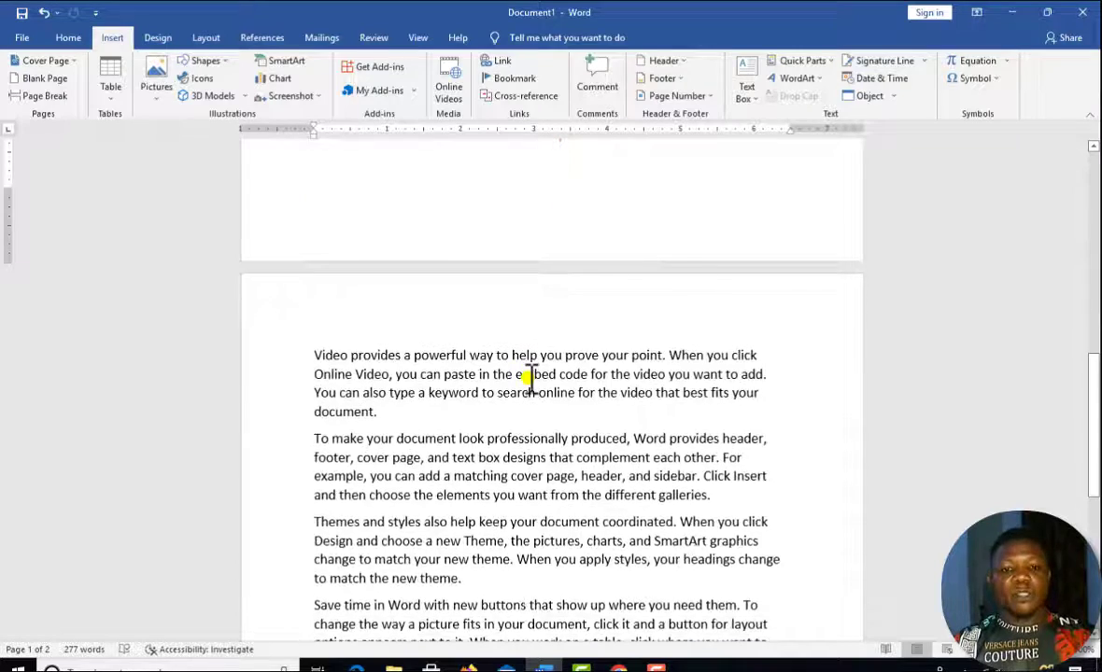
pyautogui.scroll(5, 527, 378)
pyautogui.scroll(7, 528, 378)
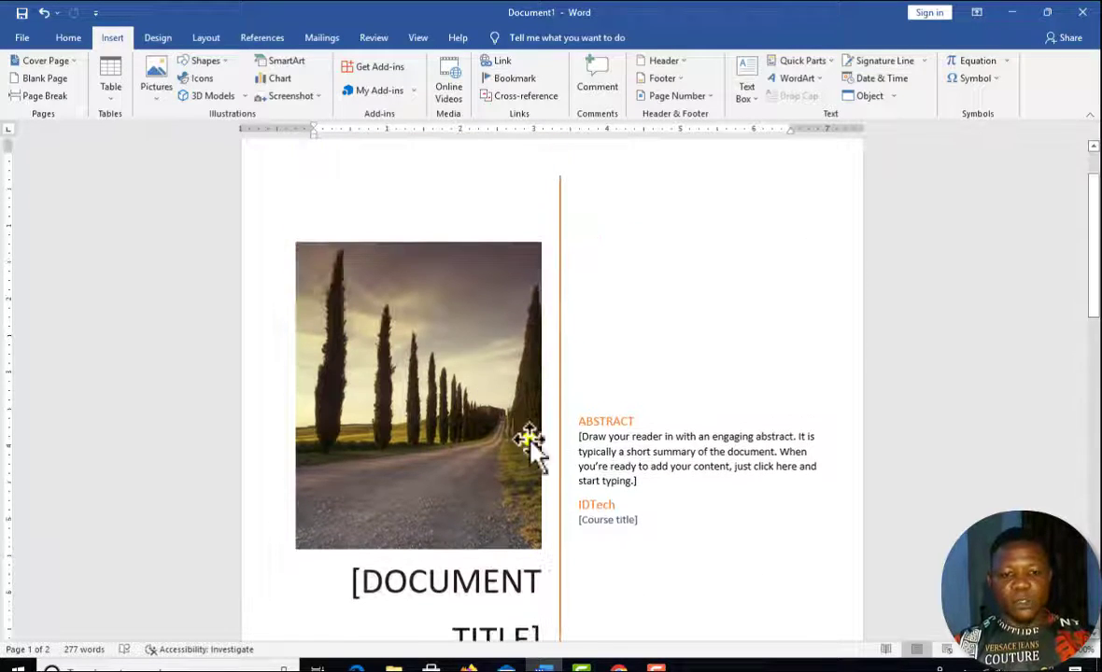
pyautogui.scroll(-1, 526, 442)
pyautogui.click(377, 245)
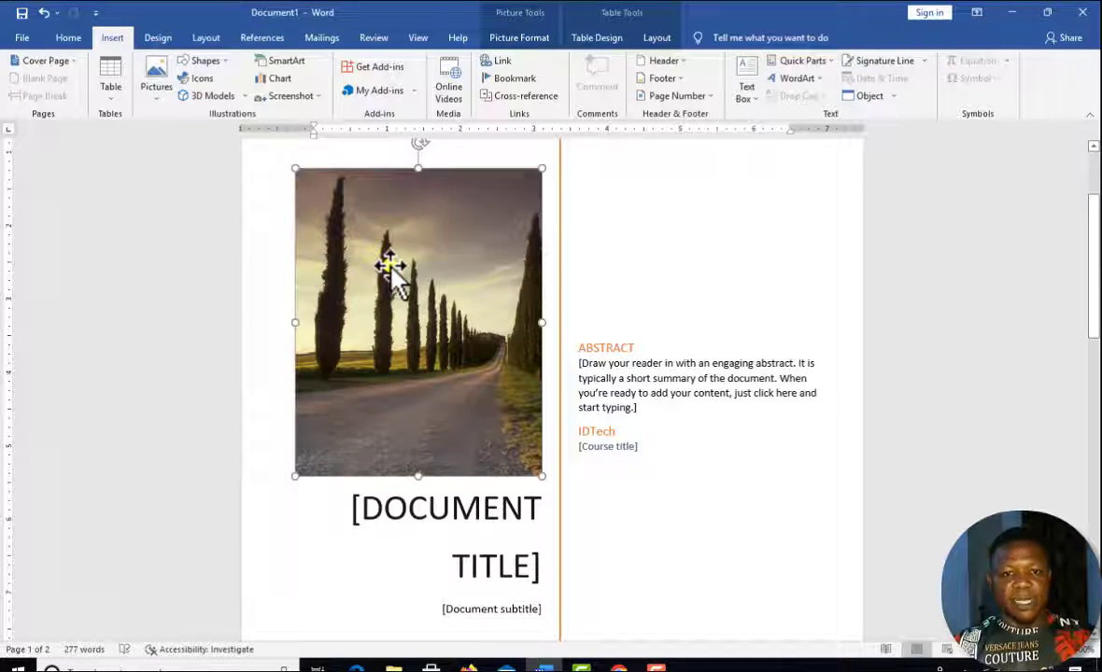
pyautogui.rightClick(387, 265)
pyautogui.click(339, 275)
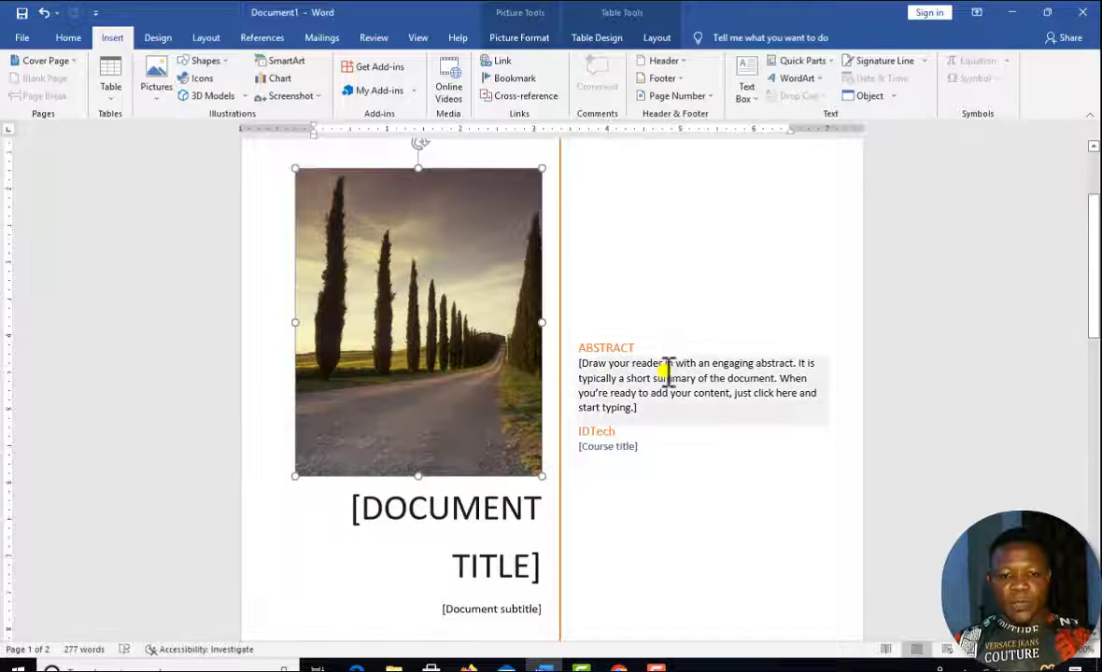
# Step: Replace the document title placeholder on the cover page with "MICROSOFT WORD TUTORIAL"
pyautogui.scroll(-2, 443, 450)
pyautogui.click(482, 407)
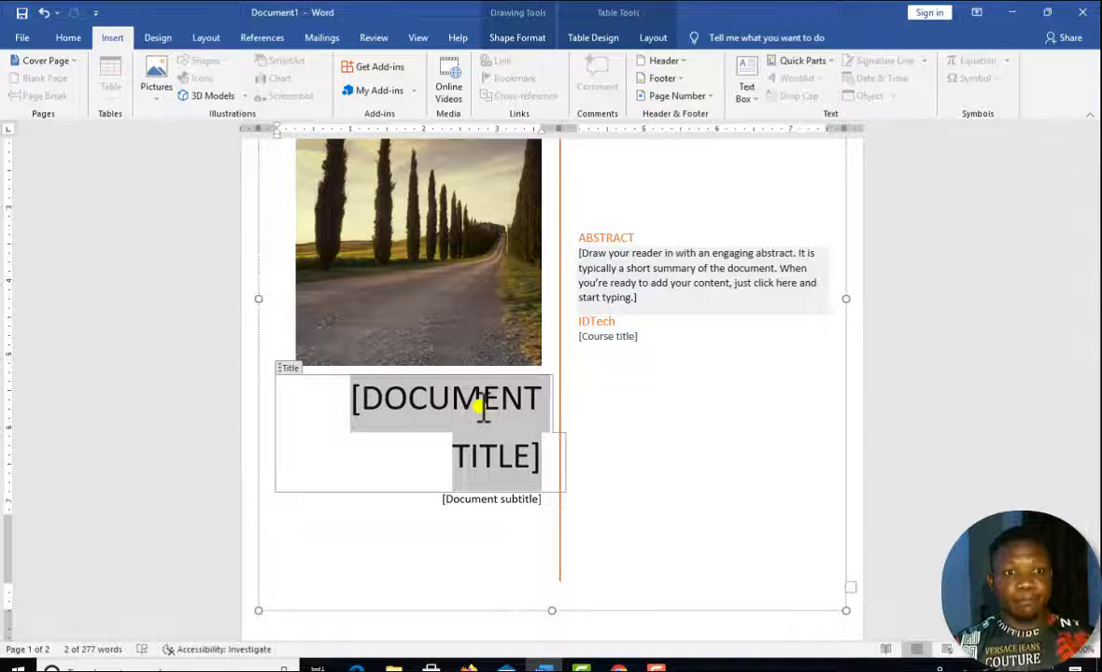
pyautogui.write('MI')
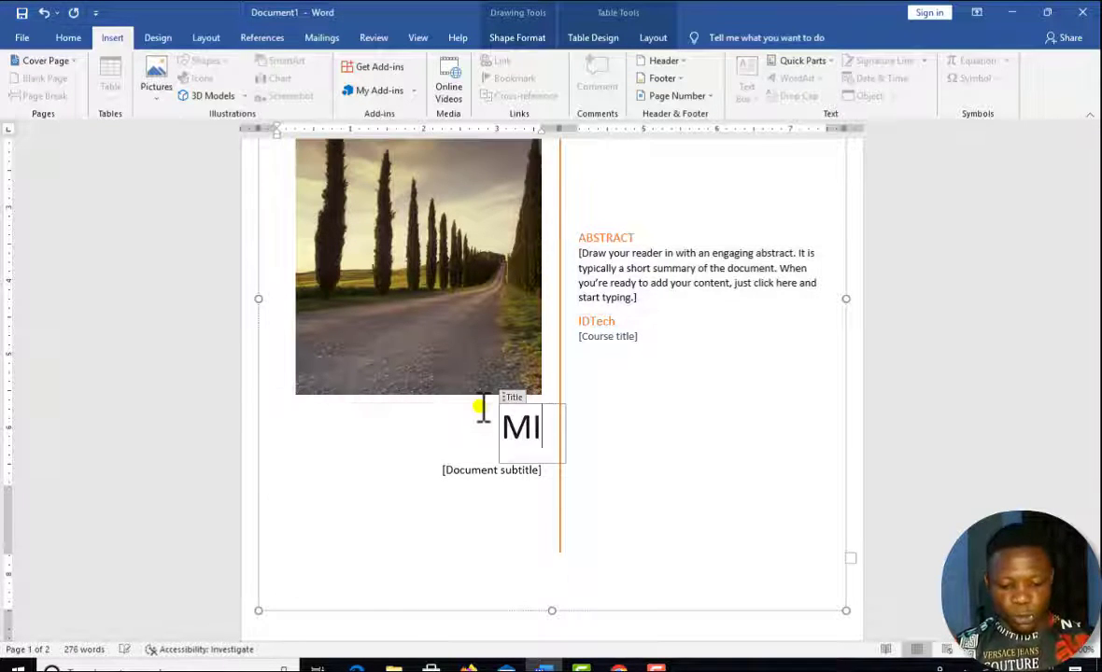
pyautogui.write('CROSO')
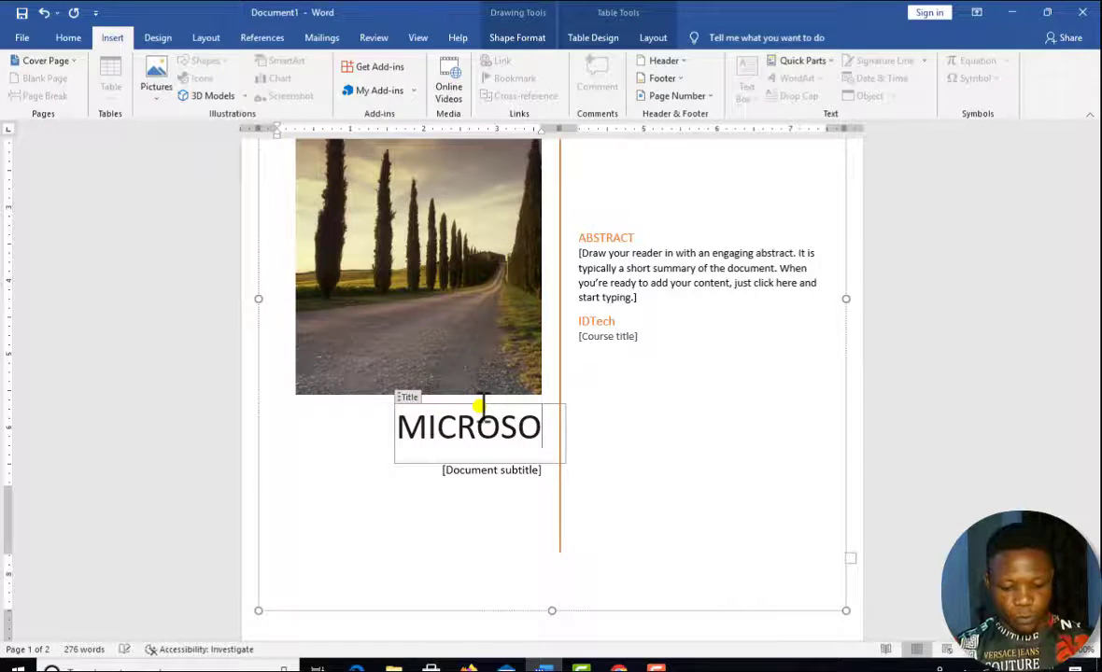
pyautogui.write('FT WOR')
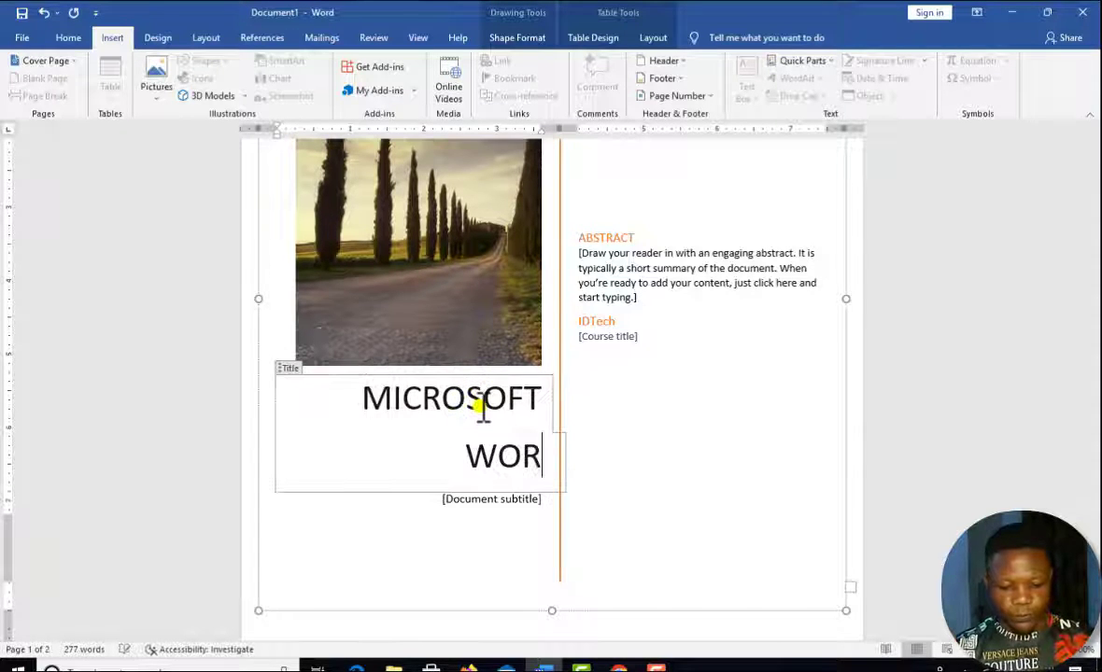
pyautogui.write('D TUTO')
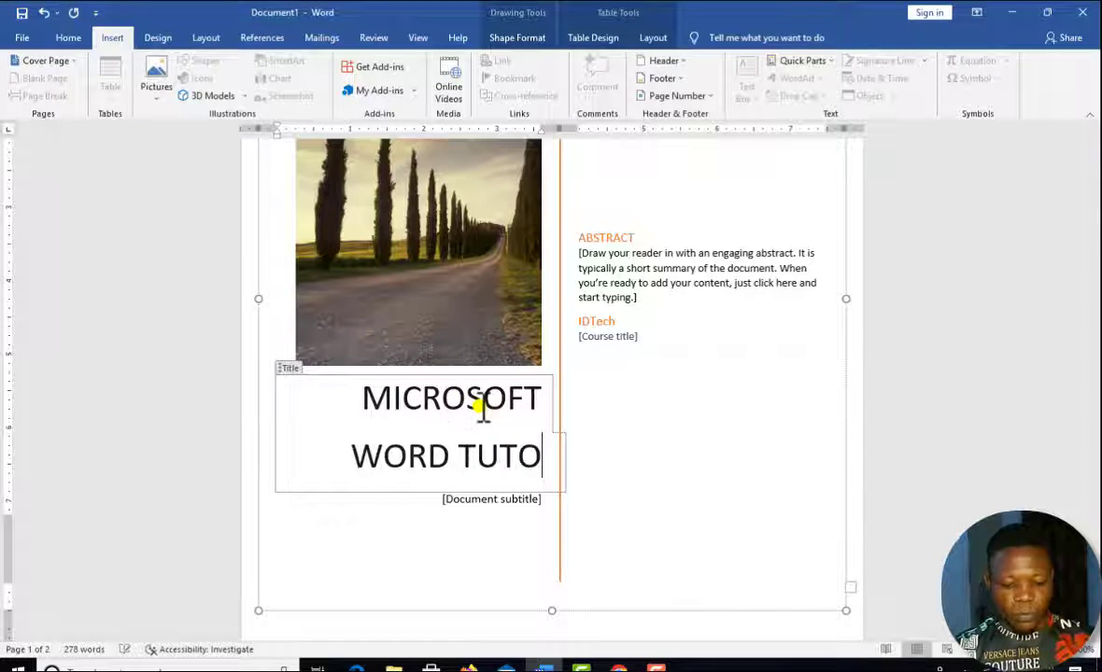
pyautogui.write('RIAL')
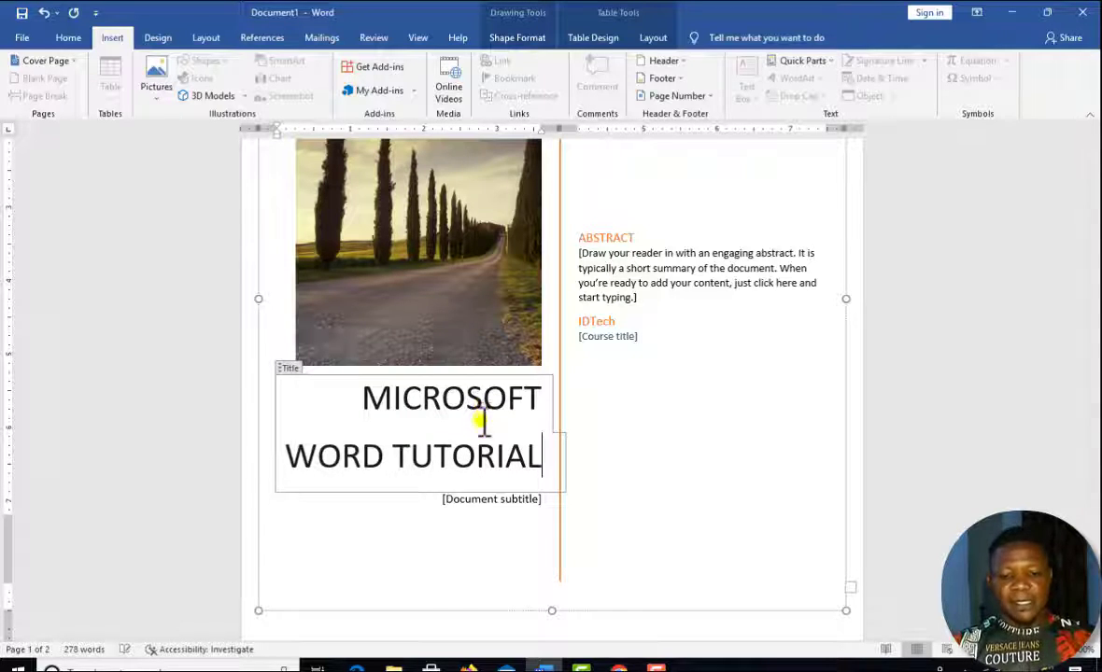
# Step: Set the cover page title's font size to 28 and centre the title
pyautogui.scroll(-1, 472, 423)
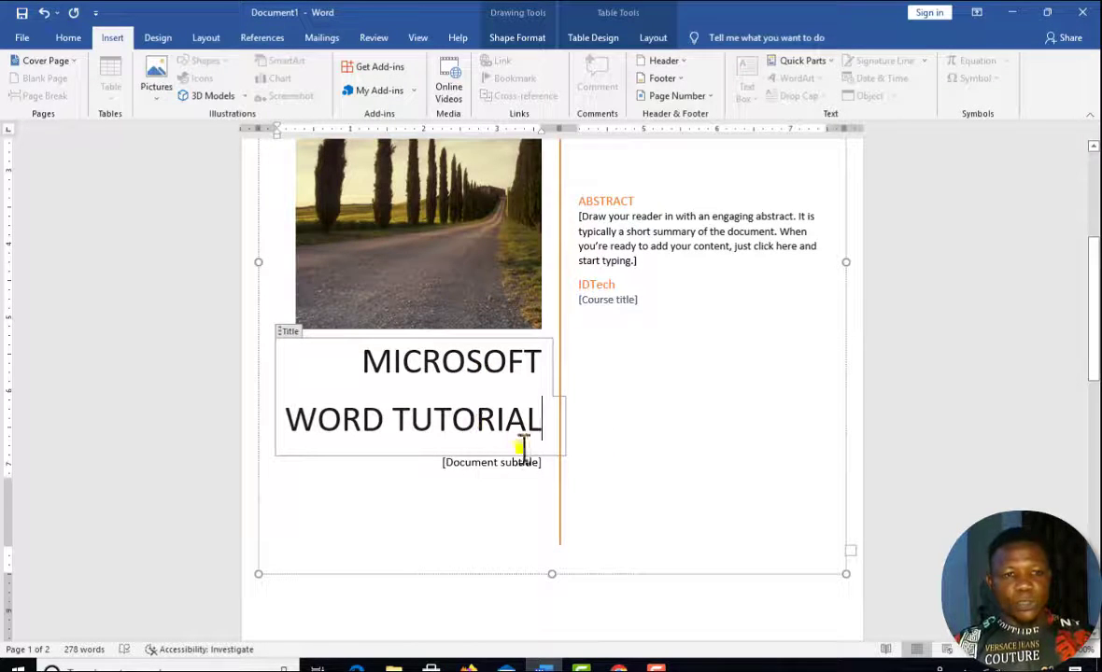
pyautogui.moveTo(545, 434); pyautogui.dragTo(327, 371)
pyautogui.click(65, 39)
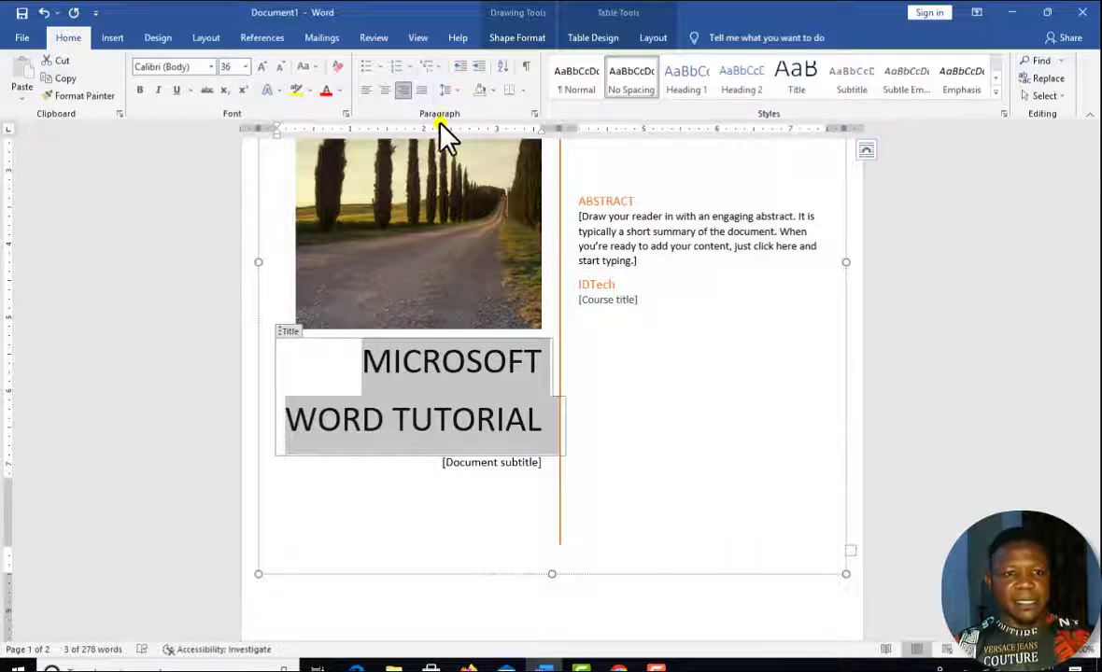
pyautogui.click(242, 66)
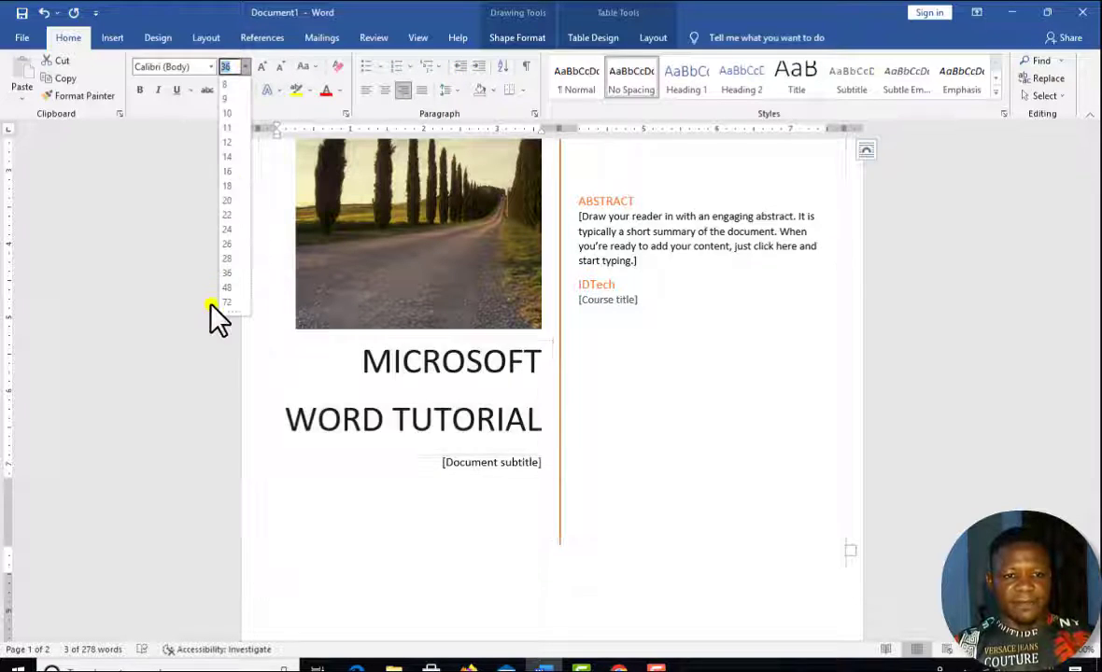
pyautogui.click(228, 259)
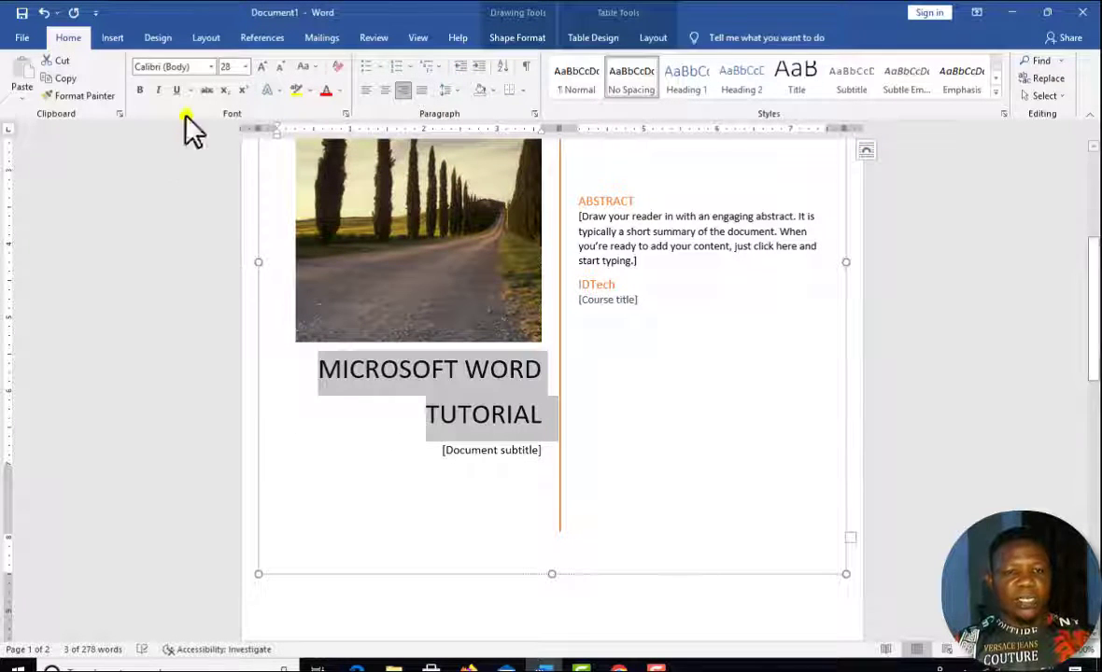
pyautogui.click(389, 93)
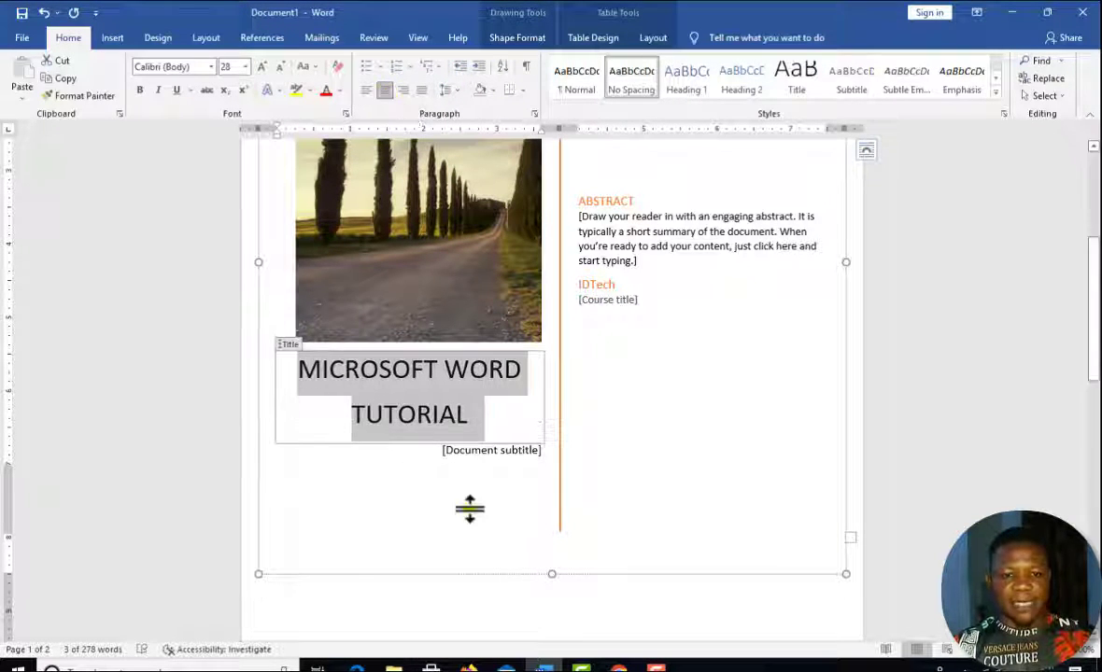
# Step: Set the line spacing of the cover page title "MICROSOFT WORD TUTORIAL" to 1.0
pyautogui.click(469, 413)
pyautogui.moveTo(472, 415); pyautogui.dragTo(345, 376)
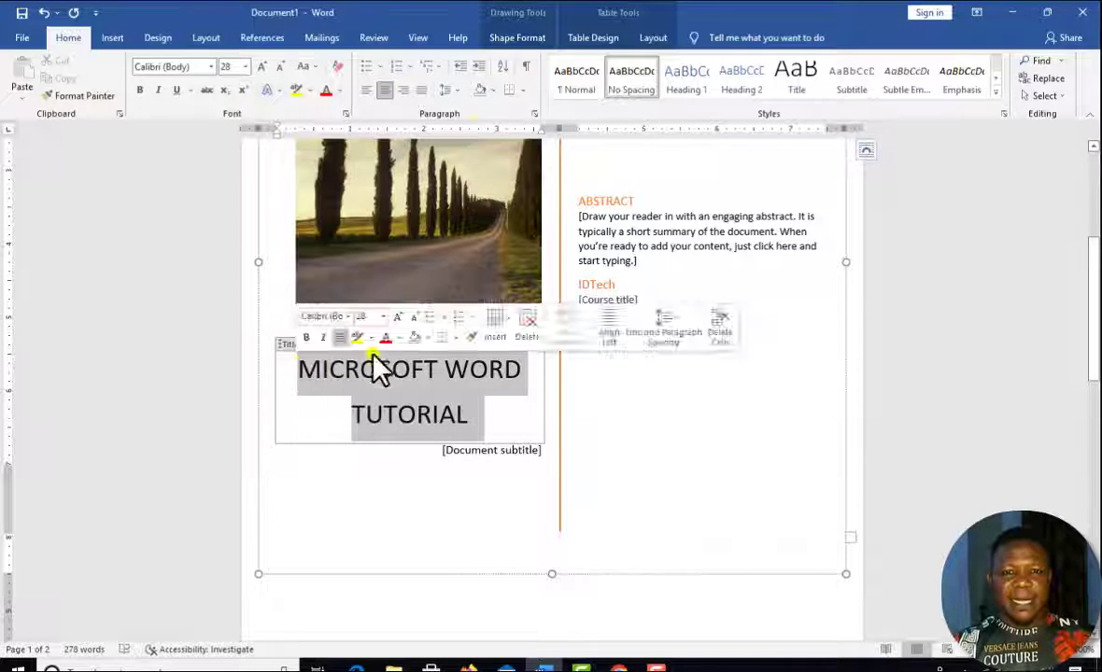
pyautogui.click(456, 90)
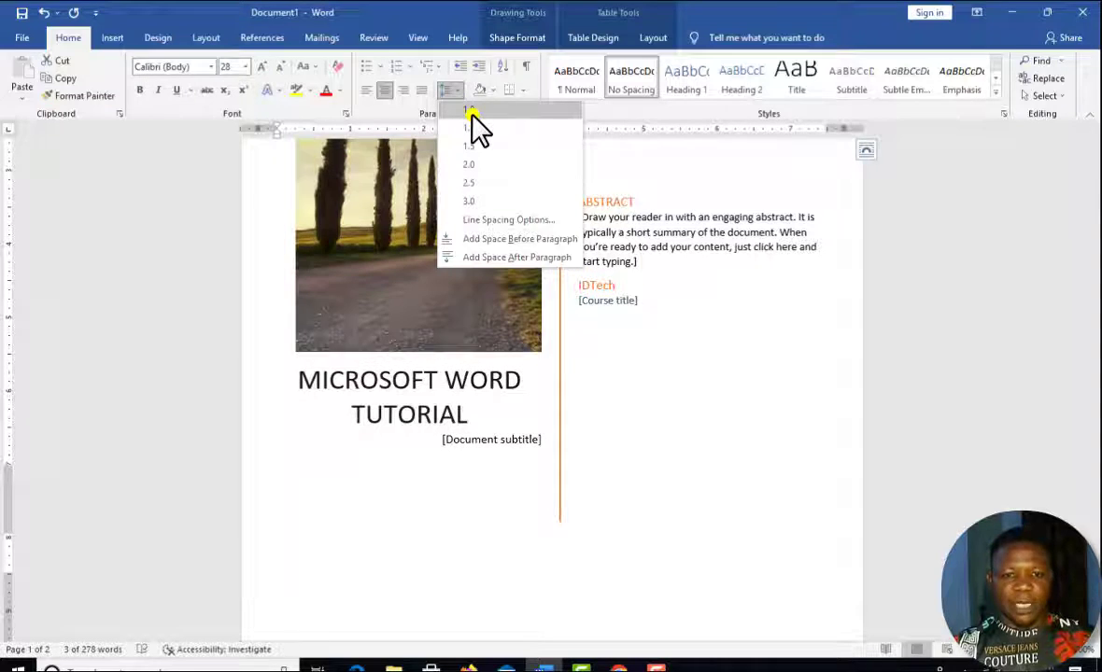
pyautogui.click(470, 112)
# Step: Replace the document subtitle placeholder on the cover page with "A full tutorial on Microsoft word"
pyautogui.click(525, 442)
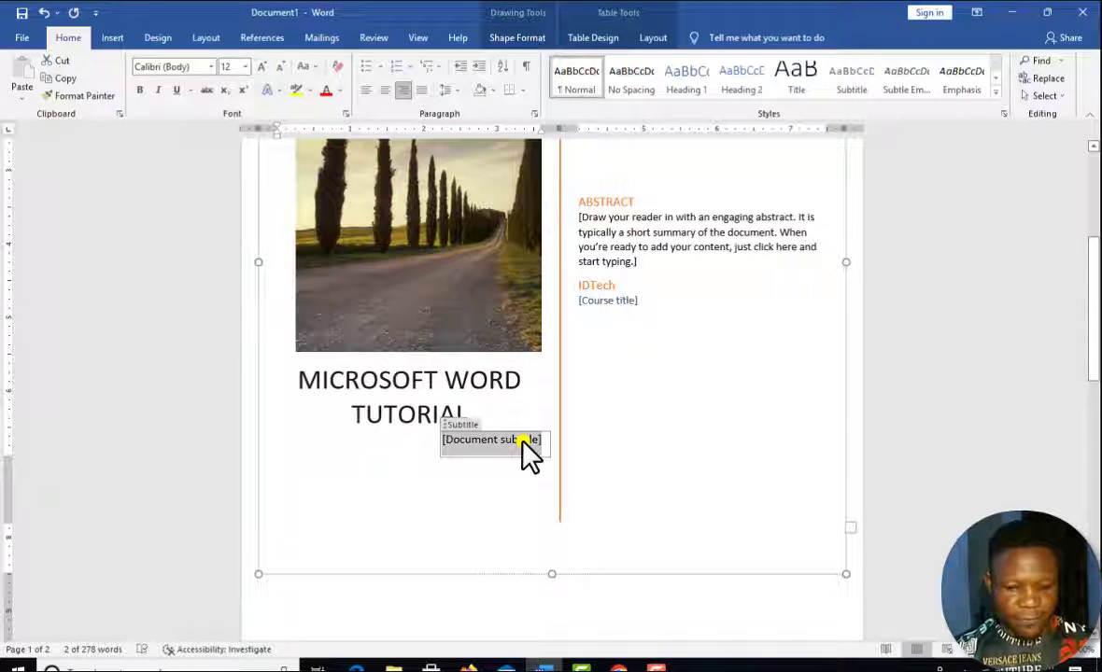
pyautogui.write('A Full')
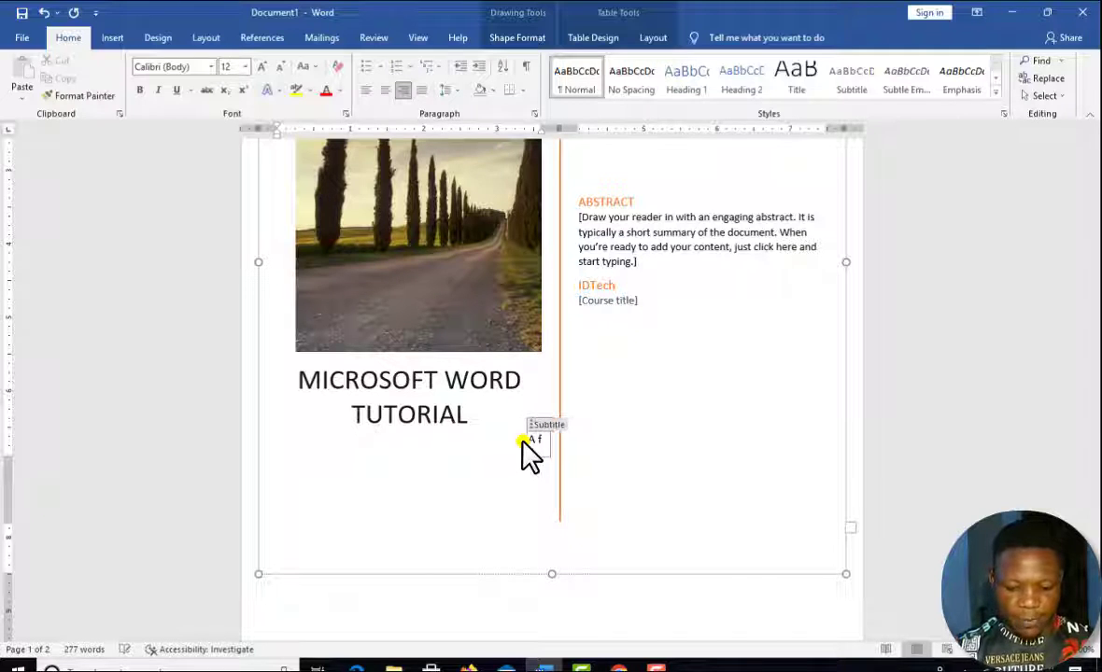
pyautogui.write(' tut')
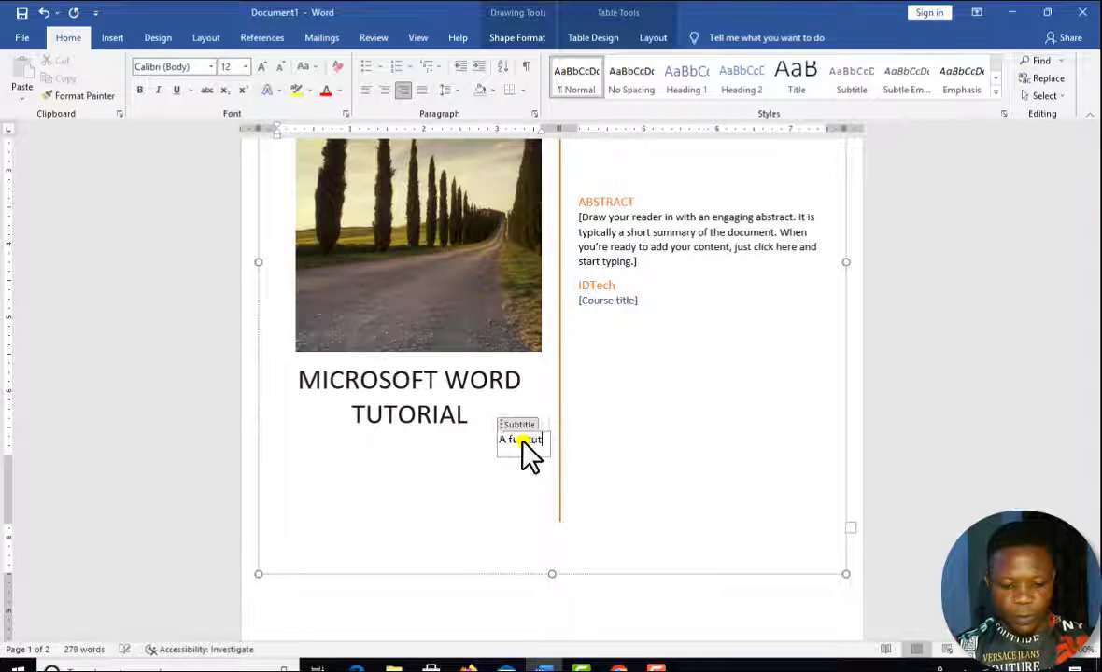
pyautogui.write('orial')
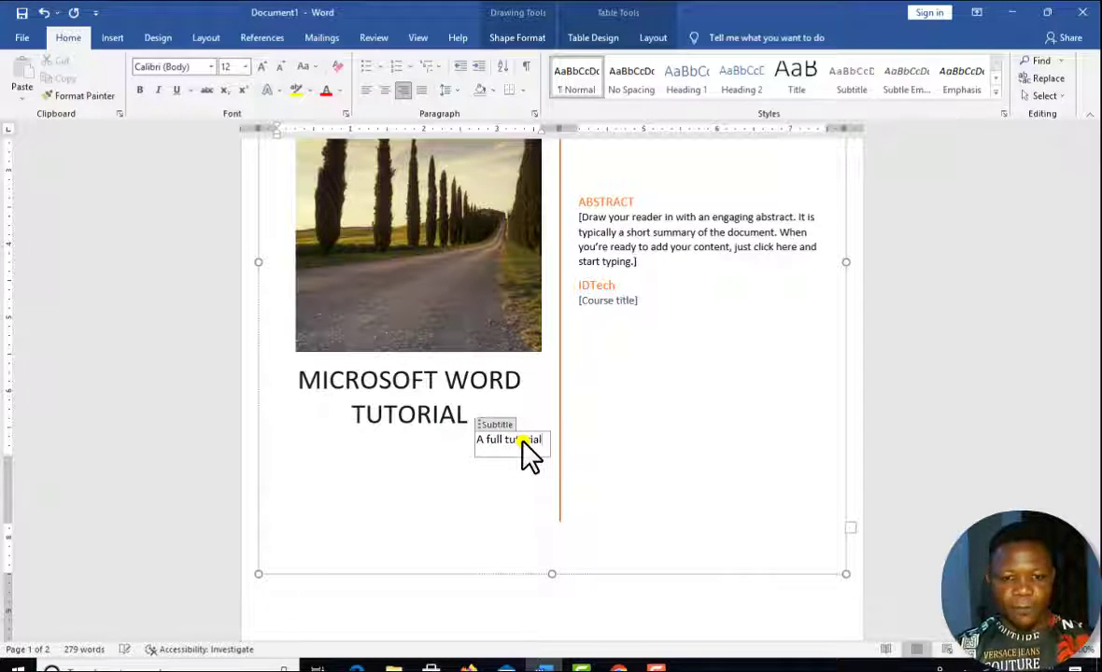
pyautogui.write(' on')
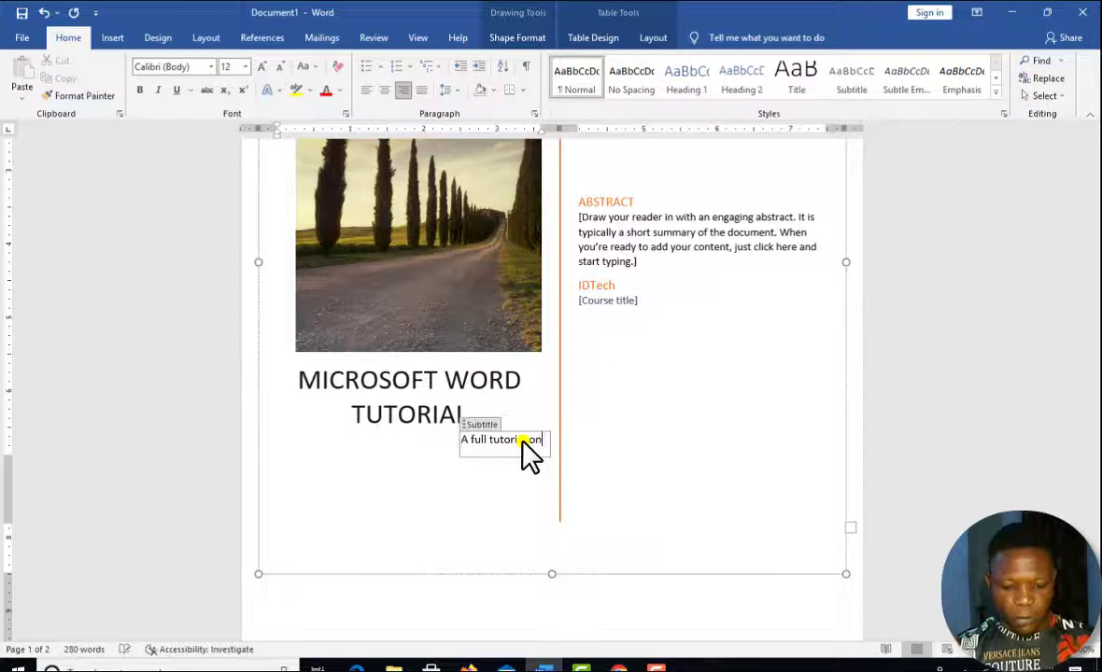
pyautogui.write(' Micr')
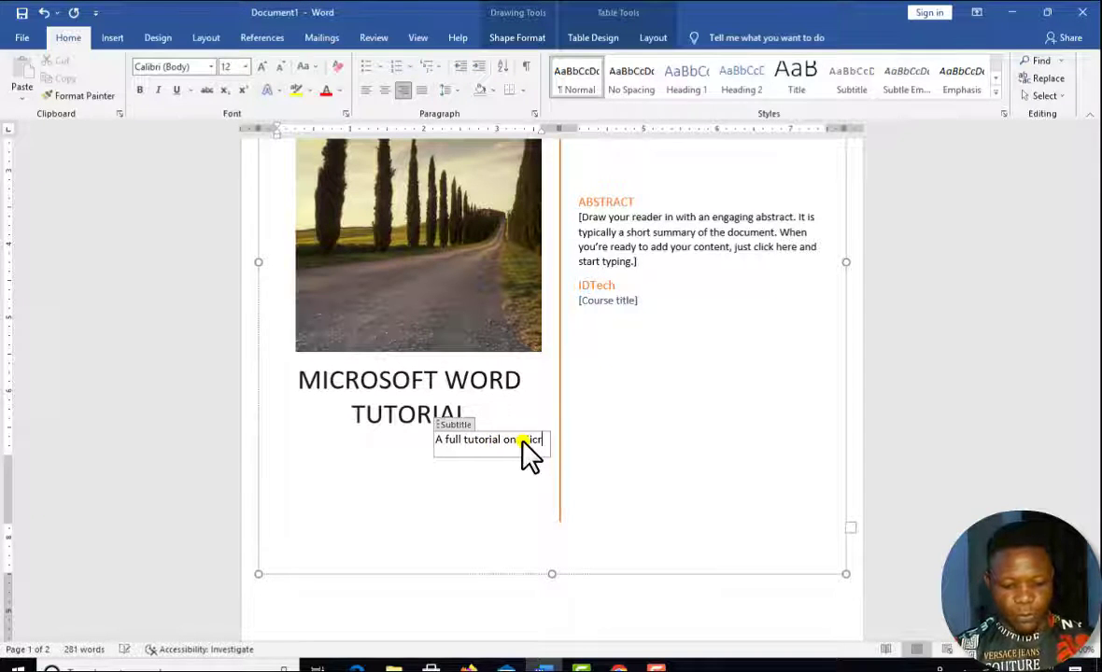
pyautogui.write('osoft Word')
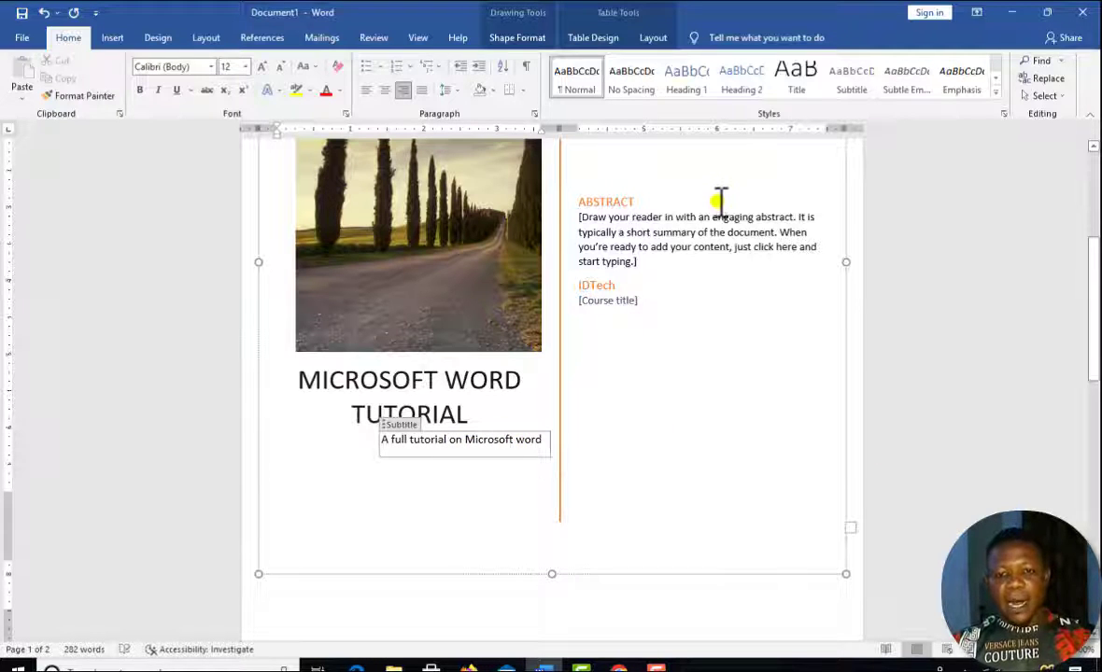
# Step: Examine the abstract and course title placeholders on the cover page and how the body text follows it
pyautogui.scroll(2, 840, 293)
pyautogui.scroll(3, 839, 293)
pyautogui.click(728, 467)
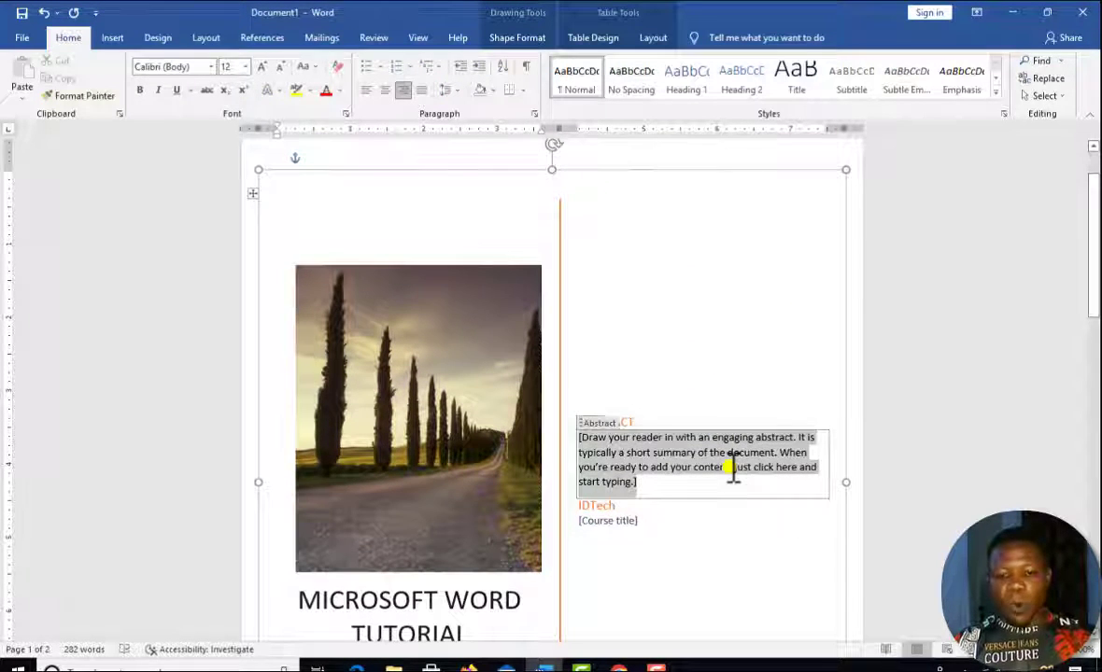
pyautogui.scroll(-2, 710, 467)
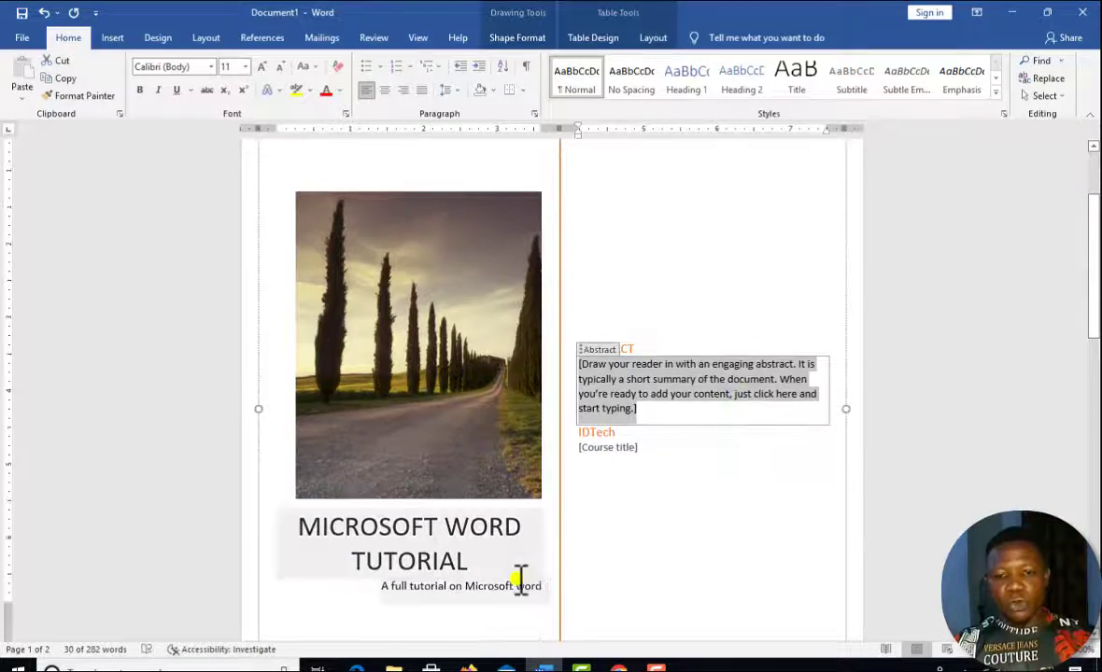
pyautogui.scroll(-10, 663, 462)
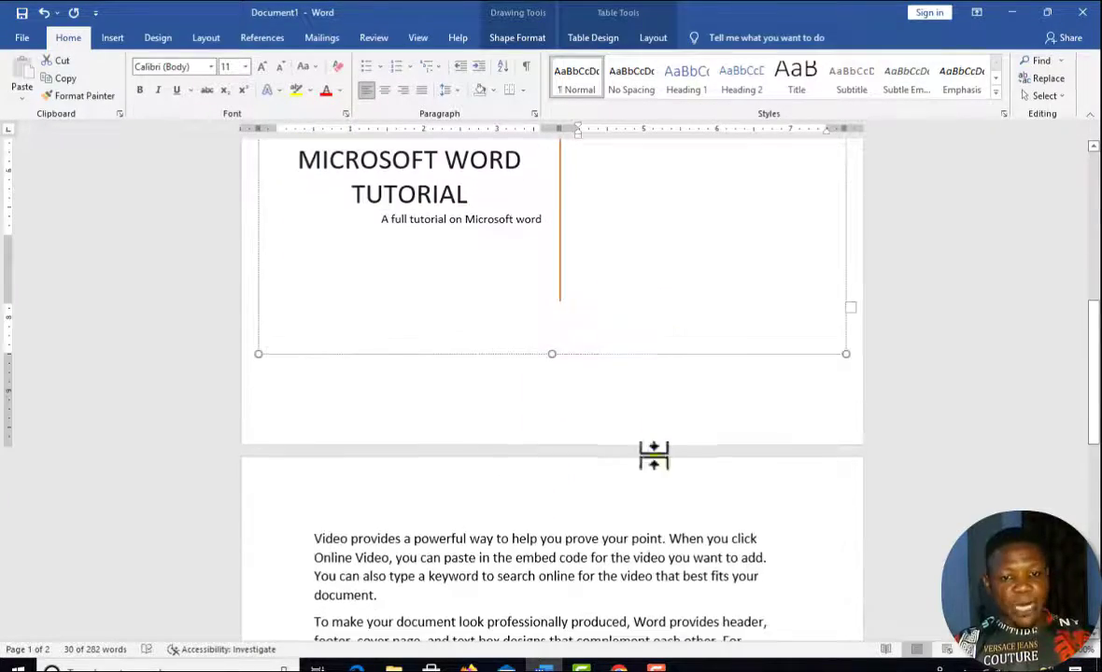
pyautogui.scroll(-6, 655, 510)
pyautogui.scroll(16, 655, 509)
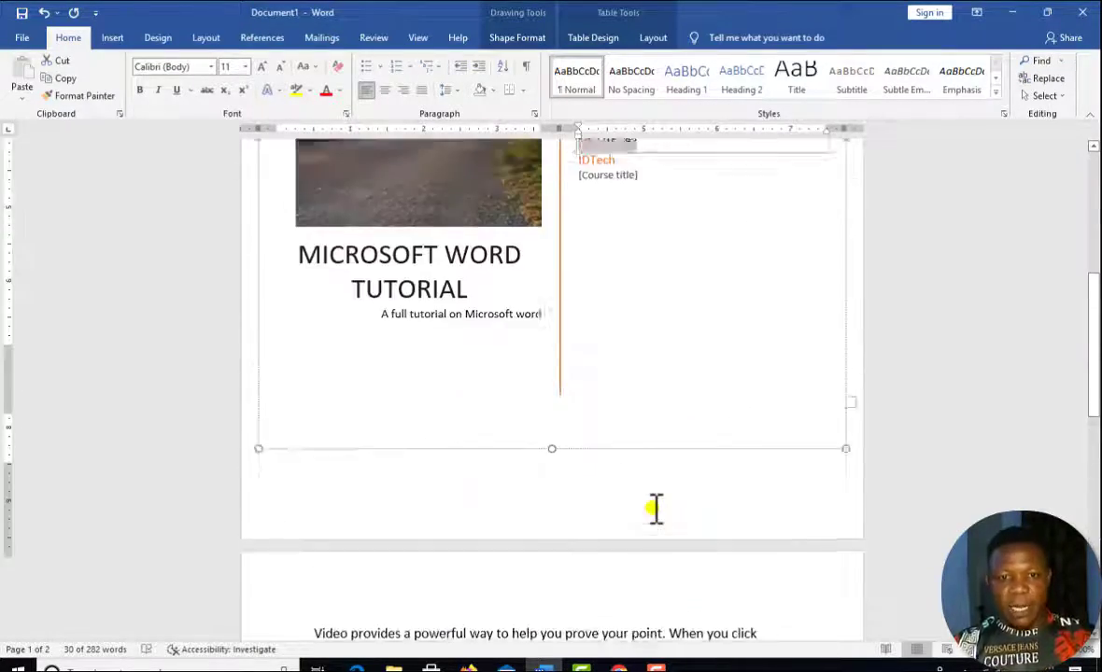
pyautogui.scroll(3, 656, 509)
pyautogui.scroll(-7, 654, 509)
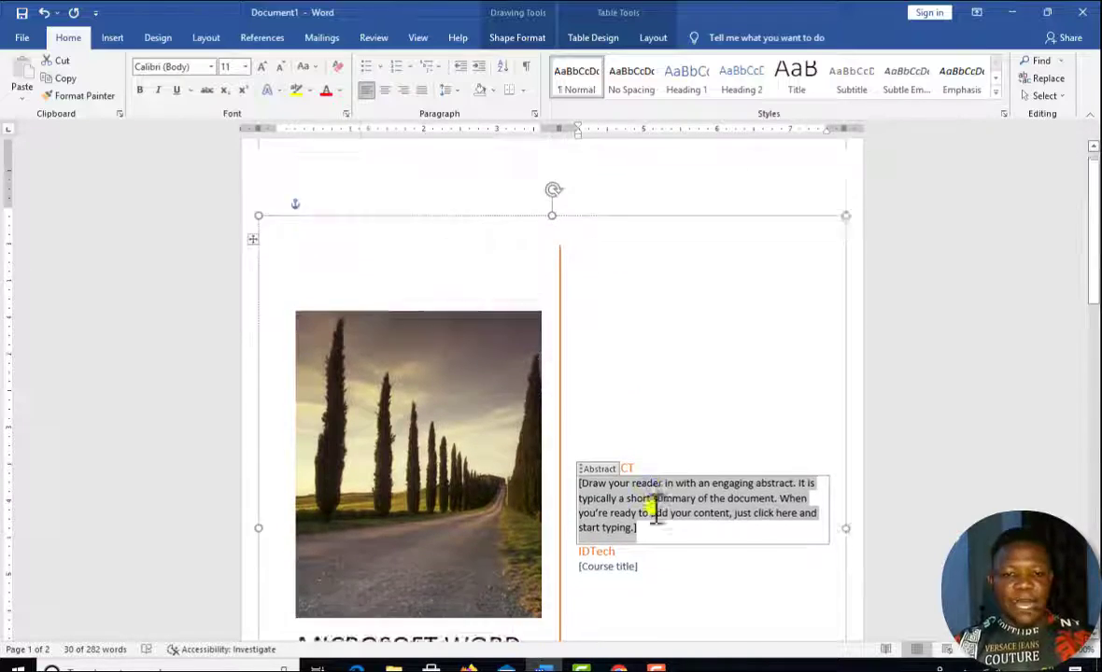
pyautogui.scroll(-16, 651, 509)
pyautogui.scroll(10, 647, 500)
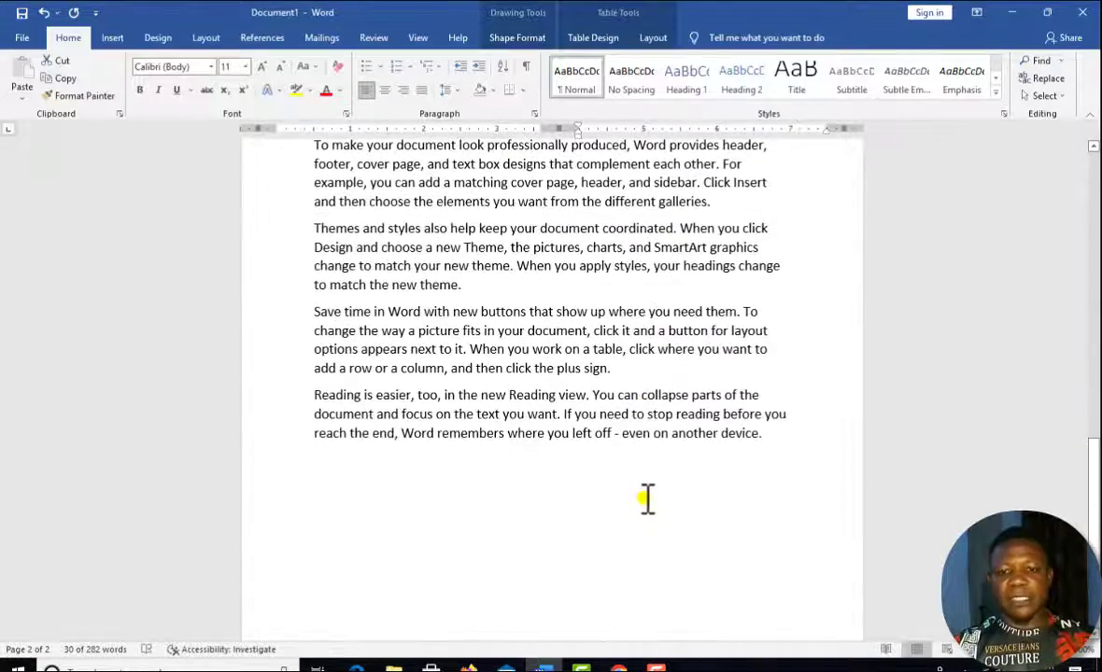
pyautogui.scroll(12, 646, 500)
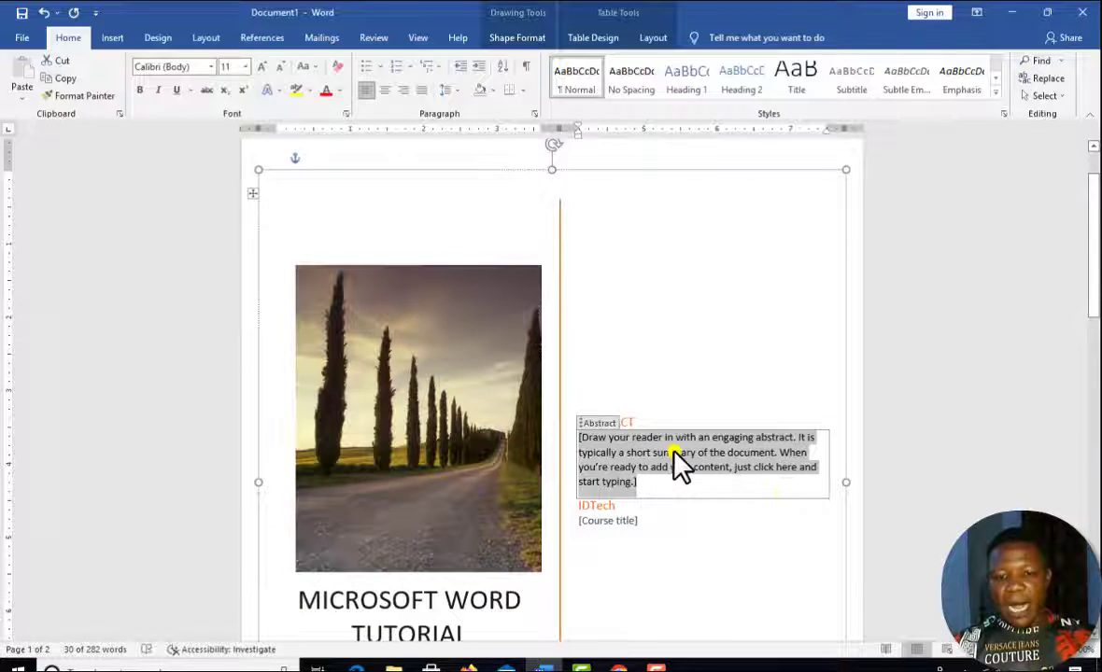
pyautogui.click(768, 537)
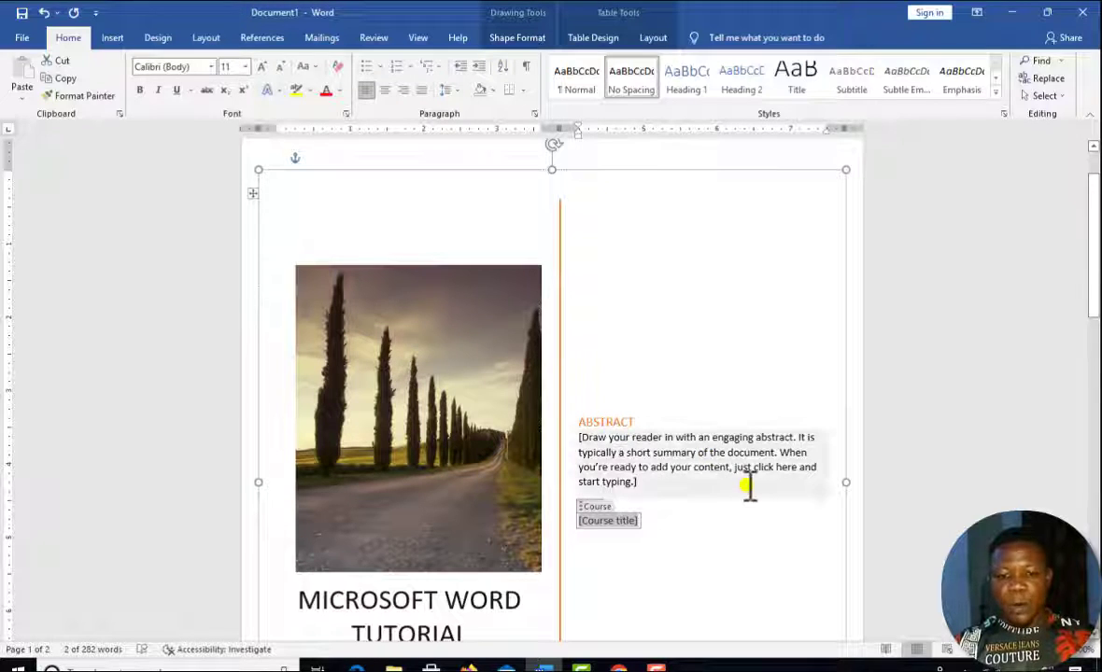
pyautogui.scroll(-2, 738, 476)
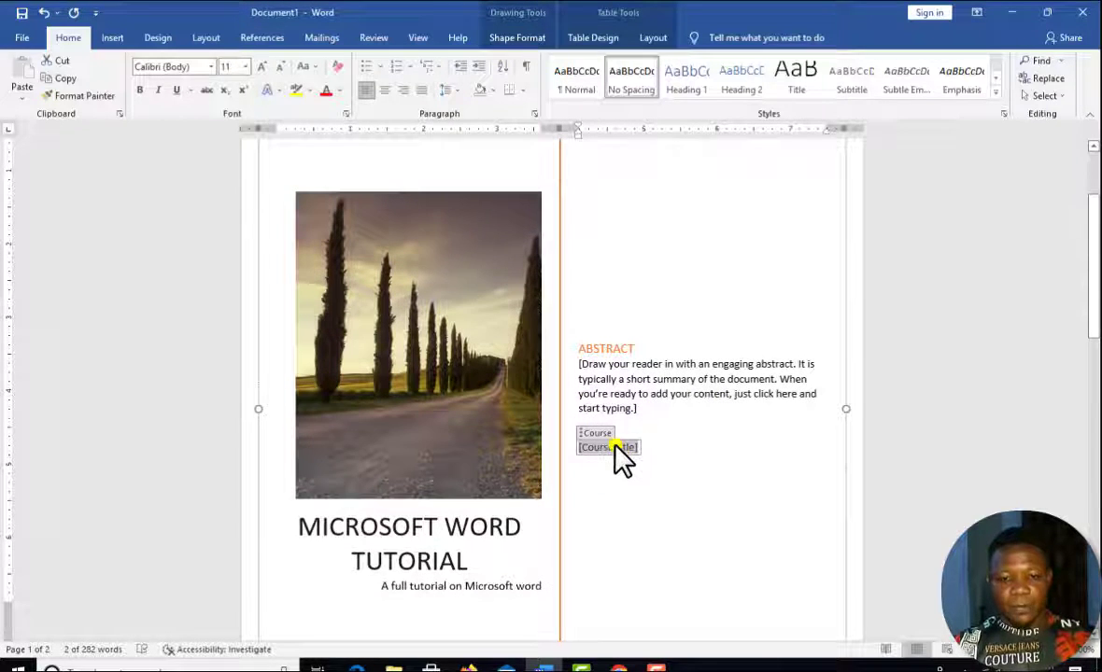
pyautogui.scroll(-12, 652, 450)
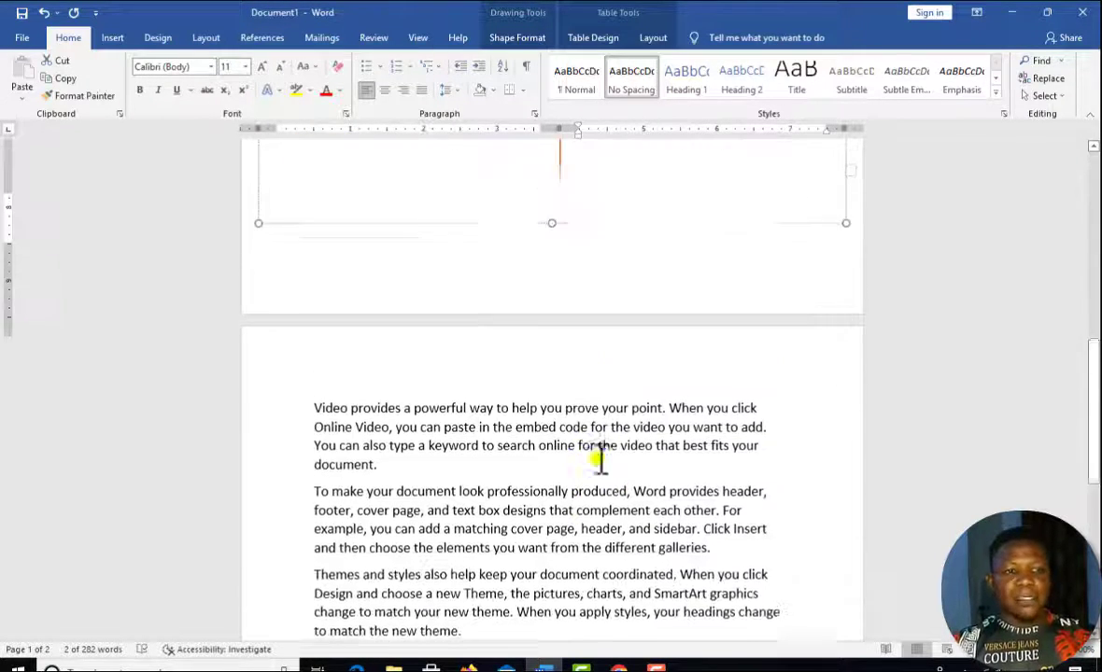
pyautogui.scroll(6, 600, 458)
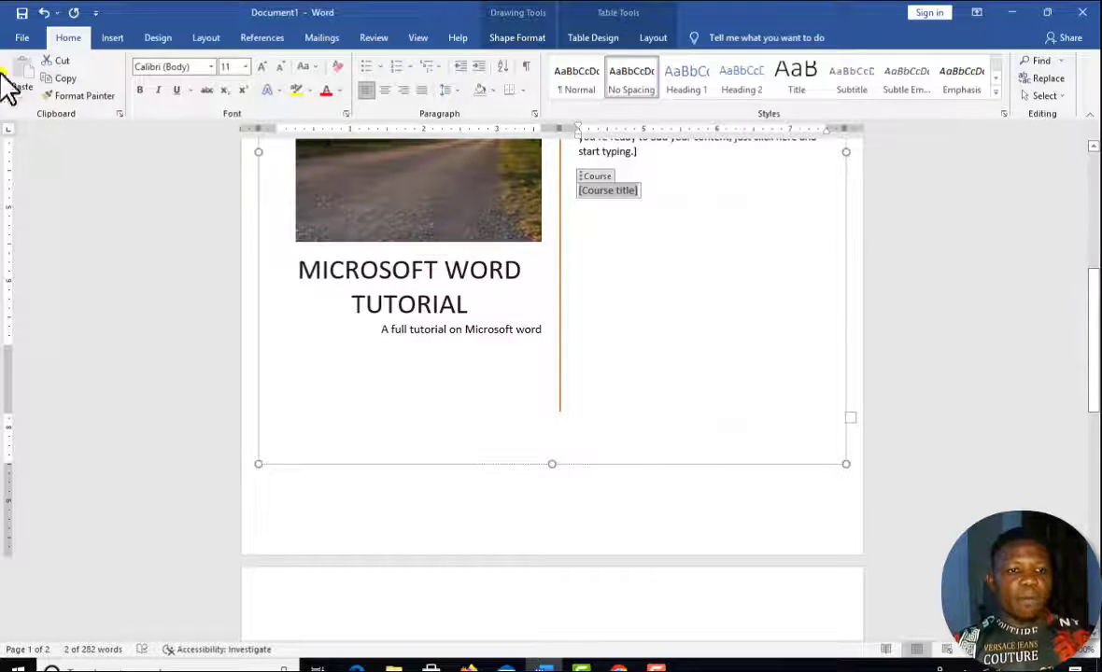
# Step: Look through the document from the customised cover page to the last paragraph of the body text
pyautogui.click(114, 38)
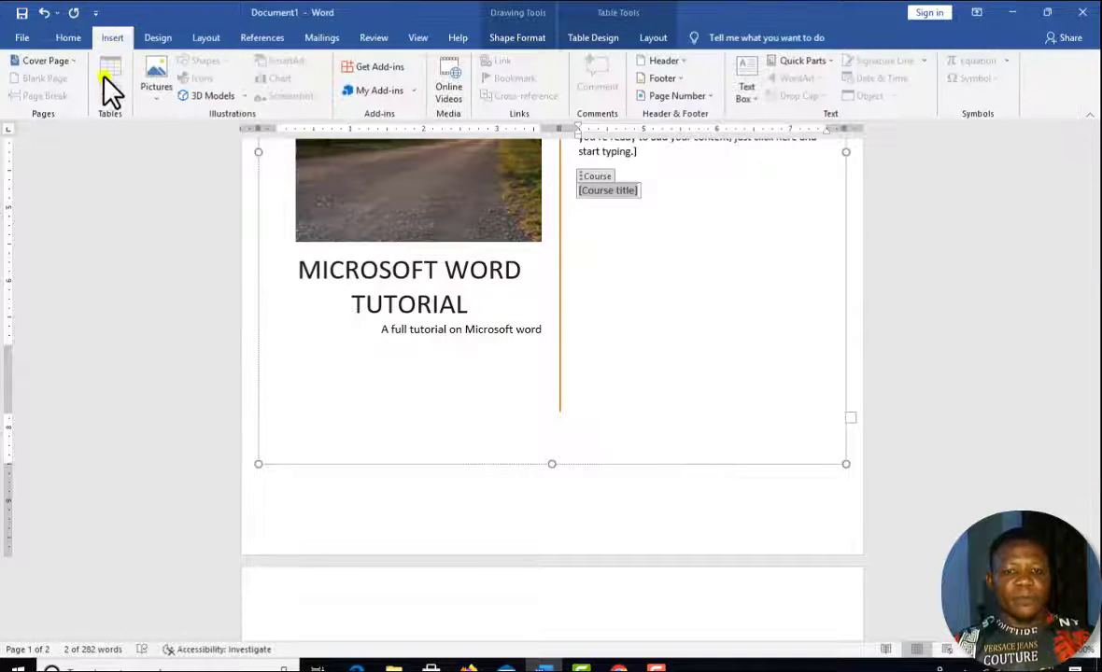
pyautogui.scroll(2, 521, 478)
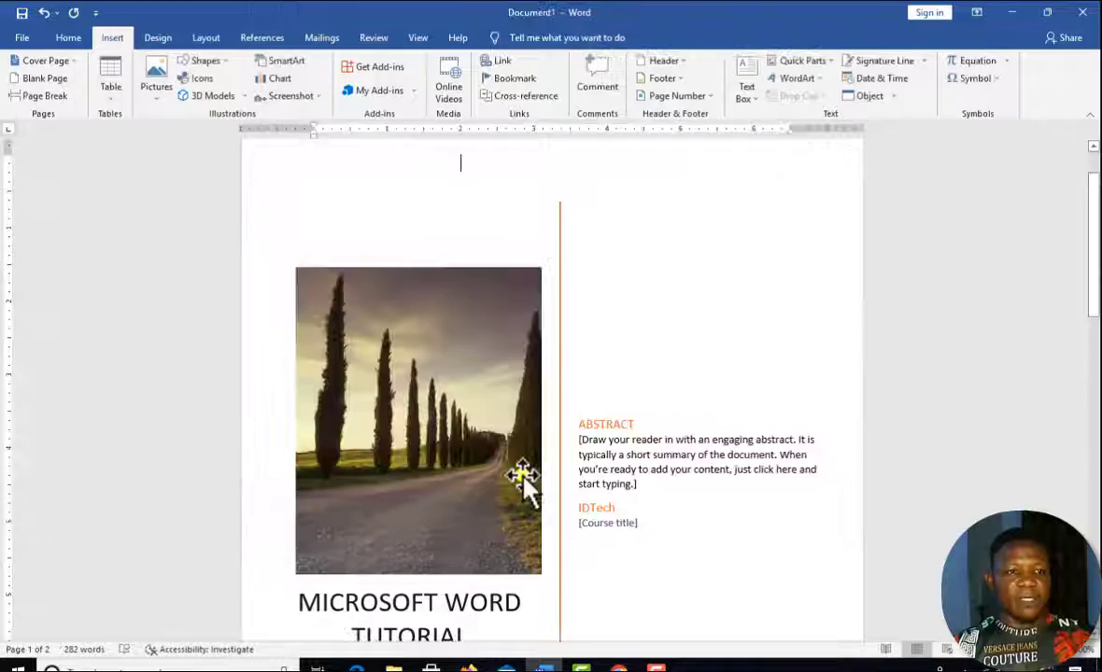
pyautogui.scroll(-7, 504, 471)
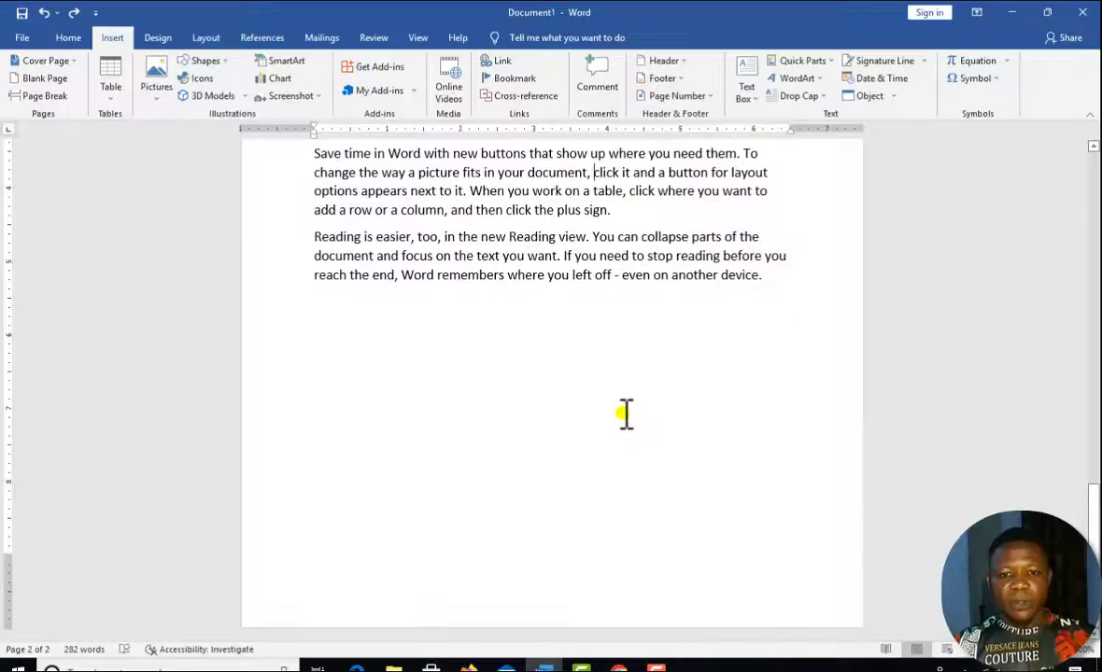
pyautogui.scroll(15, 654, 418)
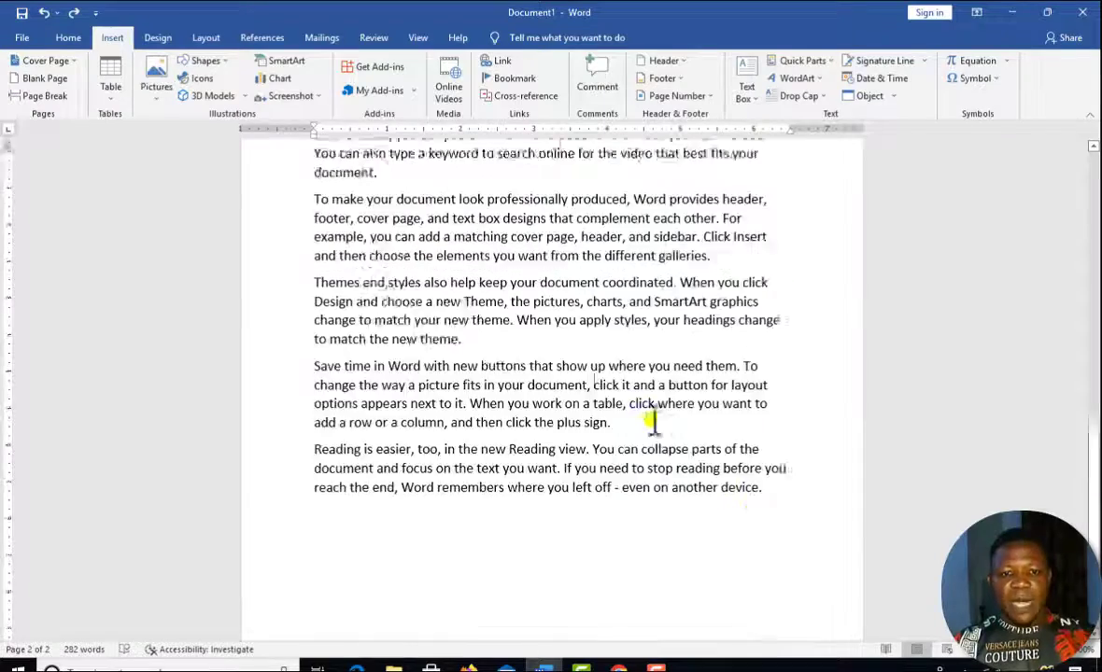
pyautogui.scroll(-8, 654, 420)
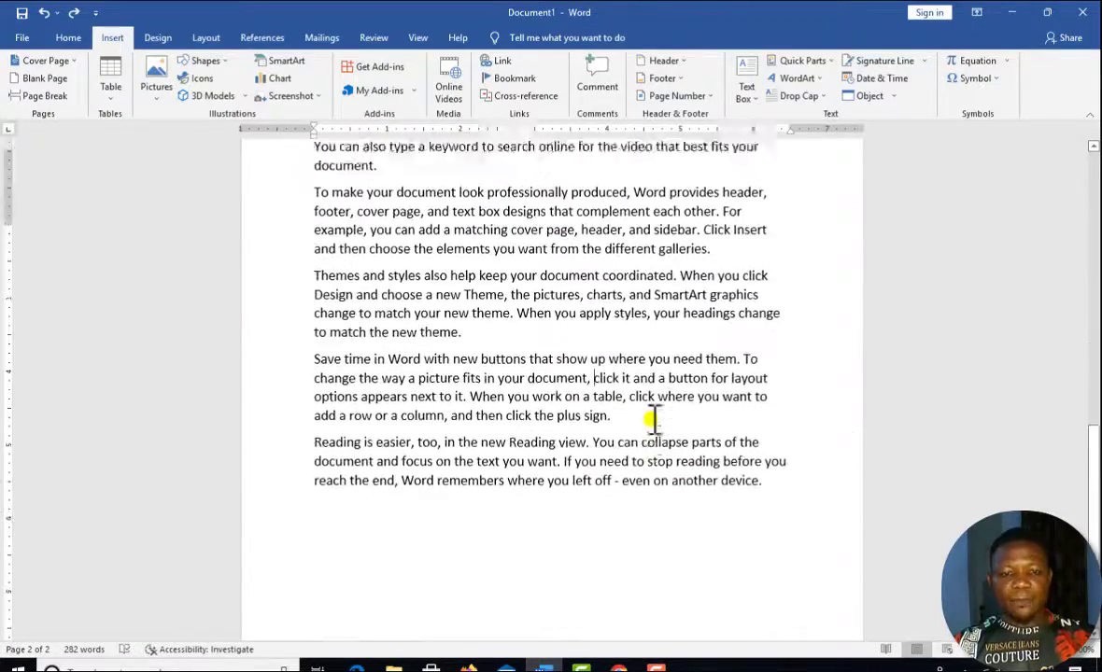
pyautogui.scroll(7, 654, 420)
pyautogui.scroll(1, 654, 421)
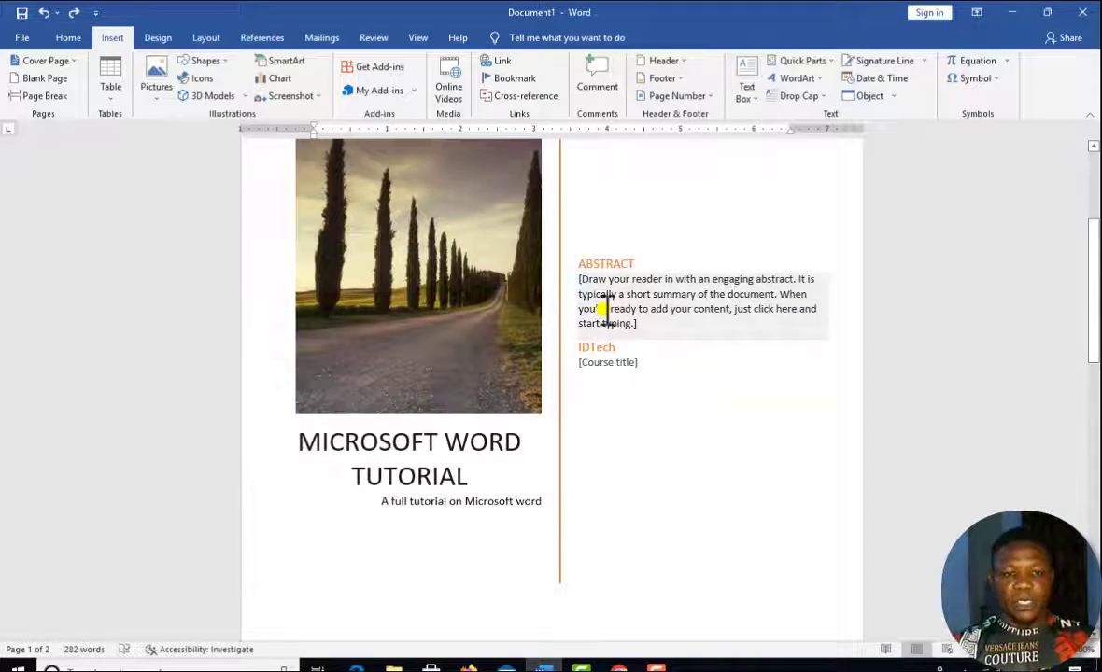
pyautogui.scroll(-3, 628, 374)
pyautogui.scroll(1, 627, 378)
pyautogui.scroll(-8, 628, 378)
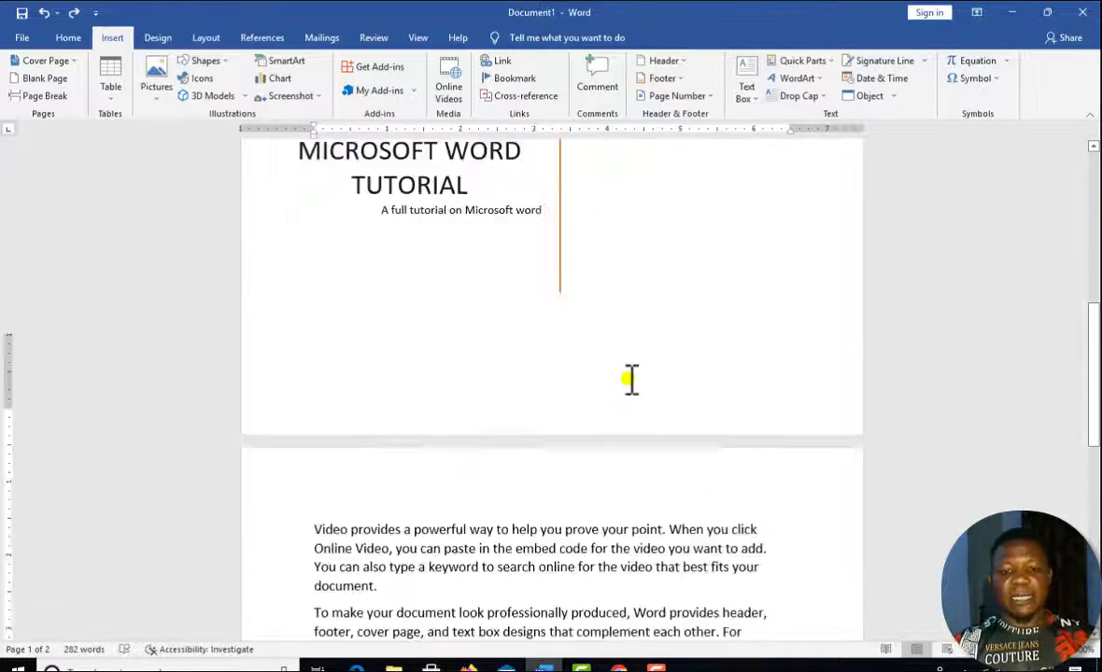
pyautogui.scroll(-6, 626, 467)
pyautogui.scroll(1, 639, 427)
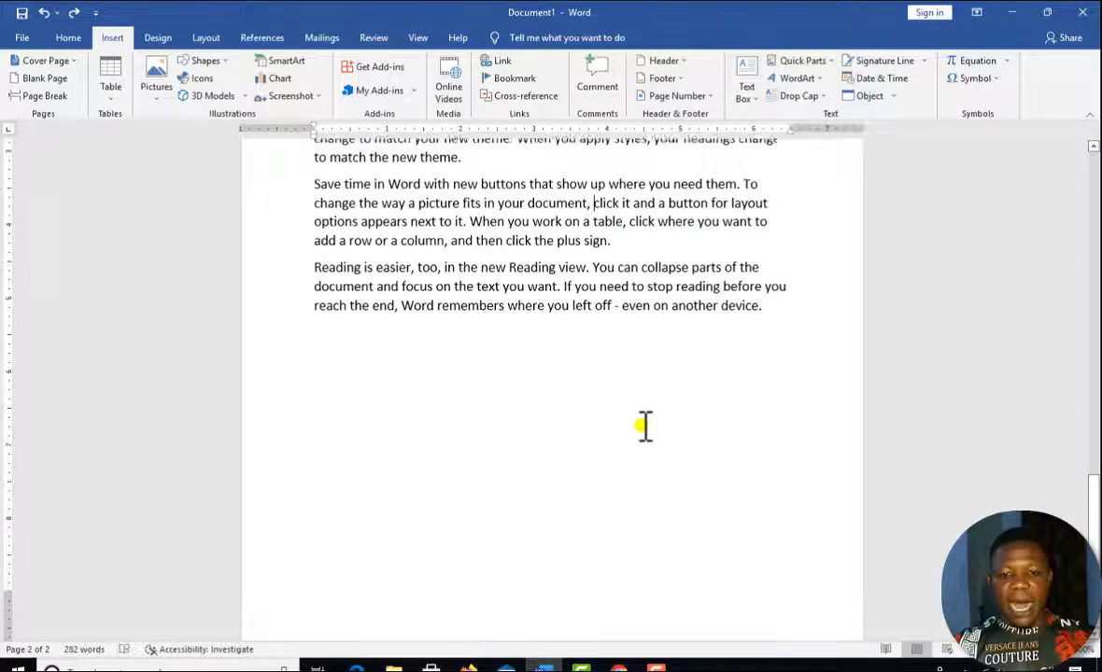
# Step: Insert a blank page after the last body paragraph at the end of the document
pyautogui.moveTo(777, 446); pyautogui.dragTo(419, 180)
pyautogui.scroll(3, 557, 404)
pyautogui.click(634, 413)
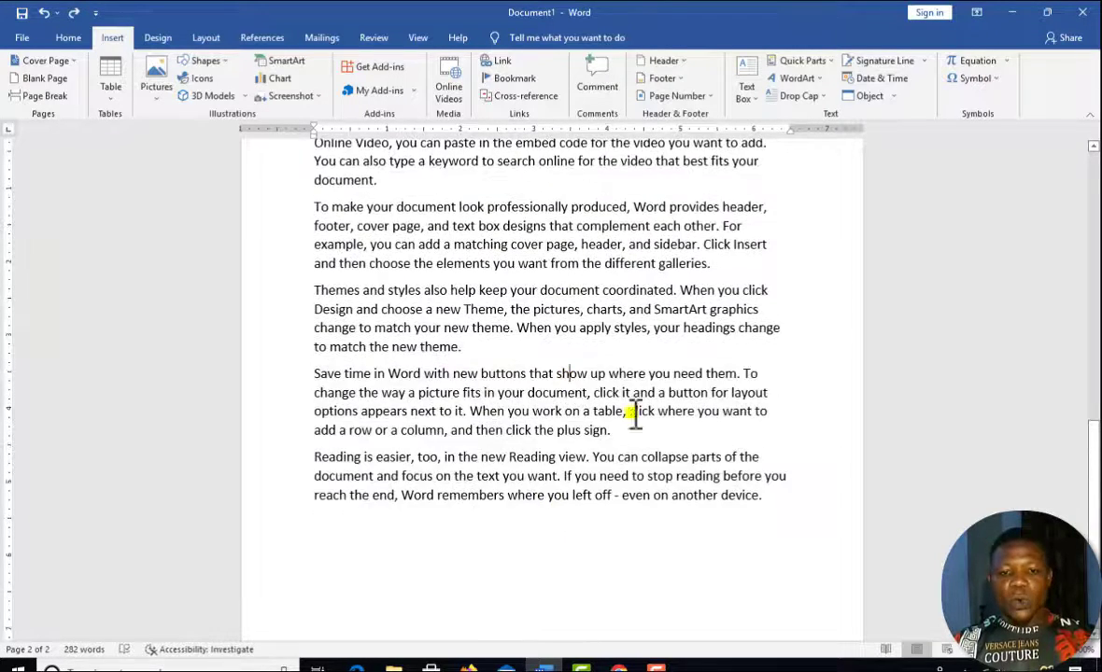
pyautogui.scroll(-5, 719, 458)
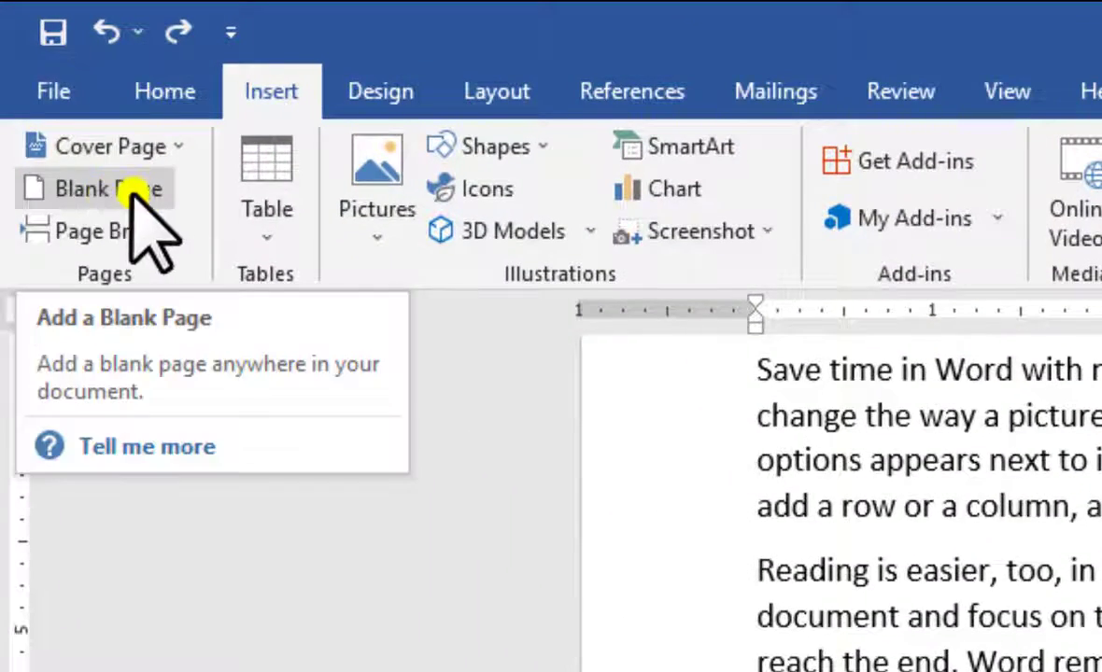
pyautogui.click(126, 195)
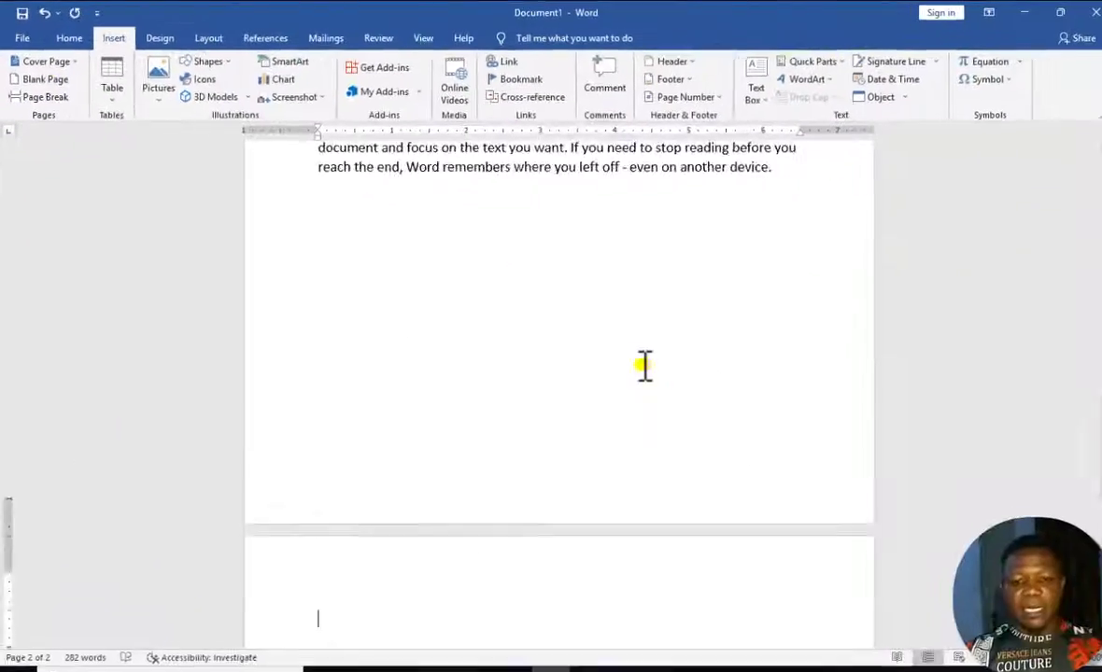
# Step: Examine the added blank page in relation to the body text and the cover page
pyautogui.scroll(-10, 644, 366)
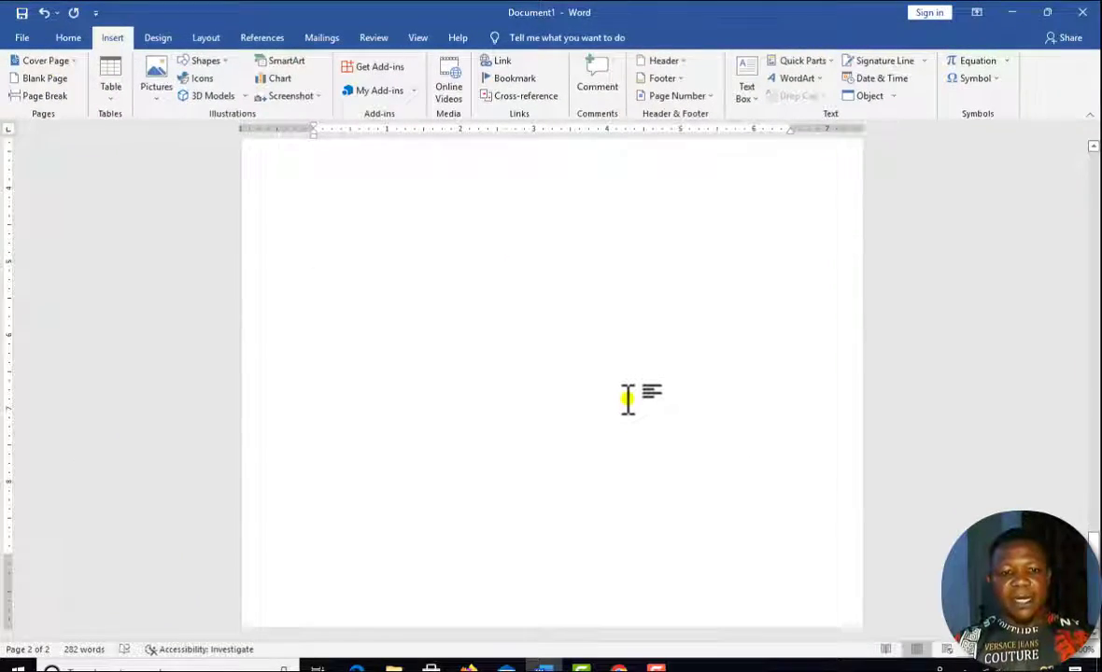
pyautogui.scroll(8, 627, 399)
pyautogui.scroll(-10, 607, 495)
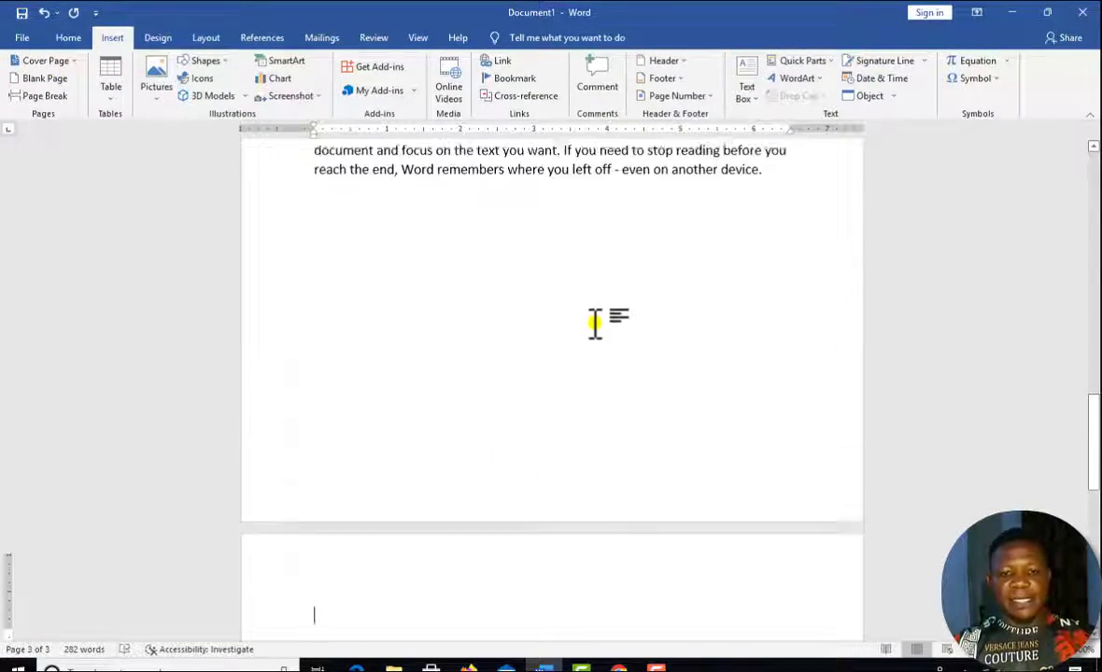
pyautogui.scroll(15, 658, 344)
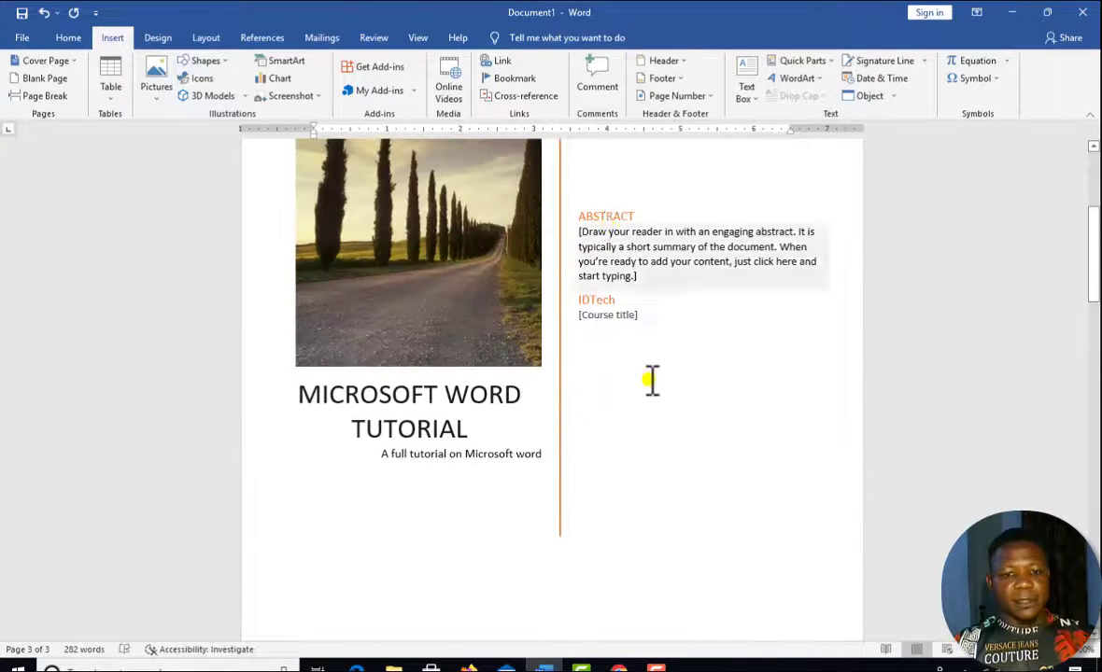
pyautogui.scroll(-16, 652, 380)
pyautogui.scroll(-10, 611, 364)
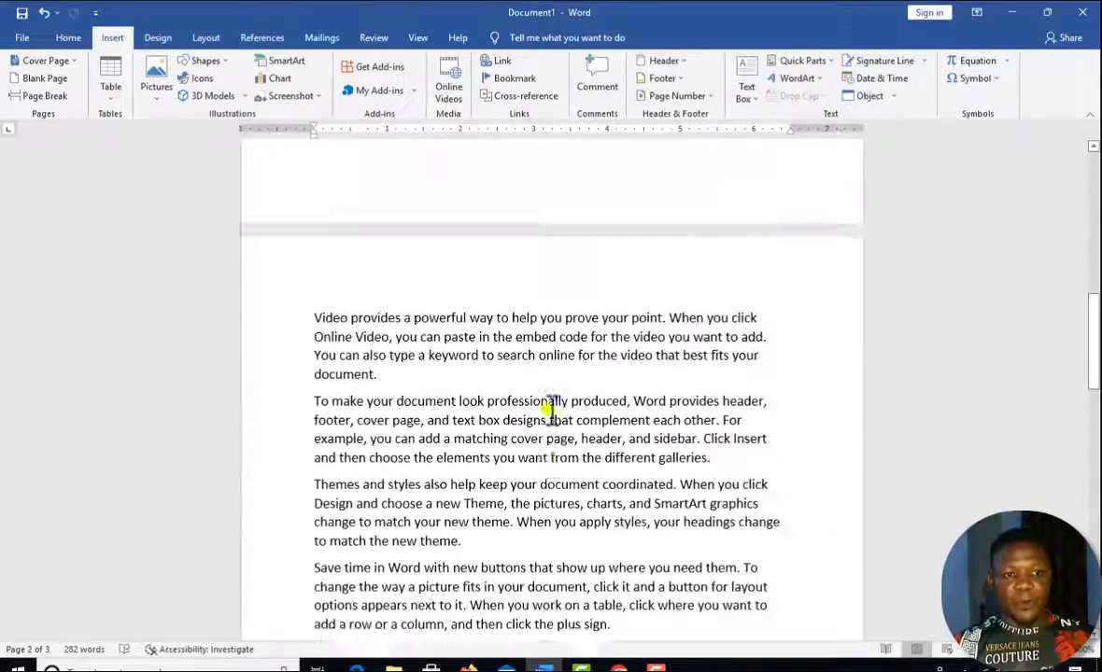
# Step: Place the insertion point in front of the body paragraph that begins "Save time in Word"
pyautogui.scroll(12, 551, 409)
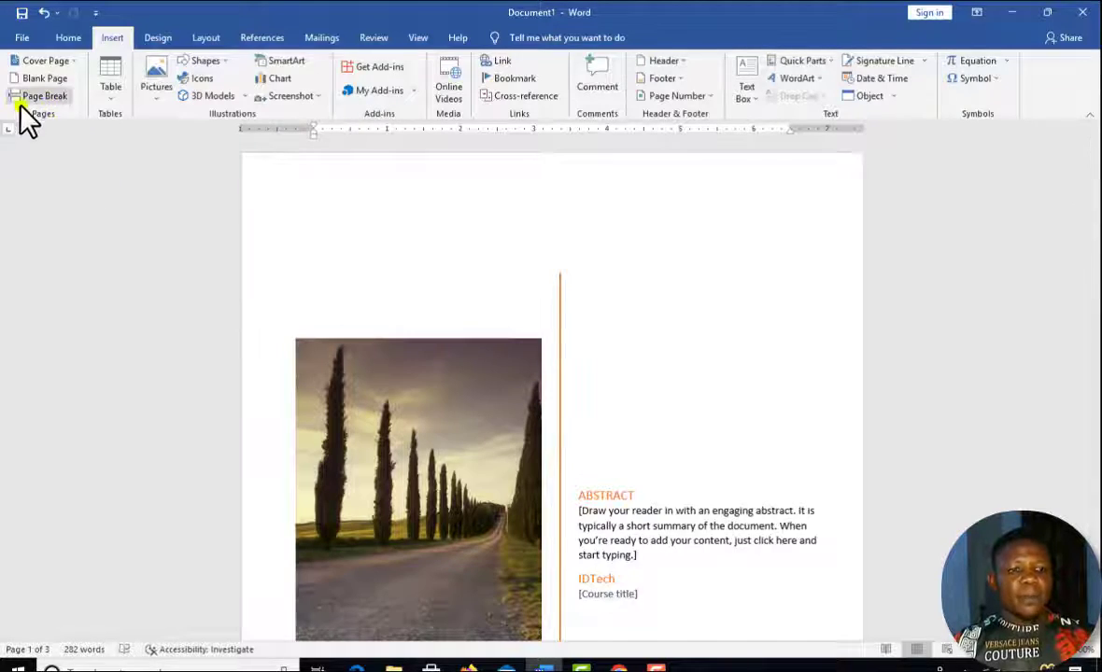
pyautogui.click(48, 96)
pyautogui.scroll(5, 618, 351)
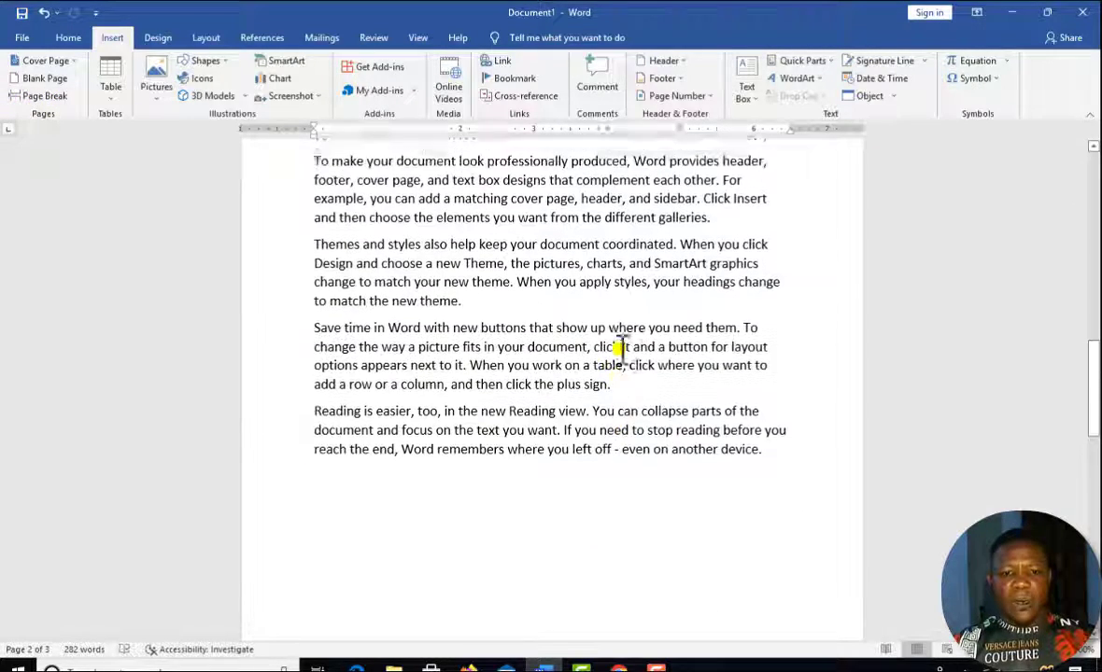
pyautogui.click(471, 364)
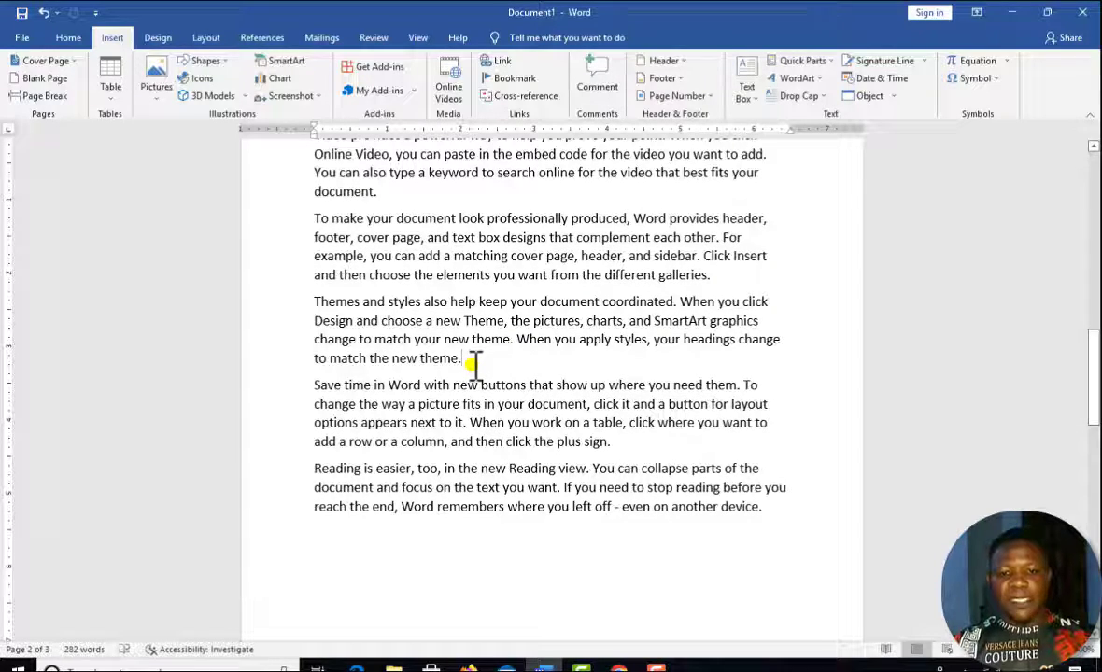
pyautogui.scroll(3, 532, 374)
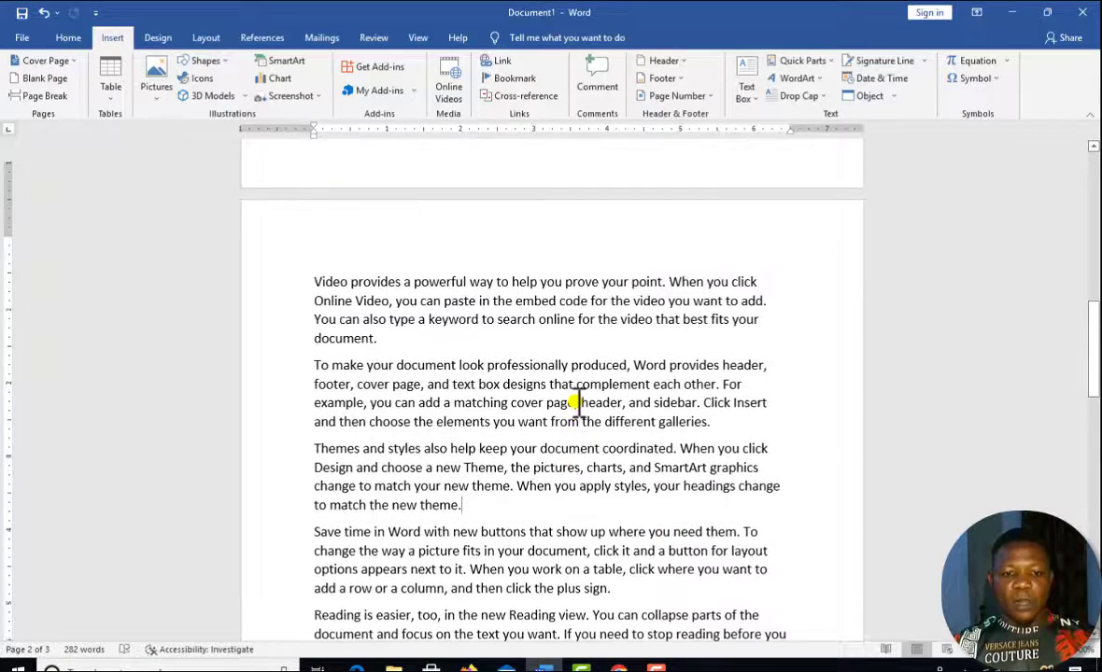
pyautogui.scroll(-3, 577, 402)
pyautogui.click(312, 385)
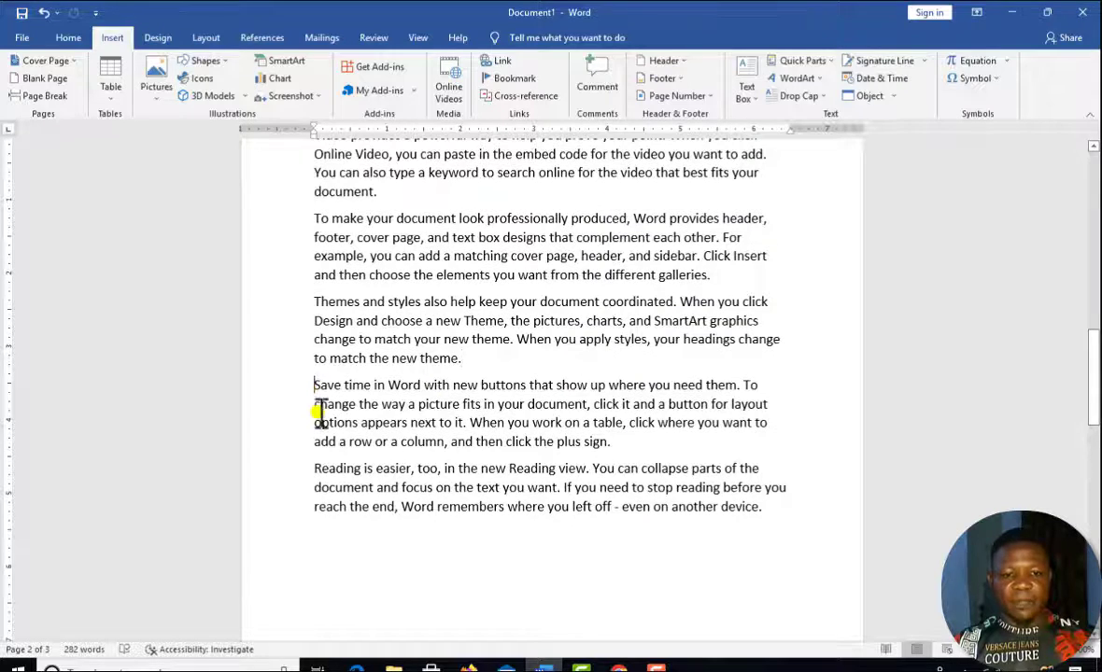
pyautogui.scroll(-2, 320, 411)
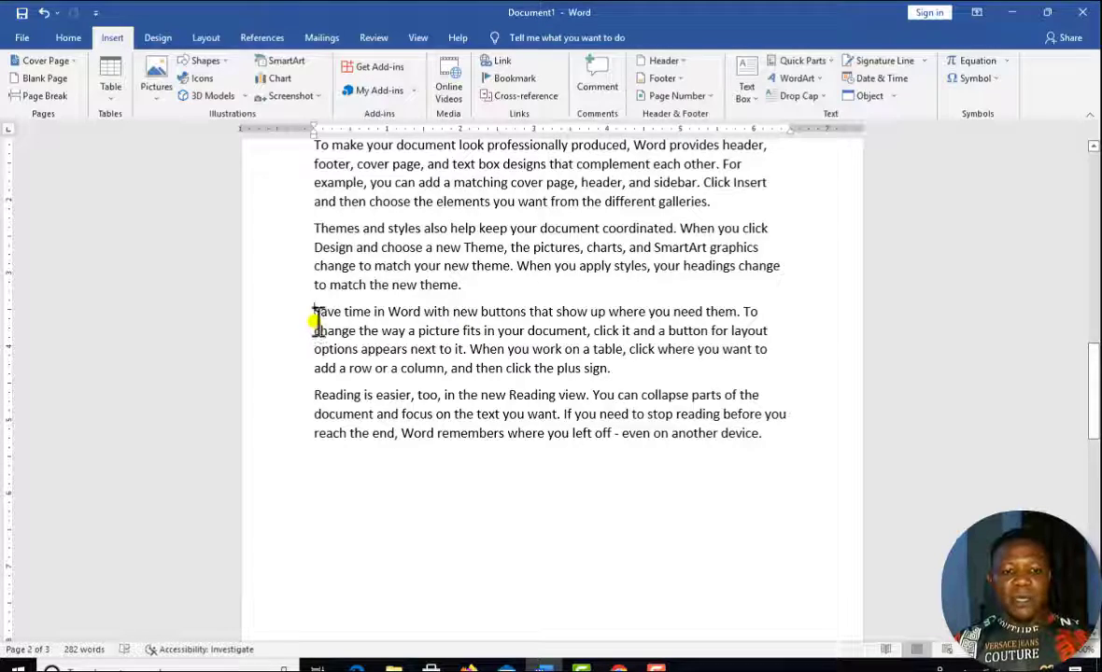
pyautogui.scroll(-15, 419, 352)
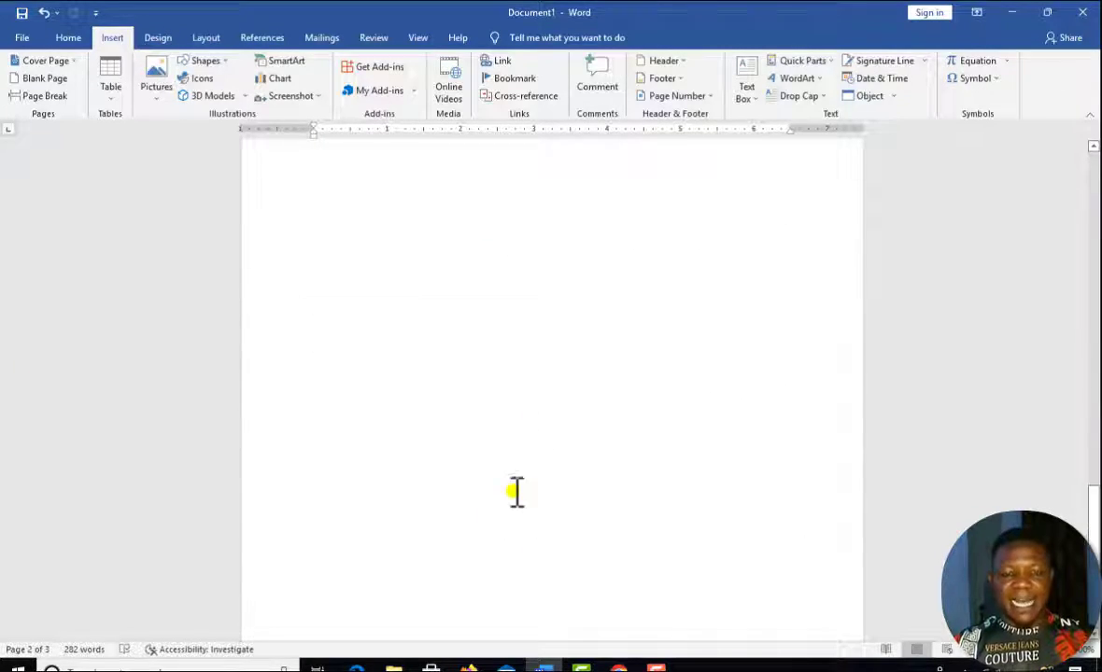
pyautogui.scroll(10, 467, 355)
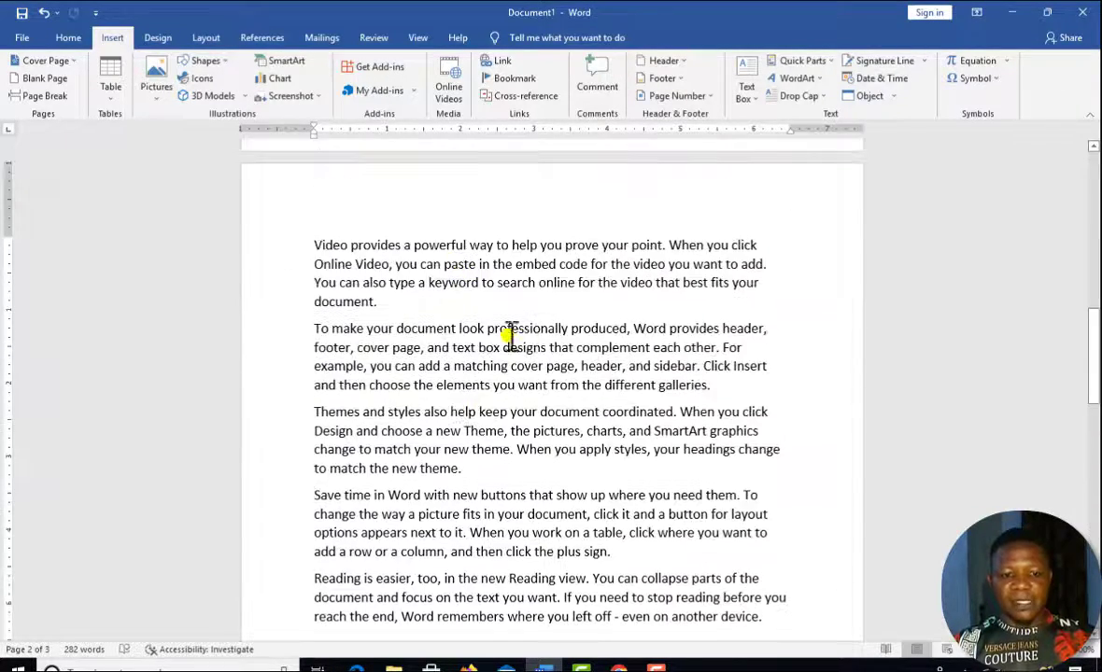
pyautogui.scroll(-3, 572, 439)
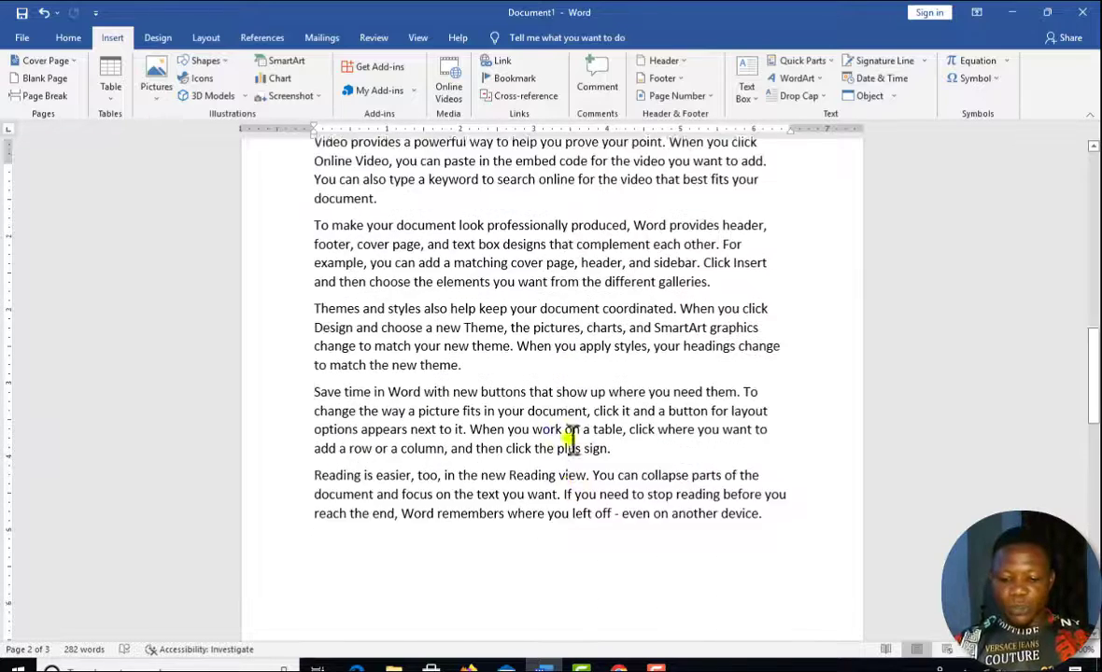
pyautogui.scroll(-1, 572, 439)
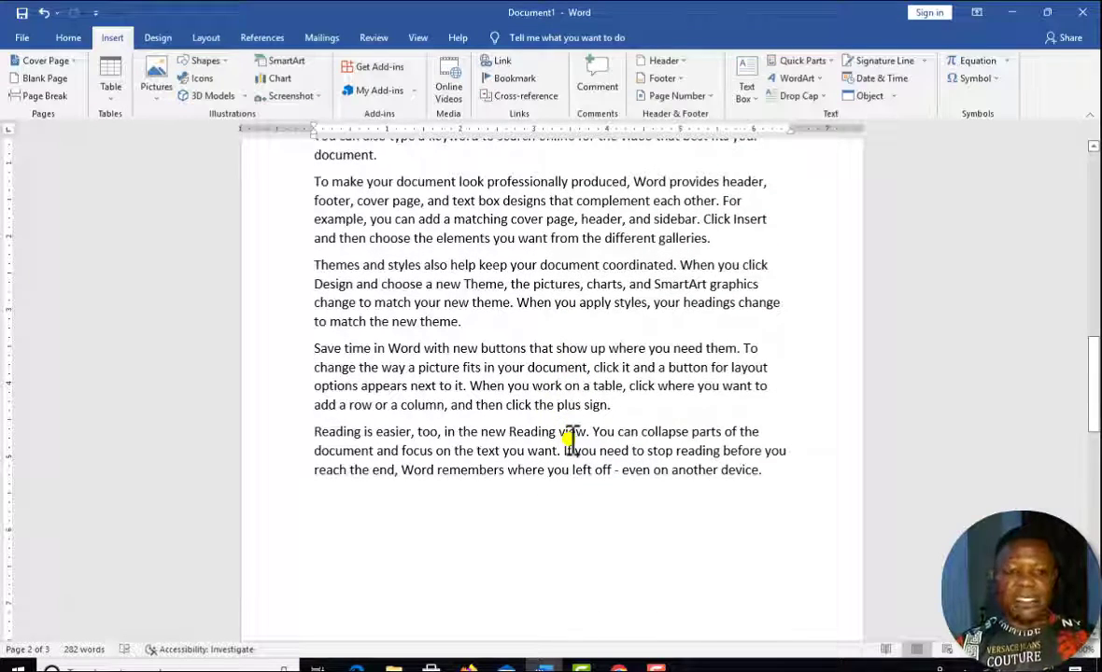
# Step: Try pushing the "Save time in Word" paragraph down with four empty lines, and remove them again
pyautogui.press('Return')
pyautogui.press('Return')
pyautogui.press('Return')
pyautogui.press('Return')
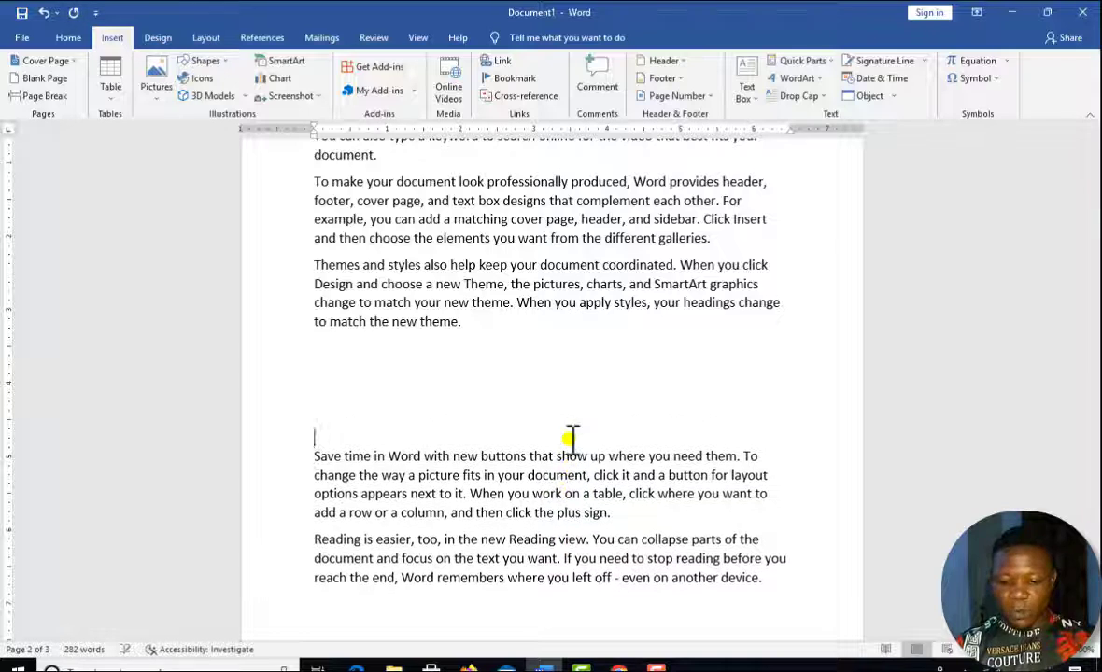
pyautogui.press('BackSpace')
pyautogui.press('BackSpace')
pyautogui.press('BackSpace')
pyautogui.press('BackSpace')
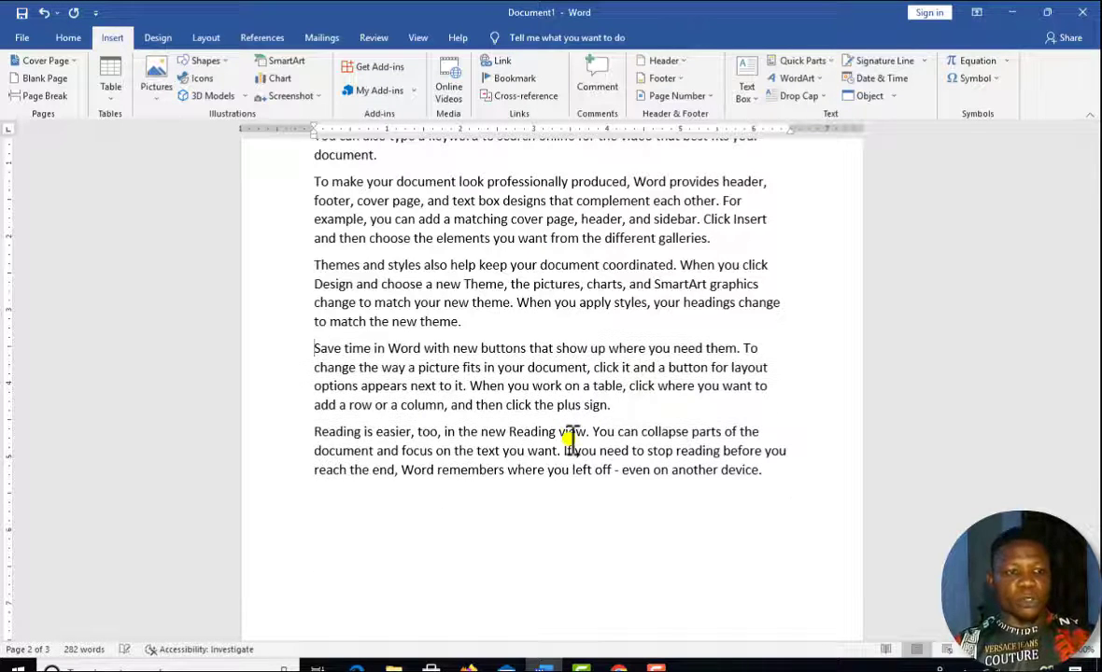
# Step: Insert a page break in front of the "Save time in Word" paragraph
pyautogui.click(41, 98)
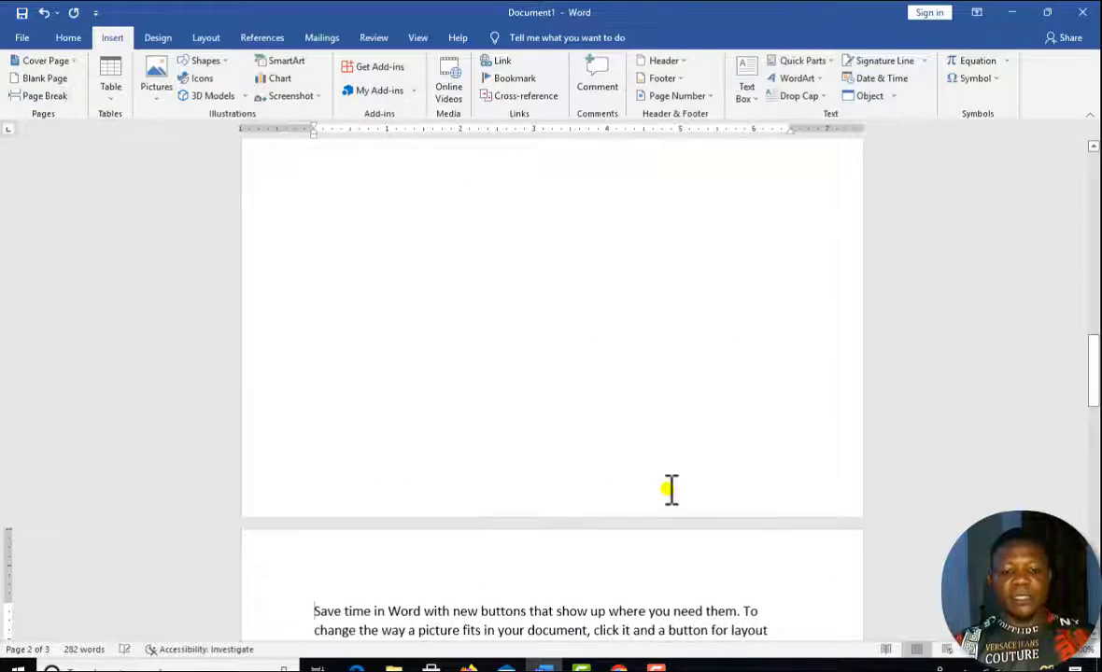
pyautogui.scroll(-5, 591, 569)
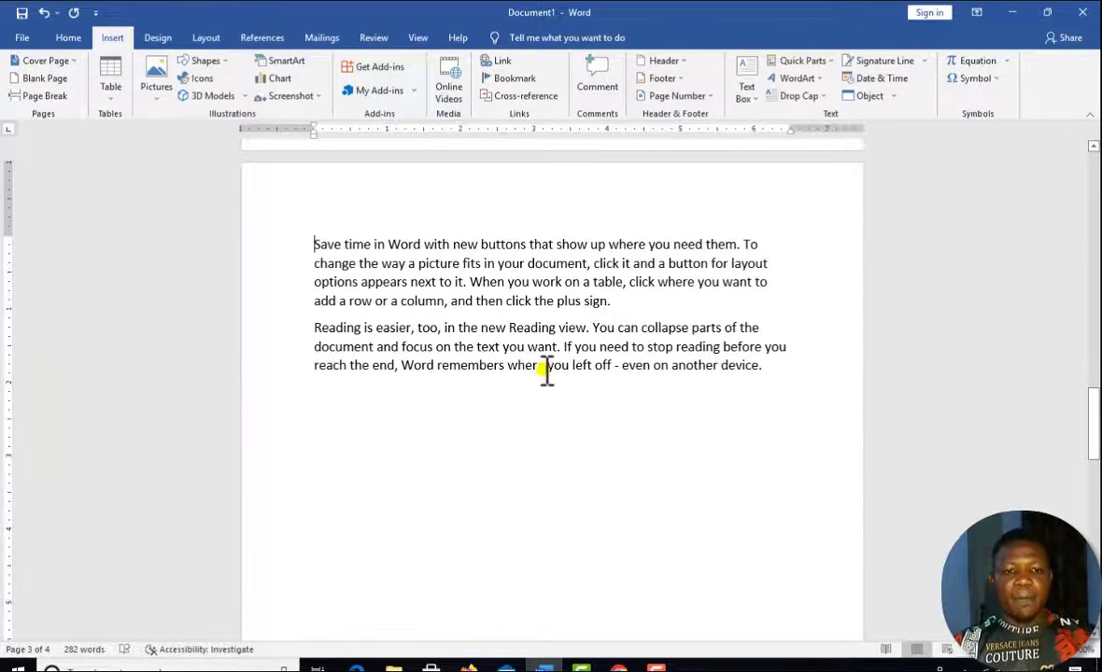
# Step: Examine how the page break splits the body text between the second and third pages
pyautogui.scroll(15, 612, 353)
pyautogui.scroll(-3, 609, 349)
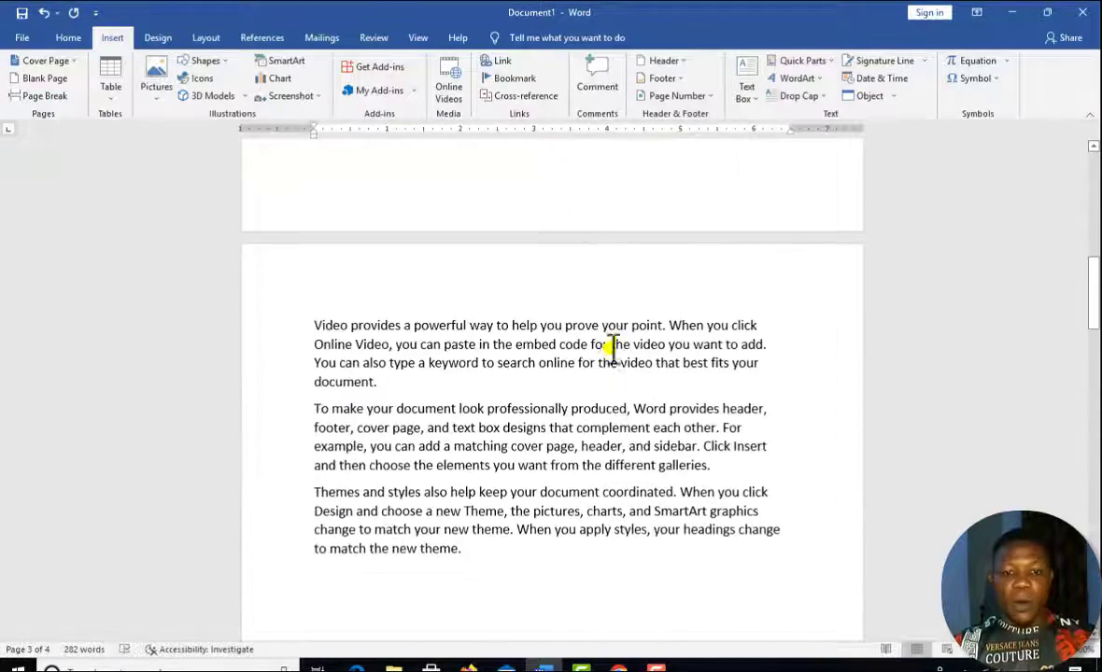
pyautogui.scroll(-2, 632, 376)
pyautogui.scroll(7, 628, 376)
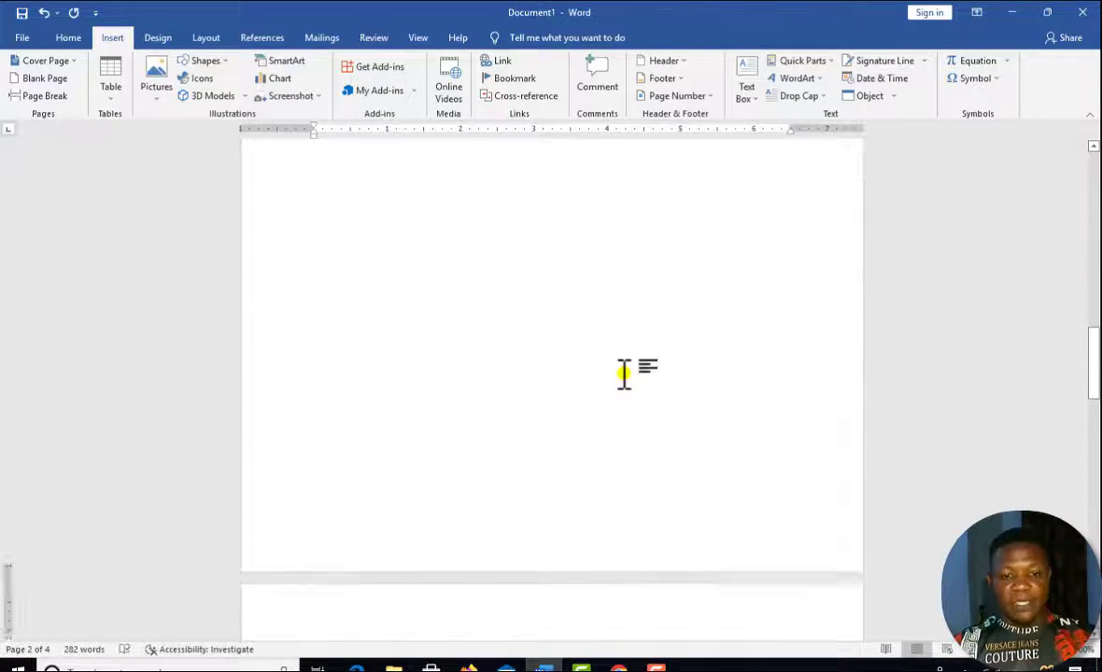
pyautogui.scroll(-5, 623, 374)
pyautogui.scroll(3, 586, 344)
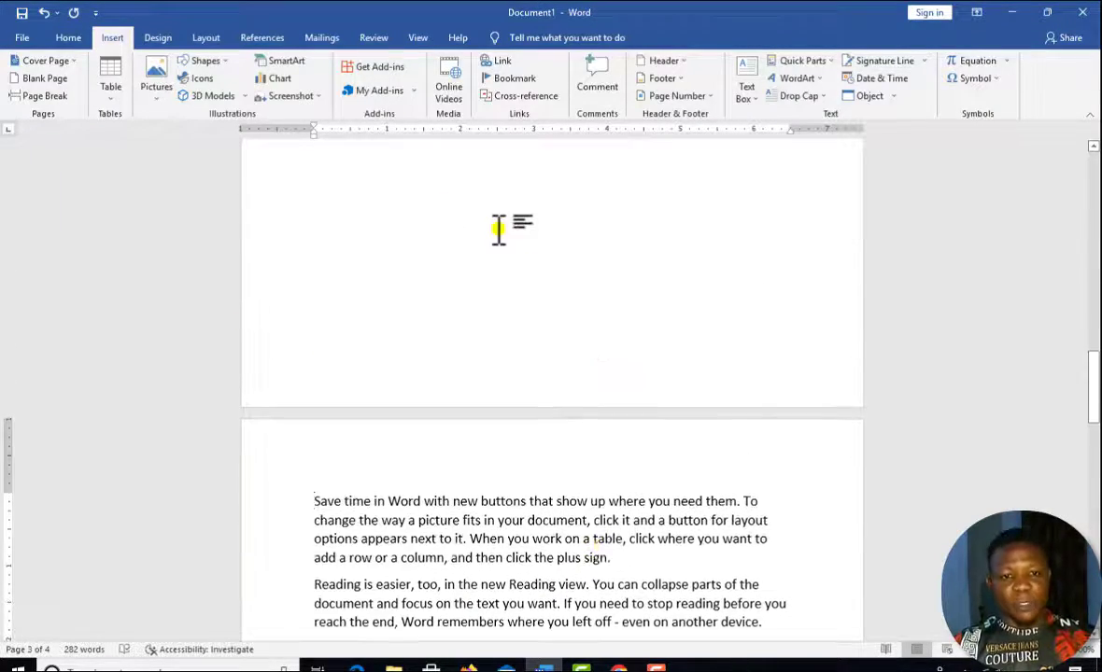
pyautogui.scroll(8, 500, 229)
pyautogui.scroll(-12, 524, 344)
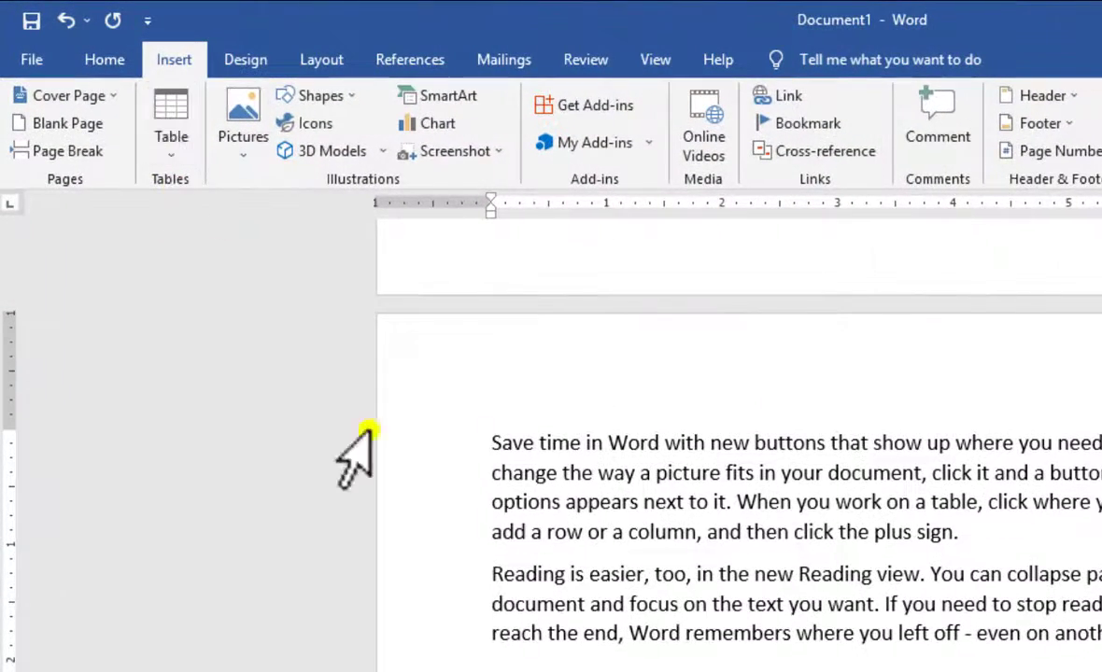
# Step: Insert a table with five columns and six rows directly below the last body paragraph
pyautogui.click(1059, 670)
pyautogui.scroll(-2, 738, 443)
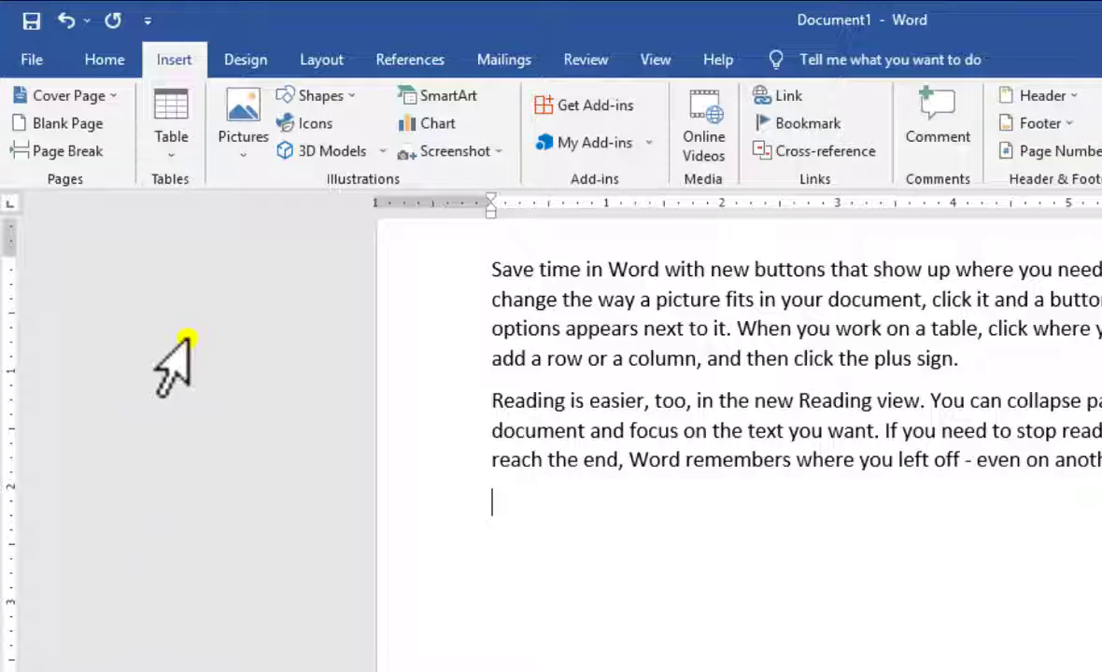
pyautogui.click(175, 116)
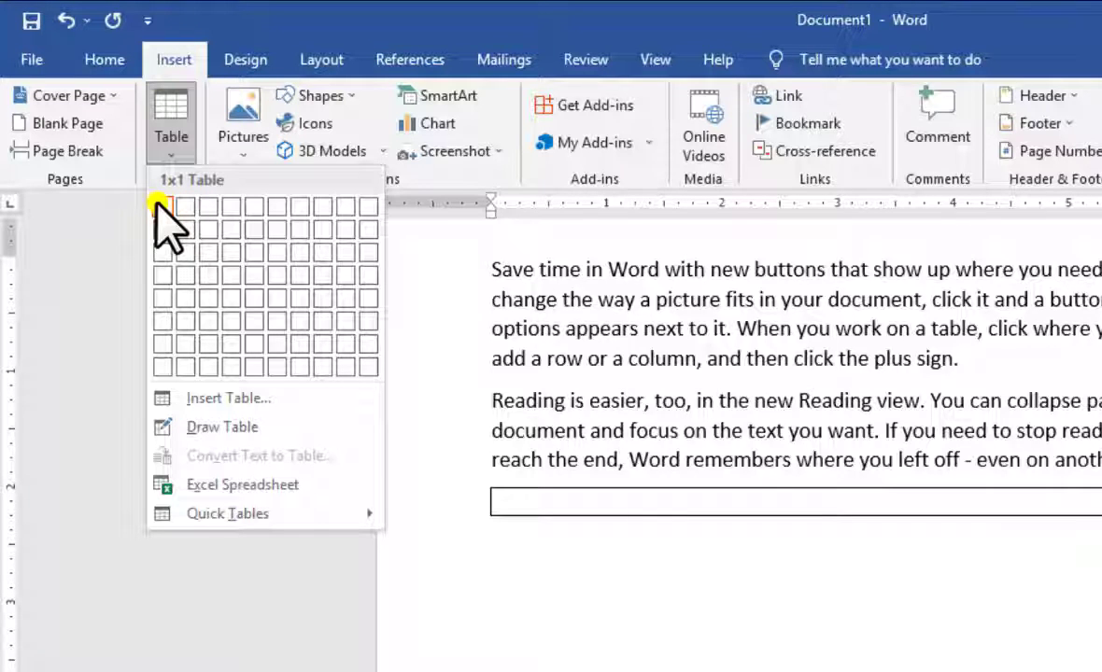
pyautogui.click(254, 322)
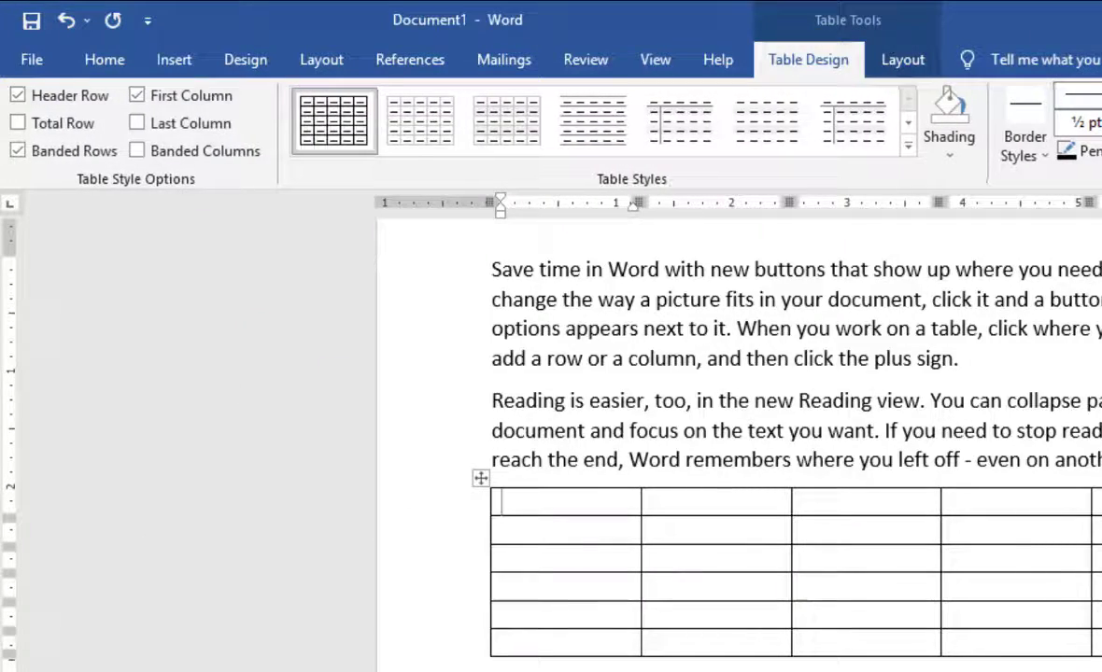
# Step: Try the plain gray-banded and black grid styles on the table, and apply the orange grid style with solid header row and first column
pyautogui.scroll(-1, 733, 572)
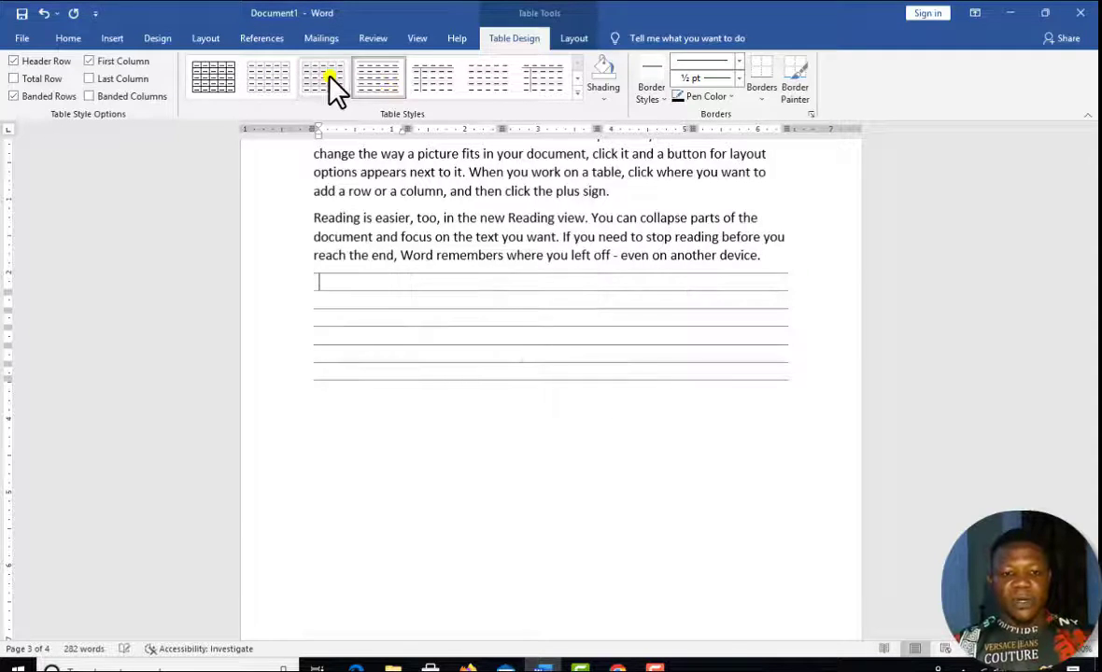
pyautogui.click(329, 77)
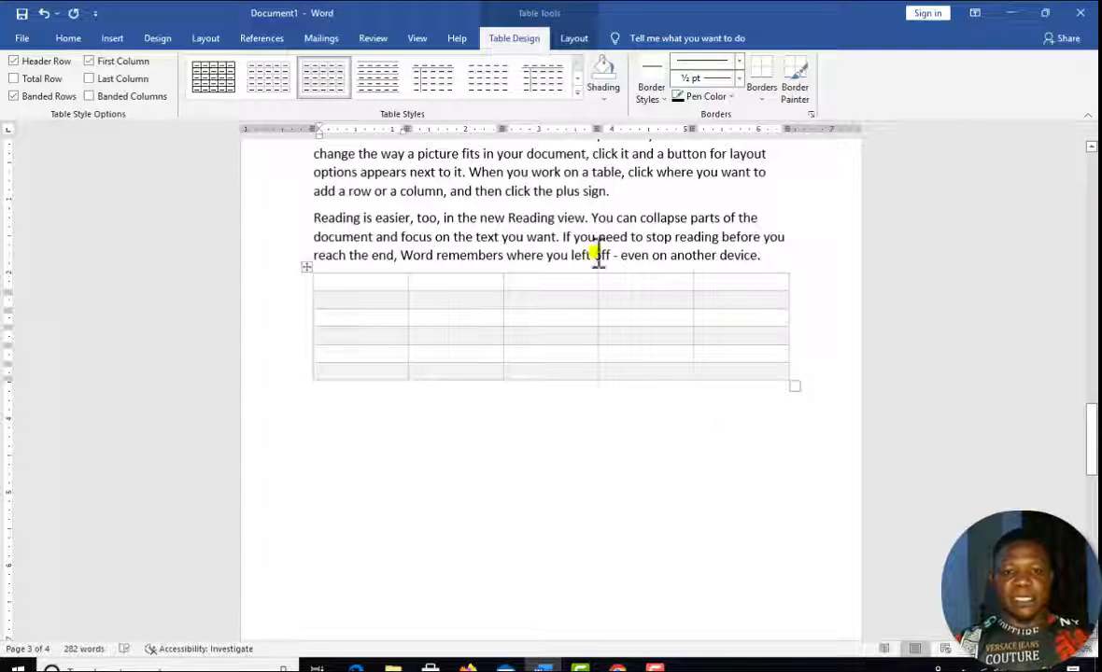
pyautogui.click(577, 93)
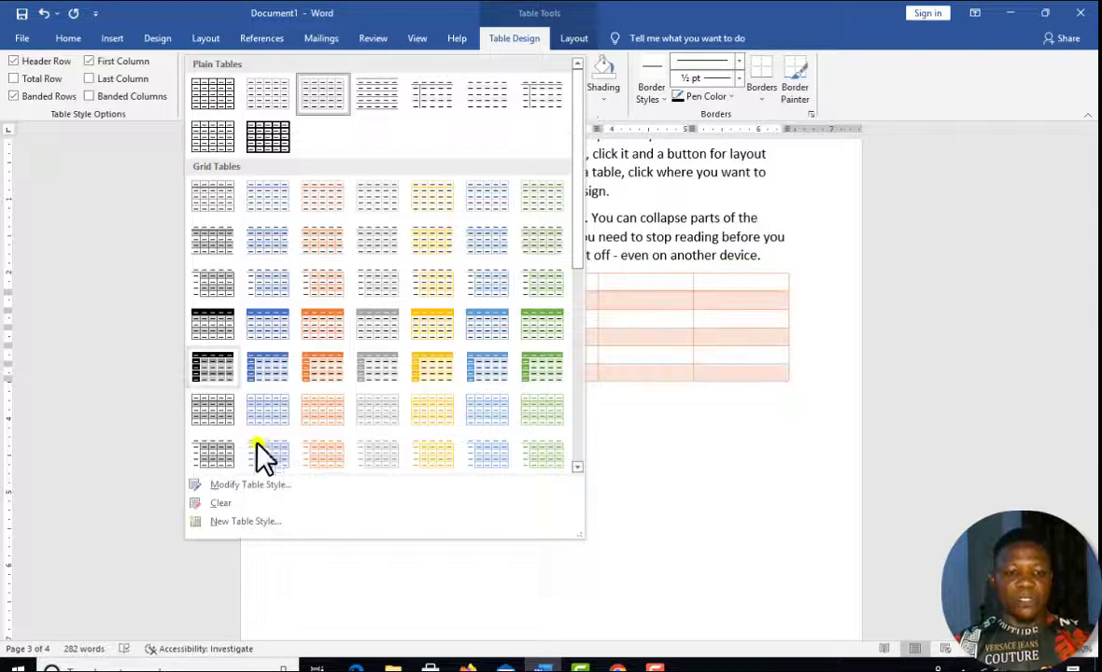
pyautogui.click(203, 370)
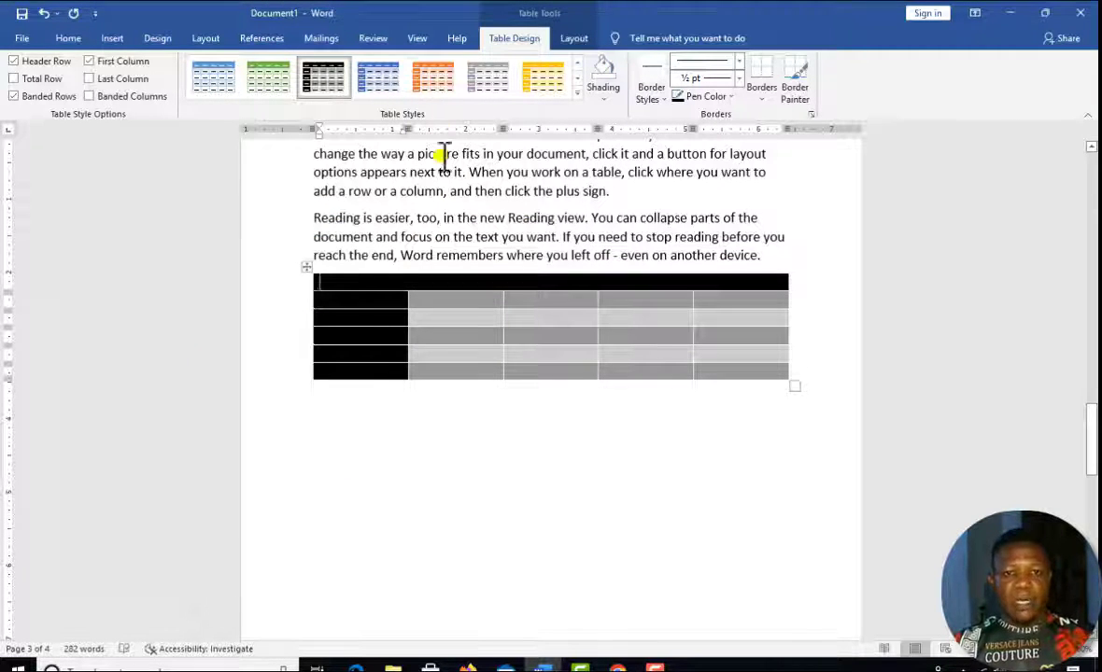
pyautogui.click(438, 84)
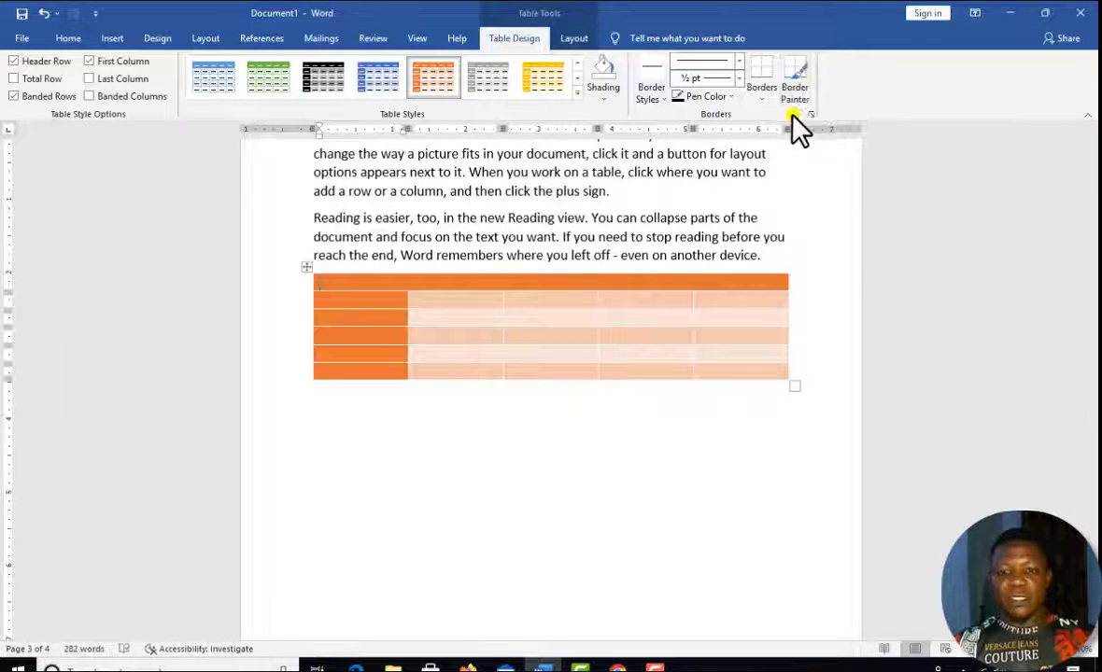
pyautogui.click(799, 91)
pyautogui.click(798, 92)
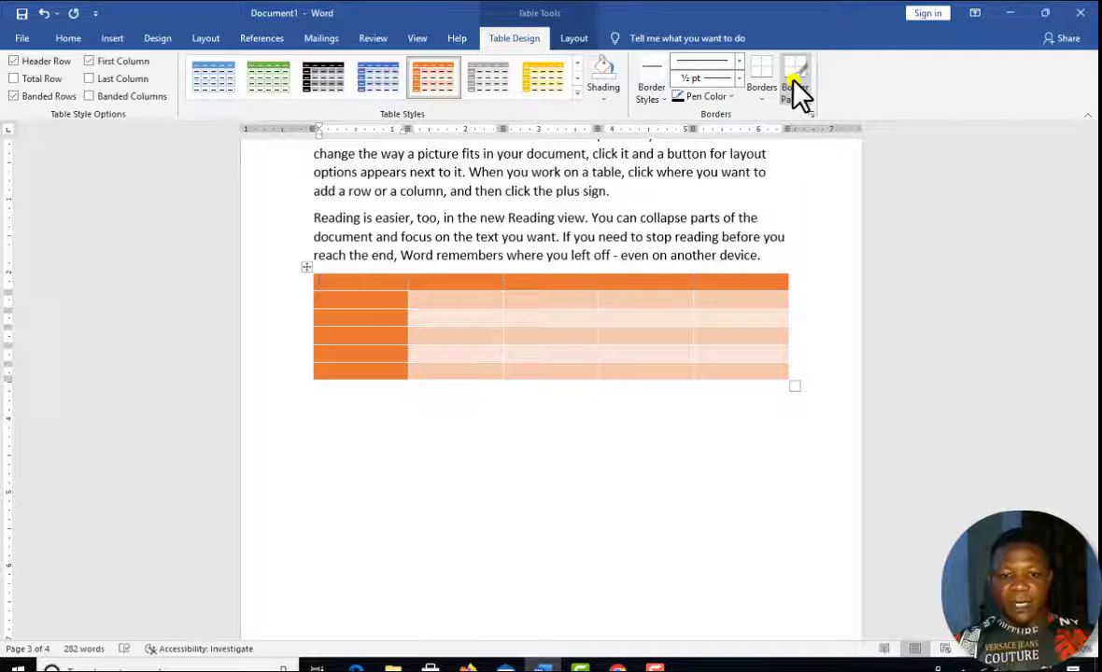
pyautogui.click(798, 91)
pyautogui.click(798, 92)
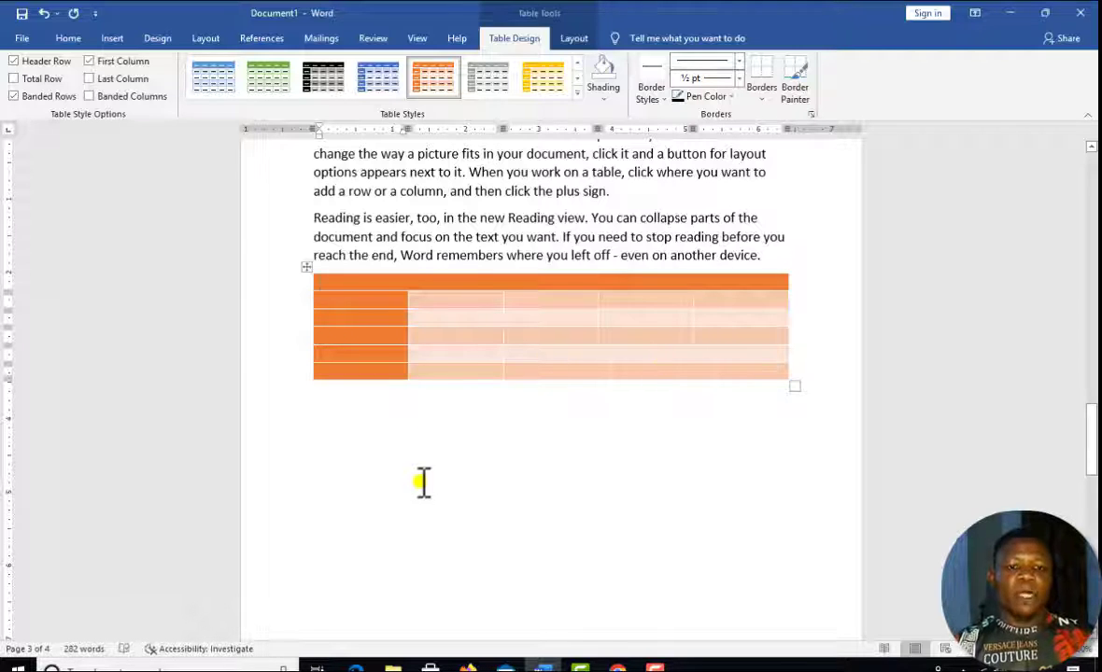
# Step: Select the entire orange table and display its table design options
pyautogui.click(533, 331)
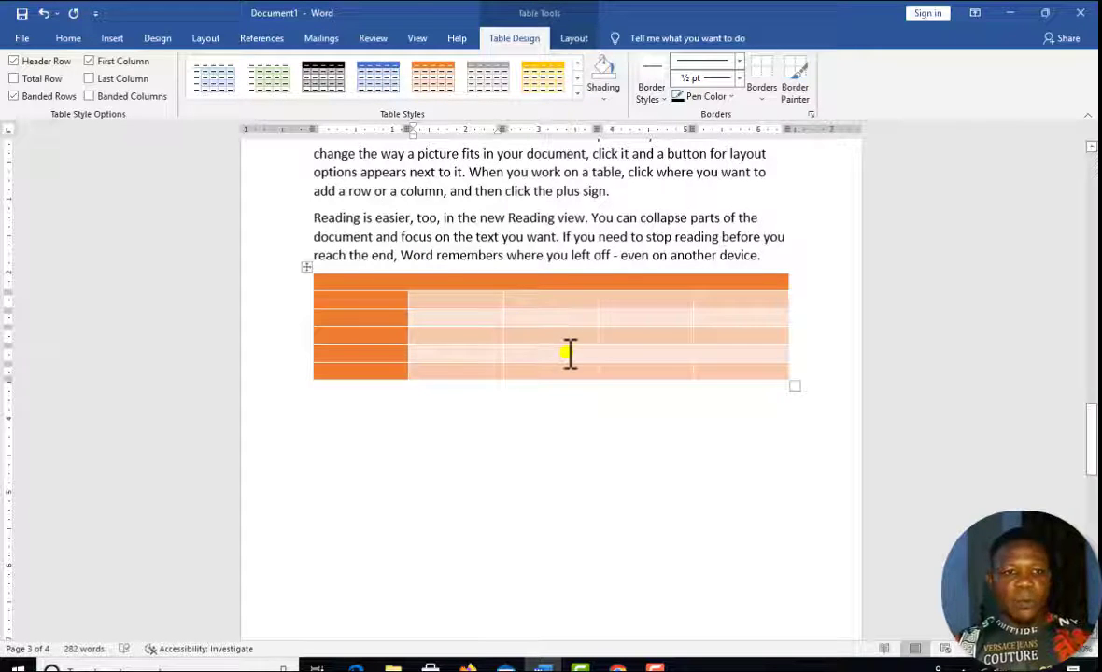
pyautogui.scroll(2, 567, 352)
pyautogui.scroll(2, 560, 84)
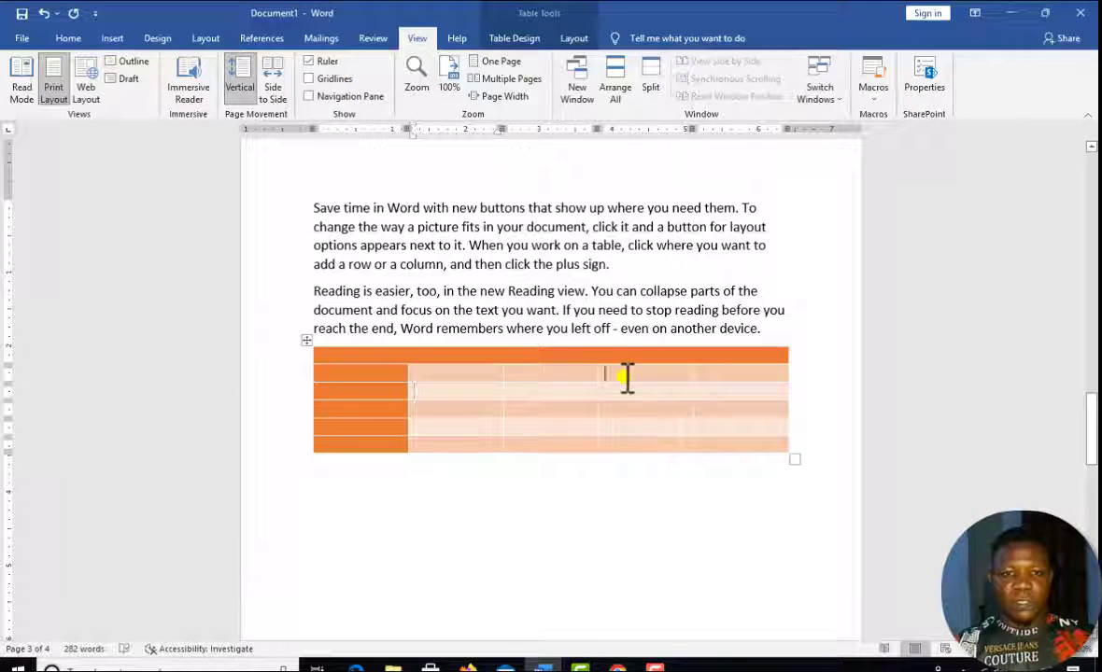
pyautogui.moveTo(547, 361); pyautogui.dragTo(338, 373)
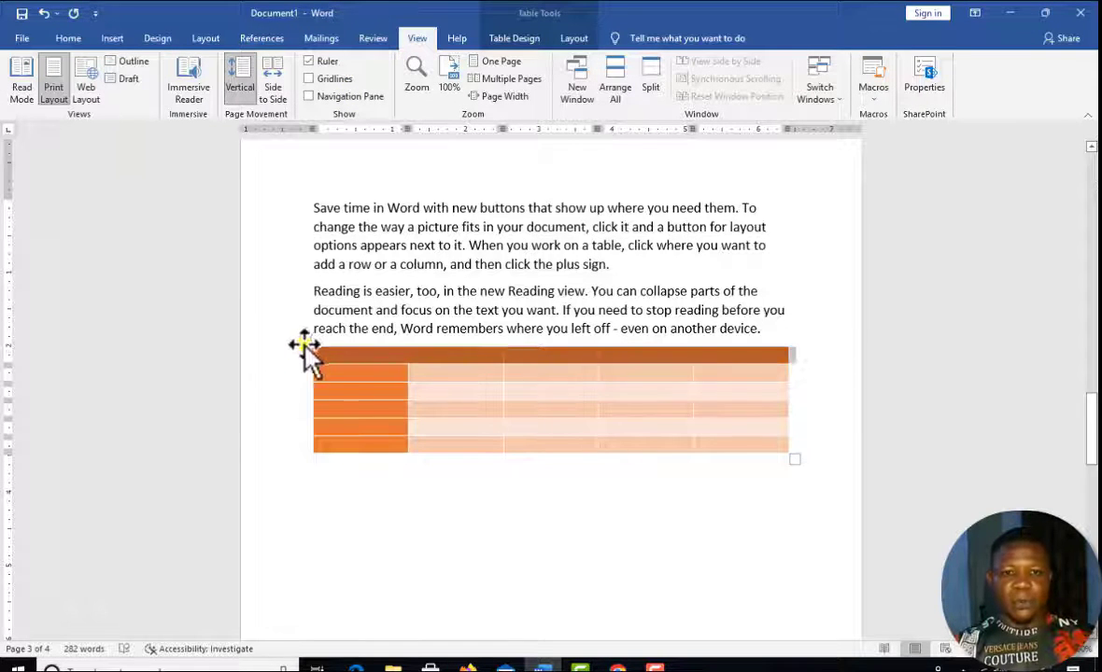
pyautogui.click(306, 341)
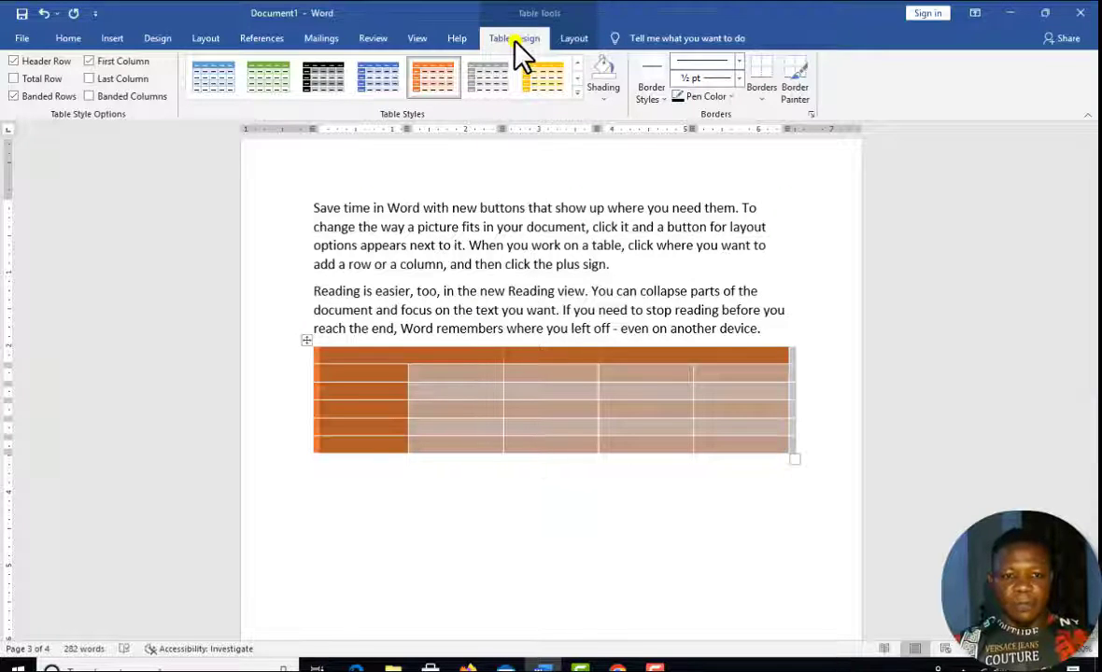
pyautogui.click(65, 37)
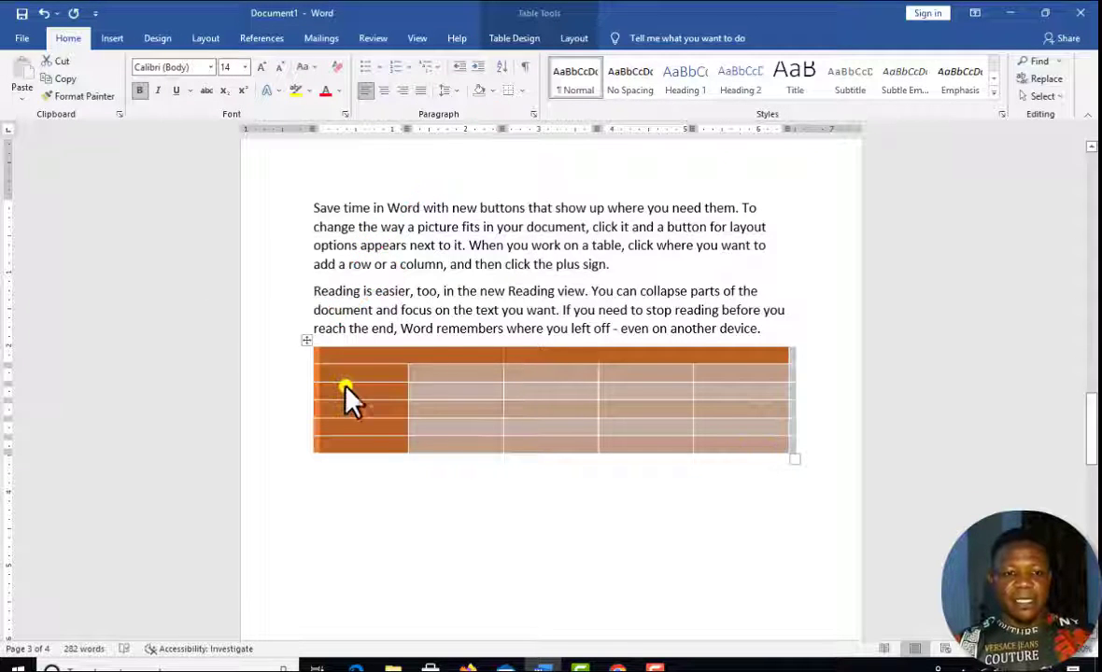
pyautogui.click(521, 41)
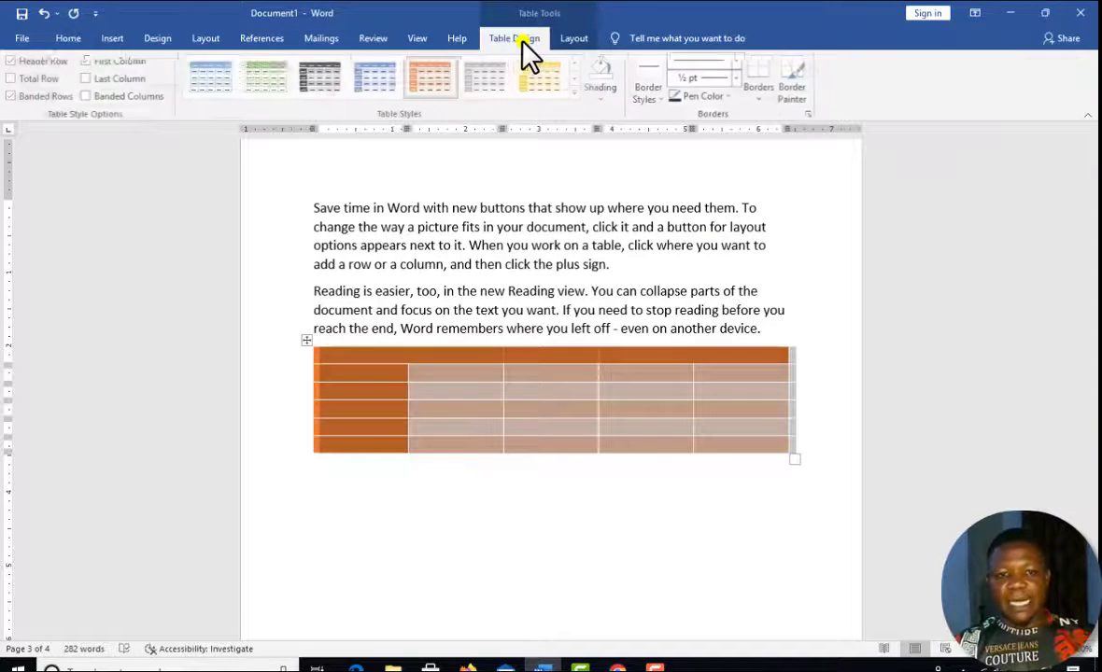
pyautogui.click(307, 342)
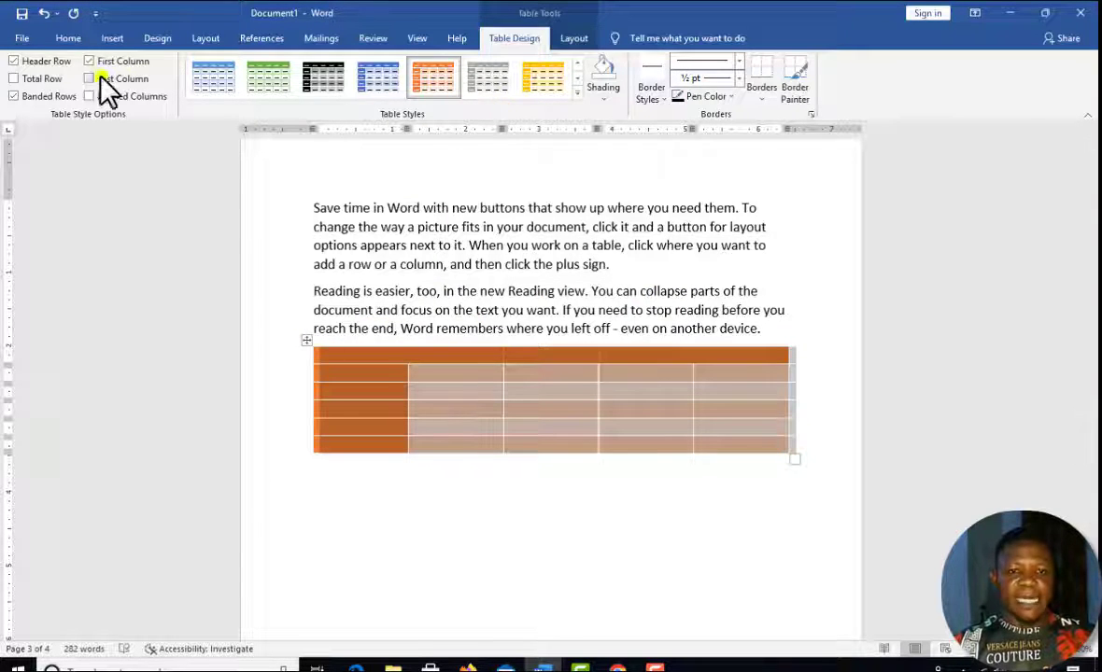
# Step: Return the whole table to the plain Table Grid look with black borders and no colour fill
pyautogui.click(458, 94)
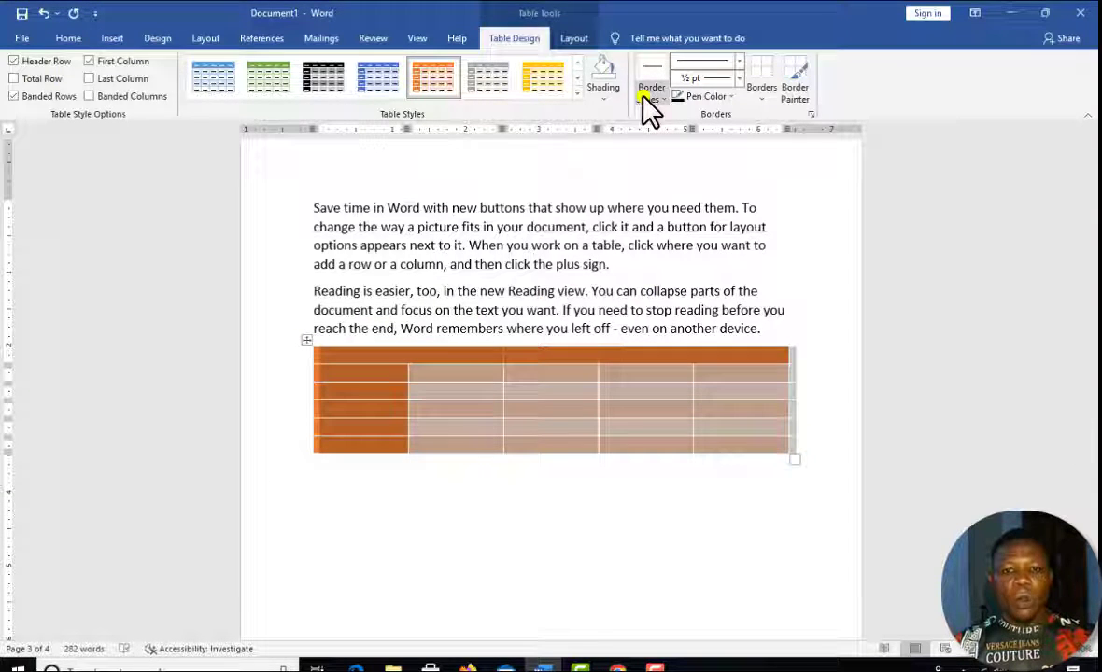
pyautogui.click(575, 91)
pyautogui.click(198, 97)
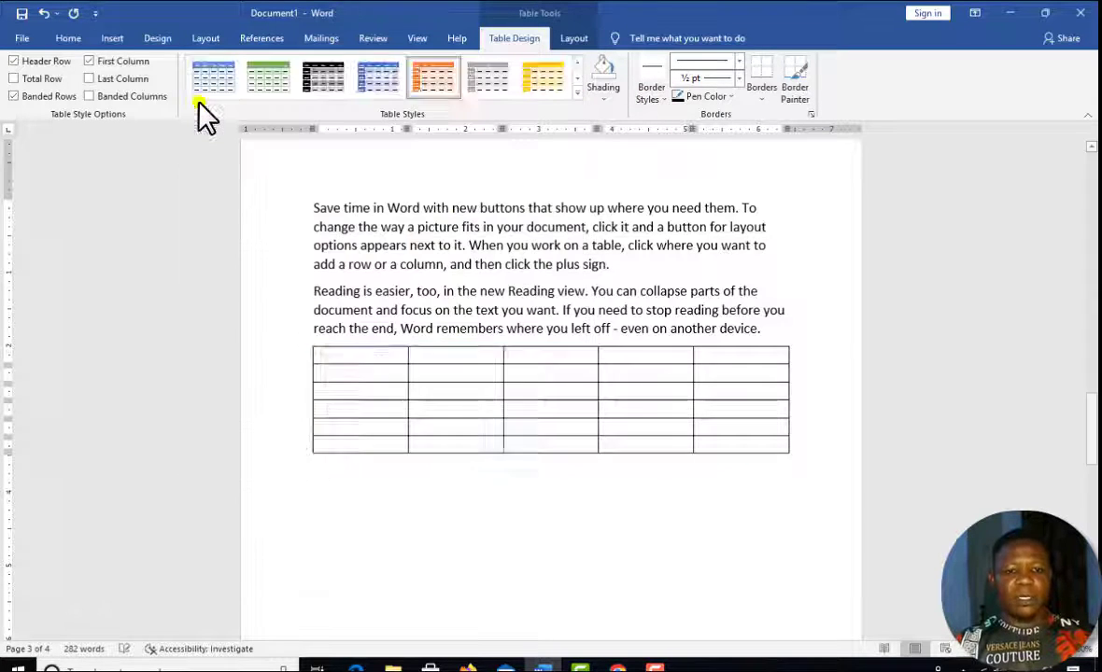
pyautogui.click(743, 429)
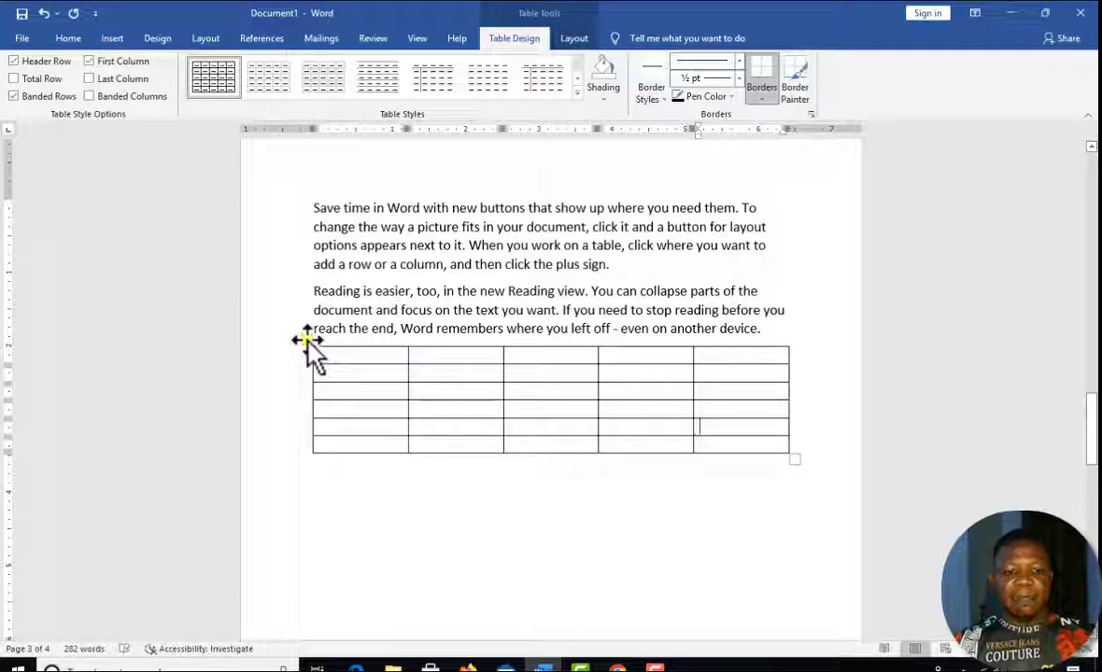
# Step: Move the table up into the first paragraph, down past the body text, and finally to just below the last paragraph
pyautogui.moveTo(307, 342); pyautogui.dragTo(307, 361)
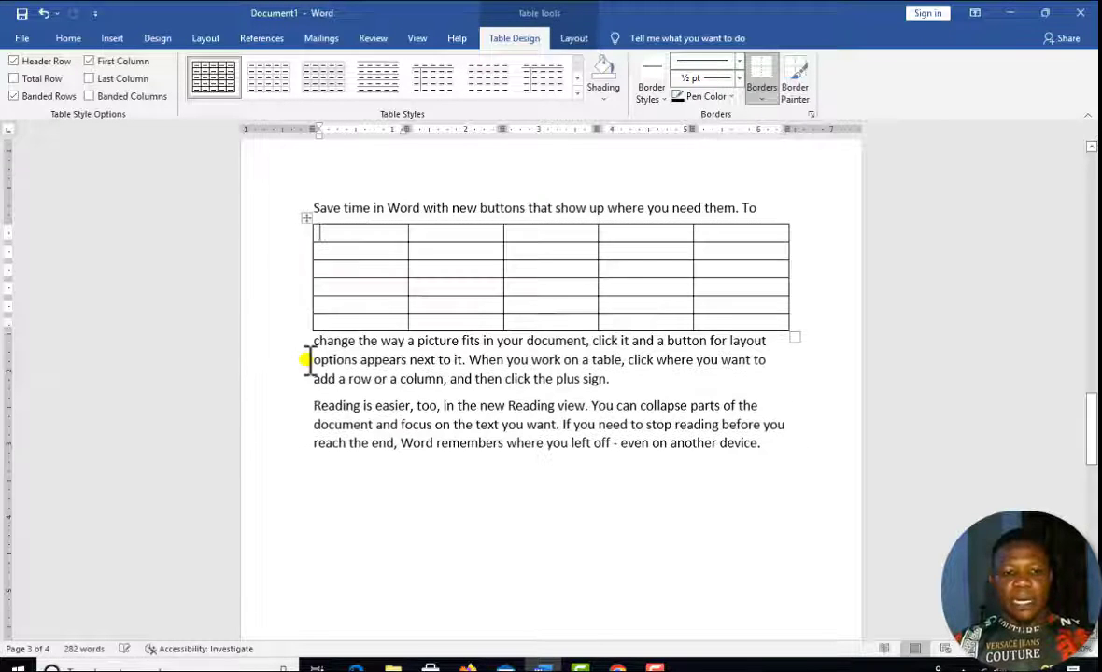
pyautogui.moveTo(307, 216); pyautogui.dragTo(303, 489)
pyautogui.scroll(-3, 454, 375)
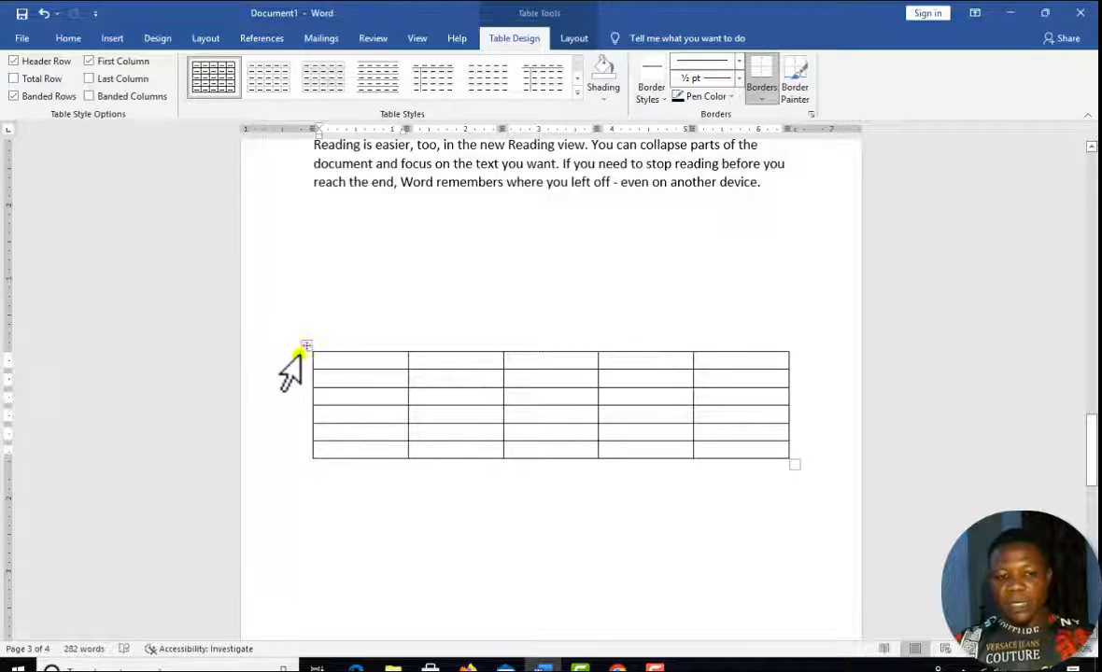
pyautogui.moveTo(308, 348); pyautogui.dragTo(306, 209)
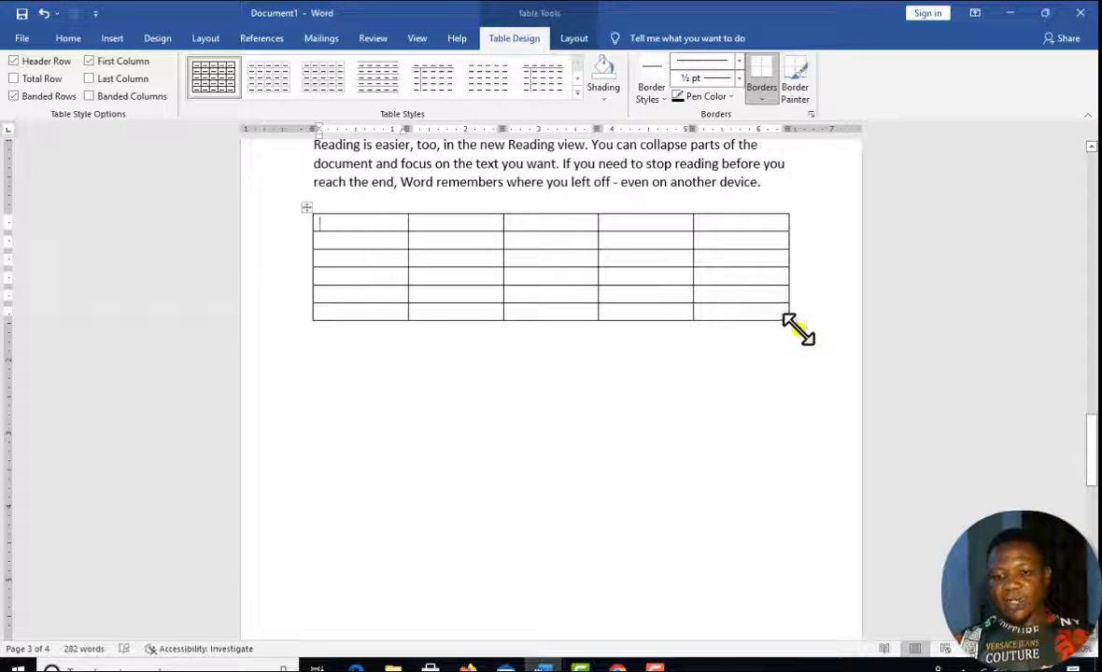
# Step: Resize the table by its corner, first stretching it to much taller rows and finally shrinking it to compact rows
pyautogui.moveTo(790, 321); pyautogui.dragTo(796, 549)
pyautogui.click(431, 294)
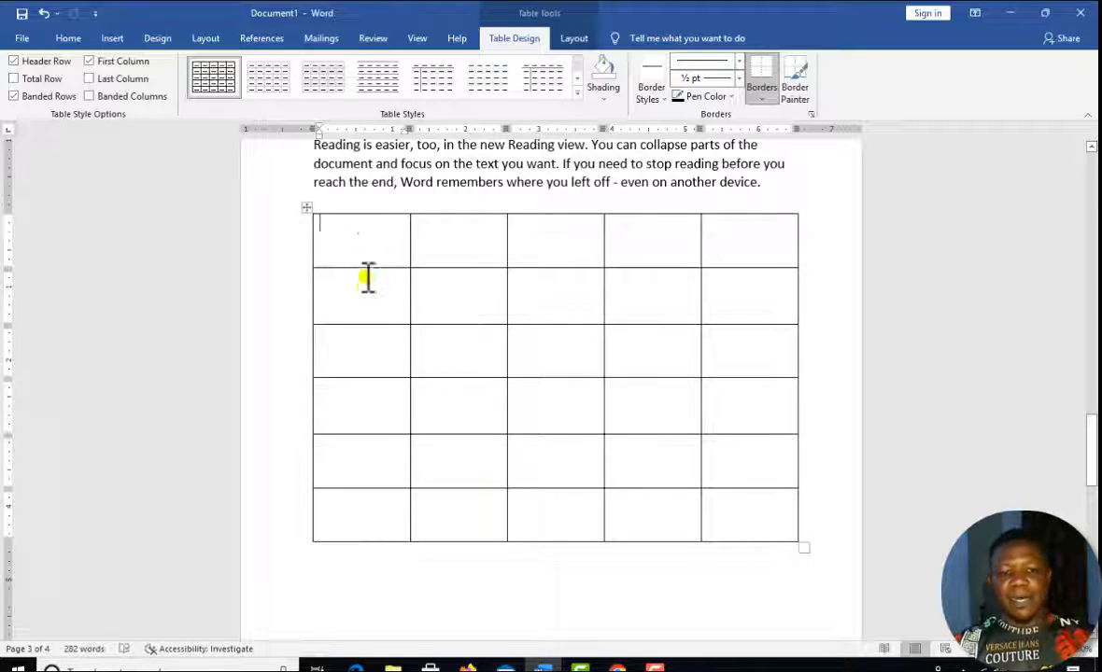
pyautogui.click(476, 243)
pyautogui.click(369, 294)
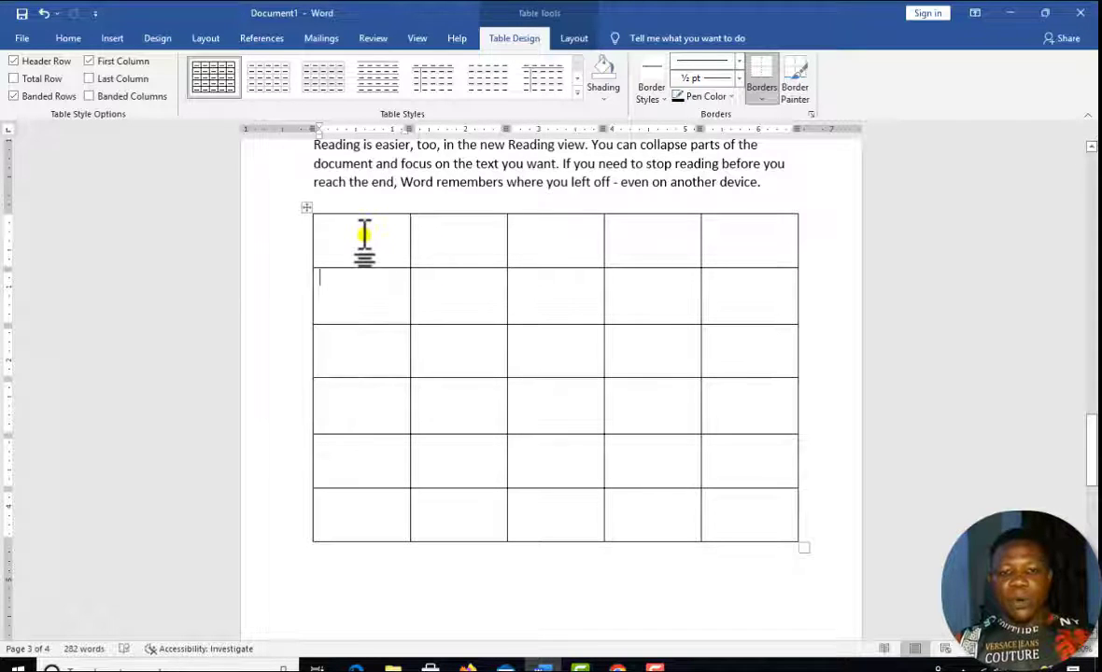
pyautogui.click(360, 238)
pyautogui.click(514, 294)
pyautogui.click(691, 301)
pyautogui.click(682, 239)
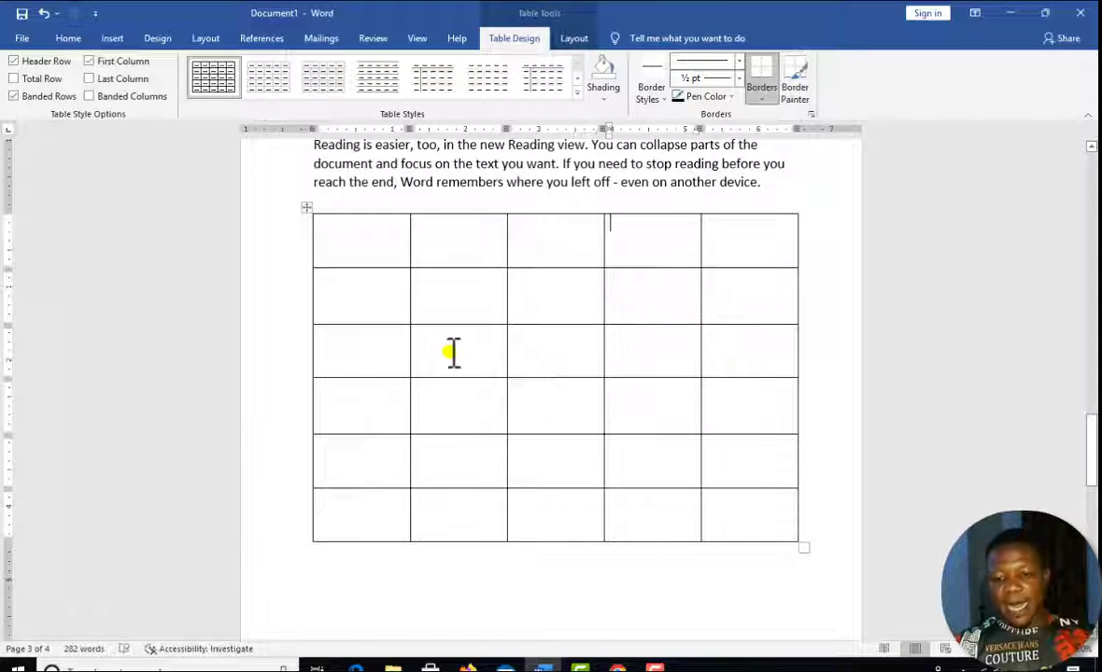
pyautogui.moveTo(802, 547); pyautogui.dragTo(802, 337)
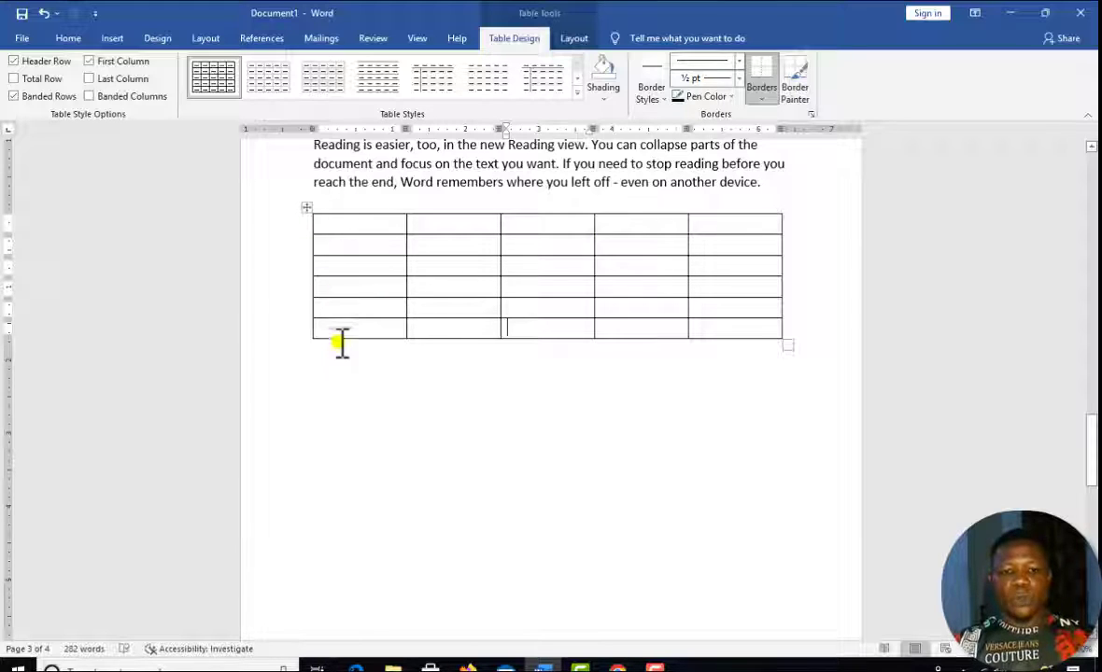
# Step: Add two new rows at the bottom of the table
pyautogui.click(792, 329)
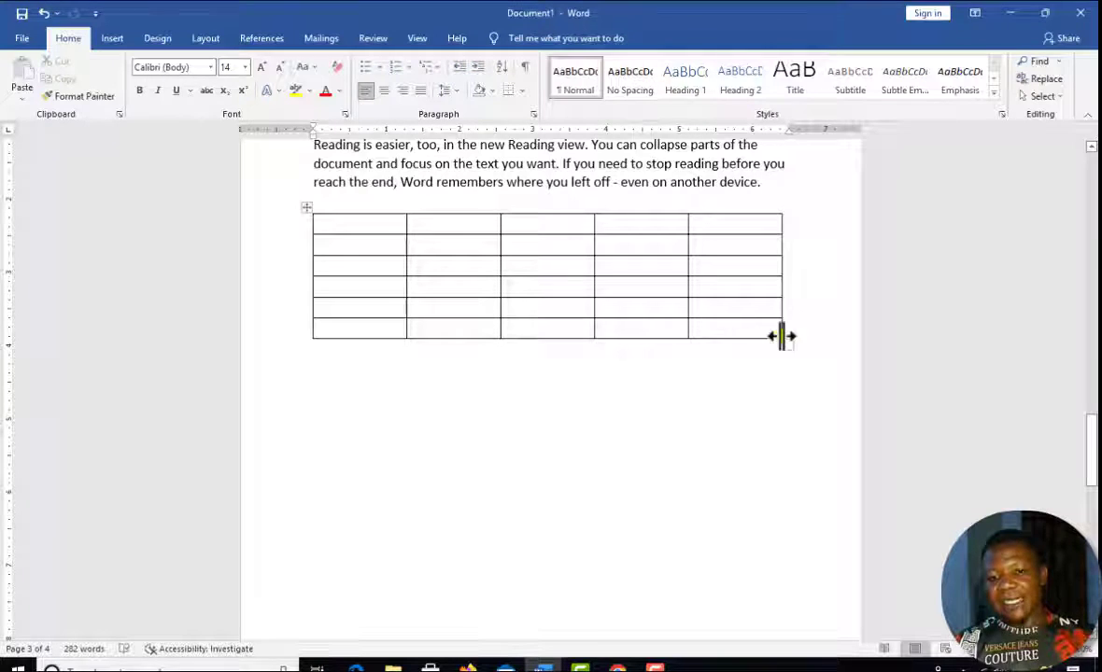
pyautogui.click(781, 342)
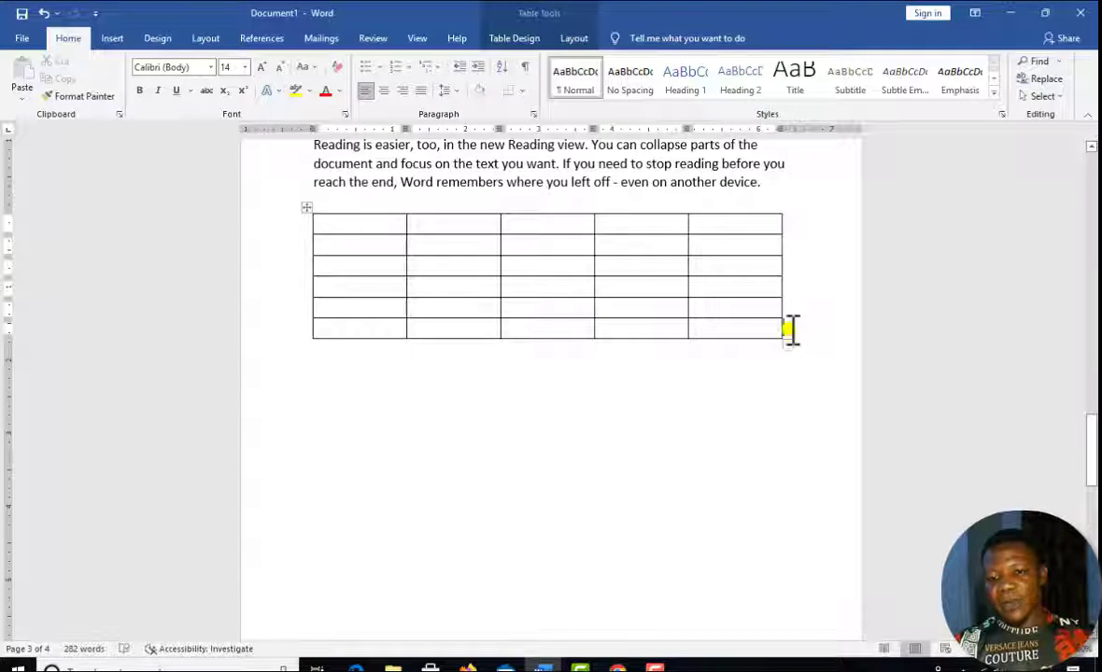
pyautogui.click(731, 331)
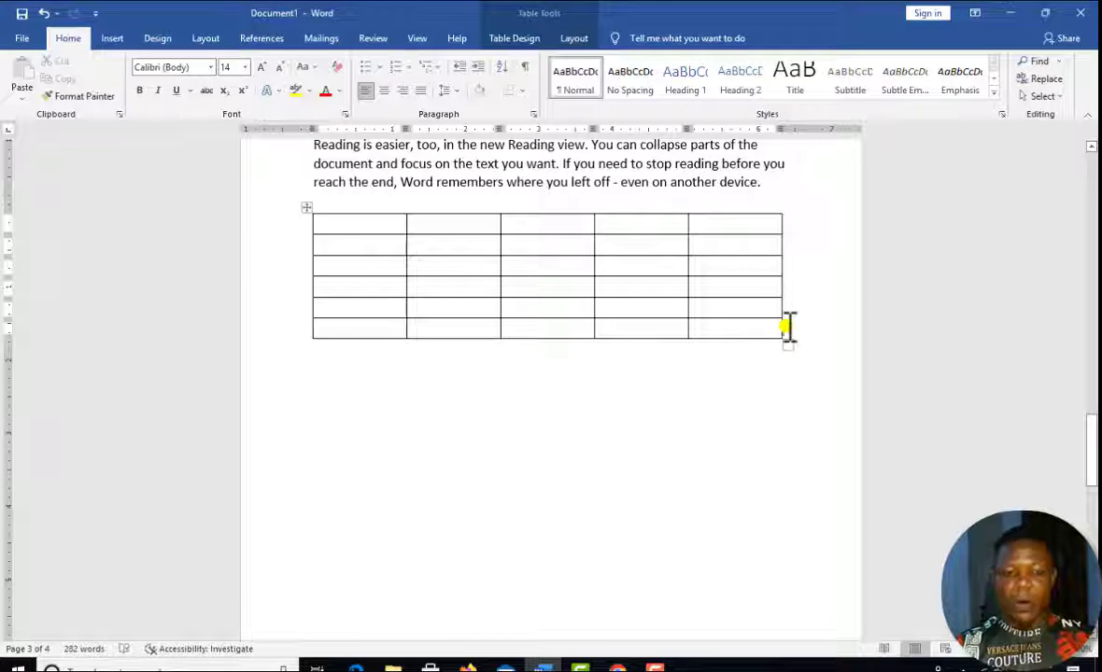
pyautogui.press('Tab')
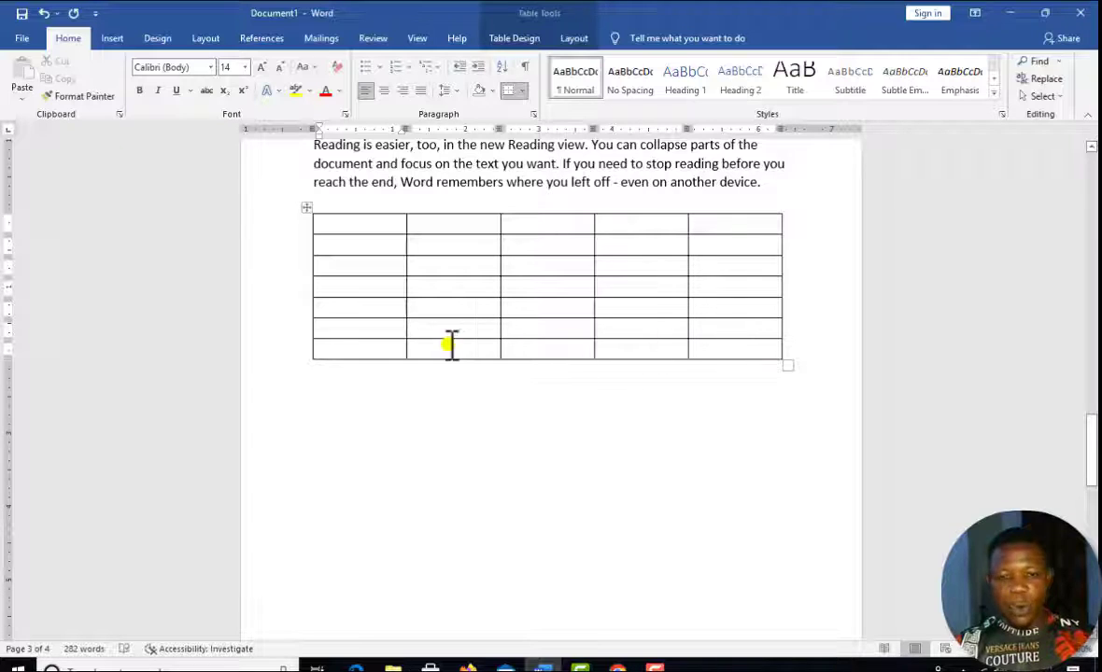
pyautogui.click(791, 356)
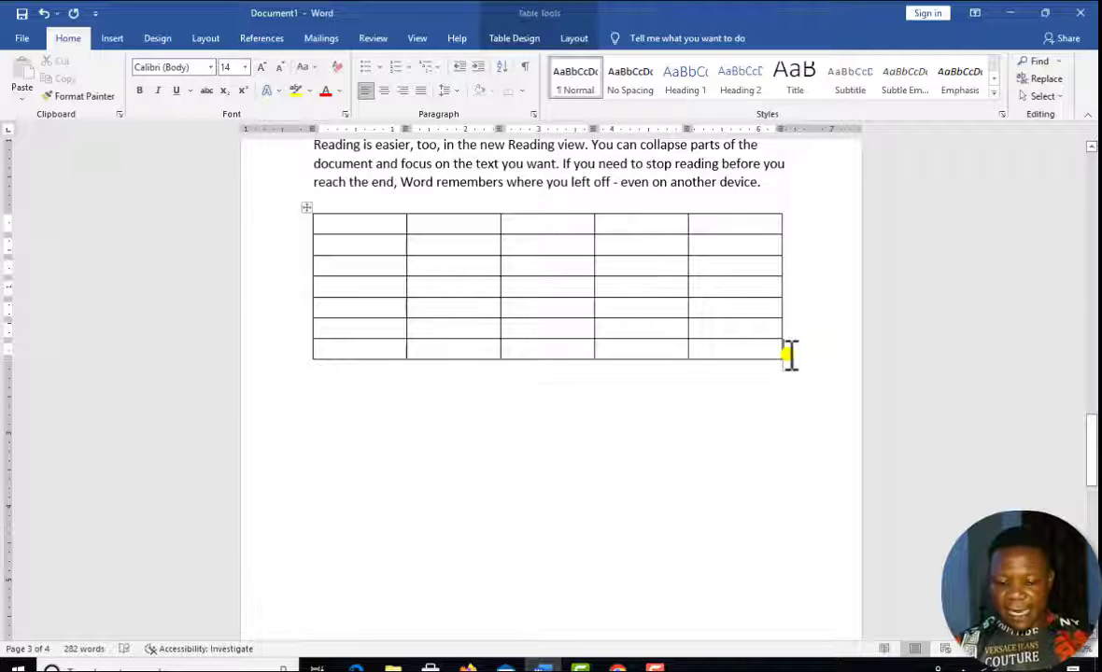
pyautogui.press('Return')
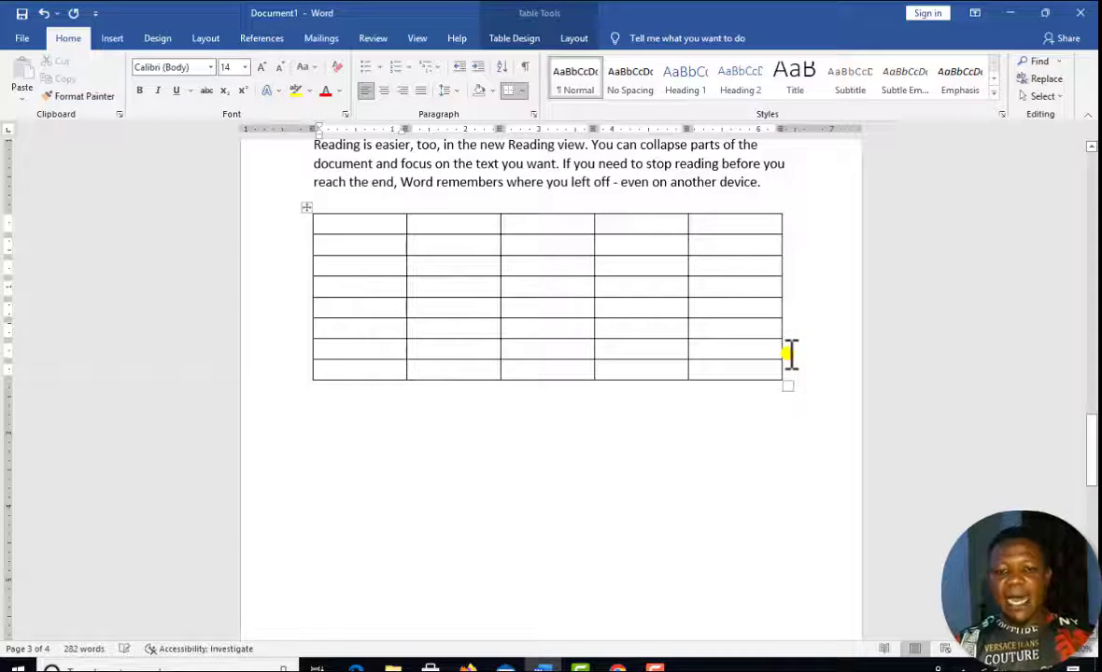
# Step: Insert a new column to the right of the table's last column
pyautogui.click(779, 224)
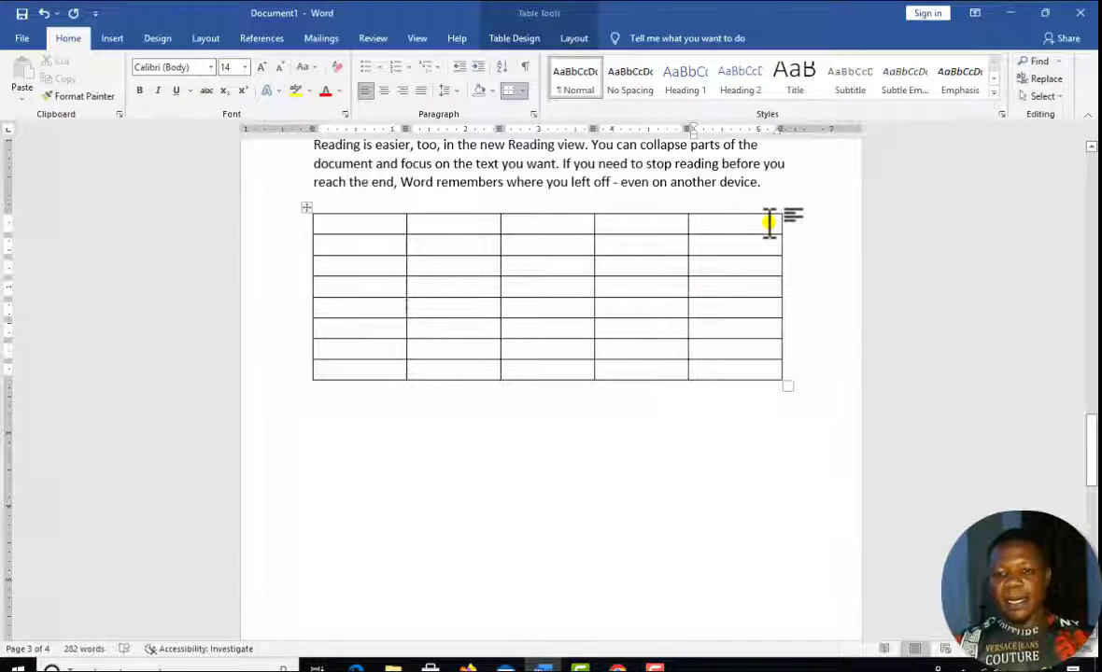
pyautogui.rightClick(770, 222)
pyautogui.moveTo(860, 375)
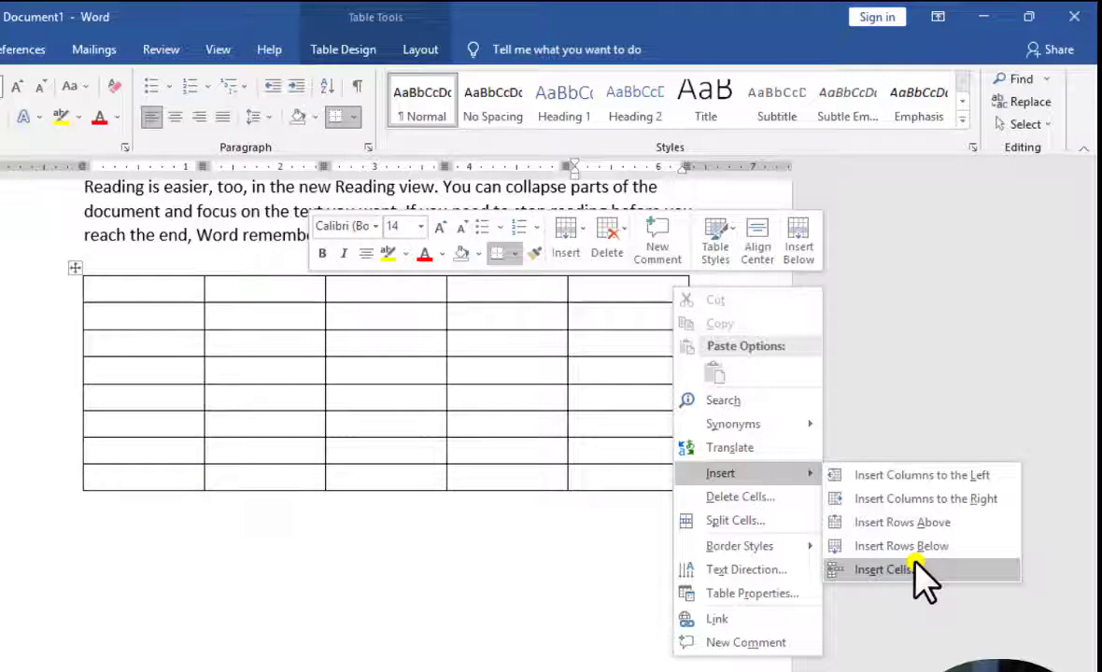
pyautogui.click(929, 500)
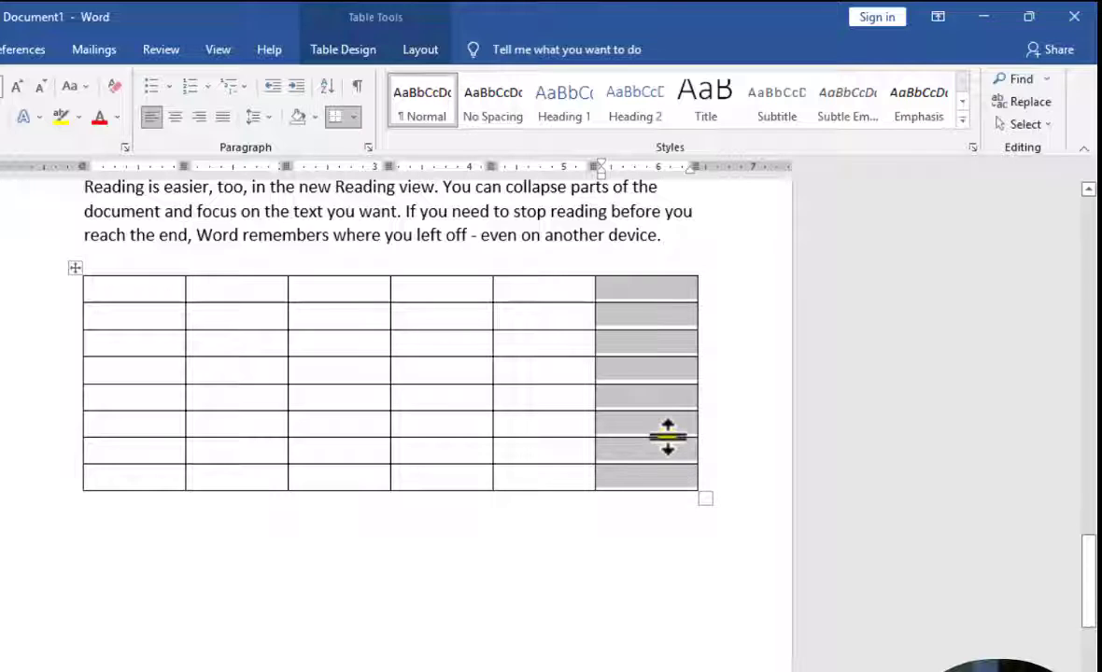
pyautogui.click(660, 352)
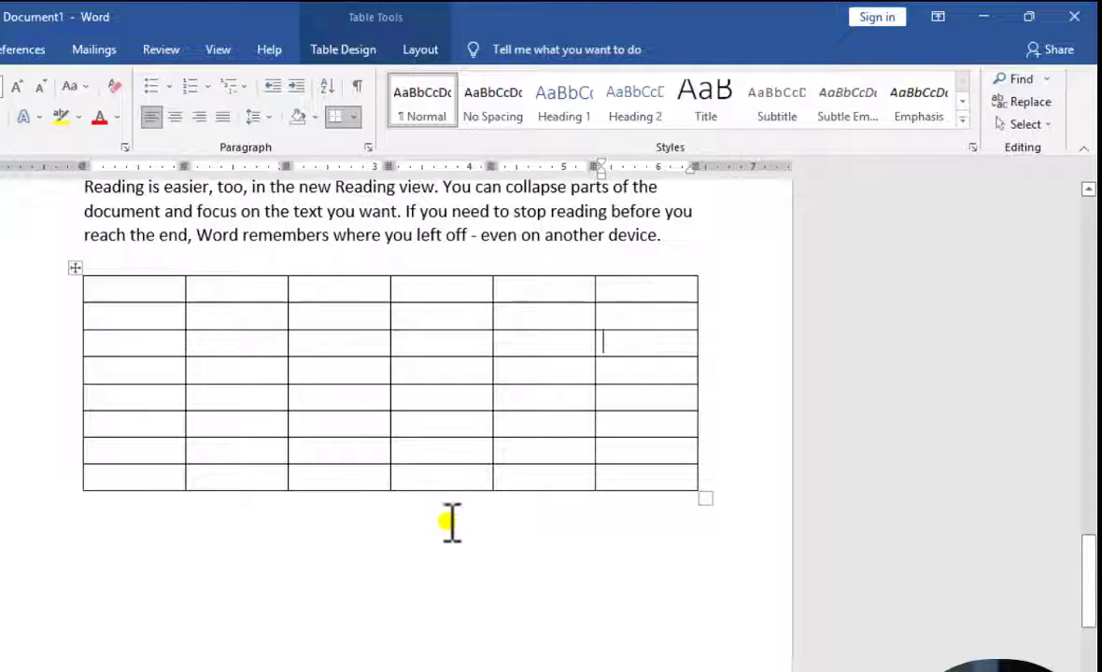
pyautogui.click(505, 509)
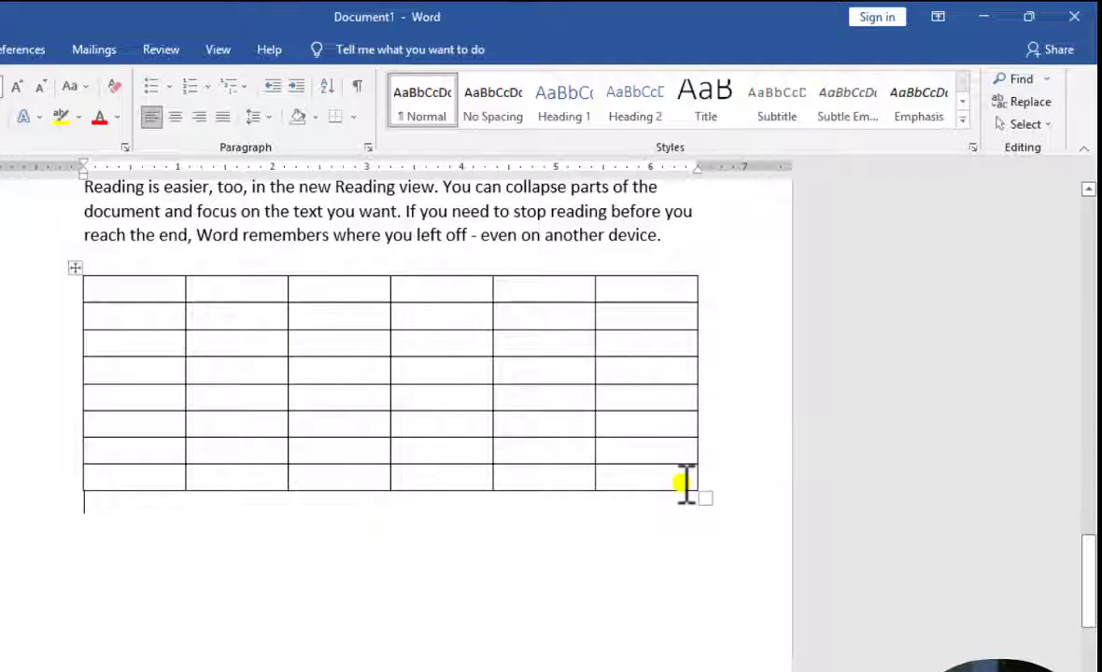
# Step: Merge the last four cells of the table's bottom row into a single cell
pyautogui.moveTo(630, 487); pyautogui.dragTo(585, 485)
pyautogui.click(299, 472)
pyautogui.rightClick(552, 490)
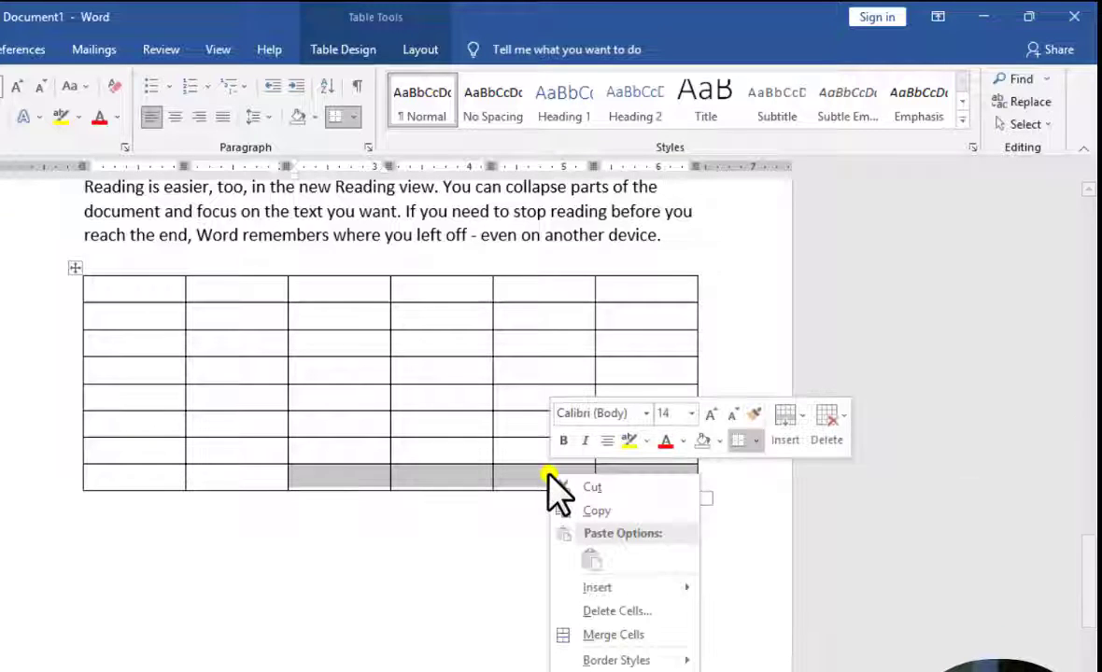
pyautogui.click(616, 636)
pyautogui.click(411, 559)
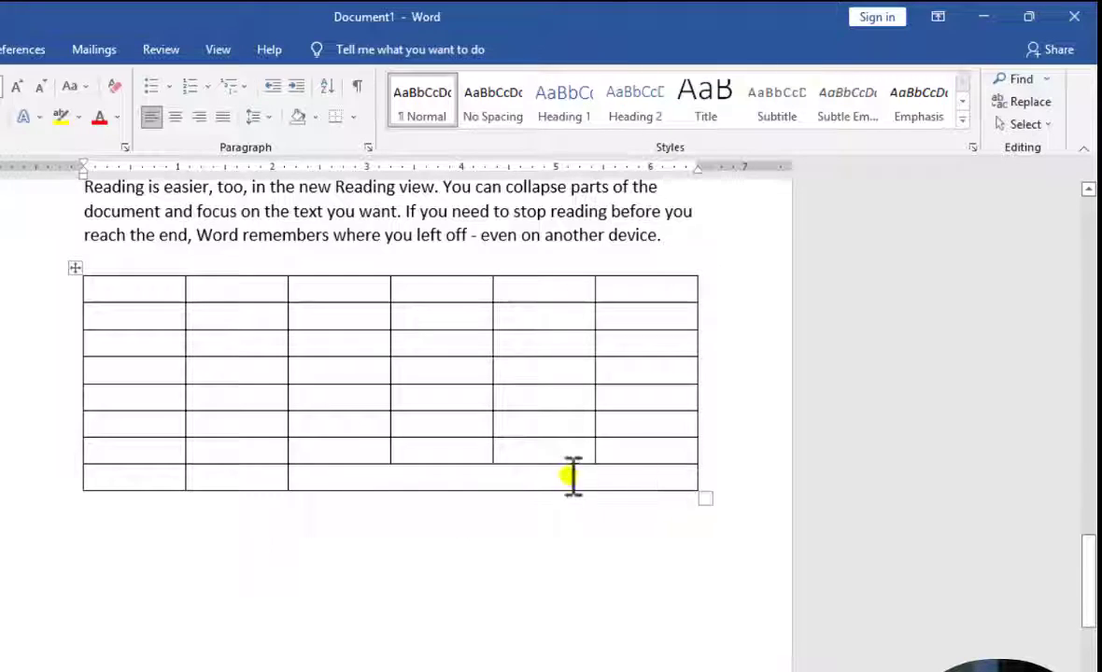
# Step: Enter the headings S/N, NAME and MAT. NO in the first three cells of the table's top row
pyautogui.click(147, 294)
pyautogui.write('S')
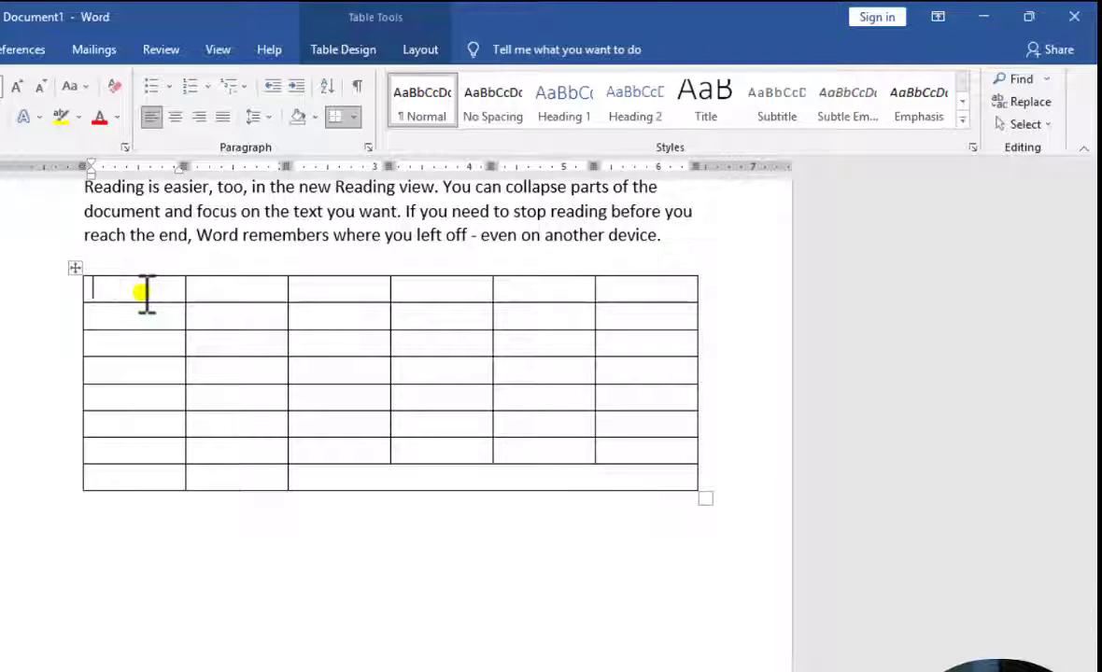
pyautogui.write('/N')
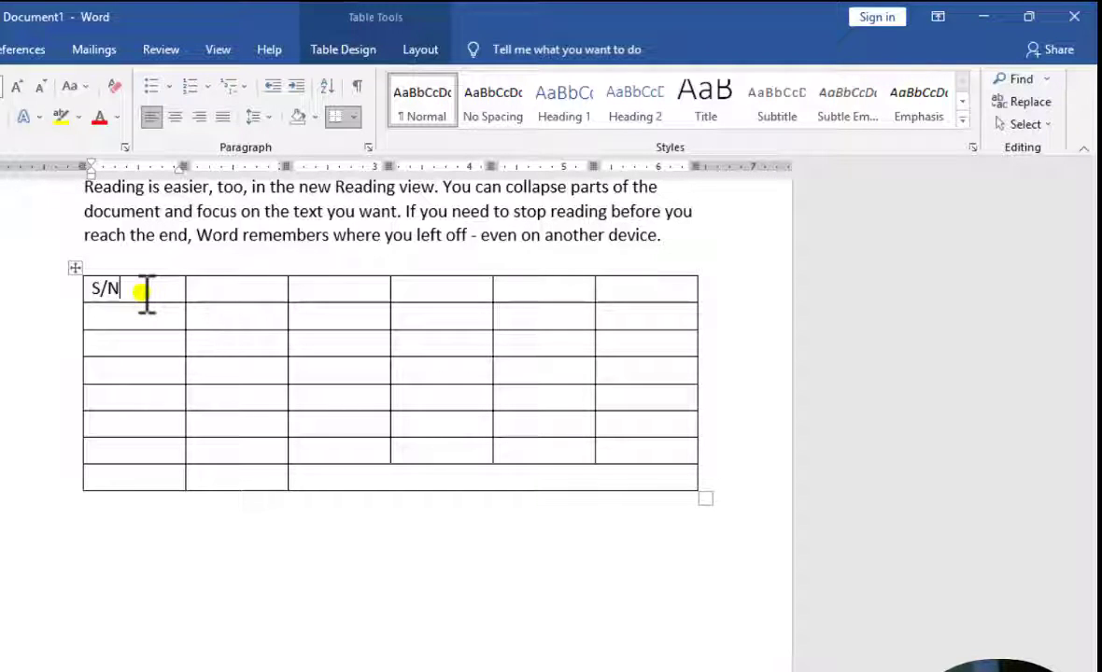
pyautogui.click(222, 286)
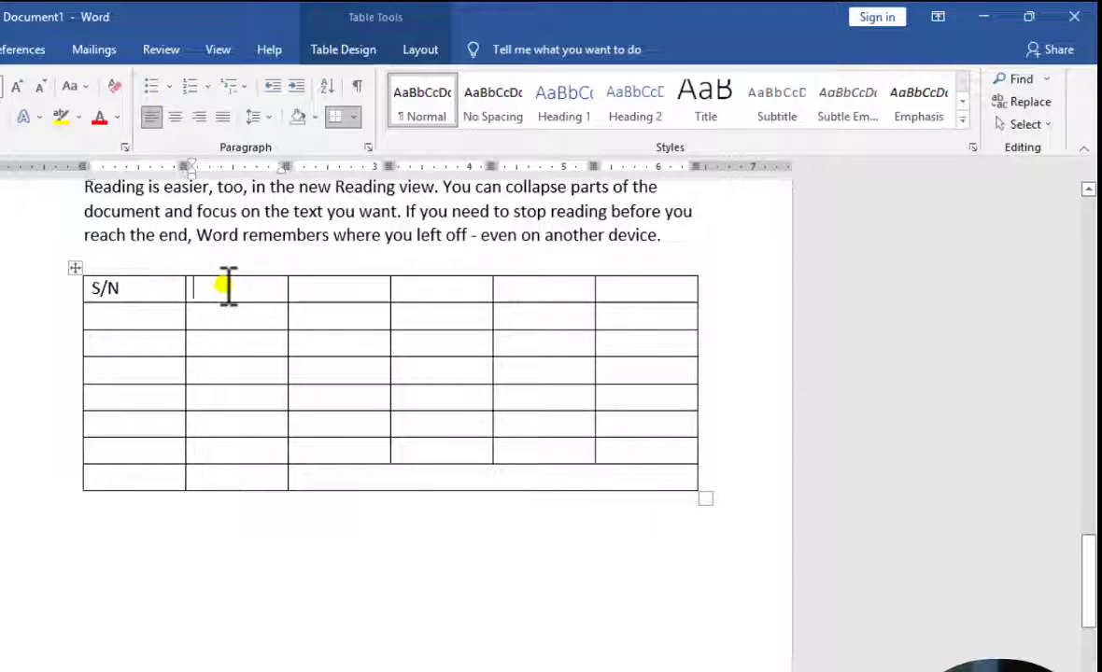
pyautogui.write('NAME')
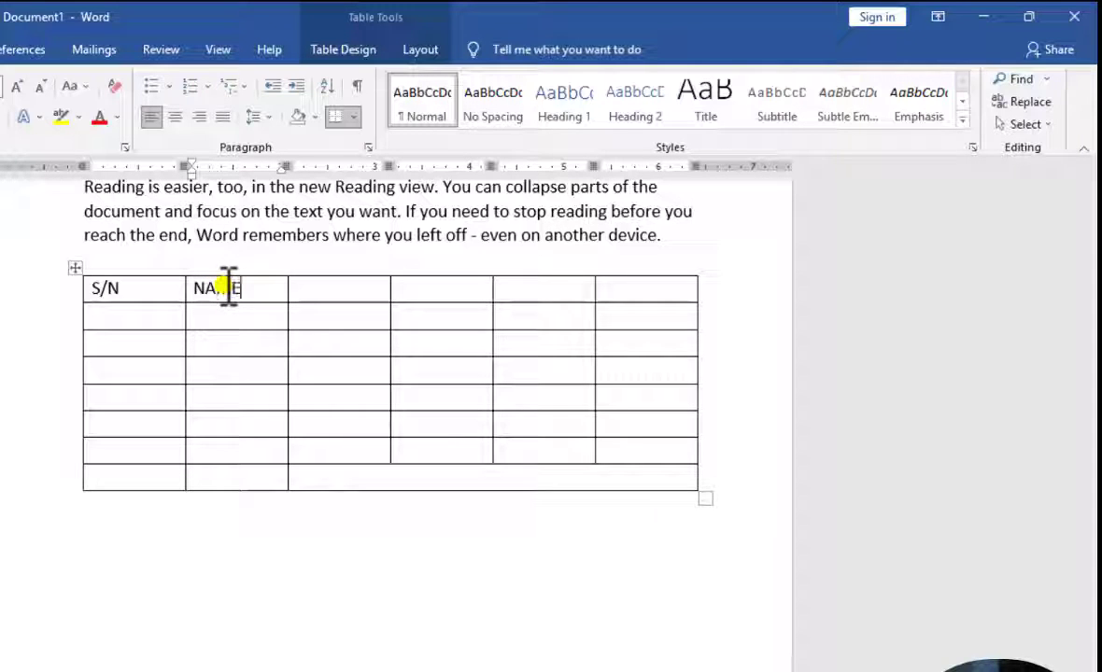
pyautogui.click(341, 288)
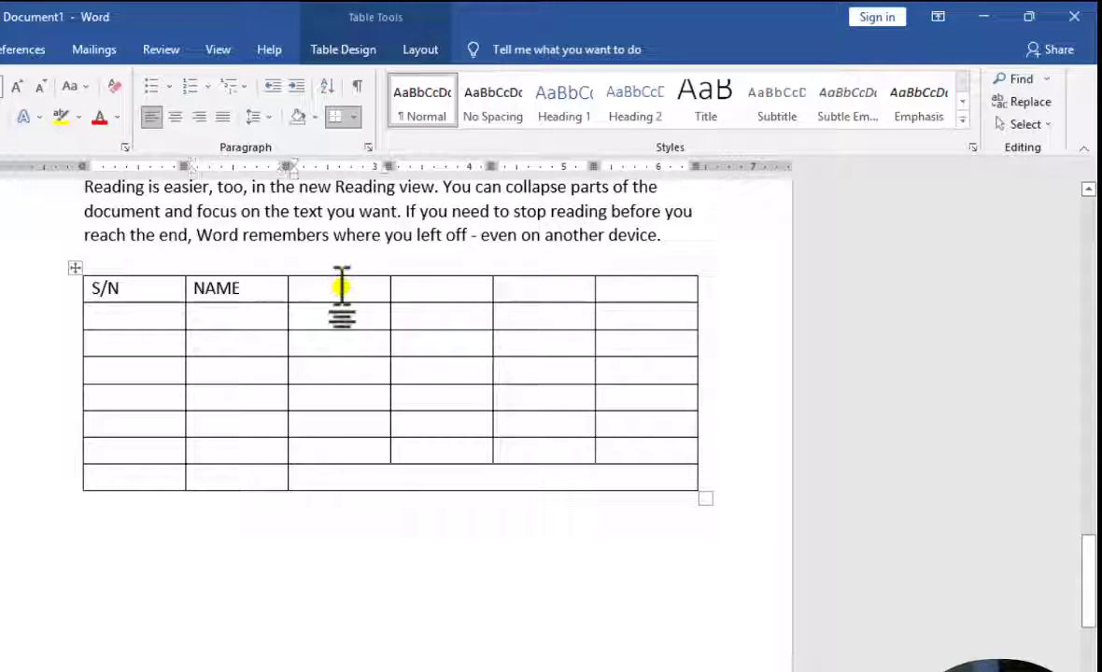
pyautogui.write('MAT. NO')
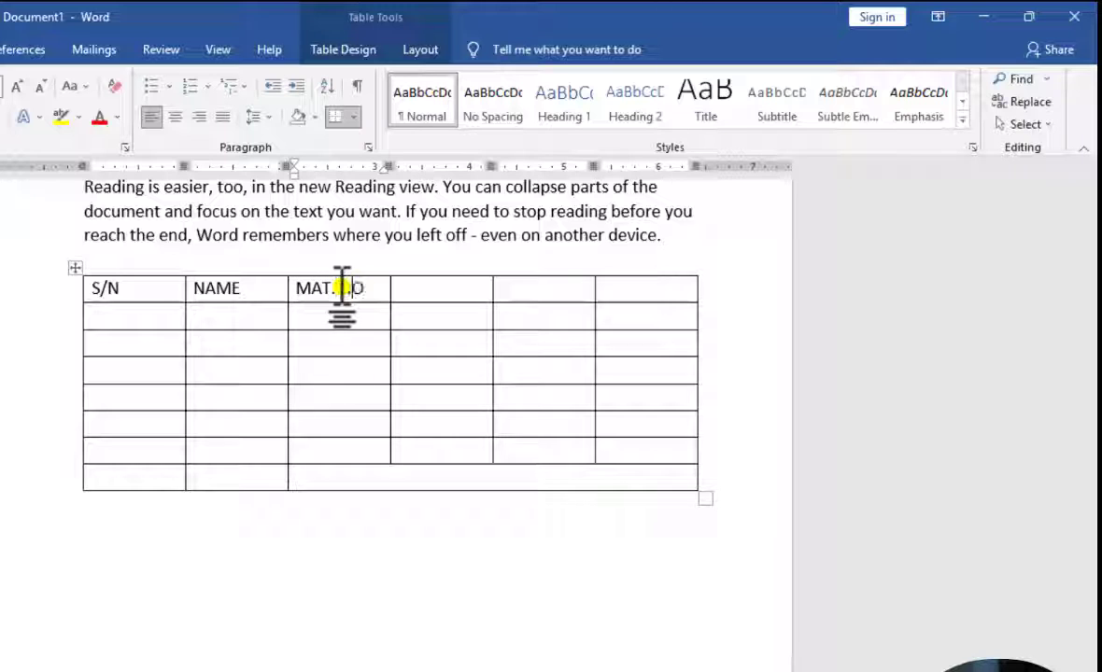
# Step: Enter the headings AGE, FIRST SCORE and SEC. SCORE in the last three cells of the table's top row
pyautogui.click(461, 282)
pyautogui.write('AGE')
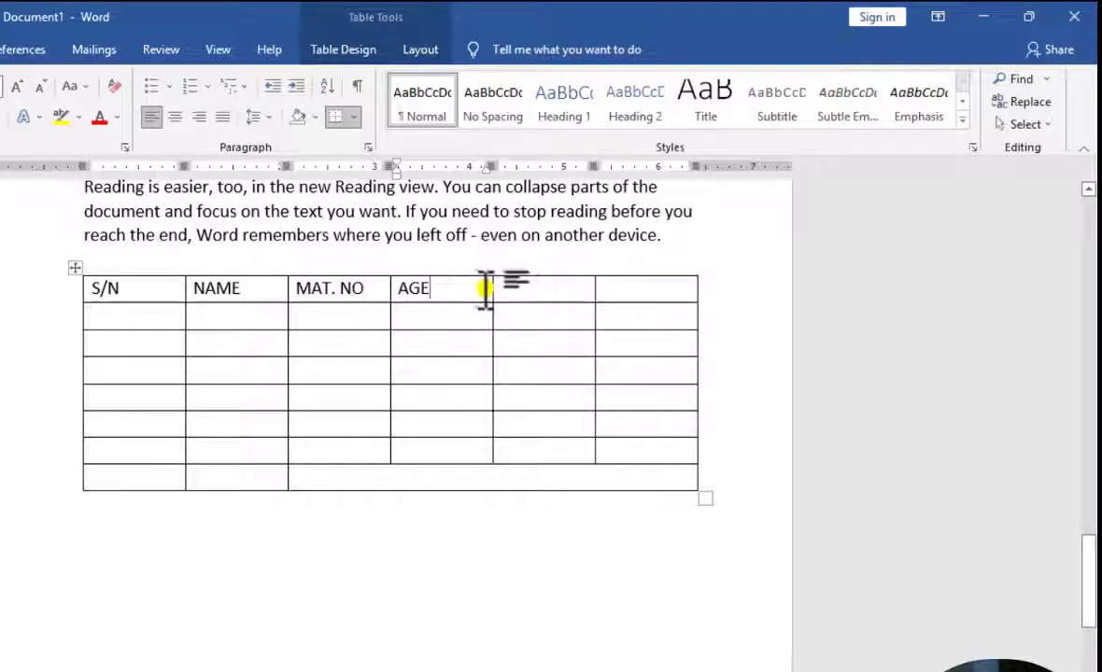
pyautogui.click(527, 291)
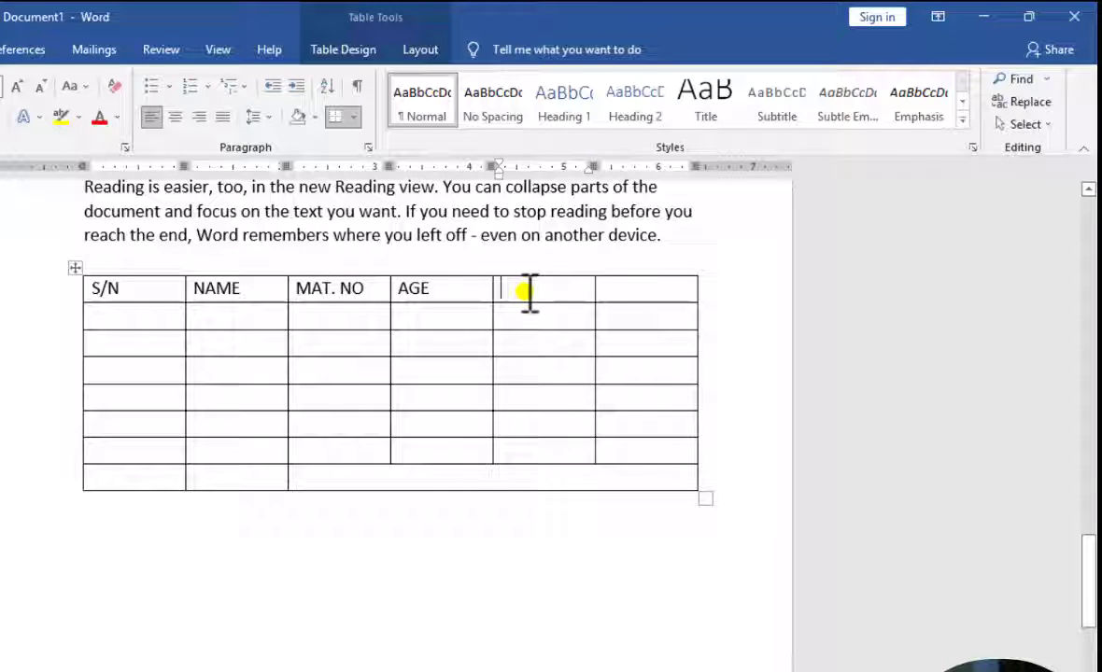
pyautogui.write('FIRS')
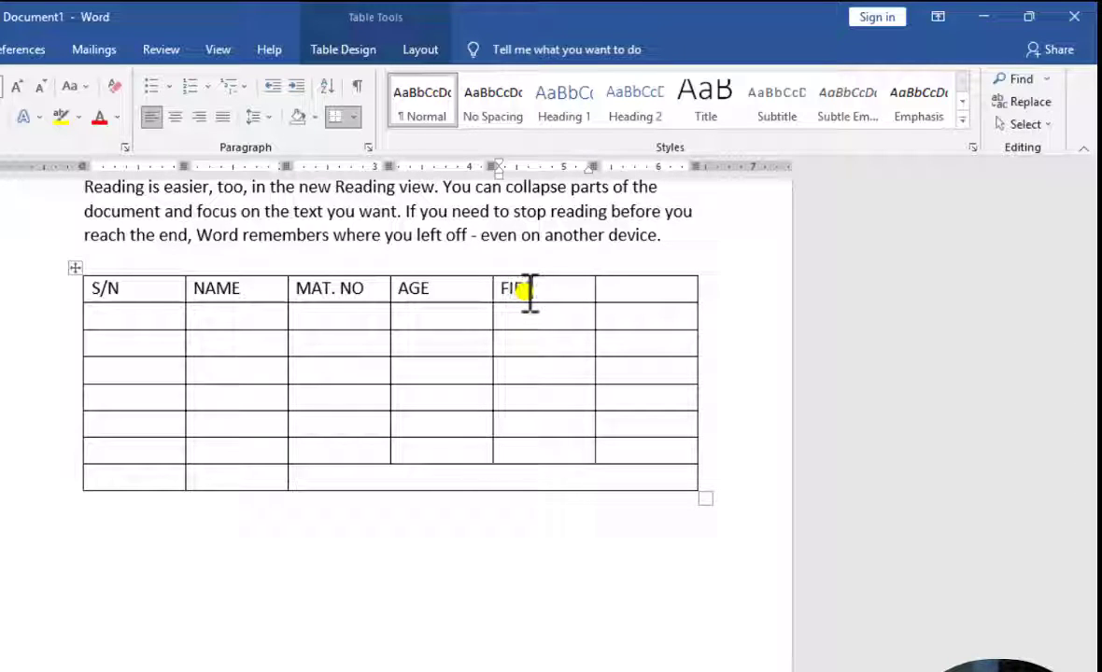
pyautogui.write('T SCORE')
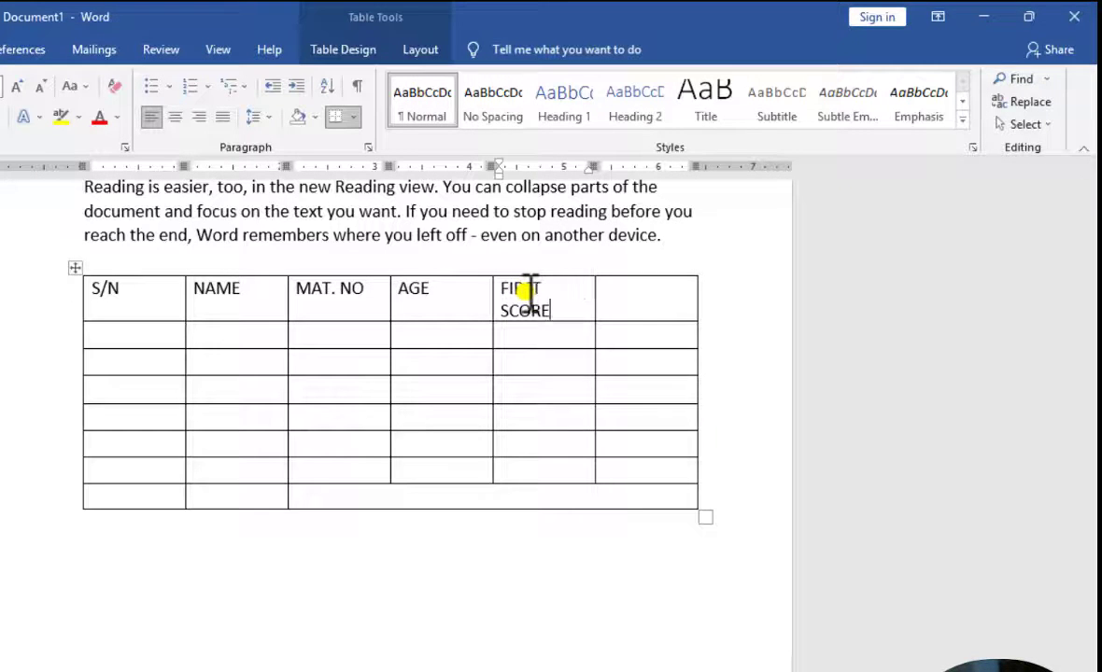
pyautogui.click(628, 292)
pyautogui.write('SEC. SCORE')
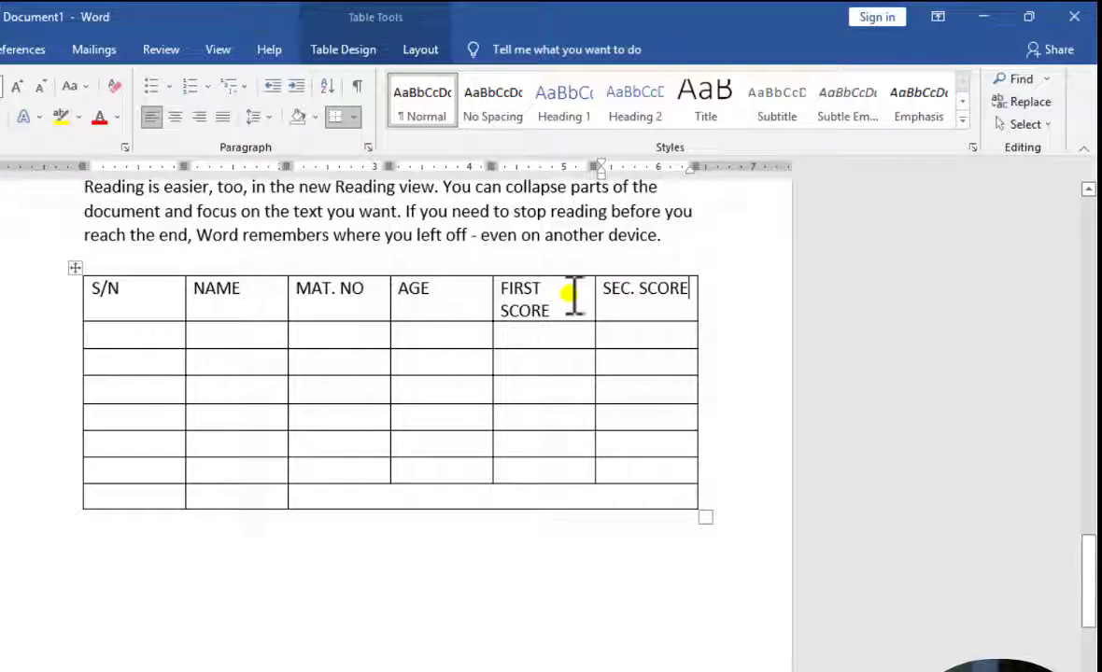
# Step: Change the table's FIRST SCORE heading to 1ST SCORE and fill the bottom row's last two cells with TOTAL and 45678888
pyautogui.moveTo(573, 297); pyautogui.dragTo(505, 290)
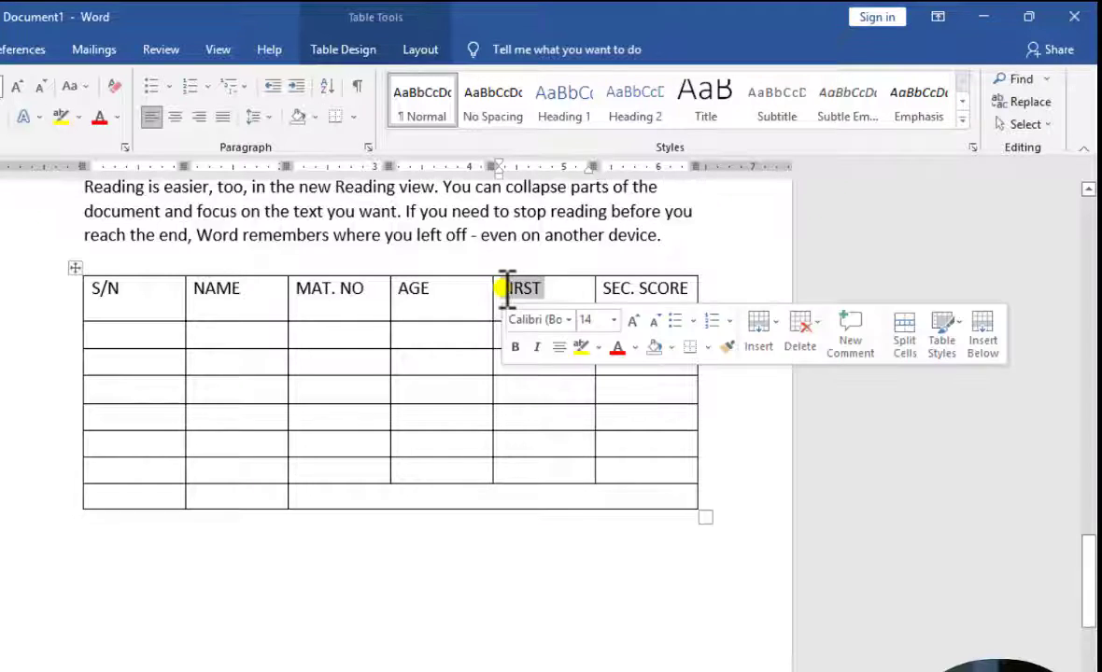
pyautogui.write('ST SCORE')
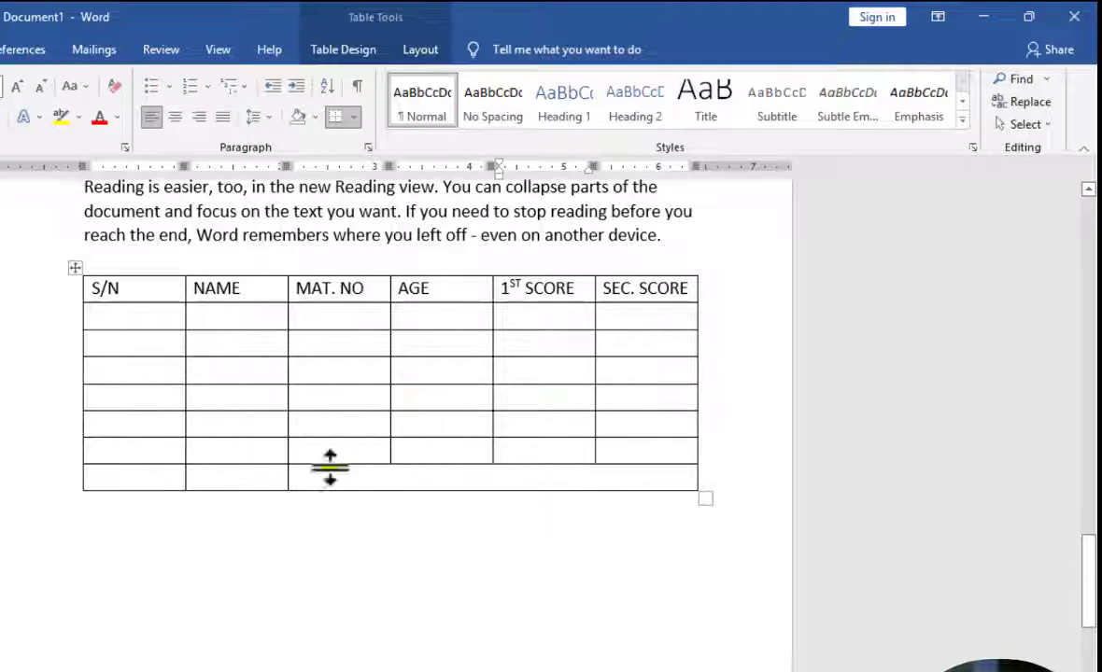
pyautogui.click(238, 473)
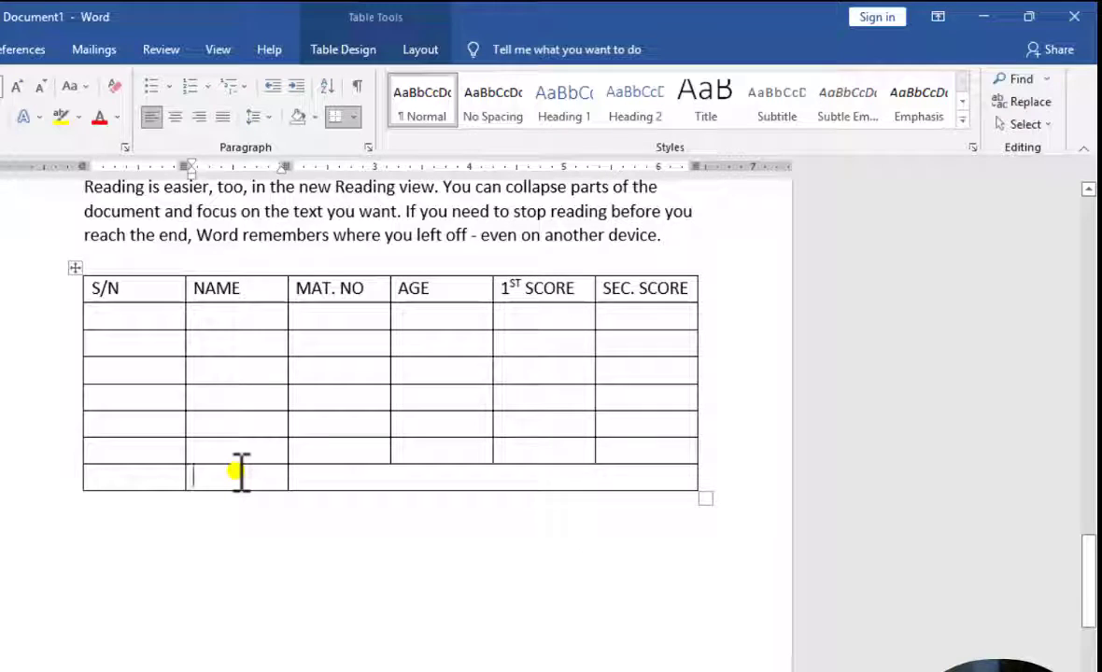
pyautogui.write('TOTAL')
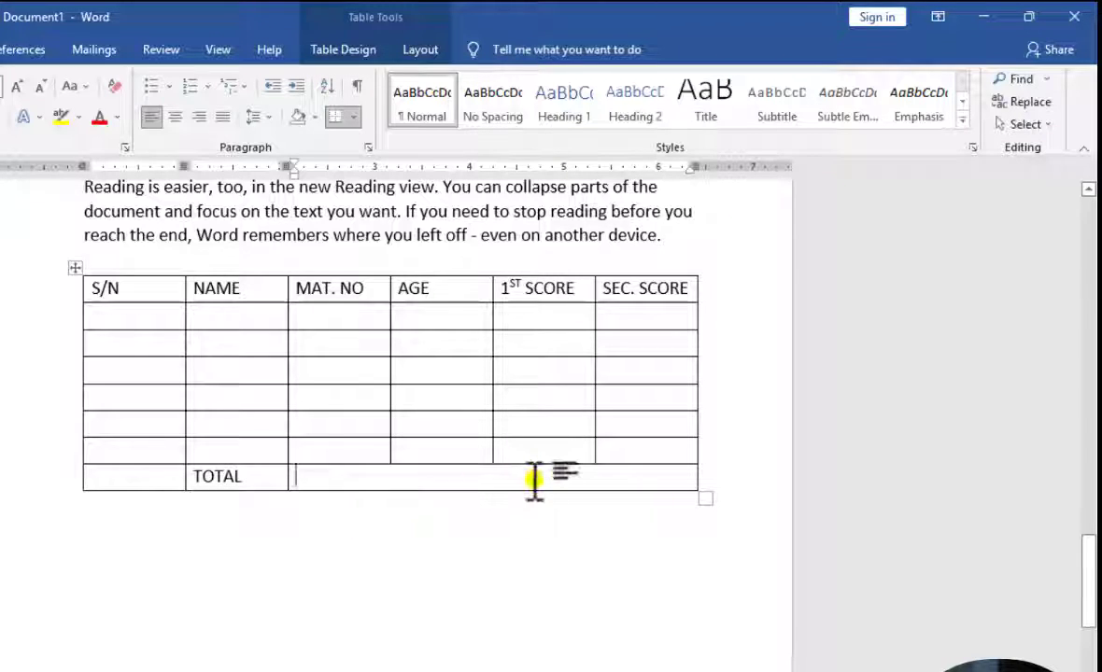
pyautogui.write('45678888')
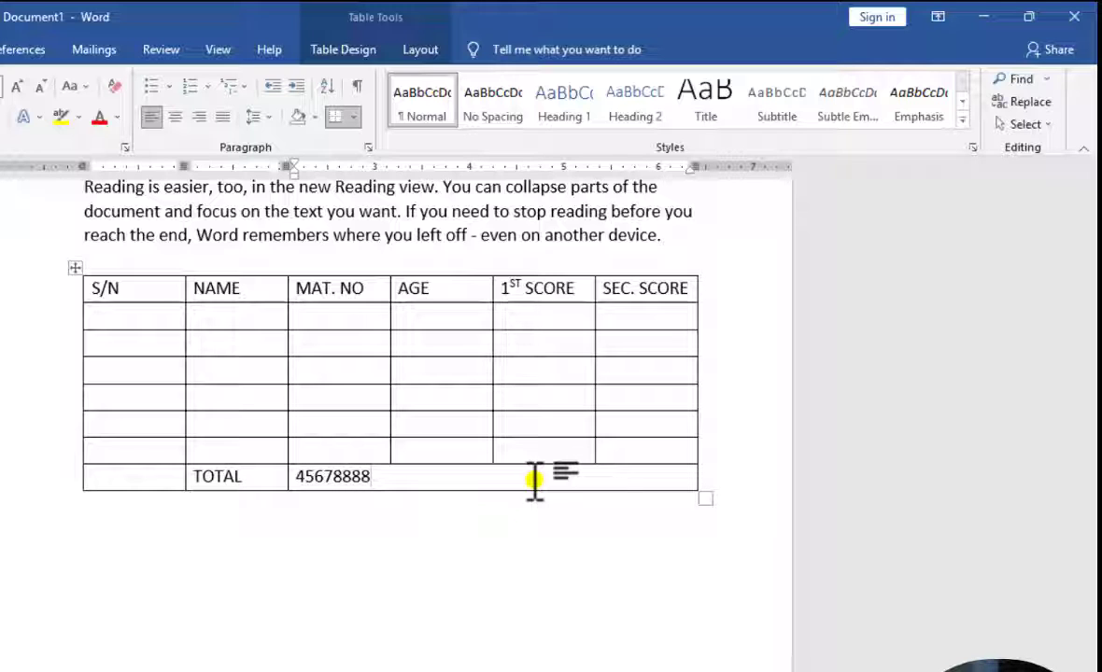
# Step: Insert the Calendar 2 quick table into the merged cell of the table's bottom row, beneath 45678888
pyautogui.scroll(2, 383, 374)
pyautogui.scroll(-1, 355, 411)
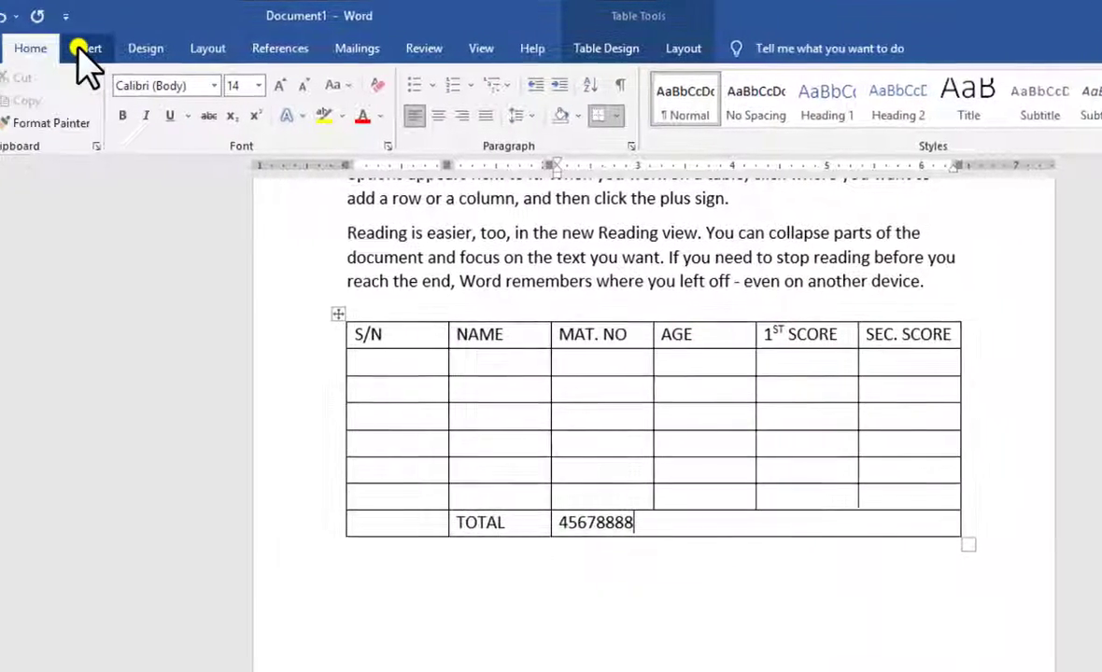
pyautogui.click(148, 55)
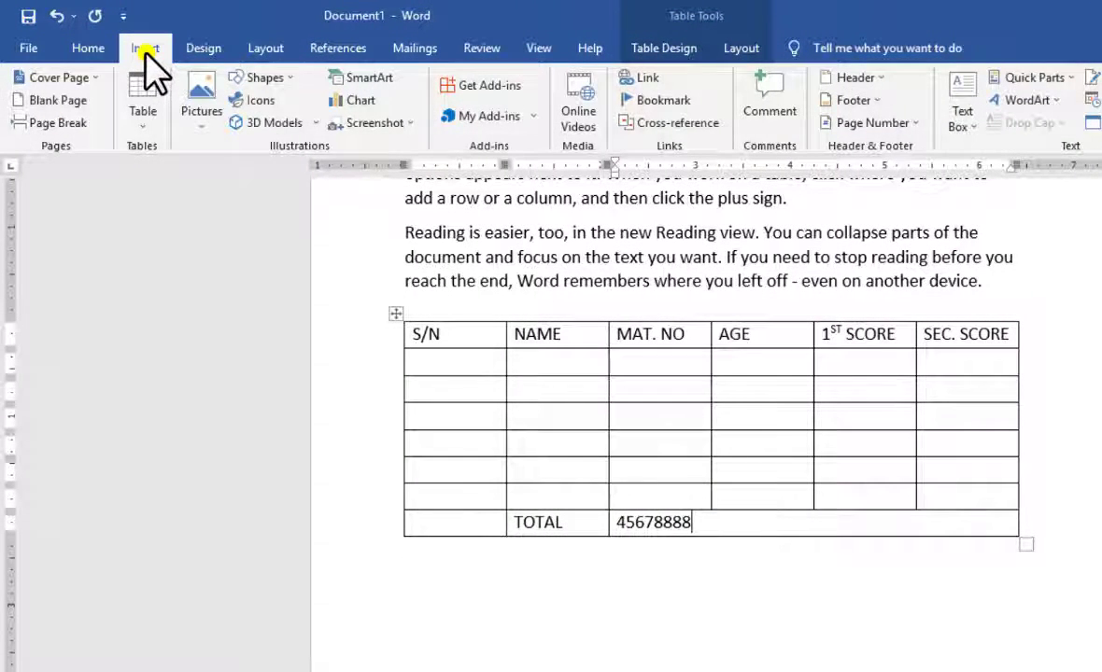
pyautogui.click(145, 122)
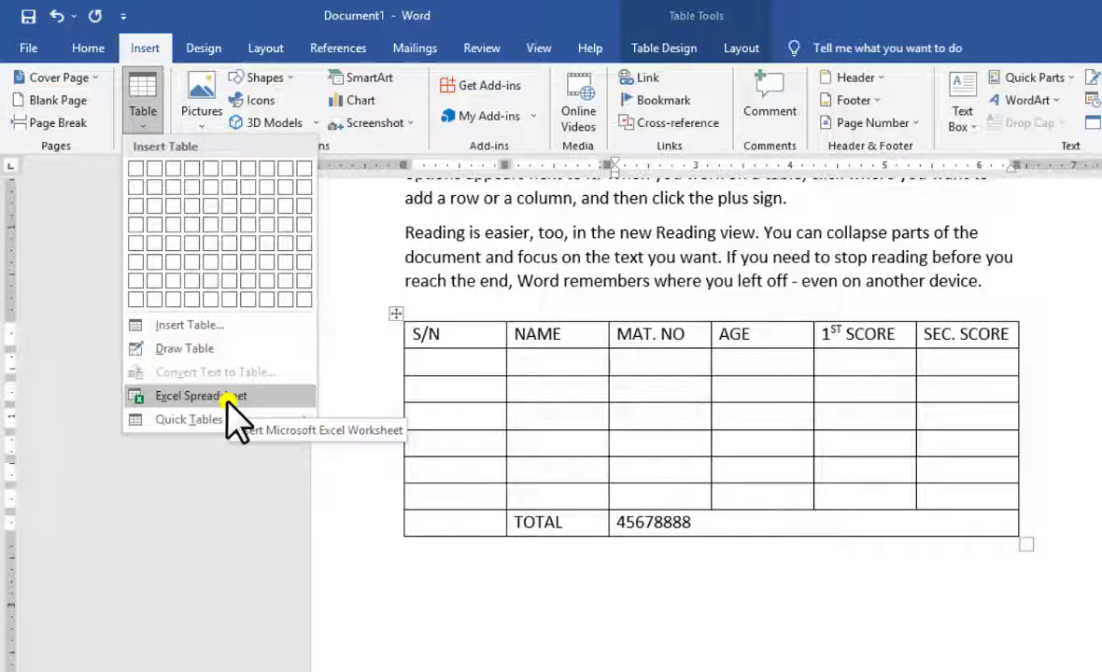
pyautogui.moveTo(227, 426)
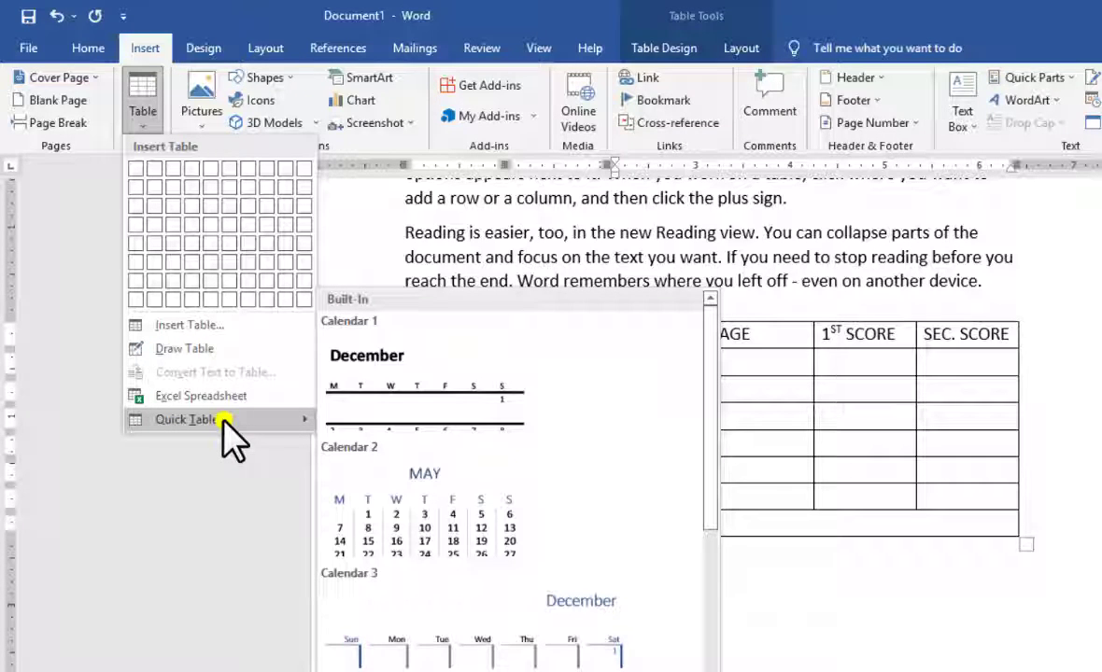
pyautogui.scroll(-3, 545, 523)
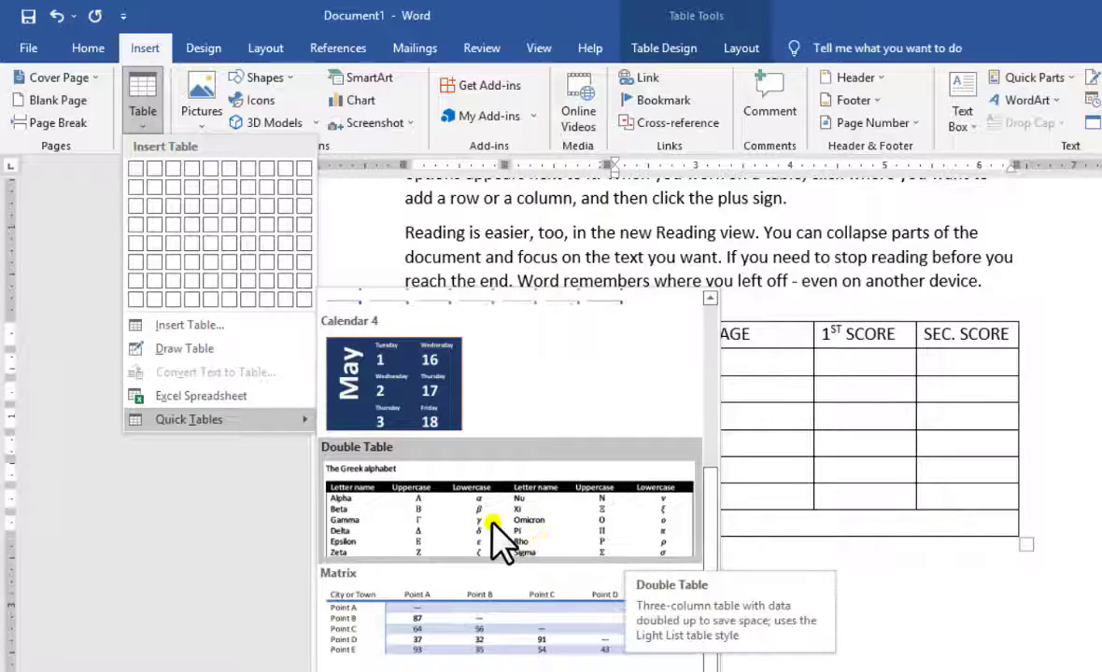
pyautogui.scroll(-3, 502, 542)
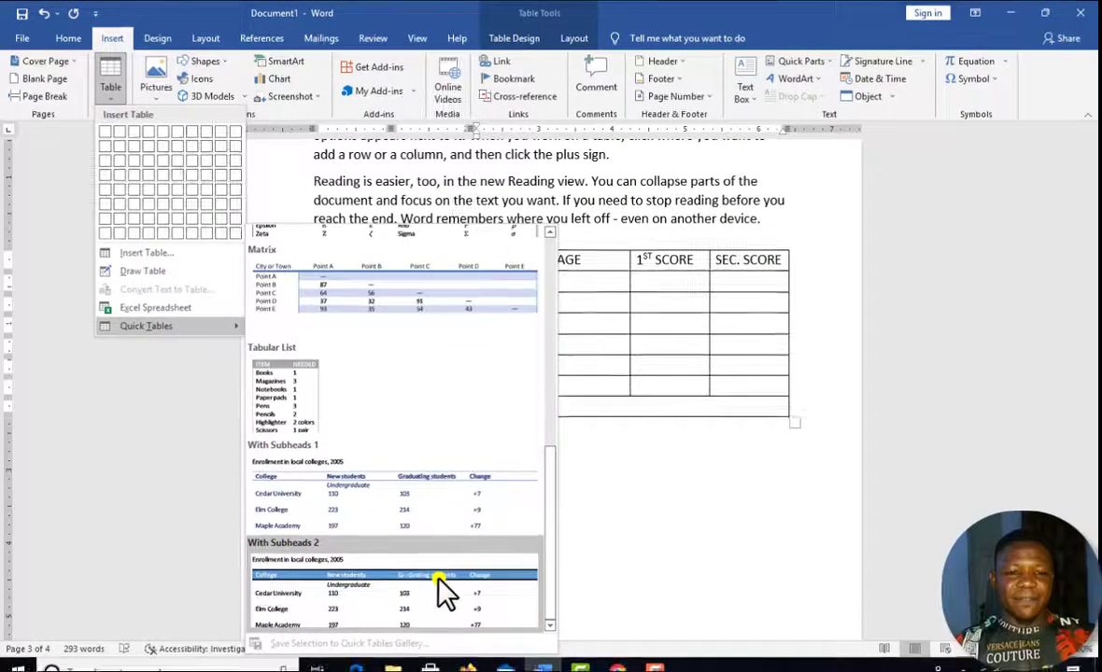
pyautogui.scroll(9, 521, 662)
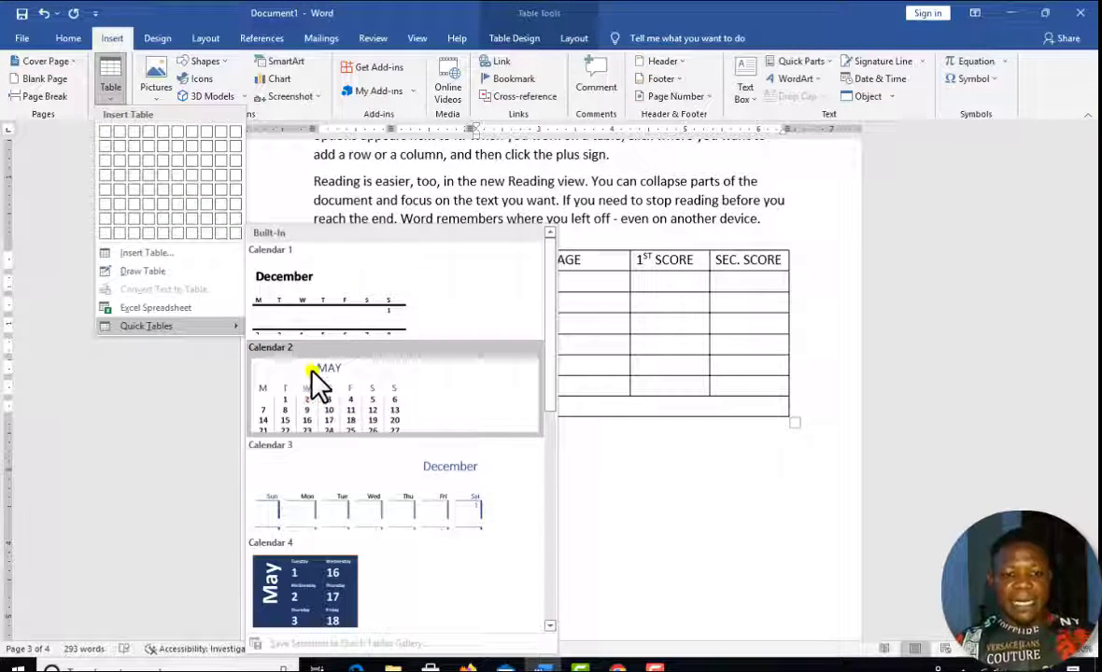
pyautogui.click(369, 386)
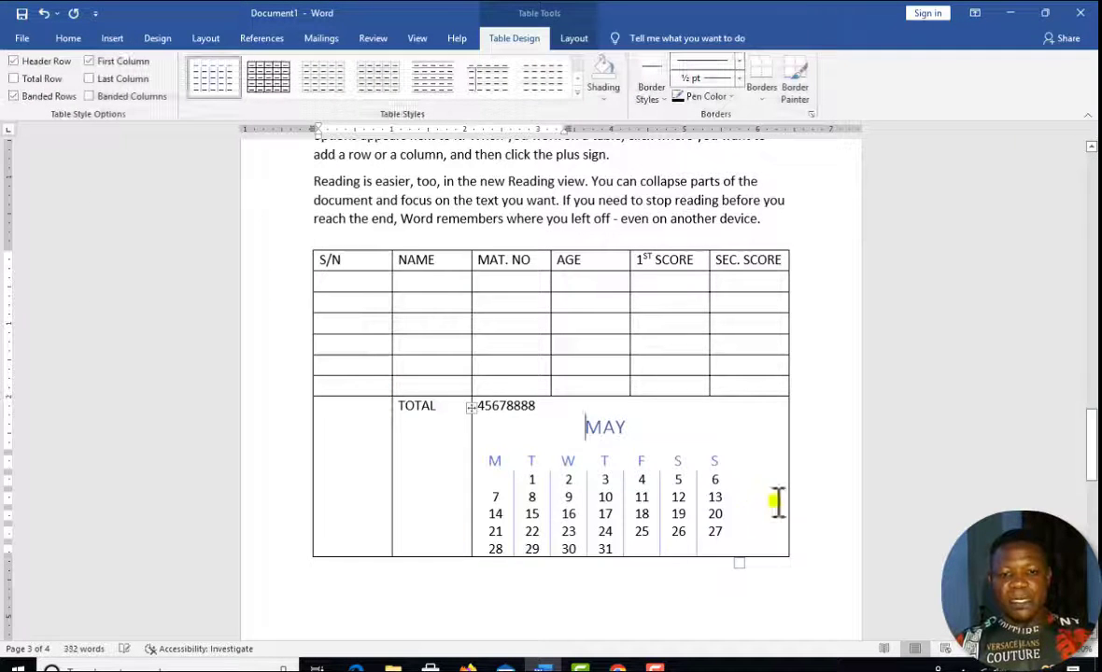
pyautogui.scroll(-1, 777, 503)
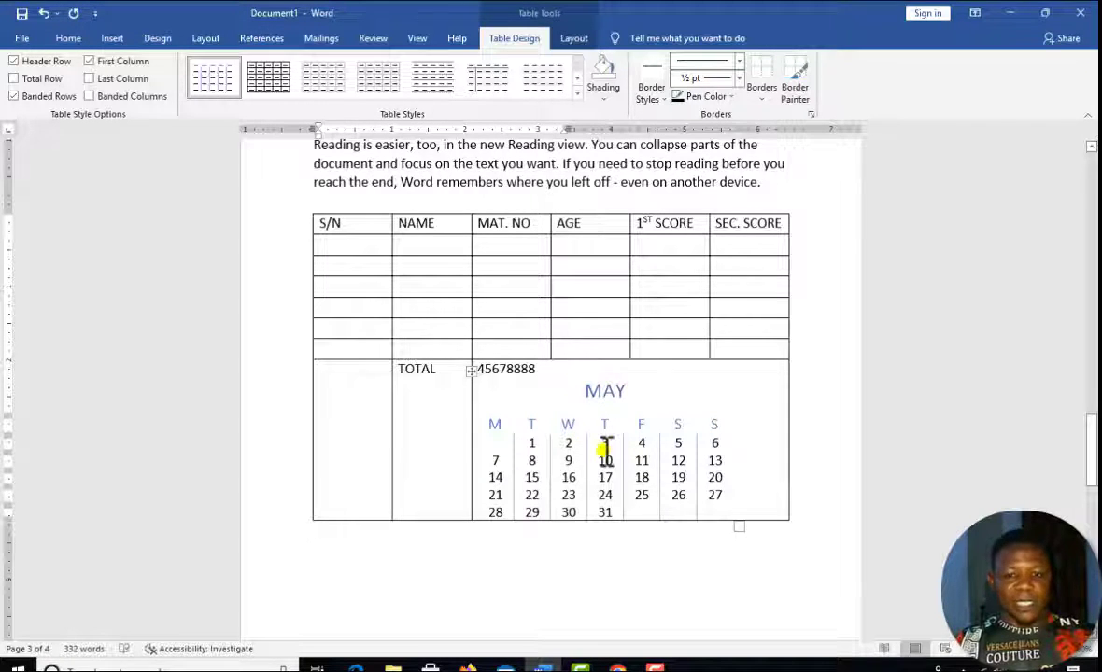
pyautogui.scroll(-1, 234, 313)
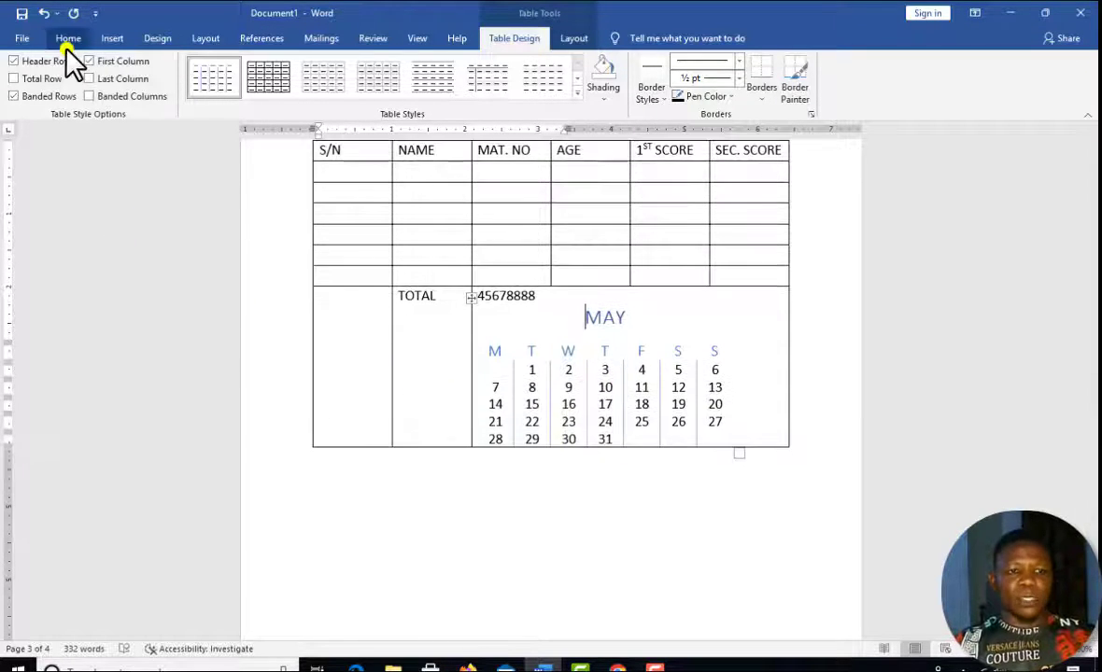
# Step: Insert the picture file download from the Desktop folder into the empty line below the table, browsing with large icons
pyautogui.click(110, 38)
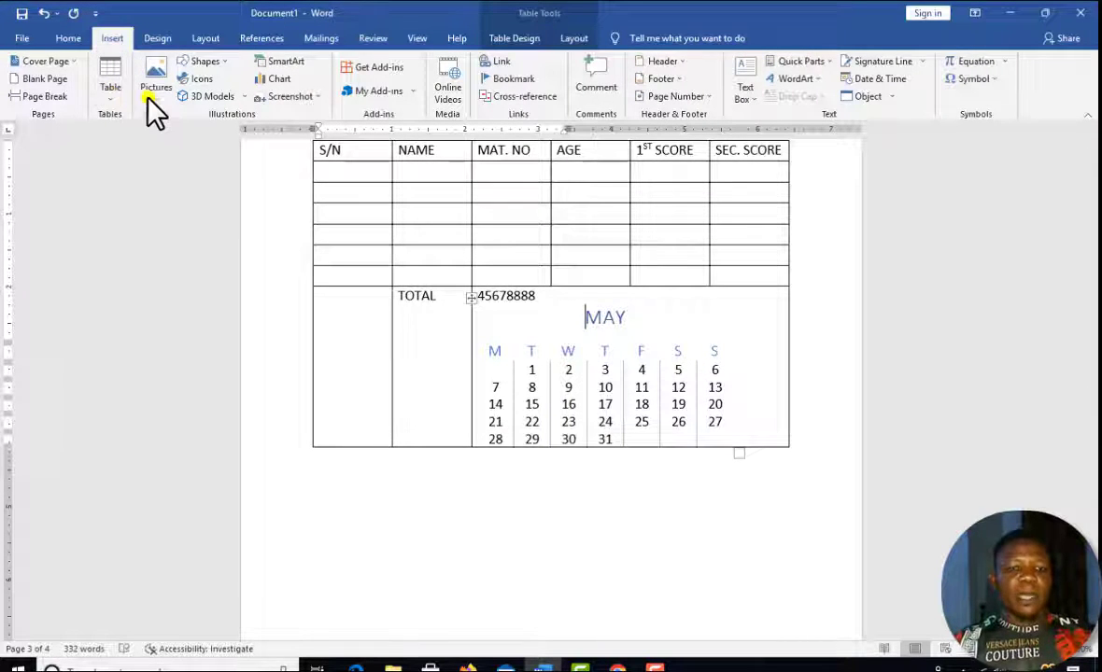
pyautogui.click(581, 524)
pyautogui.scroll(-1, 606, 509)
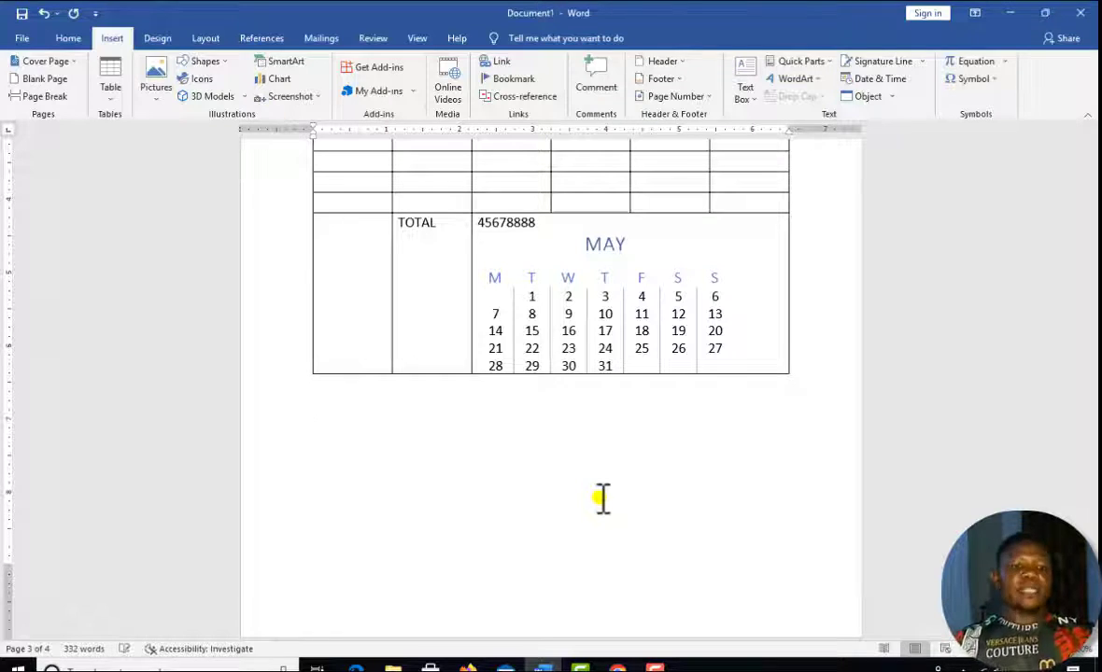
pyautogui.click(155, 97)
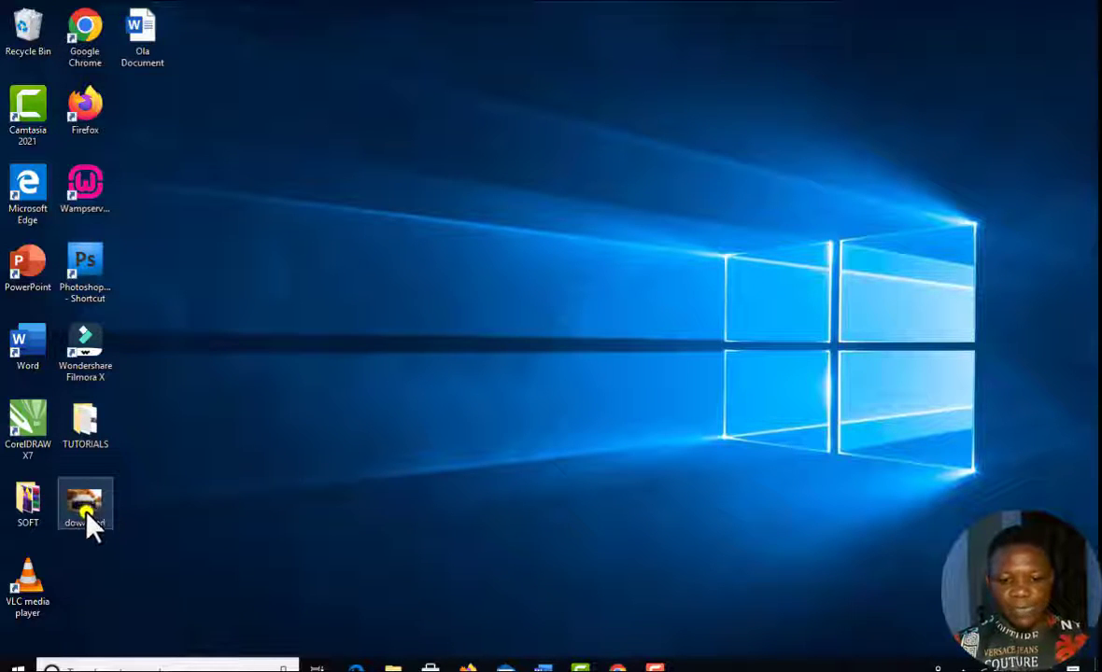
pyautogui.click(545, 665)
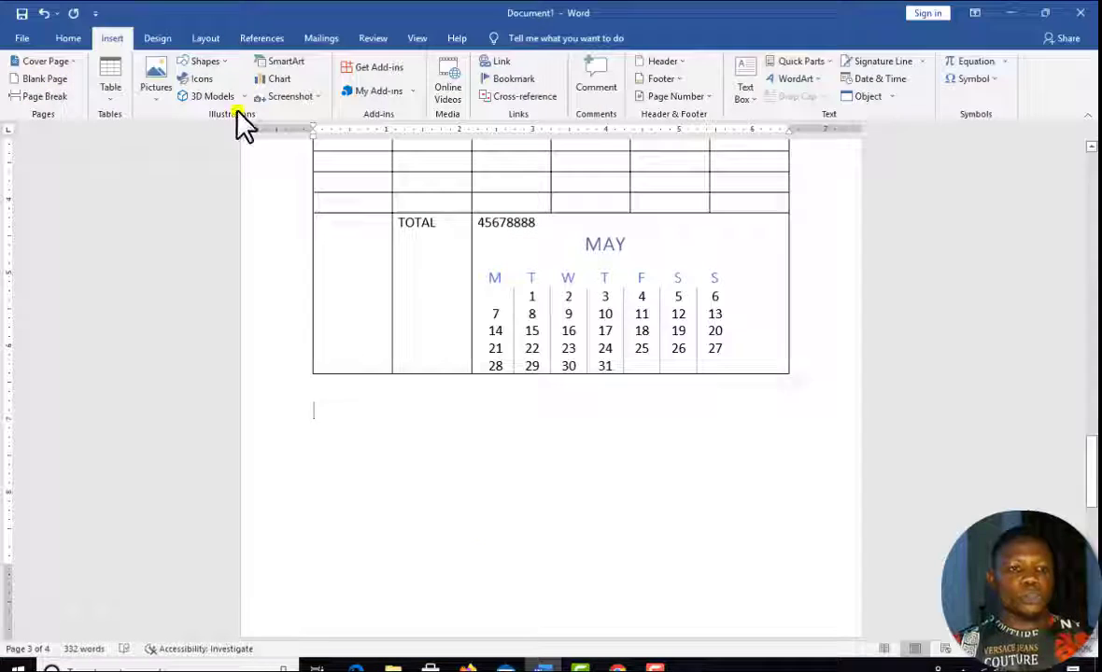
pyautogui.click(155, 94)
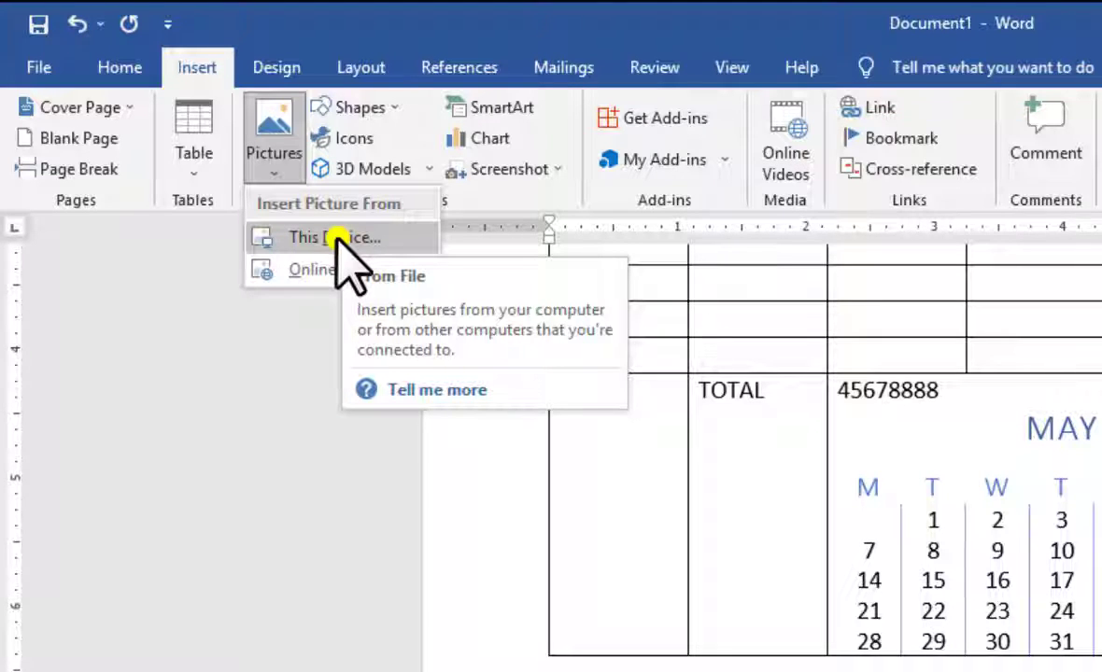
pyautogui.click(337, 238)
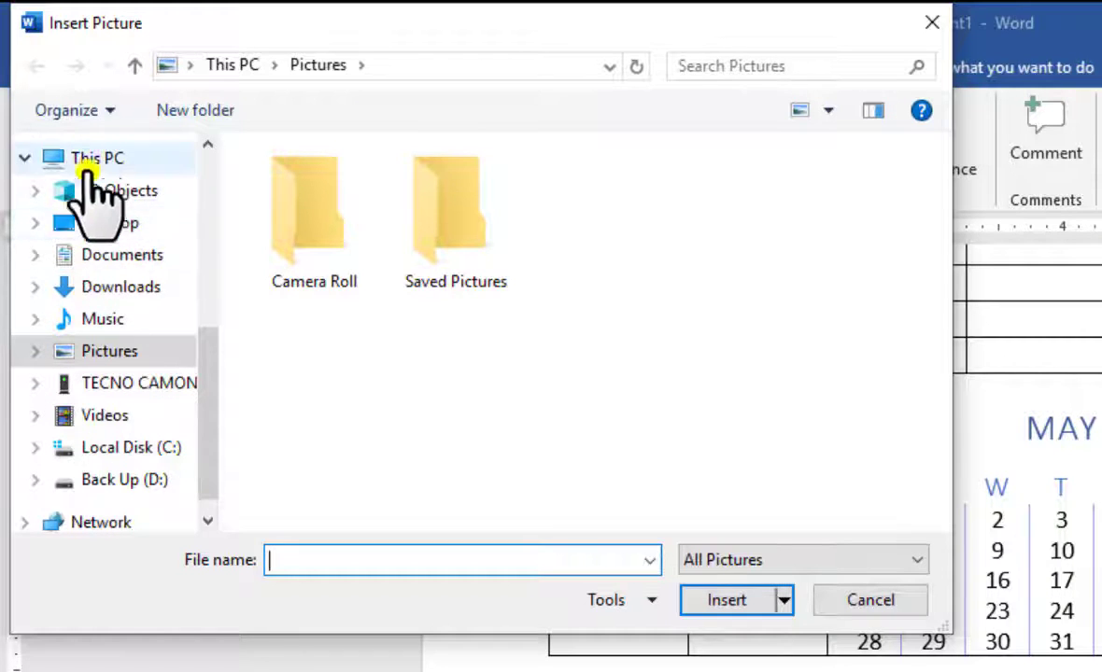
pyautogui.click(86, 222)
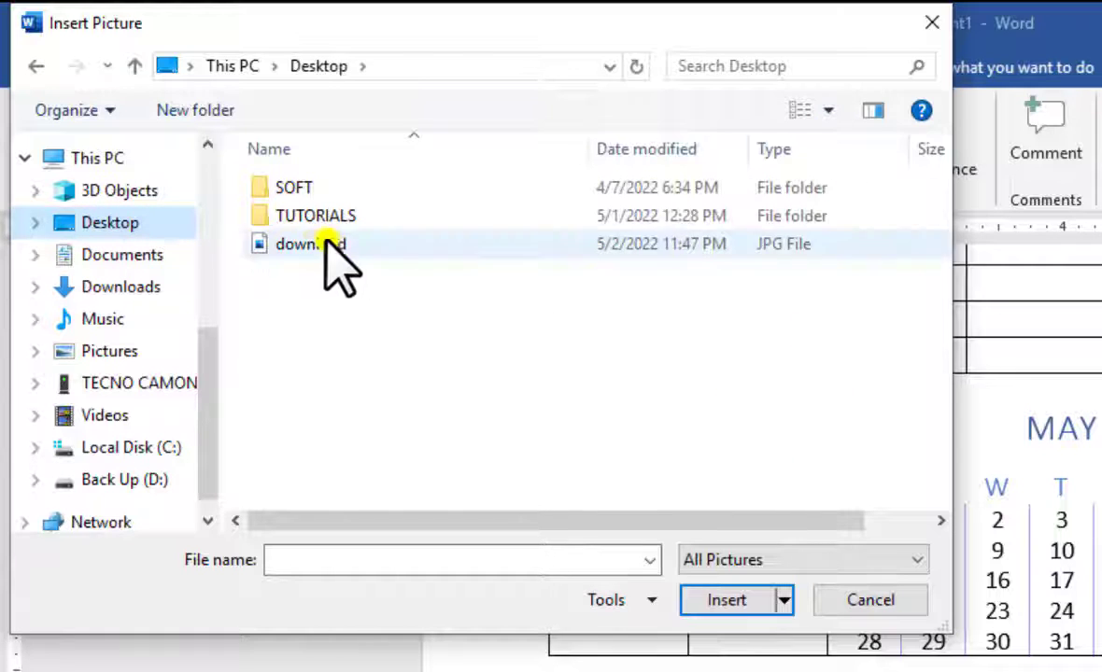
pyautogui.click(828, 111)
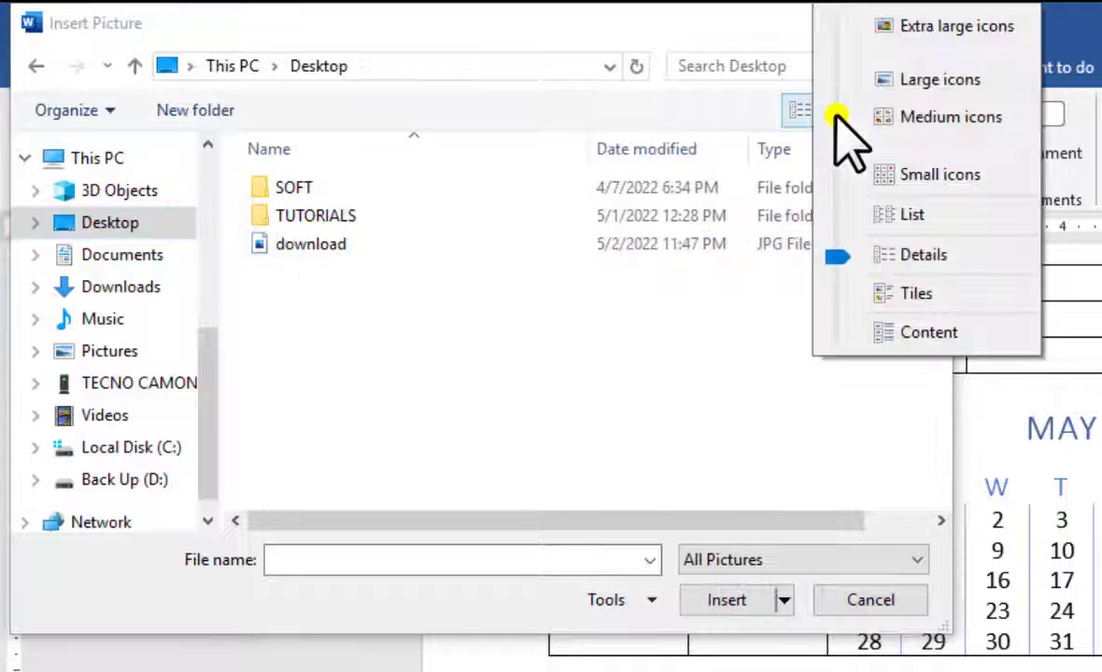
pyautogui.click(915, 80)
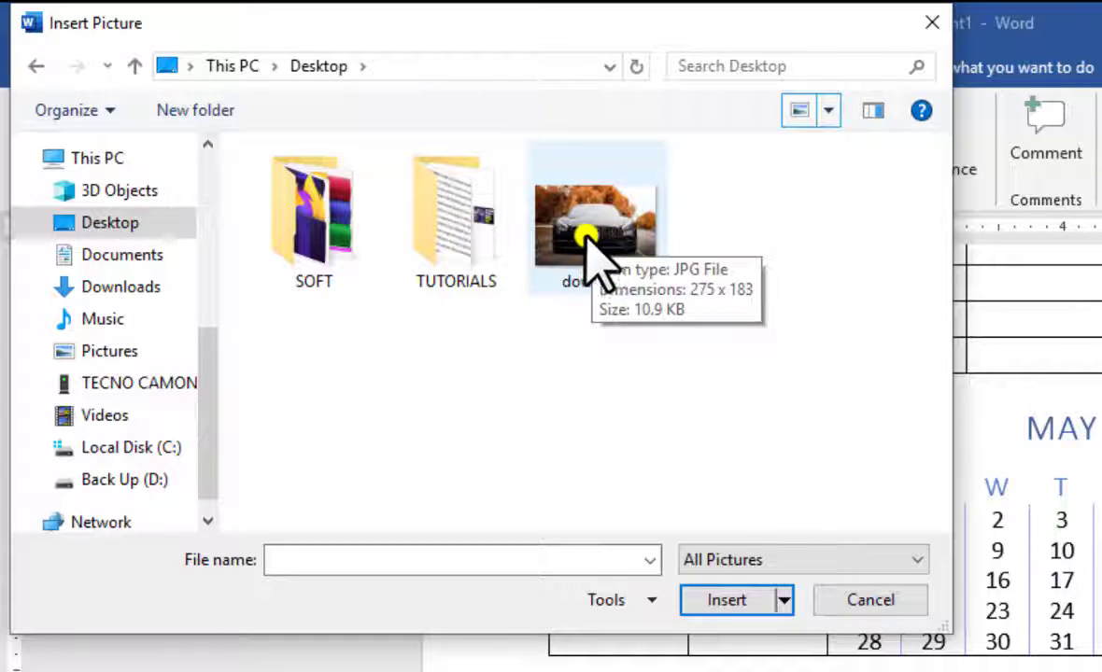
pyautogui.click(598, 239)
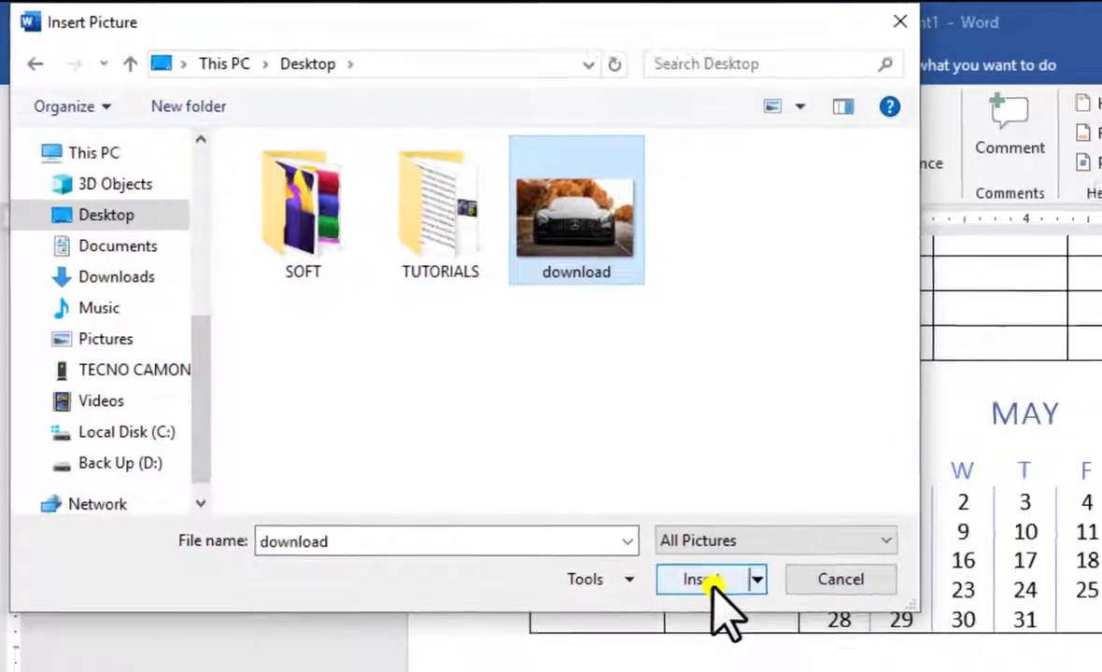
pyautogui.click(724, 599)
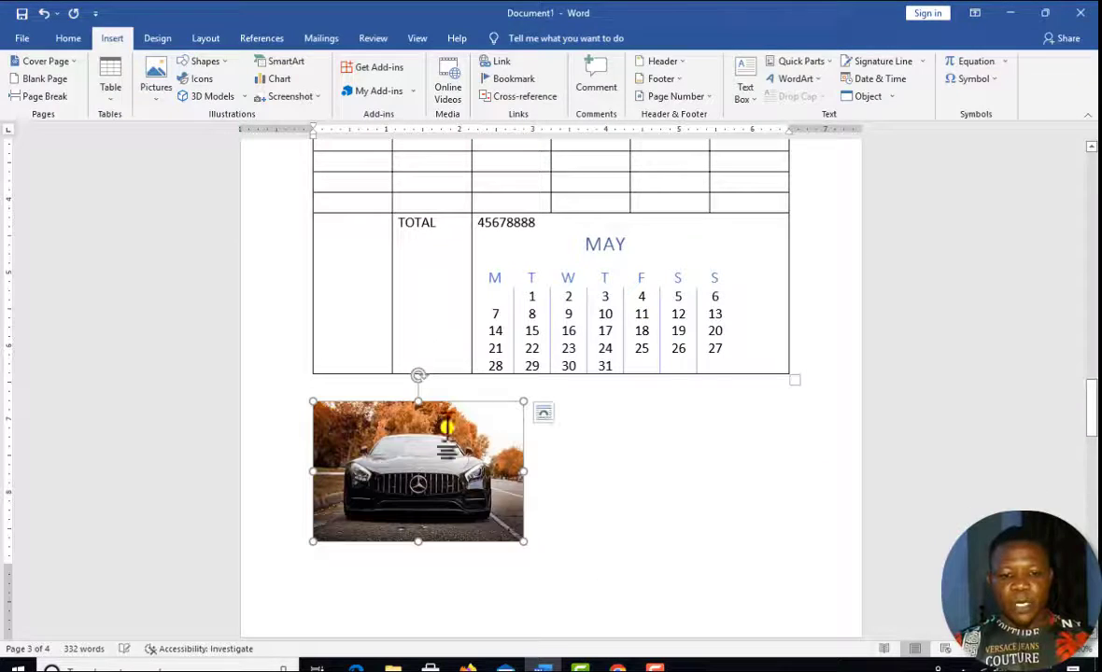
# Step: Enlarge the car picture proportionally to about 3.19" high by 4.79" wide
pyautogui.moveTo(586, 563); pyautogui.dragTo(664, 582)
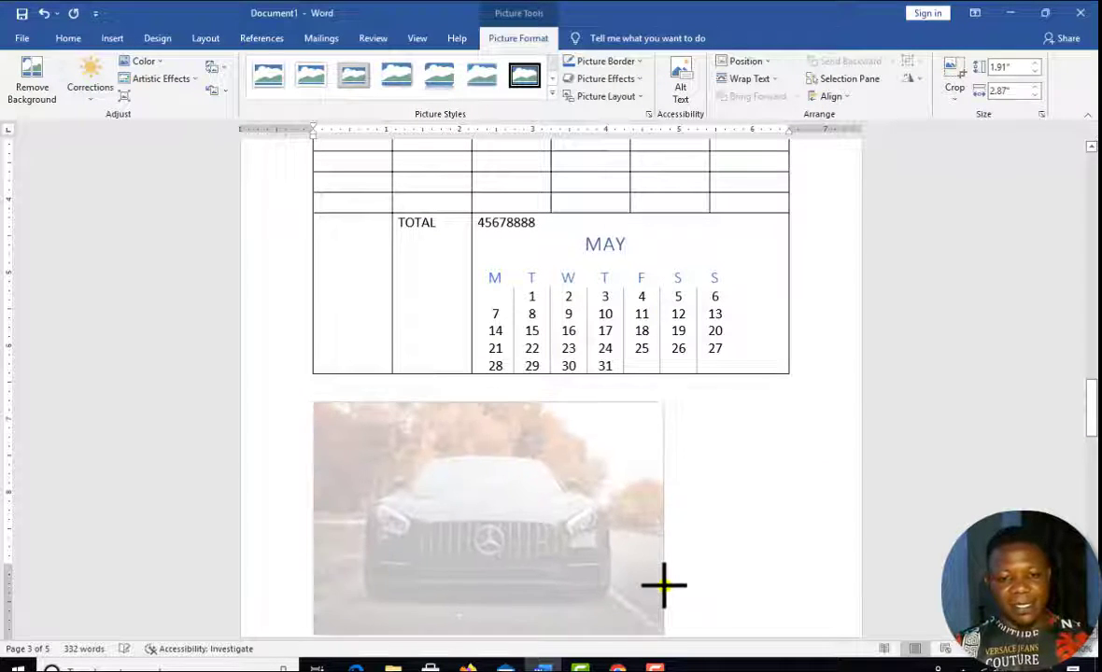
pyautogui.moveTo(605, 351); pyautogui.dragTo(506, 388)
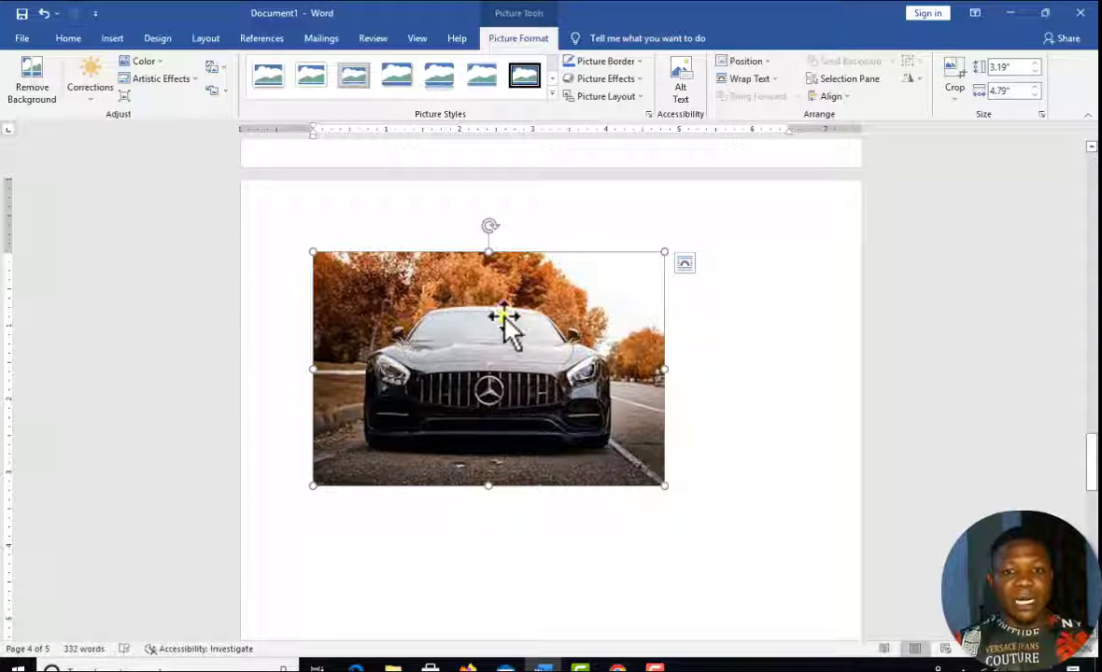
# Step: Apply the black double-frame picture style to the car picture and deselect it
pyautogui.click(525, 80)
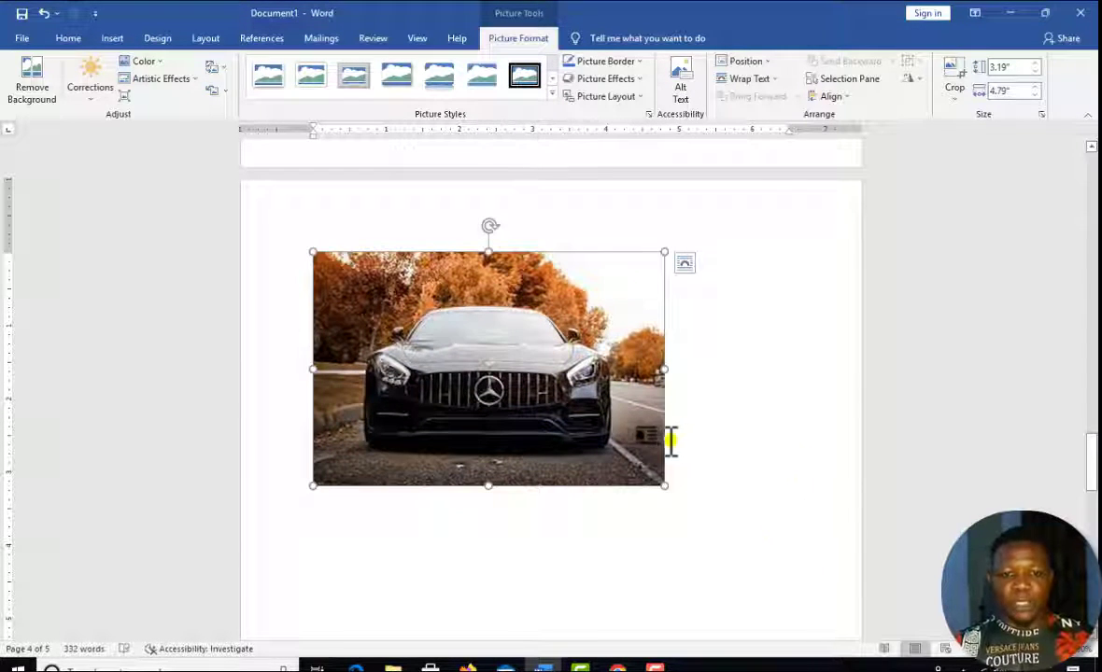
pyautogui.click(526, 80)
pyautogui.click(763, 595)
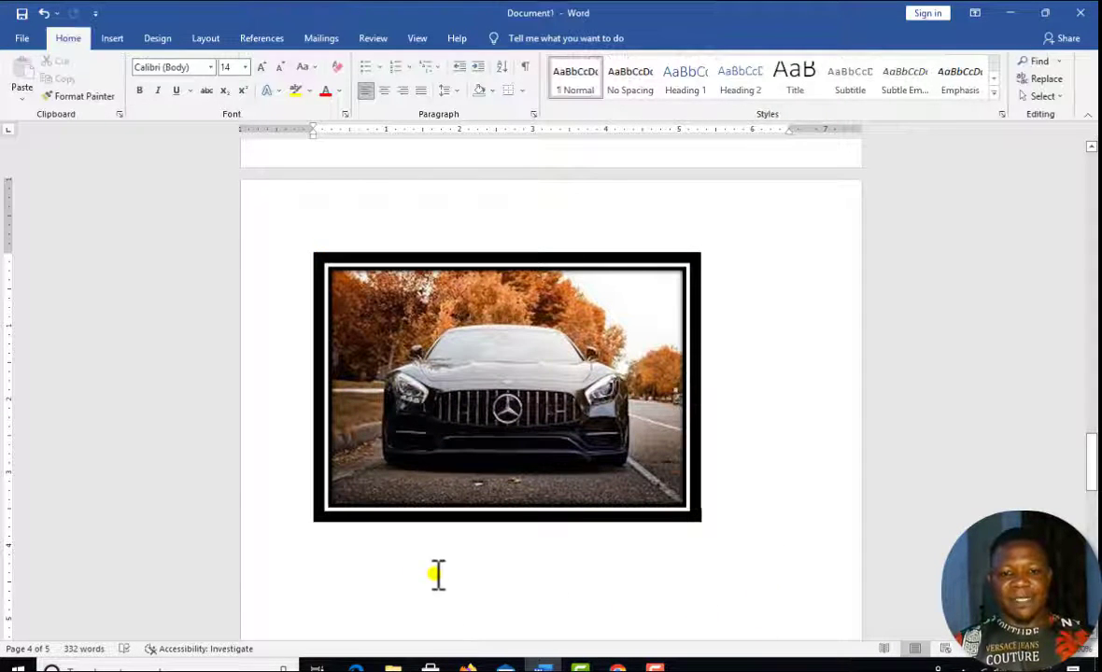
# Step: Apply the drop-shadow rectangle picture style to the car picture and deselect it
pyautogui.click(588, 446)
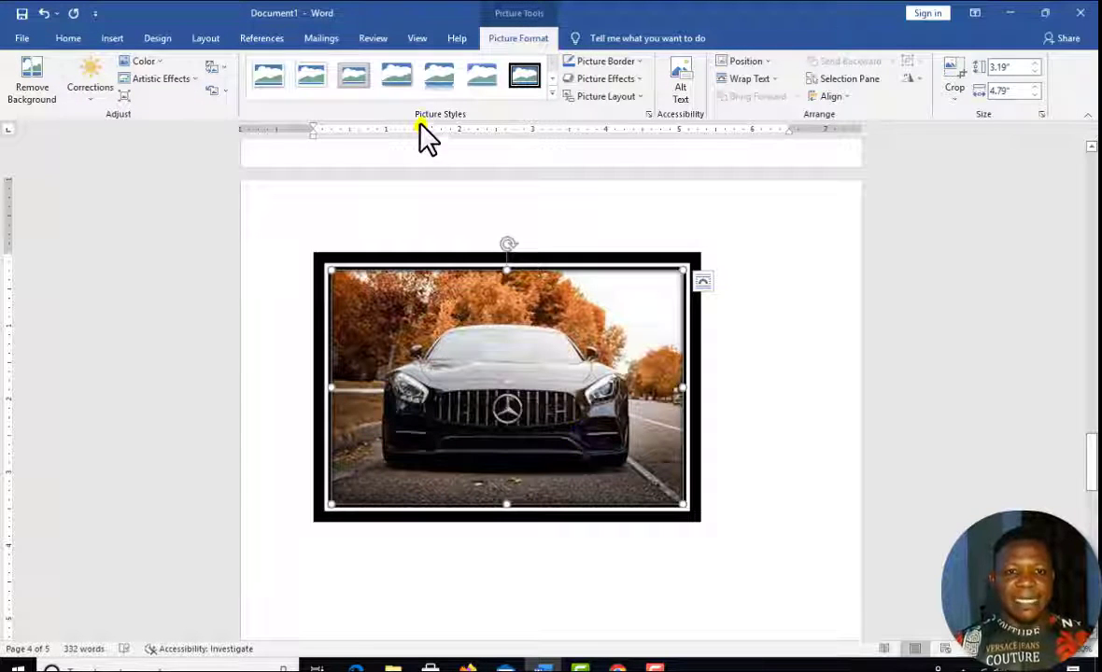
pyautogui.click(396, 77)
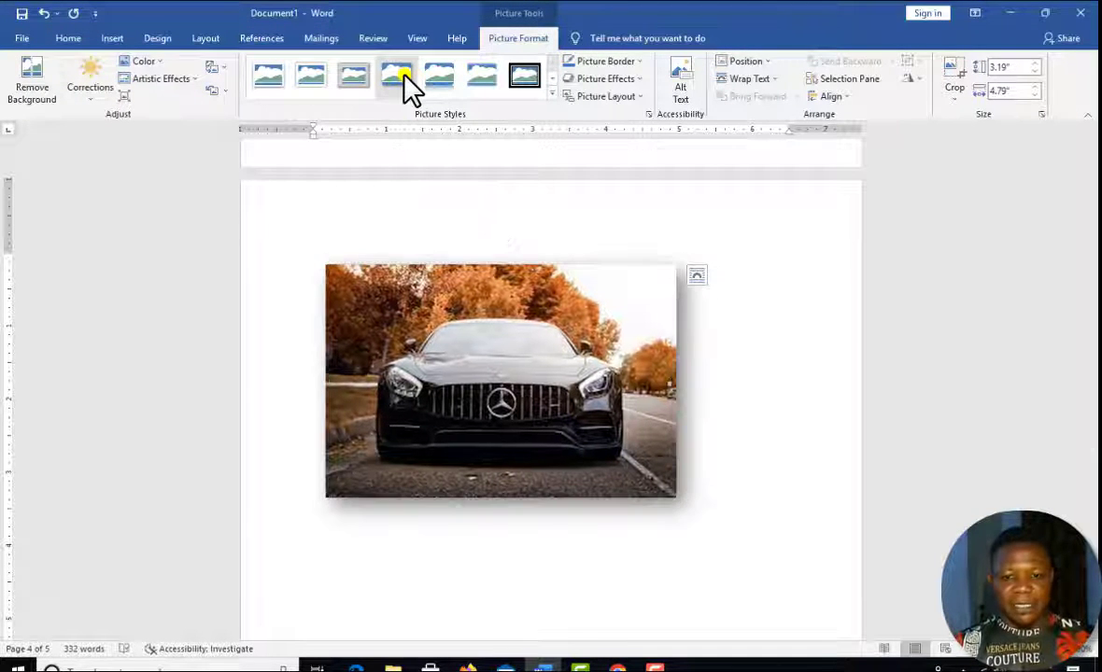
pyautogui.click(762, 502)
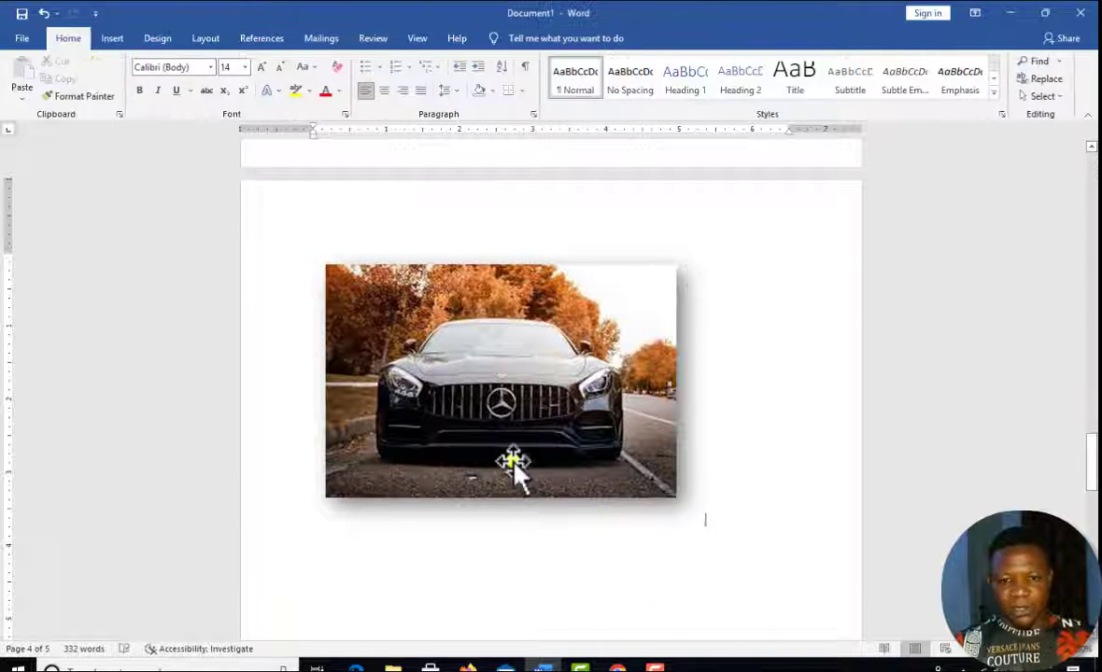
# Step: With the car picture selected, start inserting an online picture and open the Dog category of the Bing image collection
pyautogui.click(570, 410)
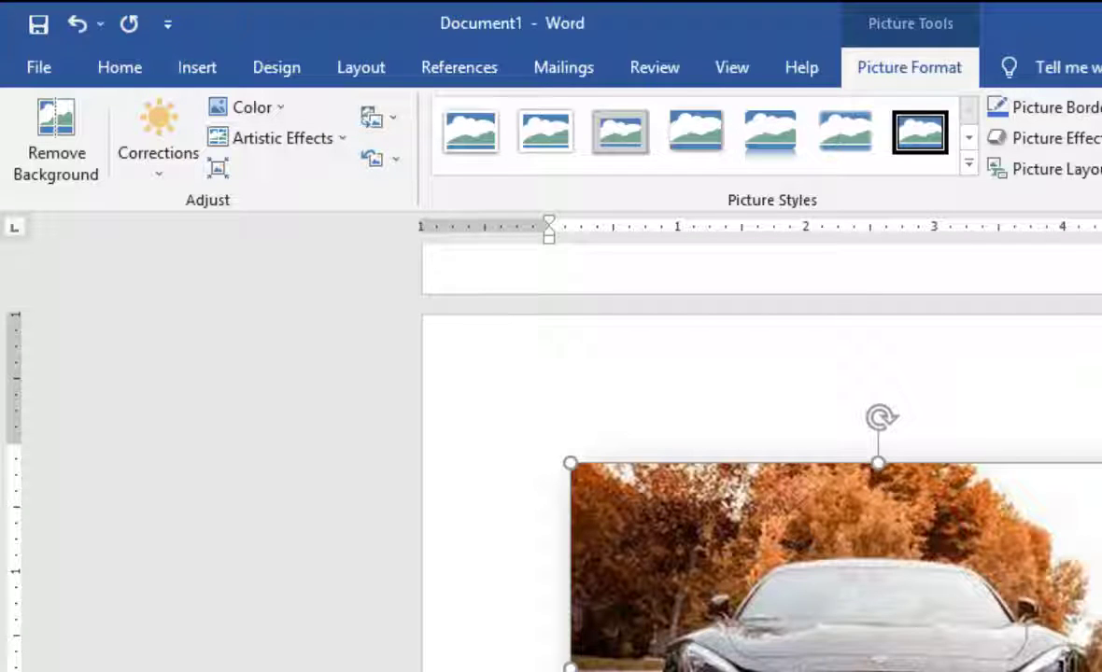
pyautogui.click(191, 70)
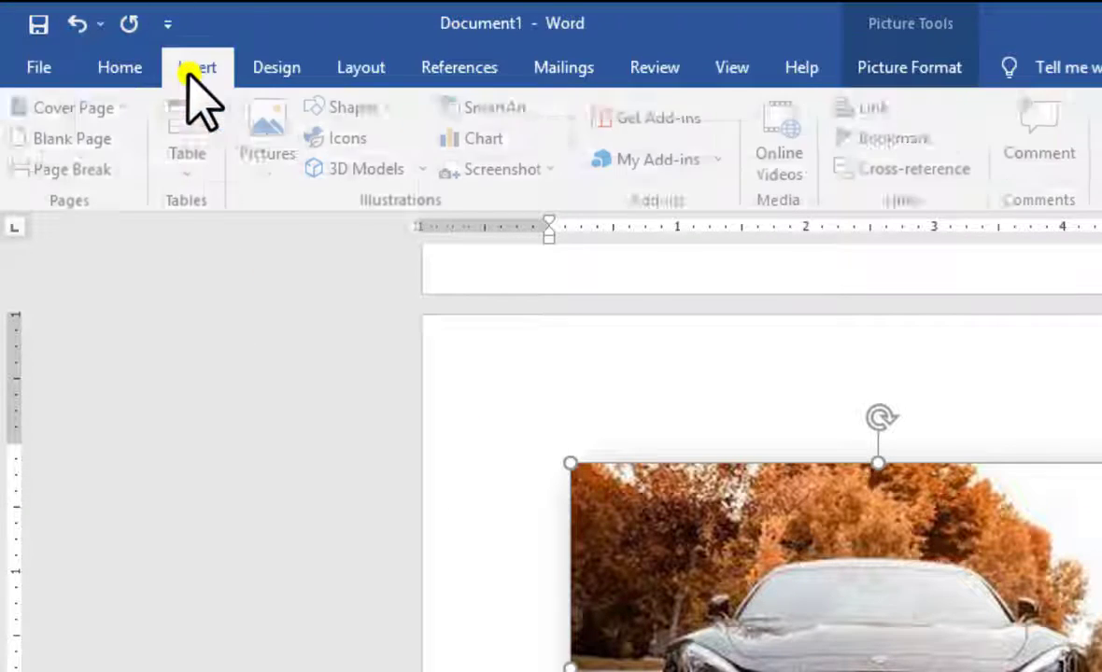
pyautogui.click(281, 180)
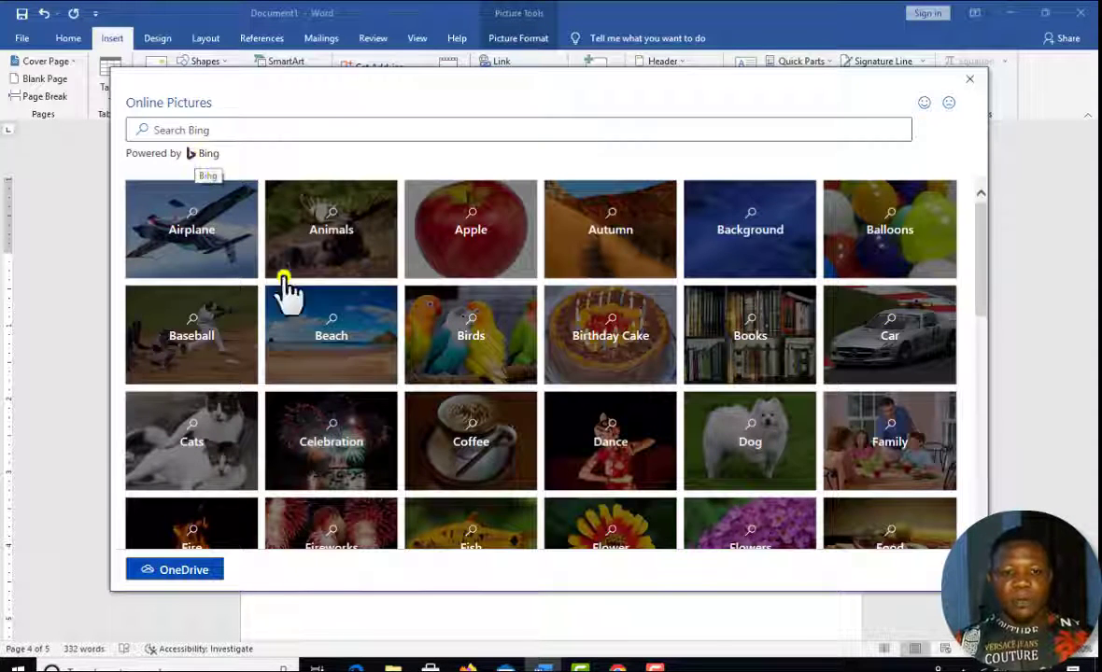
pyautogui.scroll(-5, 615, 418)
pyautogui.scroll(-3, 628, 455)
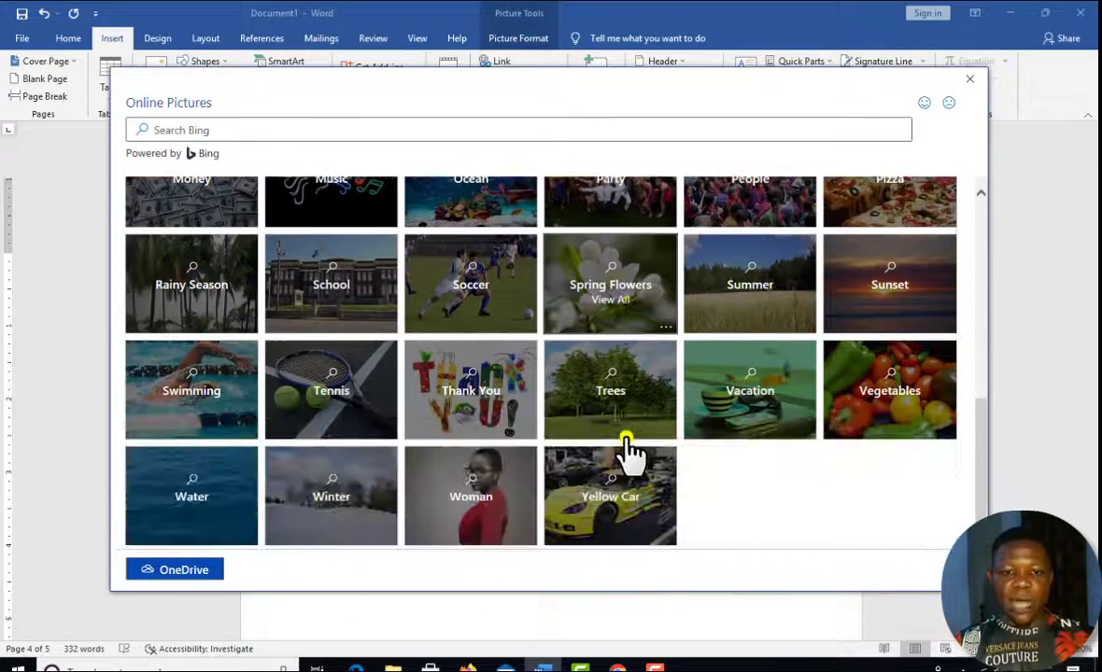
pyautogui.scroll(8, 628, 455)
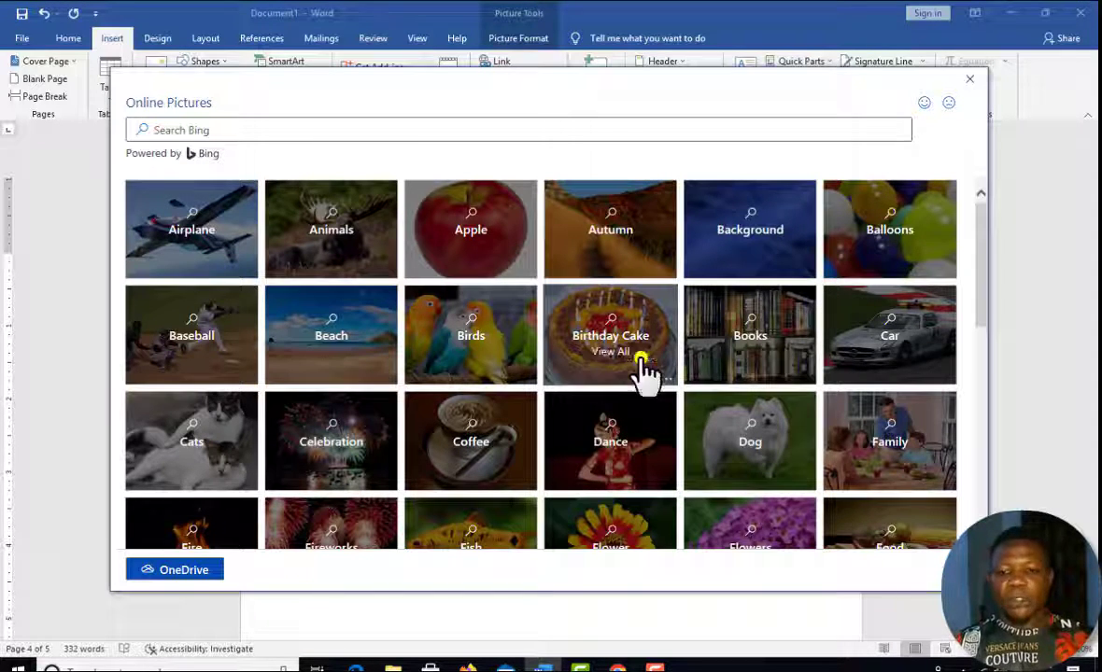
pyautogui.scroll(-3, 792, 412)
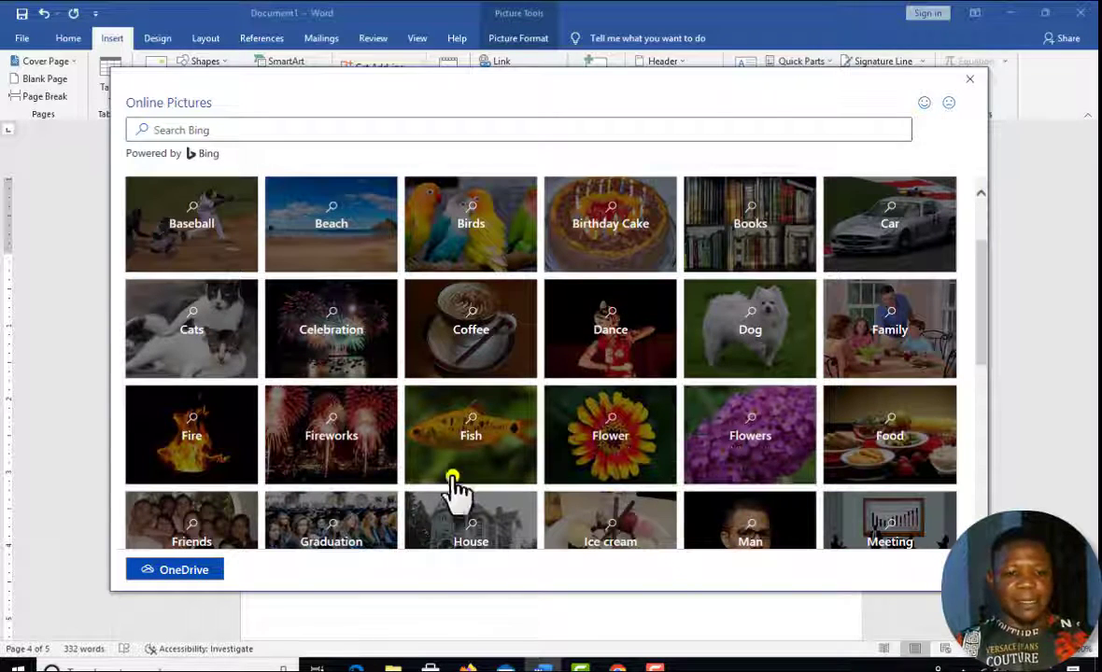
pyautogui.click(761, 333)
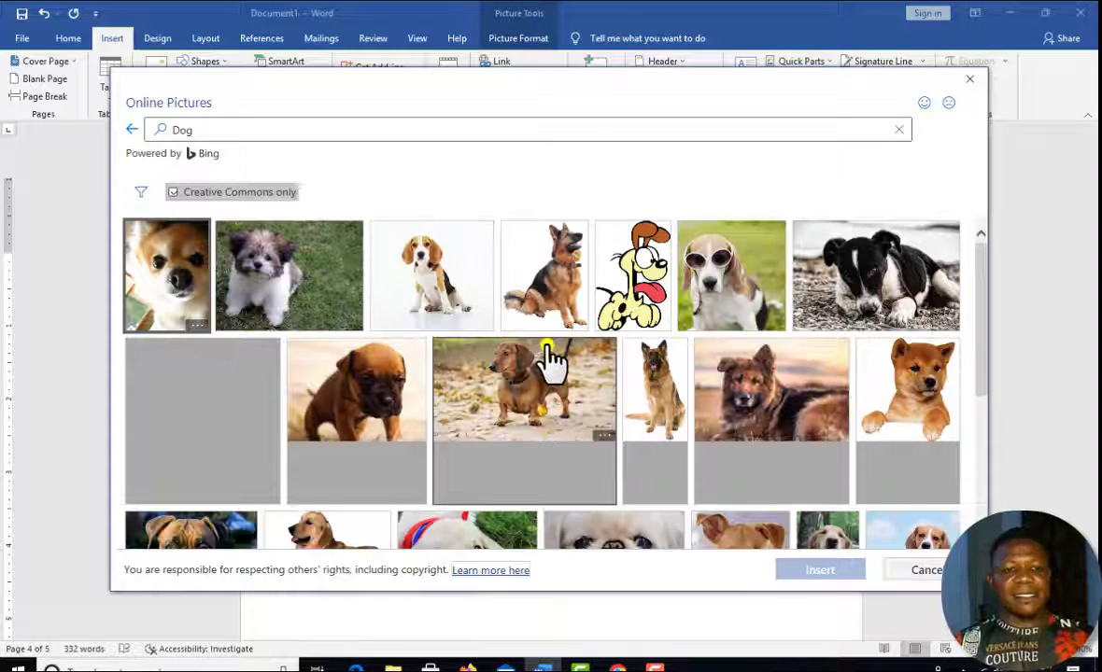
# Step: Look through the Dog image results from the beginning to the far end of the list and back
pyautogui.scroll(-5, 546, 364)
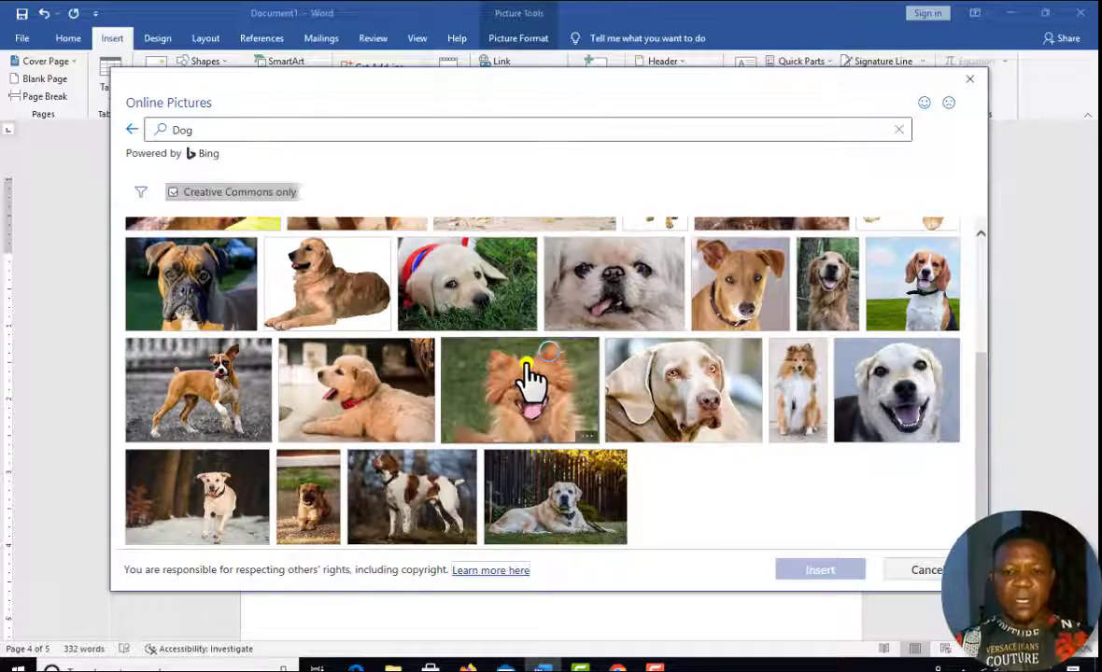
pyautogui.scroll(-10, 674, 383)
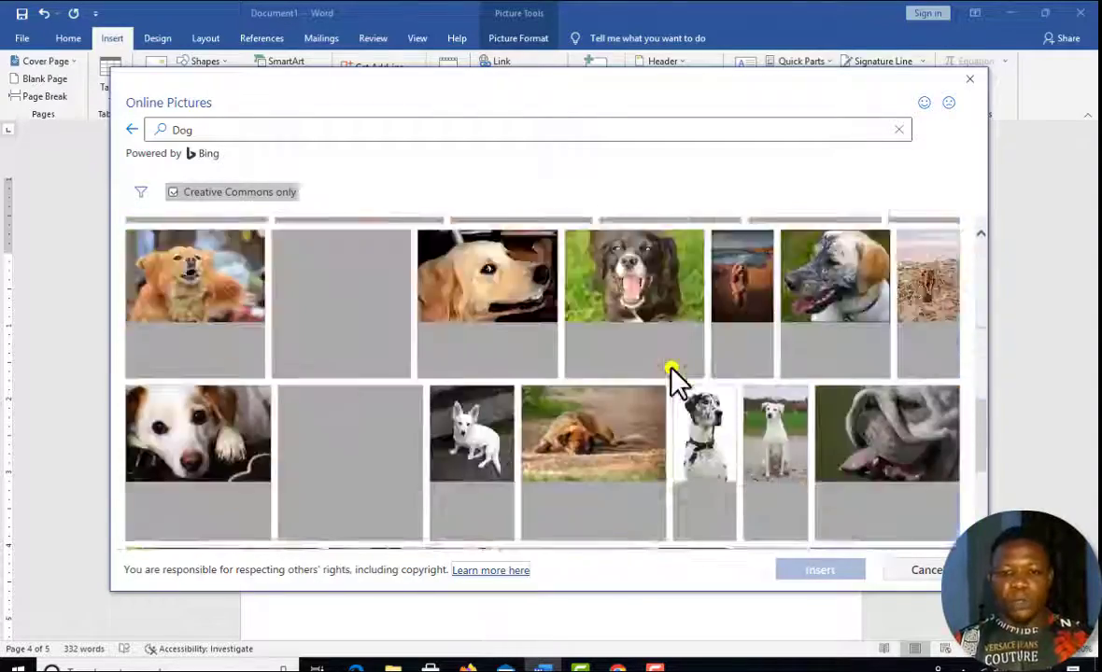
pyautogui.scroll(10, 675, 378)
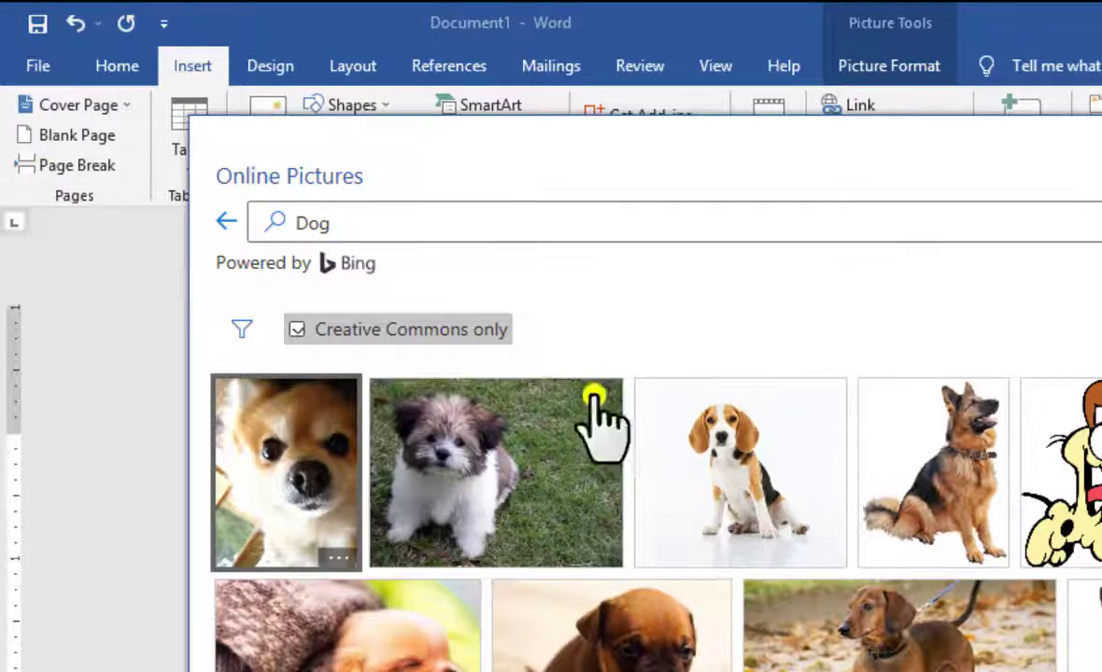
pyautogui.scroll(-5, 1055, 607)
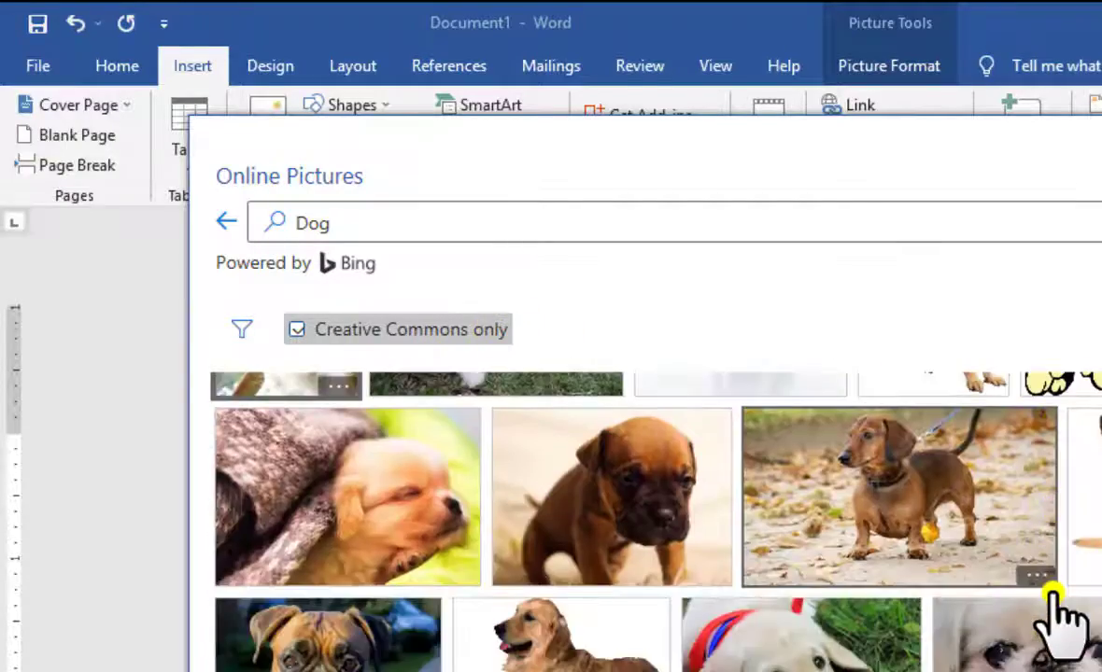
pyautogui.scroll(-10, 1055, 611)
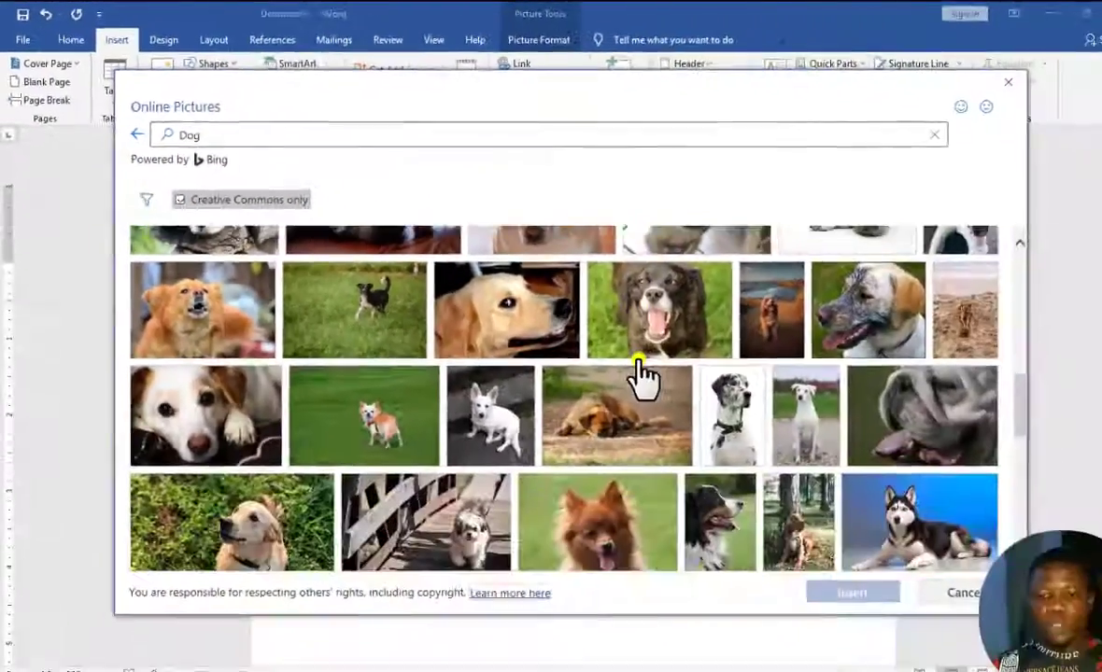
pyautogui.scroll(-3, 613, 346)
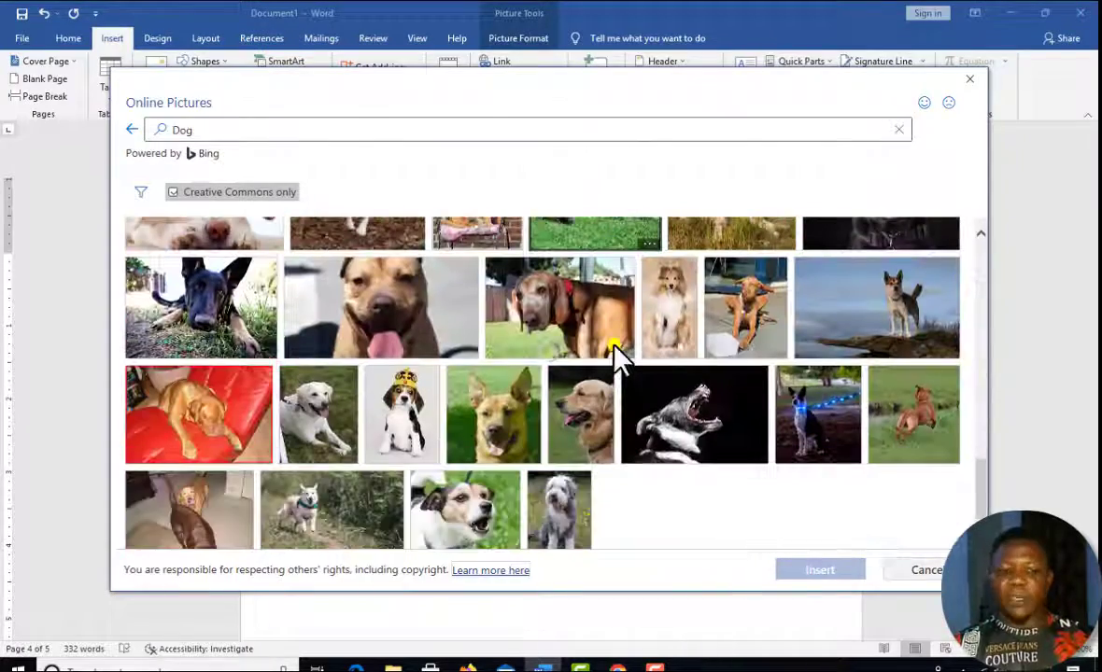
pyautogui.scroll(2, 613, 345)
pyautogui.scroll(10, 616, 359)
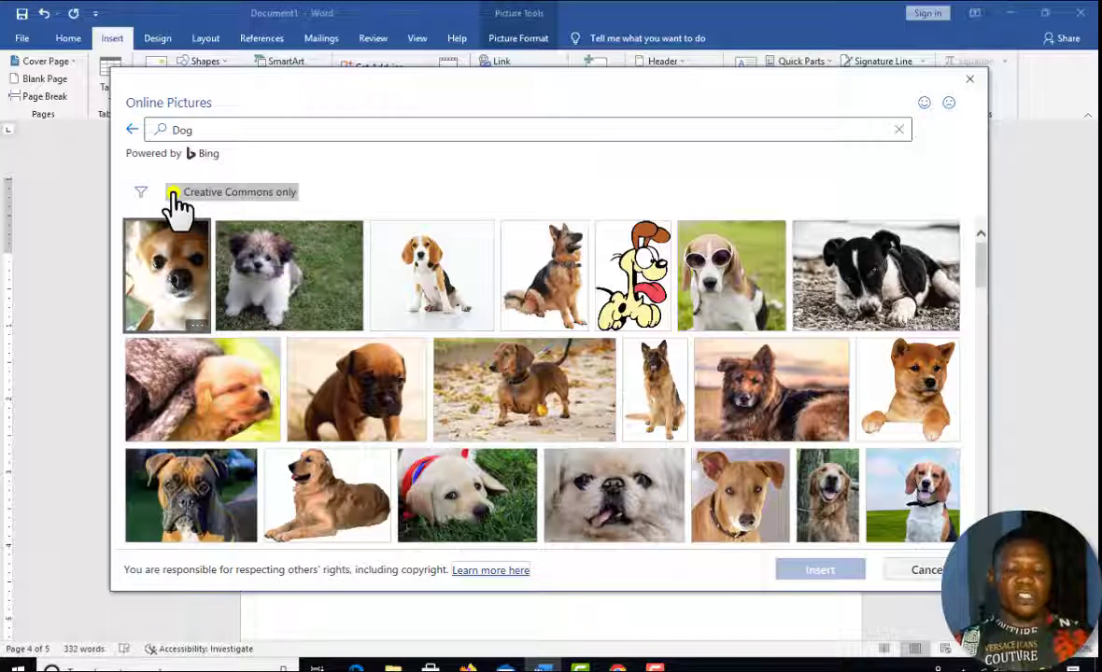
# Step: Insert the close-up of the golden dog's head in profile from the Dog results in place of the selected car picture
pyautogui.scroll(-5, 756, 373)
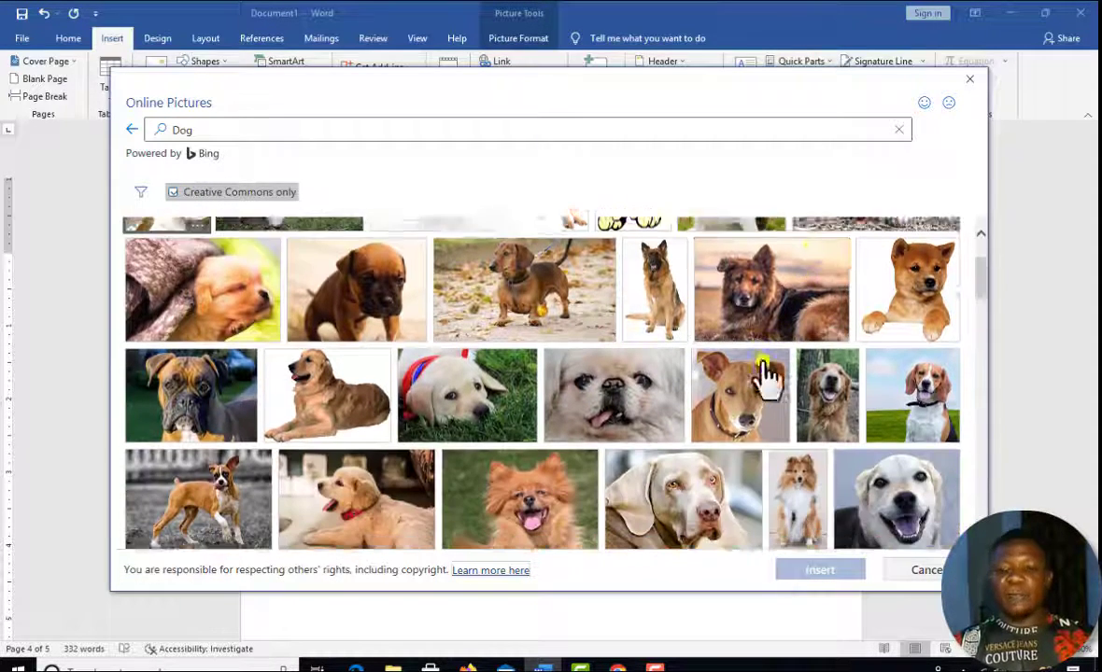
pyautogui.scroll(-4, 747, 376)
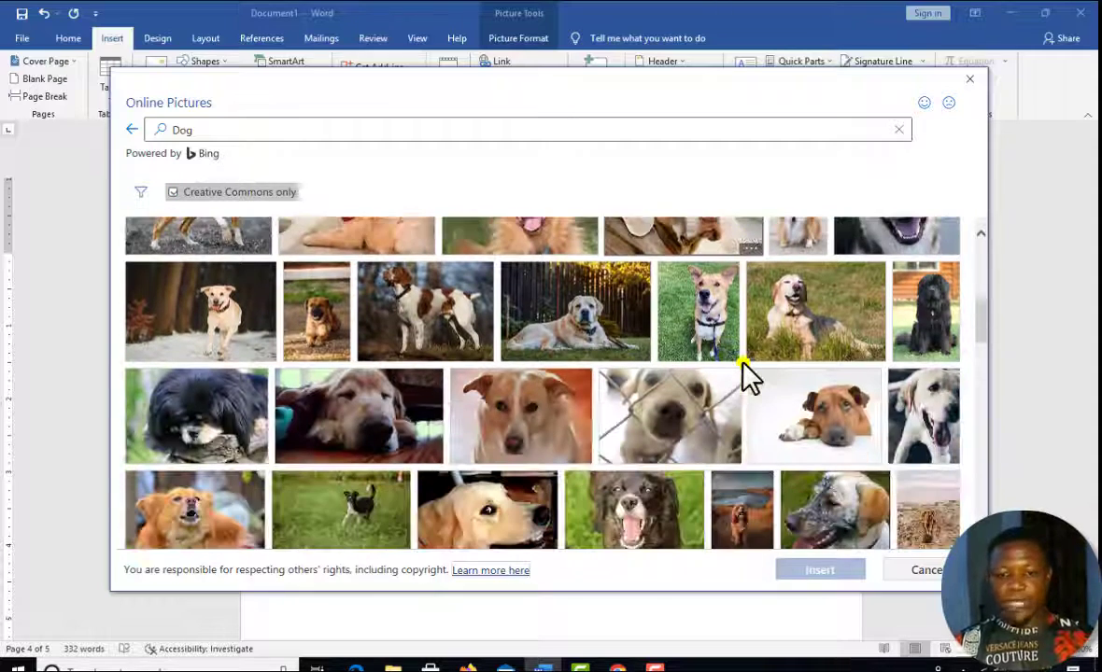
pyautogui.scroll(-3, 741, 364)
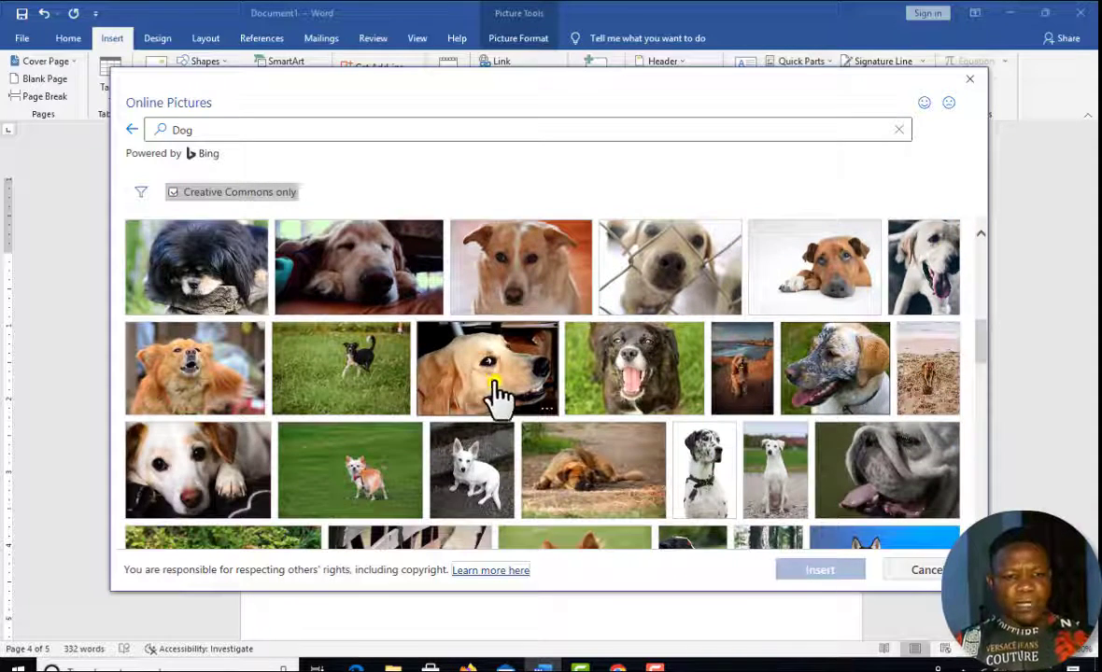
pyautogui.scroll(-1, 514, 397)
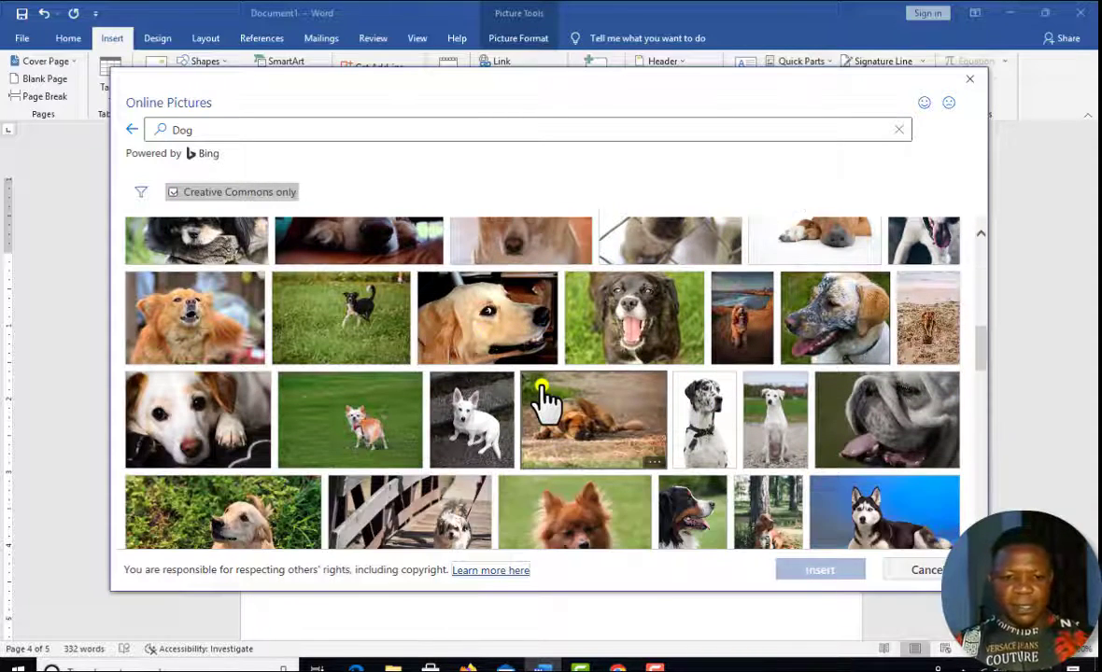
pyautogui.scroll(-2, 542, 399)
pyautogui.scroll(3, 485, 434)
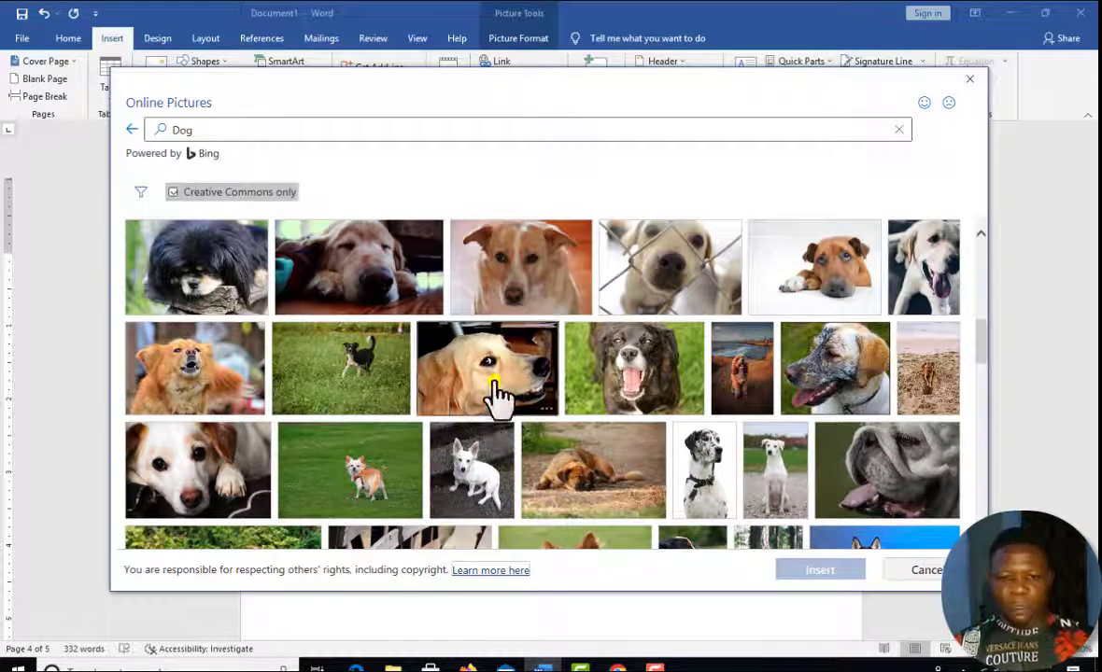
pyautogui.click(498, 397)
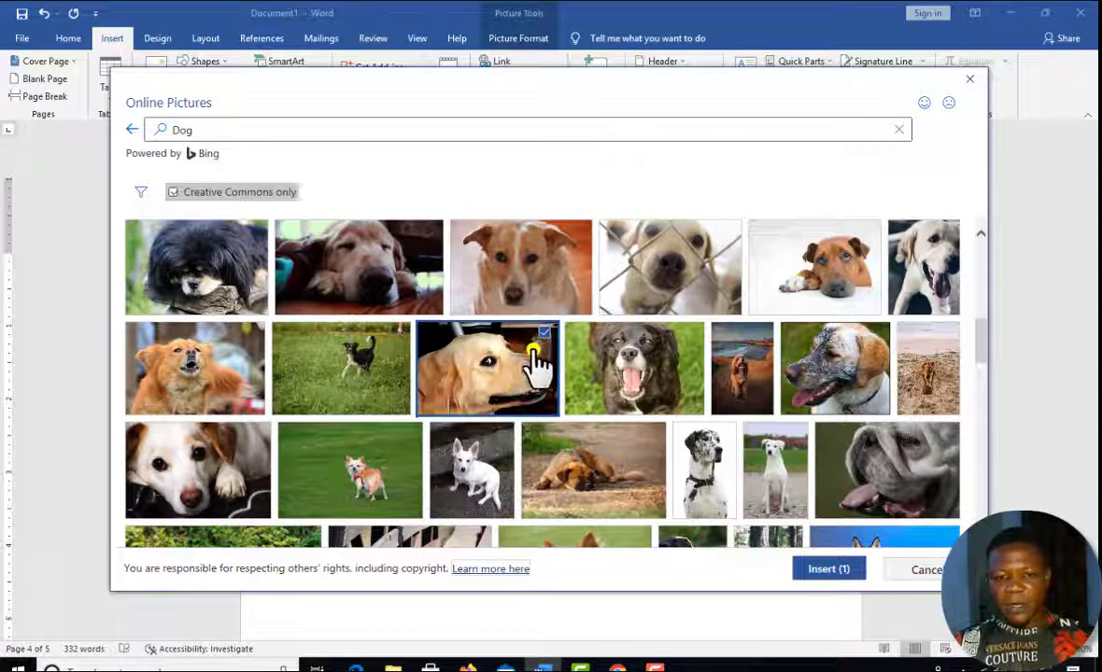
pyautogui.click(822, 572)
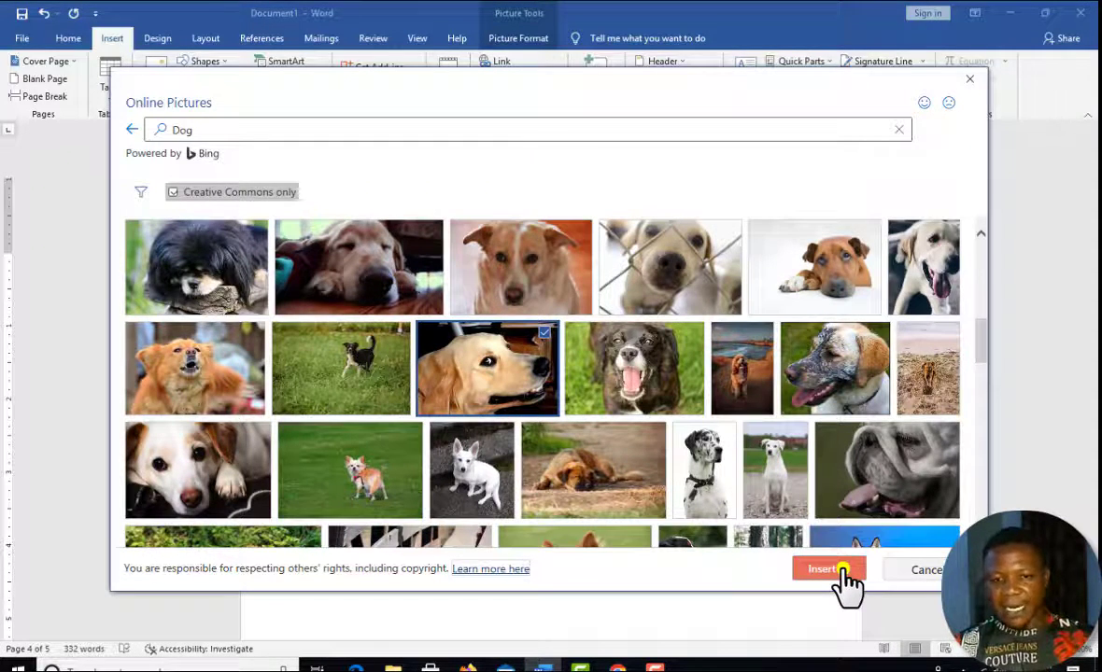
pyautogui.click(844, 571)
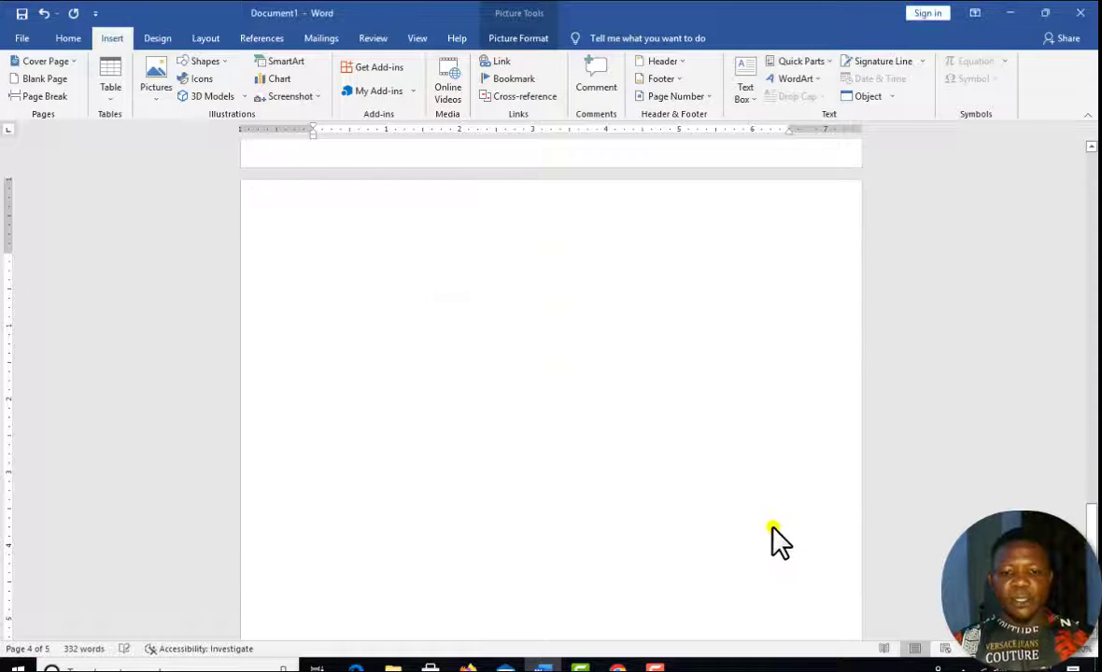
# Step: Examine the inserted dog picture and its placement after the calendar table page, and deselect it
pyautogui.scroll(3, 590, 378)
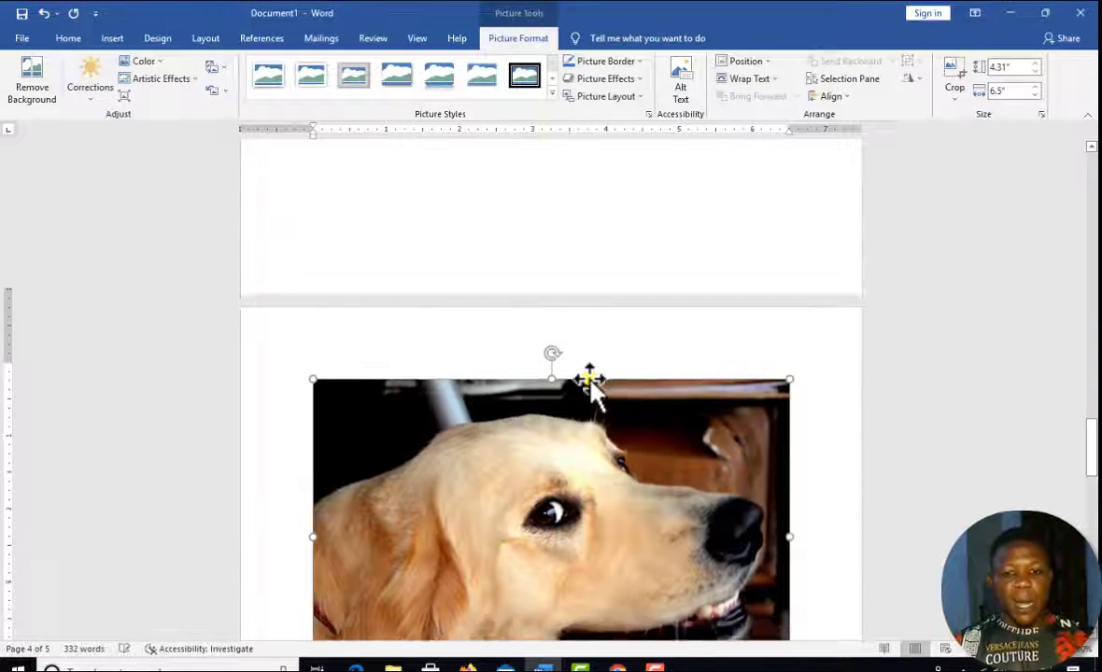
pyautogui.scroll(-4, 327, 352)
pyautogui.scroll(9, 600, 352)
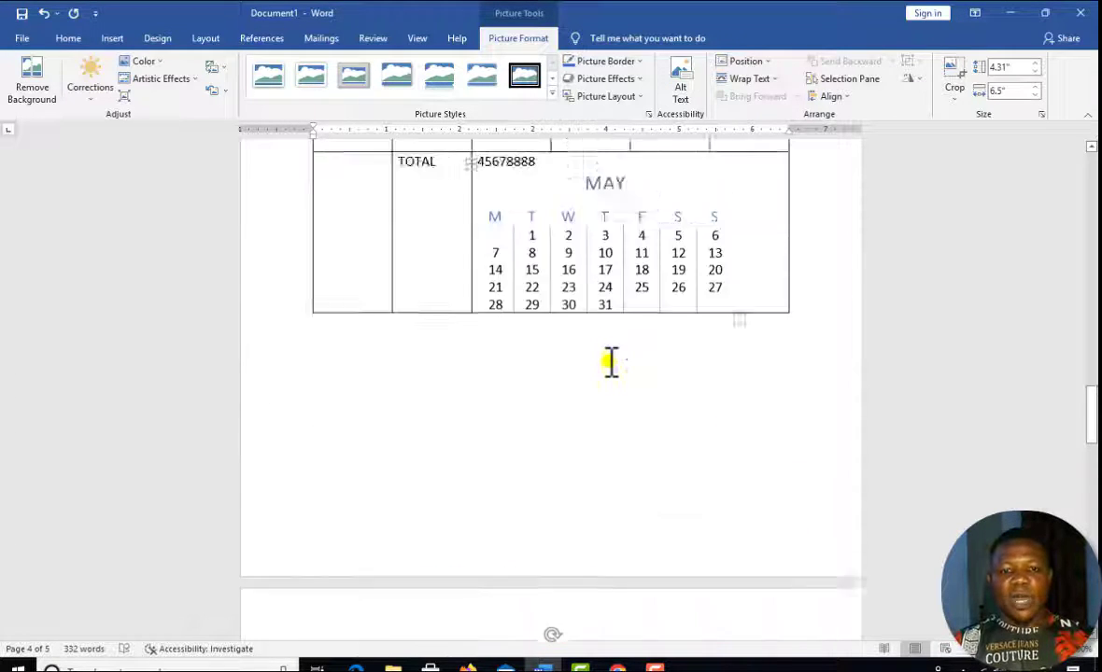
pyautogui.scroll(-10, 610, 369)
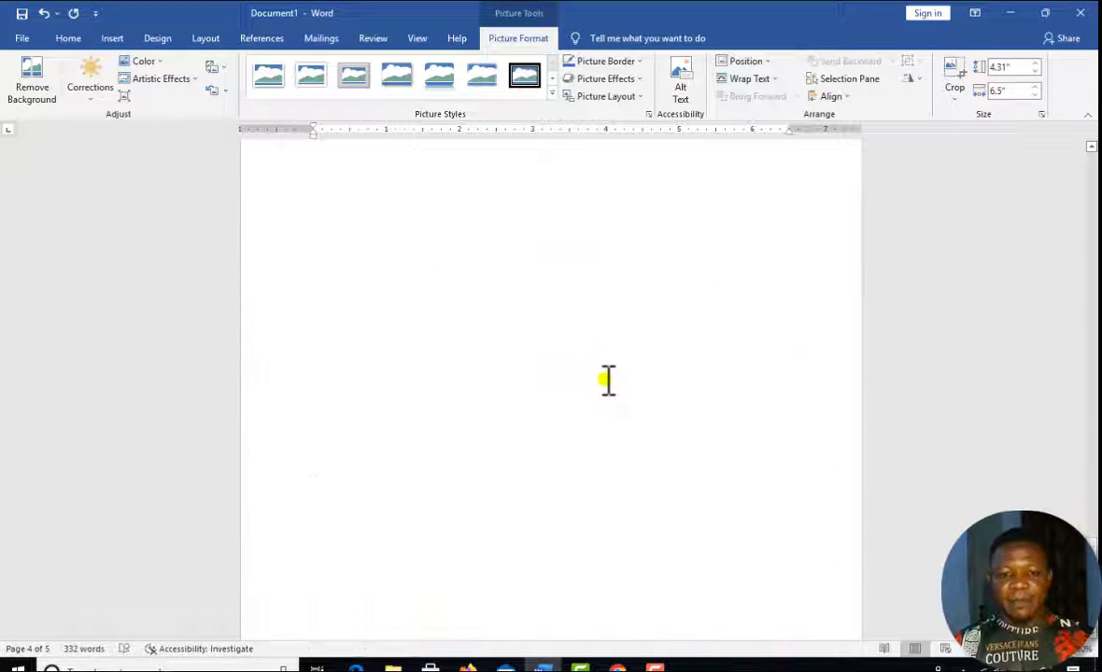
pyautogui.scroll(10, 607, 380)
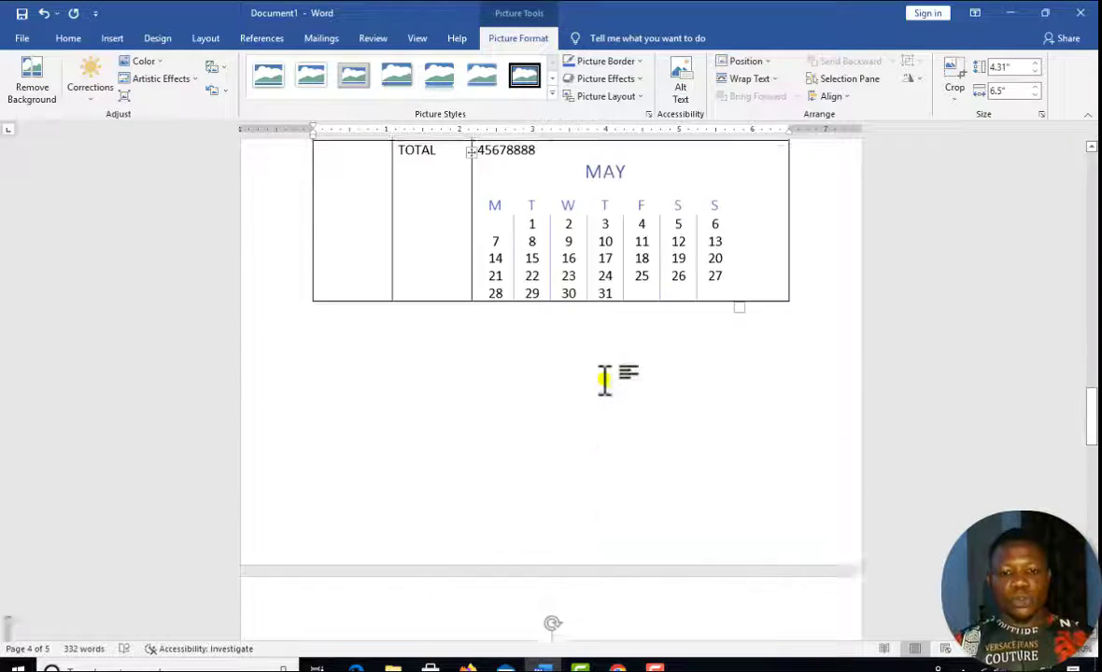
pyautogui.scroll(-5, 605, 378)
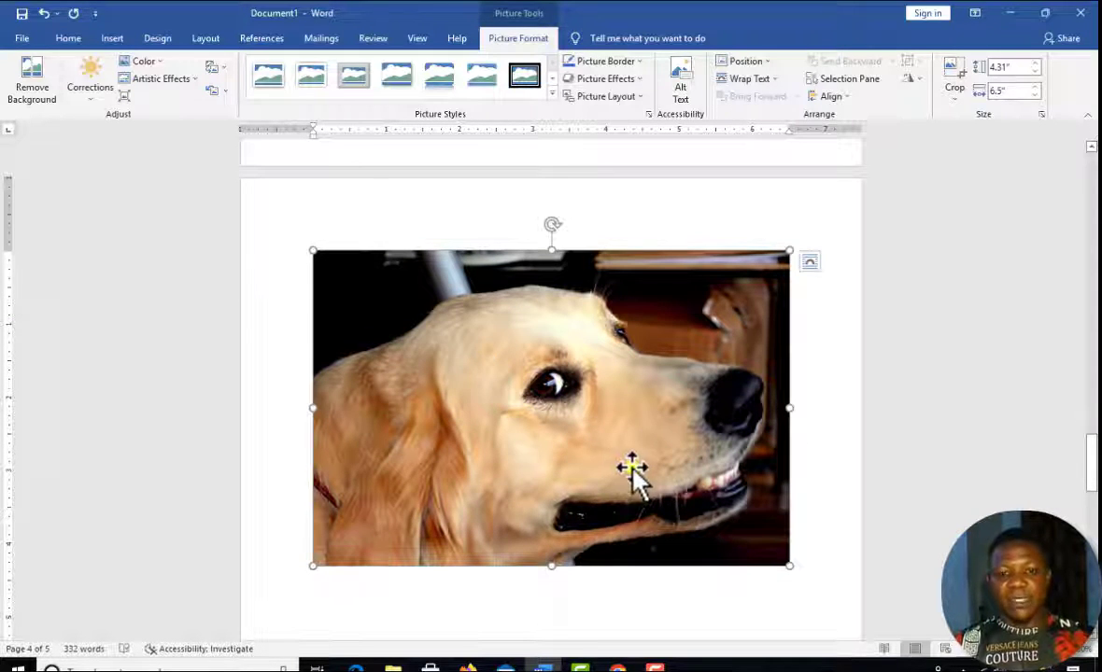
pyautogui.scroll(-3, 626, 470)
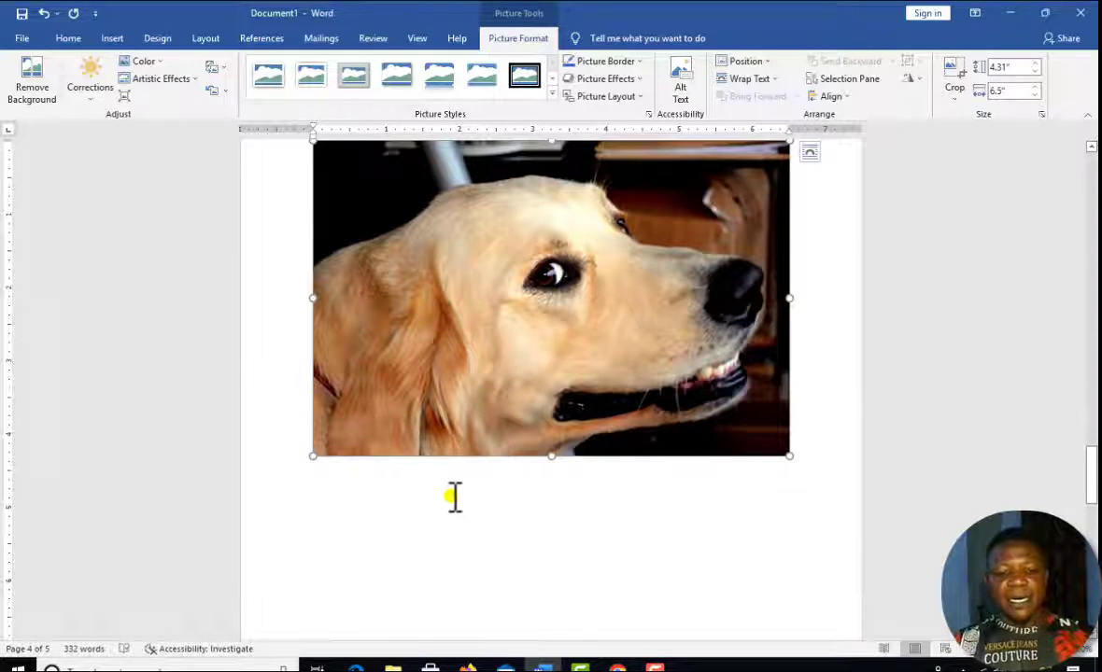
pyautogui.click(453, 495)
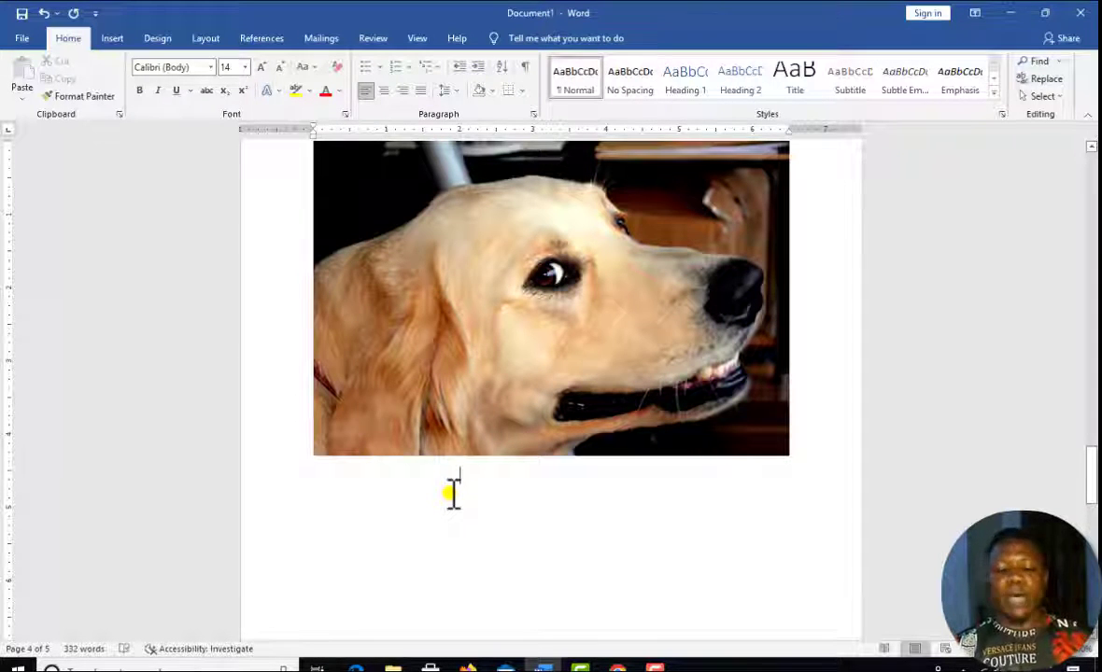
pyautogui.scroll(2, 453, 495)
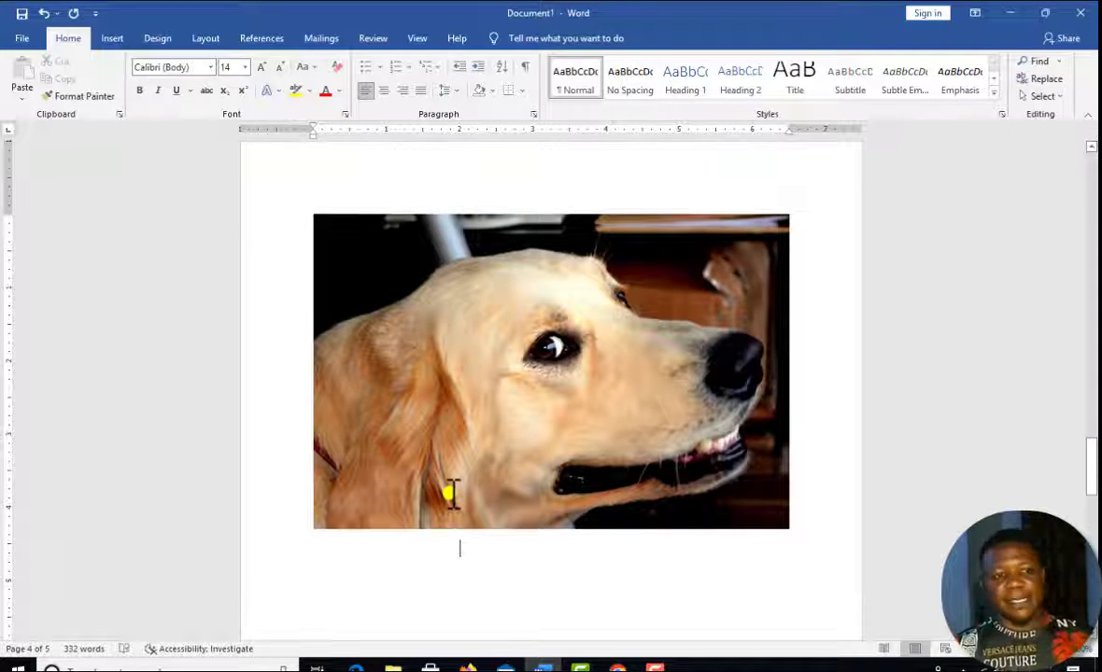
# Step: Draw a rectangle about 2.2" high by 4.94" wide below the dog picture and apply the Colored Outline - Green, Accent 6 style
pyautogui.click(112, 38)
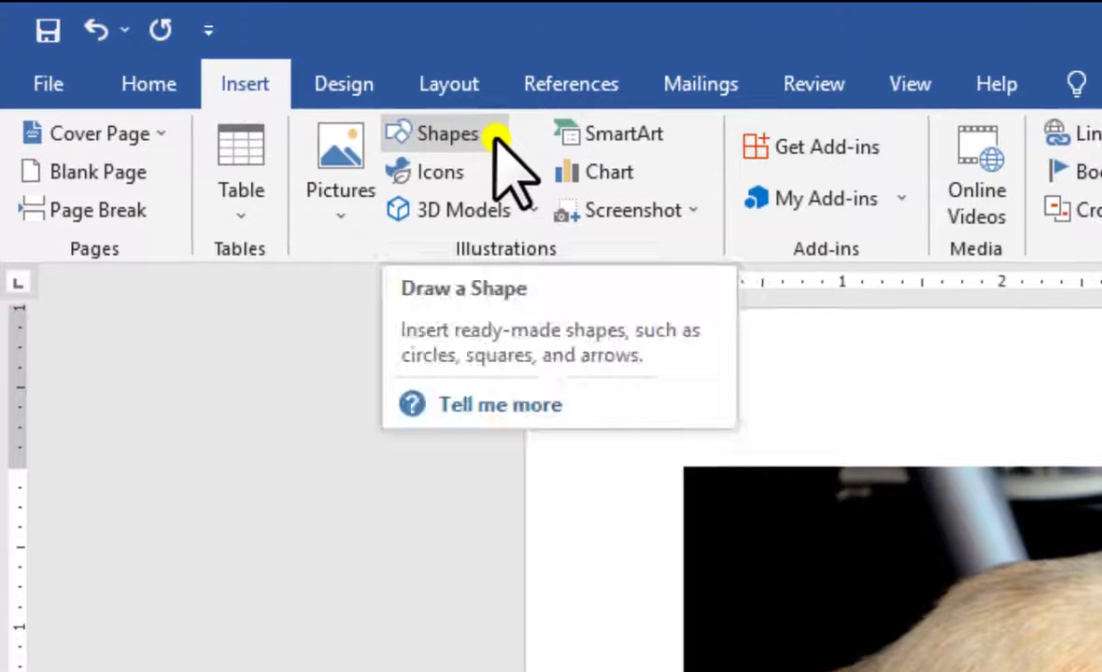
pyautogui.click(226, 63)
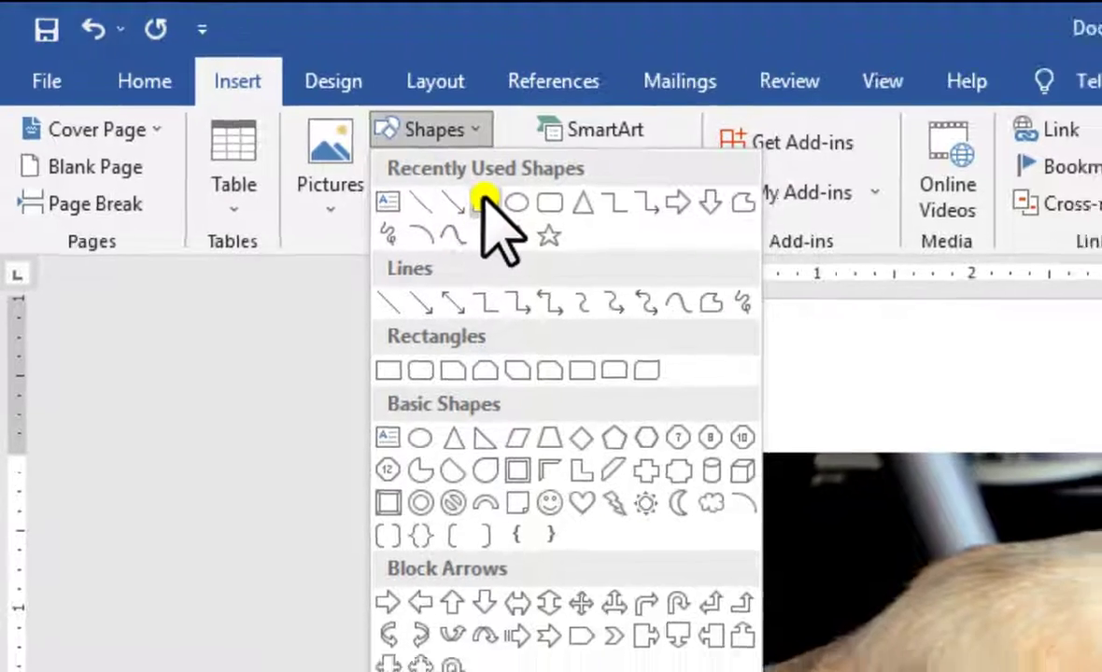
pyautogui.click(495, 210)
pyautogui.scroll(-2, 421, 403)
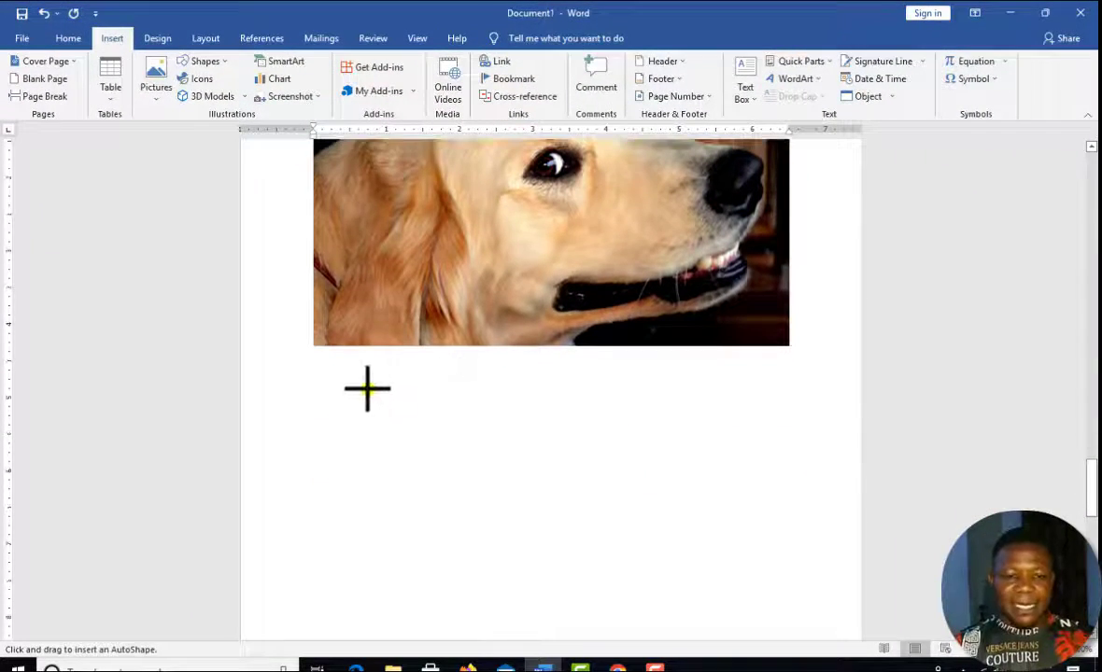
pyautogui.moveTo(362, 383)
pyautogui.mouseDown()
pyautogui.moveTo(515, 496)
pyautogui.moveTo(736, 559)
pyautogui.moveTo(711, 528)
pyautogui.mouseUp()
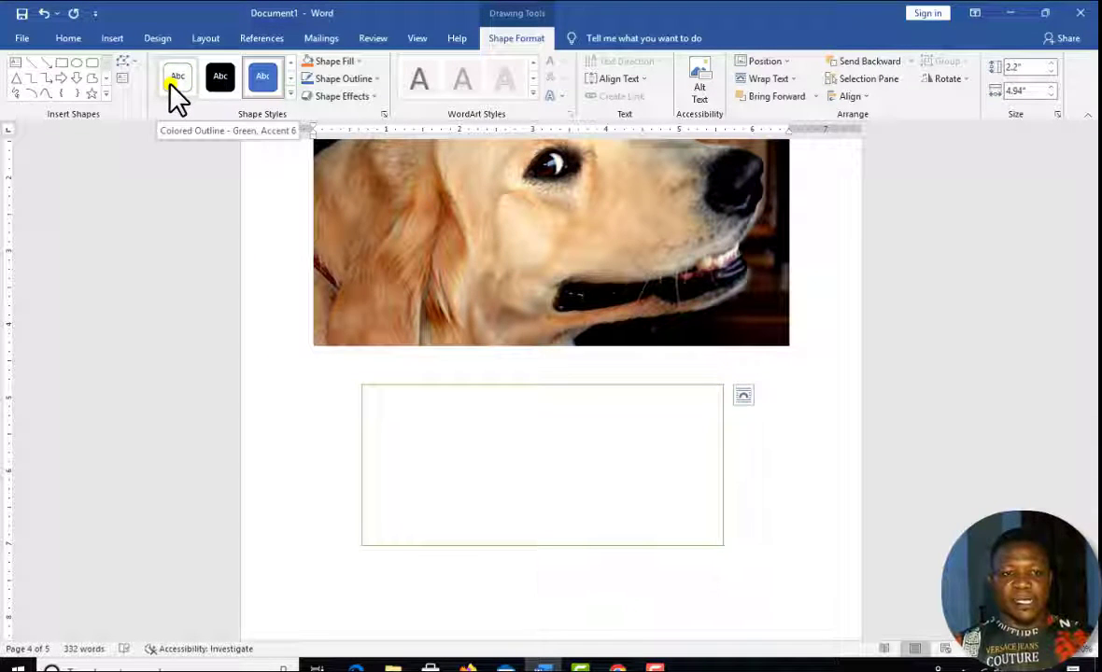
pyautogui.click(170, 84)
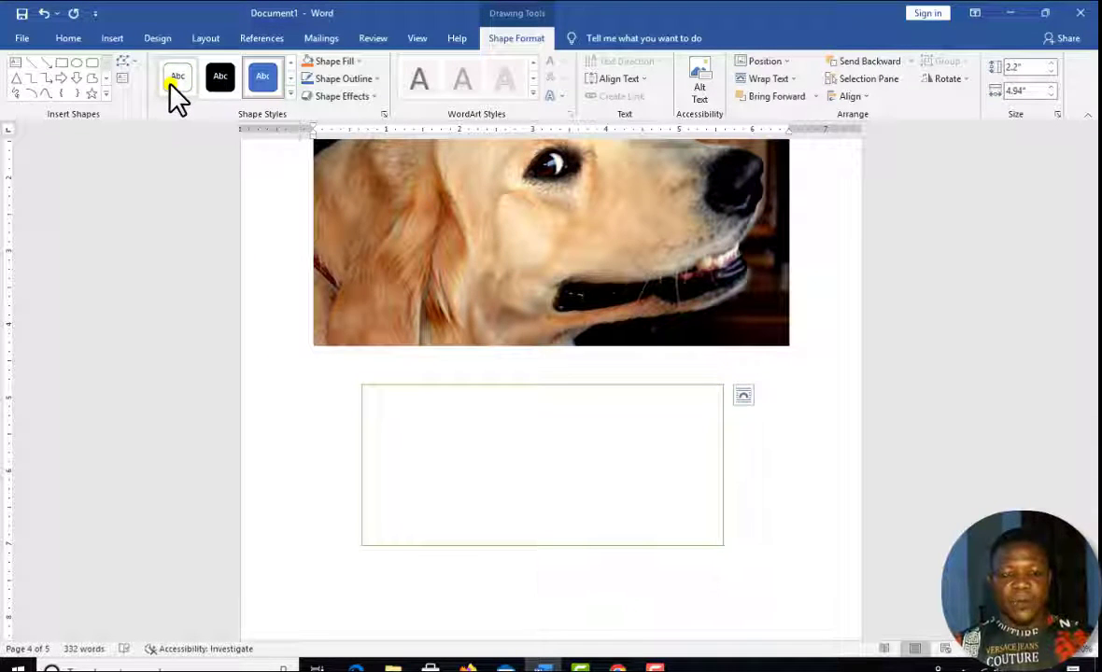
pyautogui.click(755, 493)
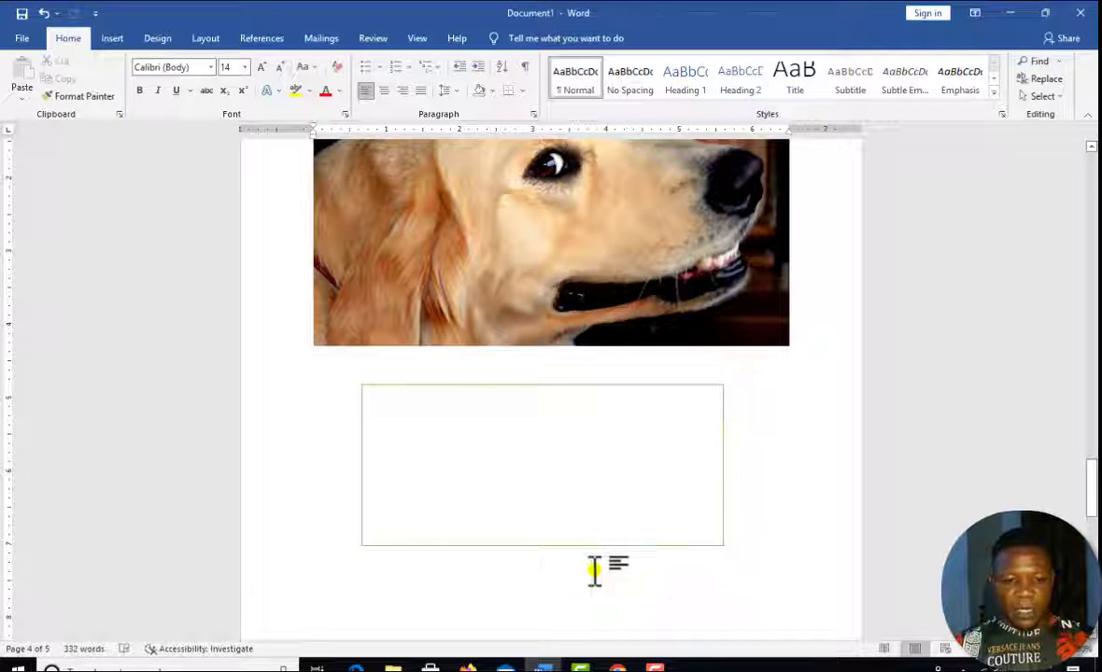
pyautogui.click(675, 395)
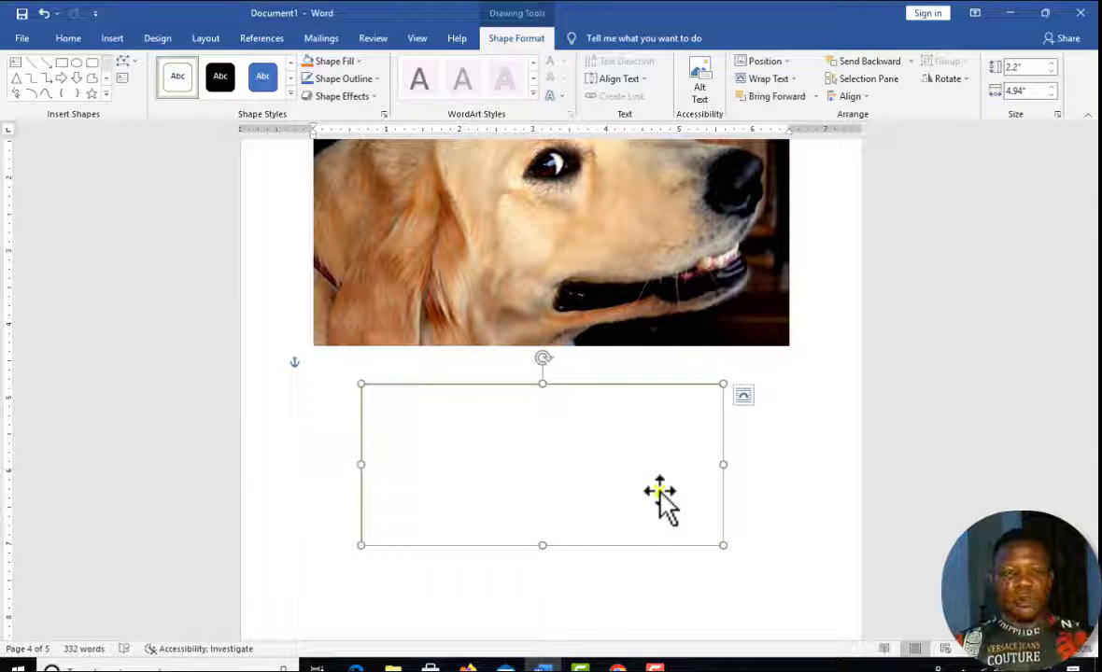
pyautogui.click(839, 487)
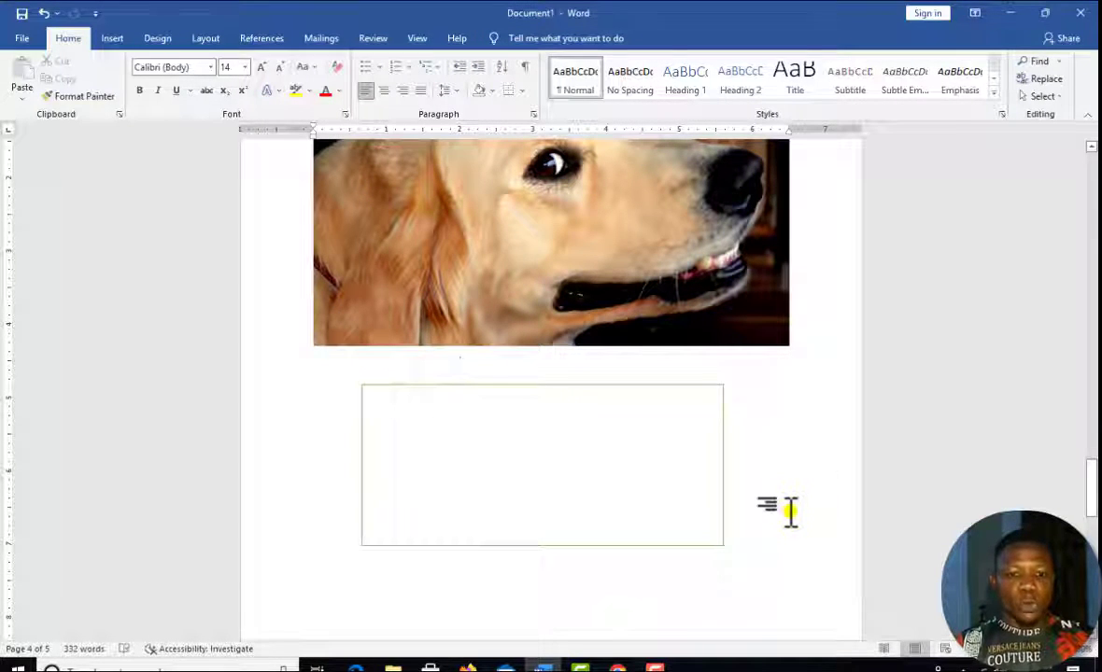
# Step: Fill the rectangle below the dog picture with the solid orange theme color
pyautogui.click(588, 476)
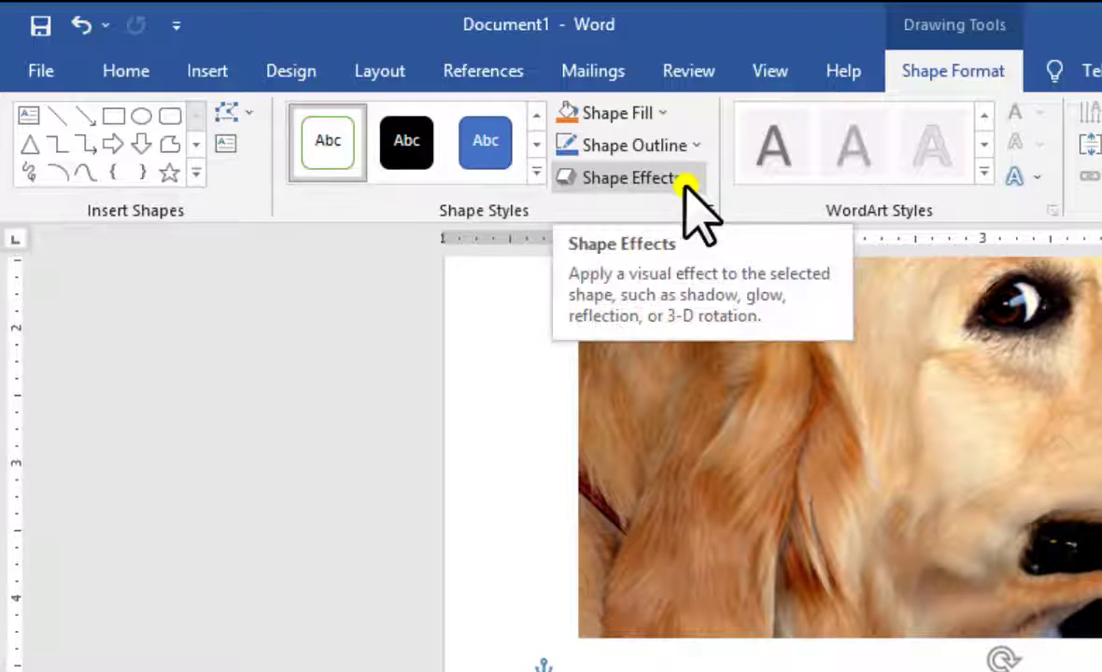
pyautogui.click(661, 114)
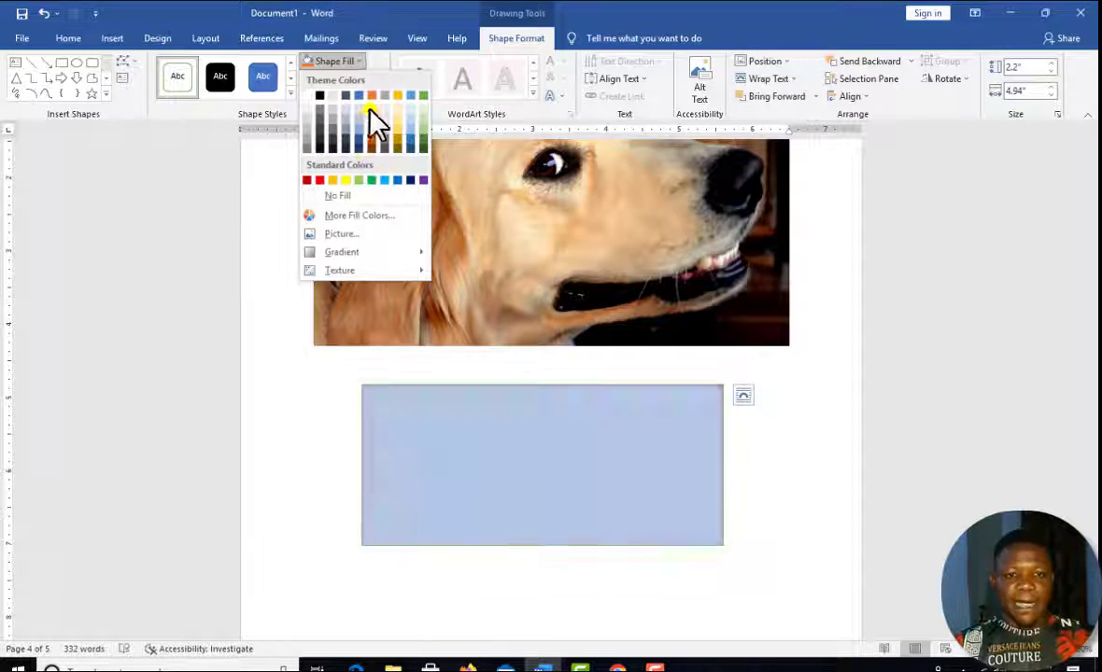
pyautogui.click(374, 96)
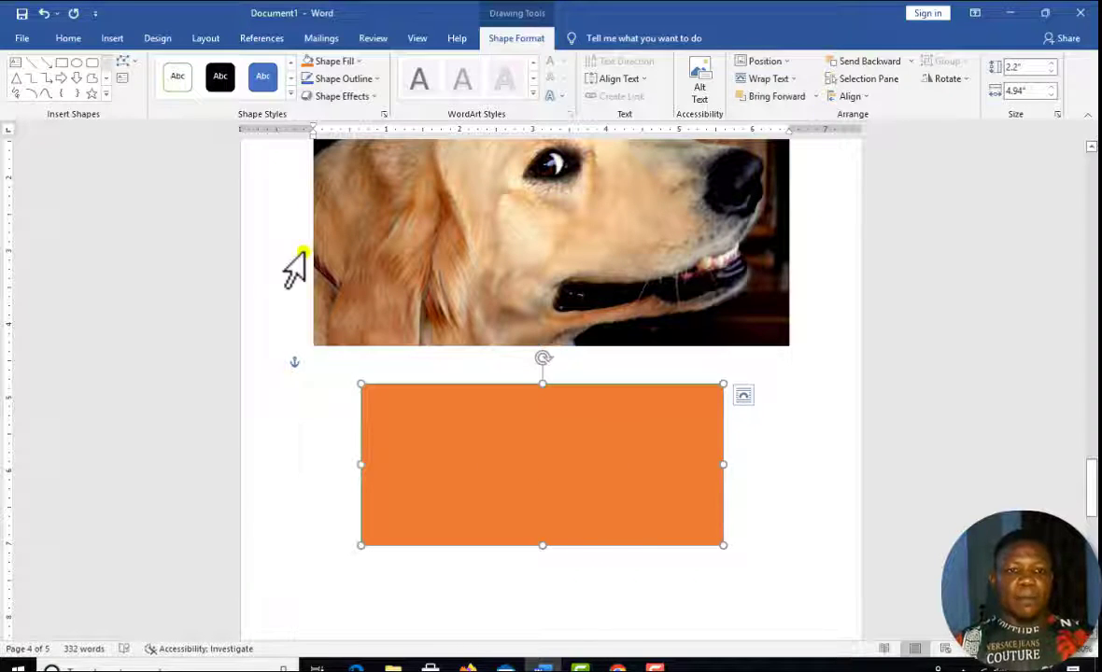
# Step: Change the rectangle's fill to white and deselect it
pyautogui.click(359, 61)
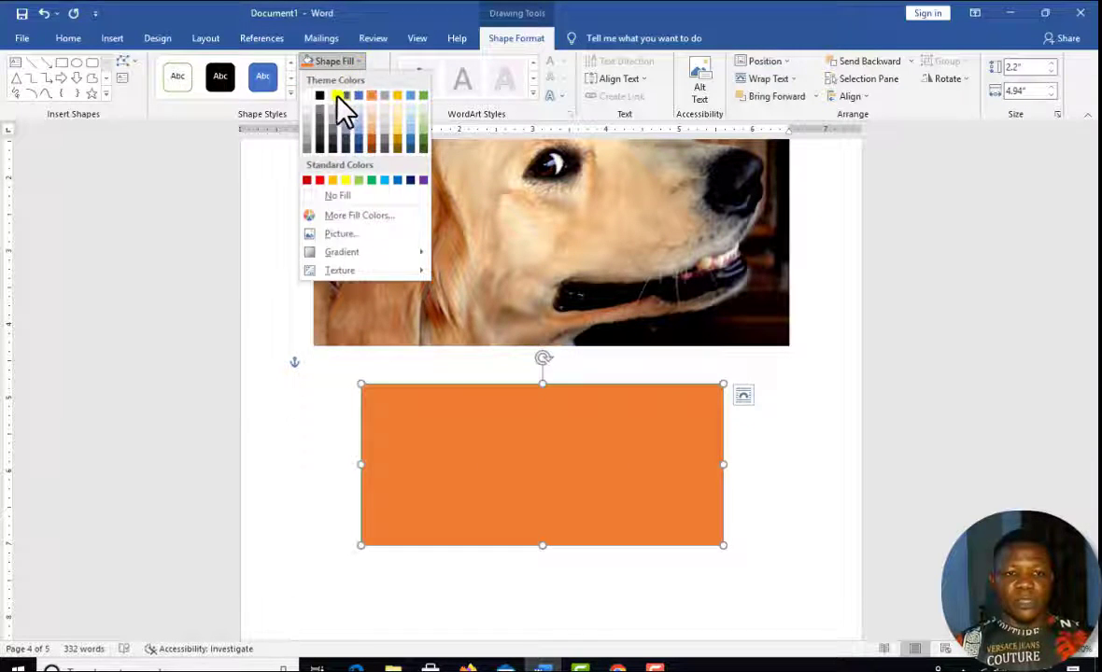
pyautogui.click(309, 97)
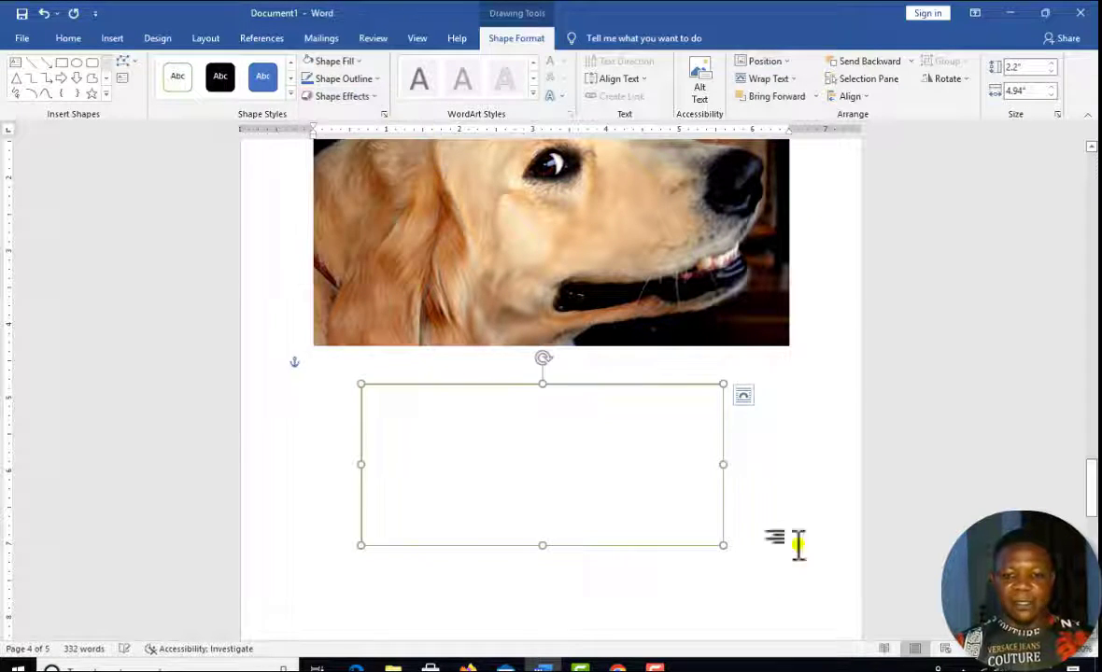
pyautogui.click(722, 546)
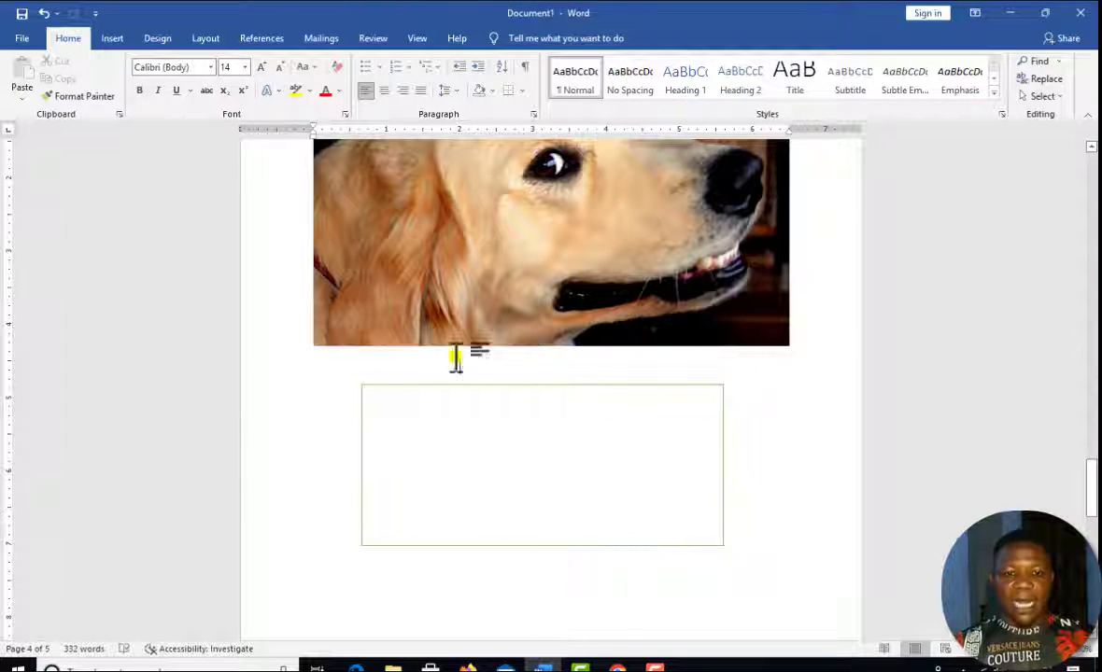
# Step: Set the rectangle's outline to Blue-Gray, Text 2, Darker 50% with a 6 pt weight
pyautogui.click(557, 481)
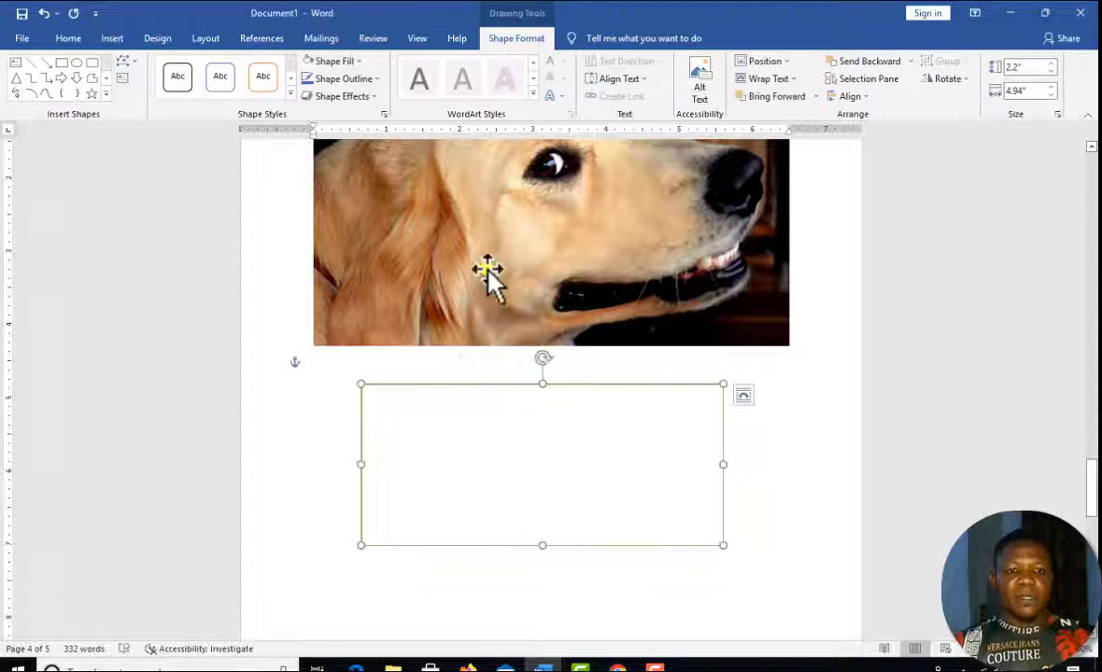
pyautogui.click(377, 79)
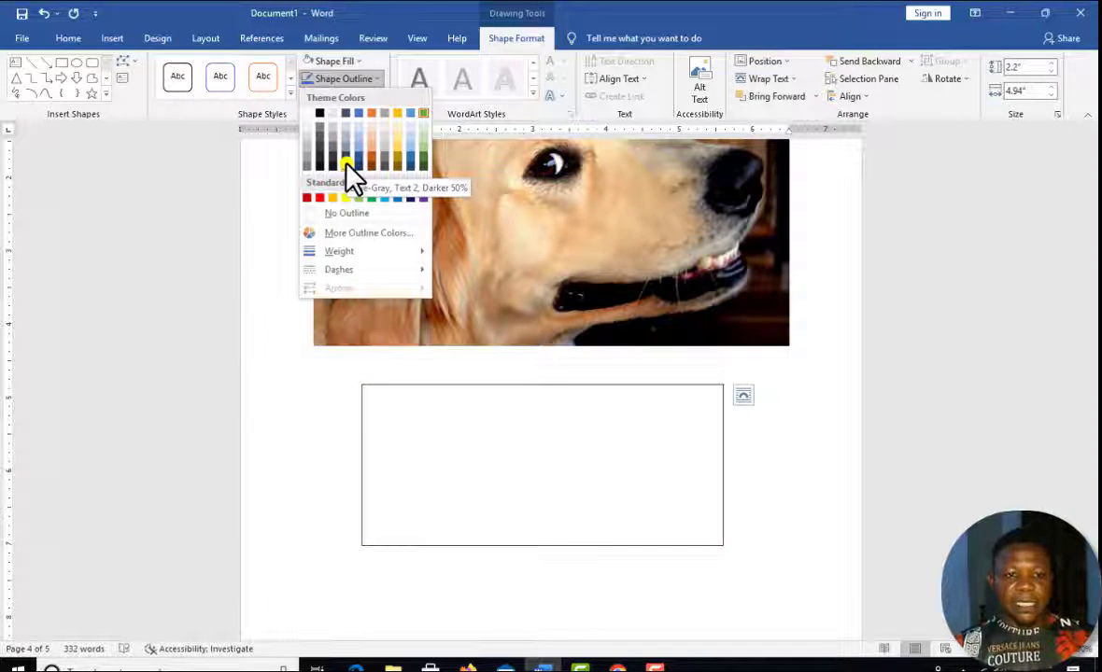
pyautogui.click(347, 165)
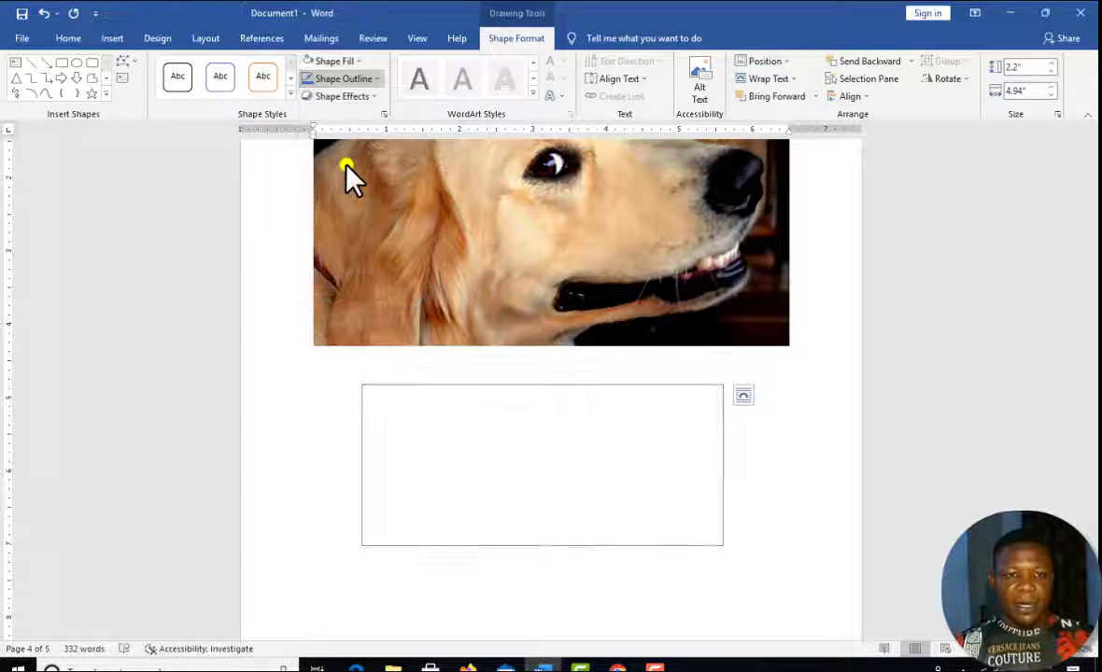
pyautogui.click(374, 81)
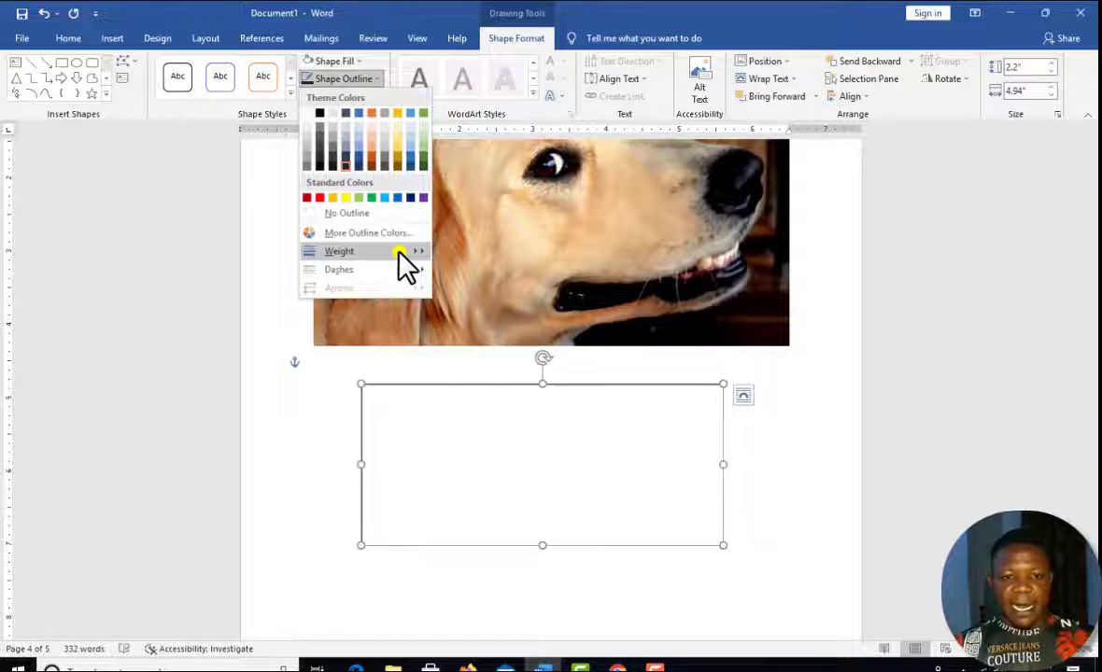
pyautogui.moveTo(411, 250)
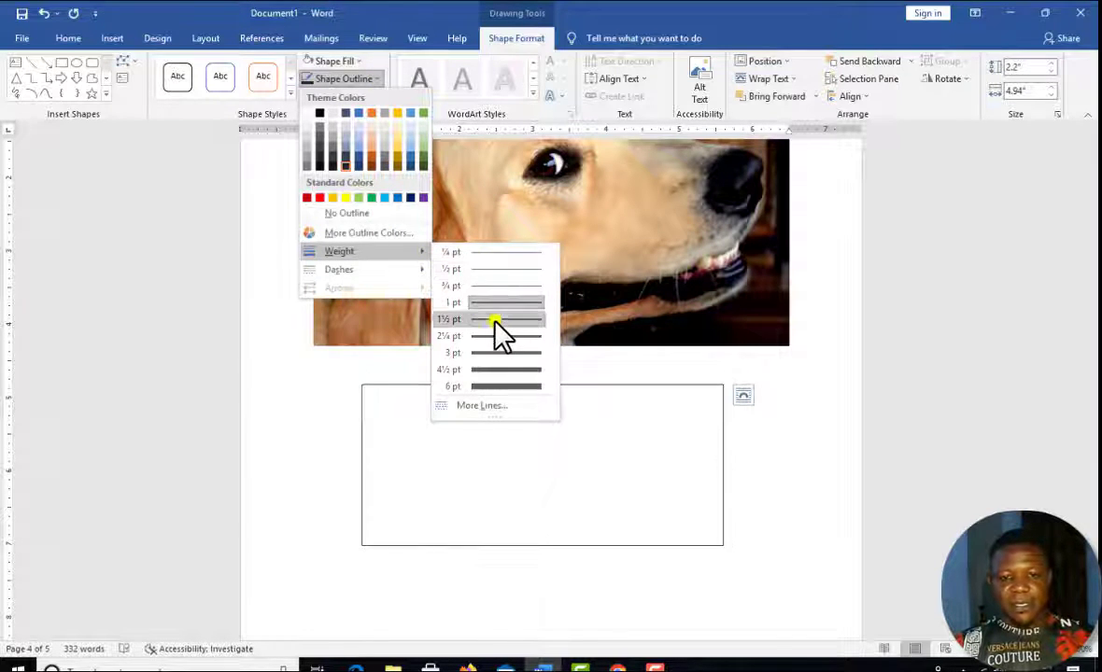
pyautogui.click(507, 387)
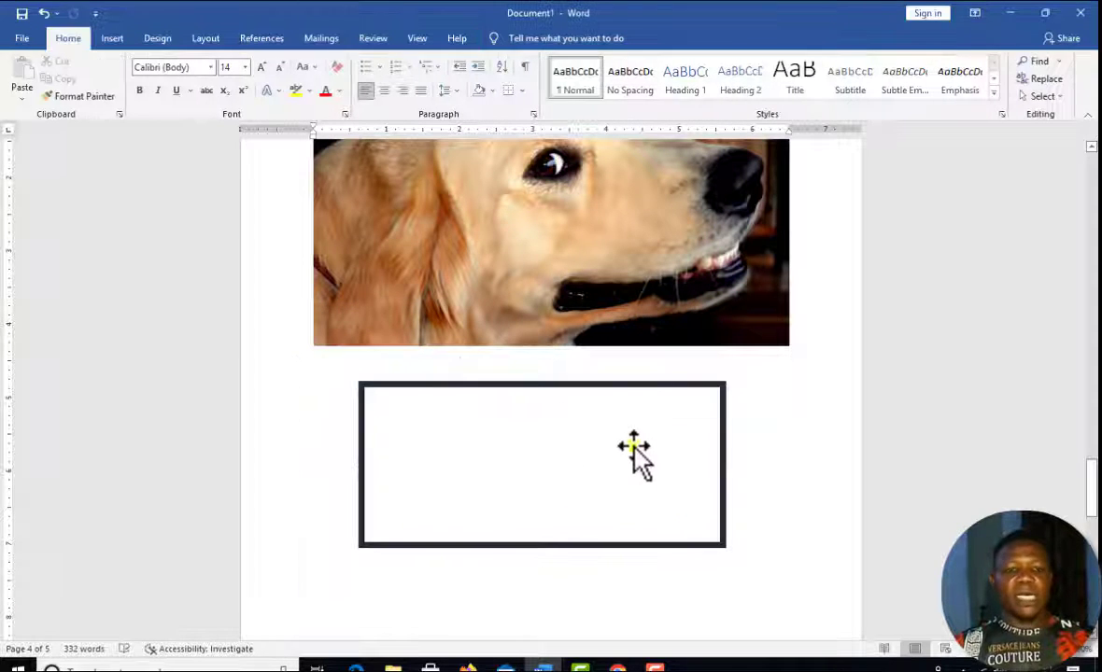
# Step: Apply the first preset shape effect to the rectangle below the dog picture
pyautogui.click(548, 462)
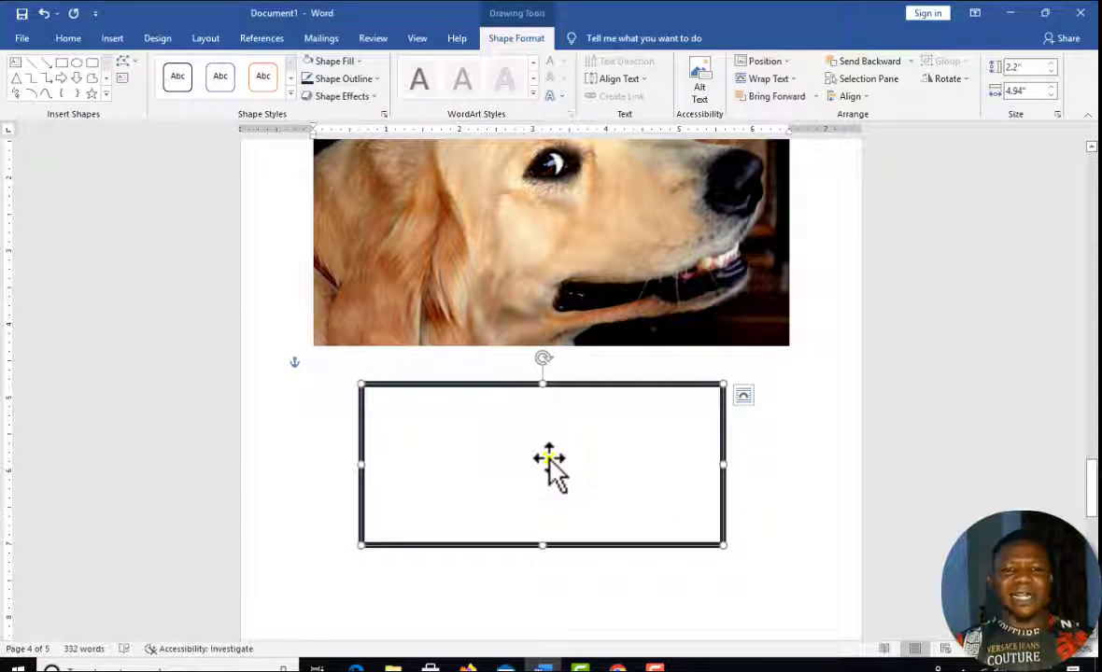
pyautogui.click(374, 97)
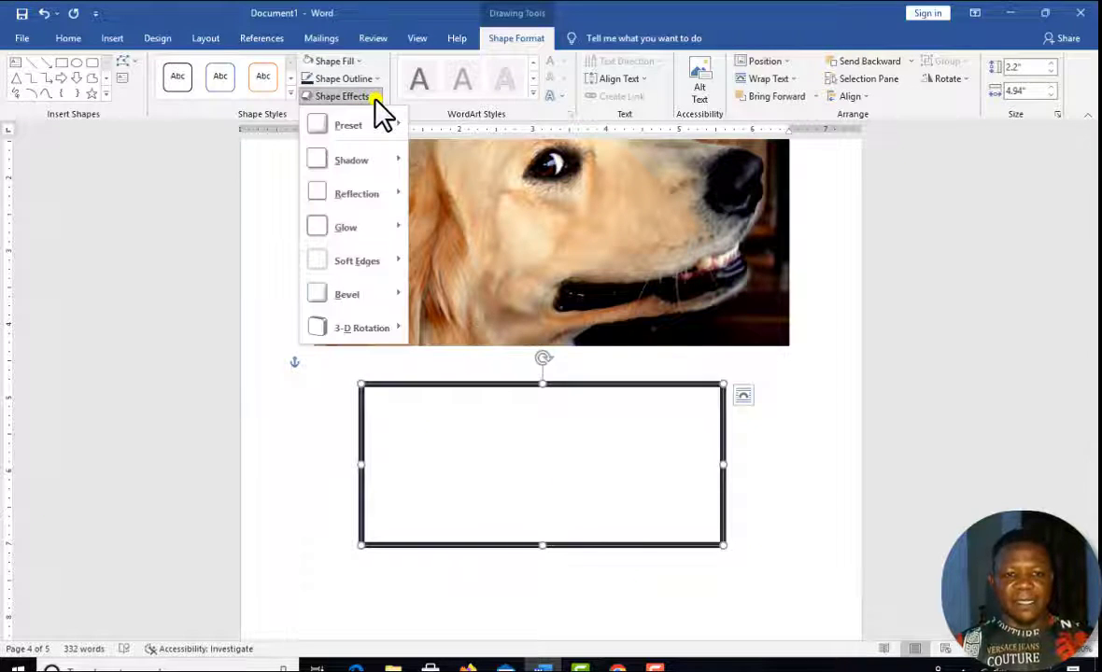
pyautogui.moveTo(359, 127)
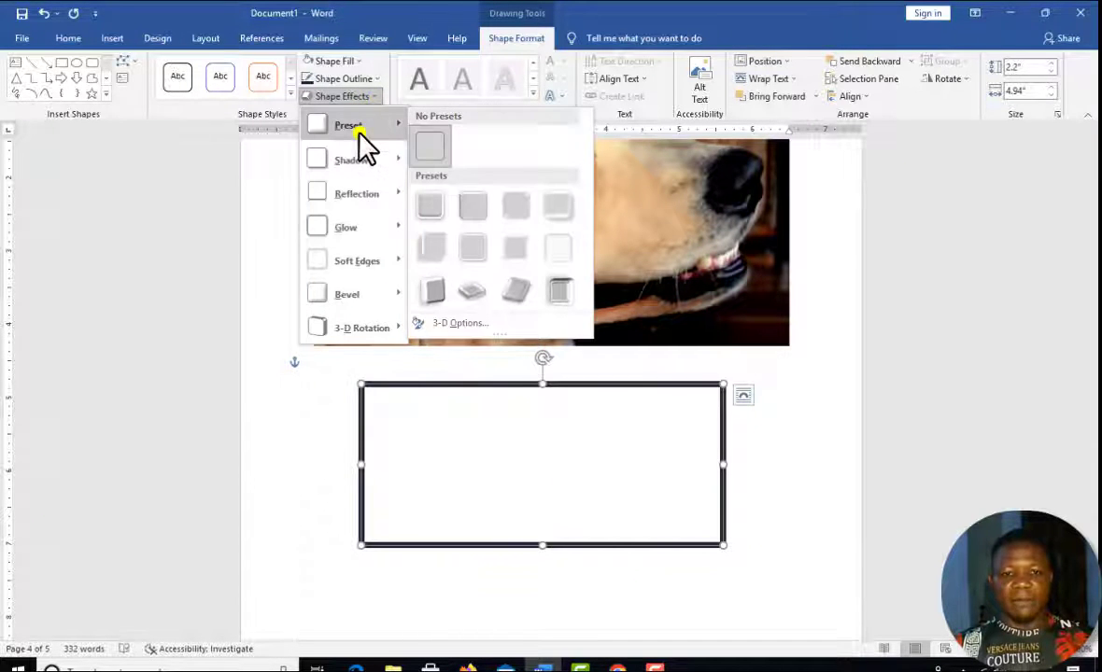
pyautogui.click(430, 210)
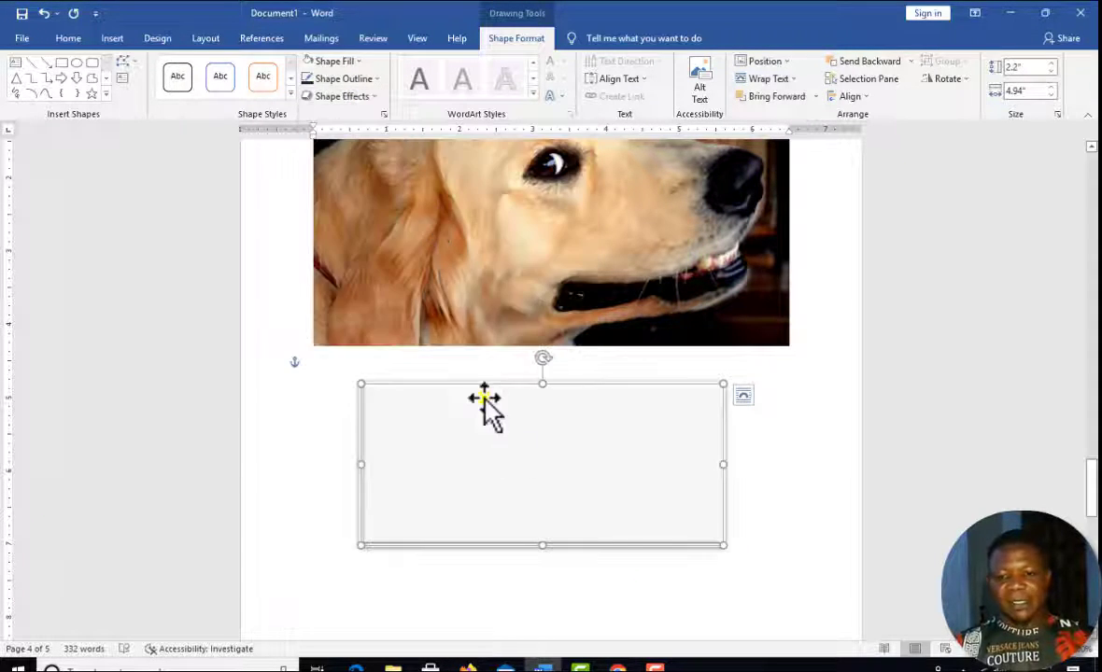
pyautogui.click(749, 502)
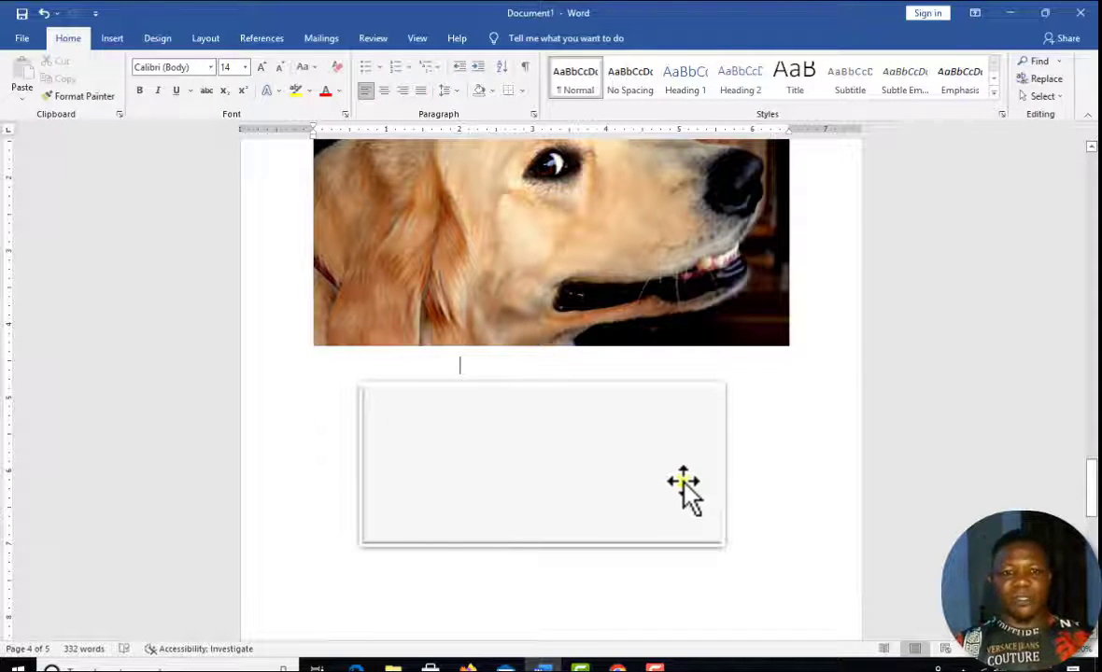
pyautogui.click(516, 443)
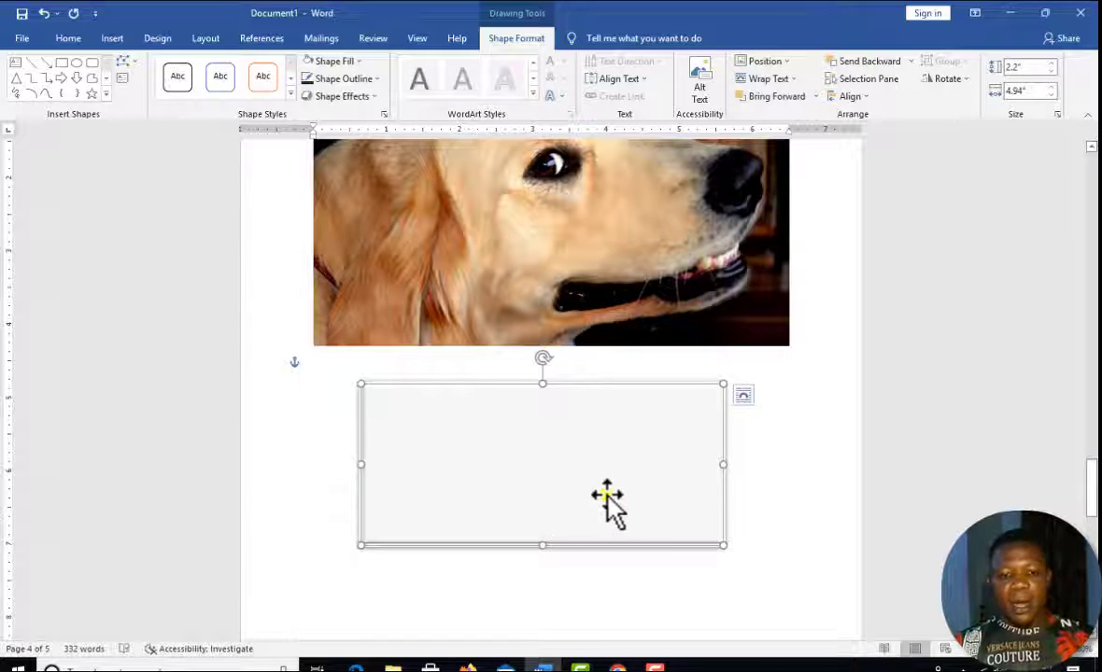
# Step: Draw a rectangle about 0.7" high and 2.4" wide over the dark upper-left corner of the dog picture
pyautogui.scroll(3, 640, 420)
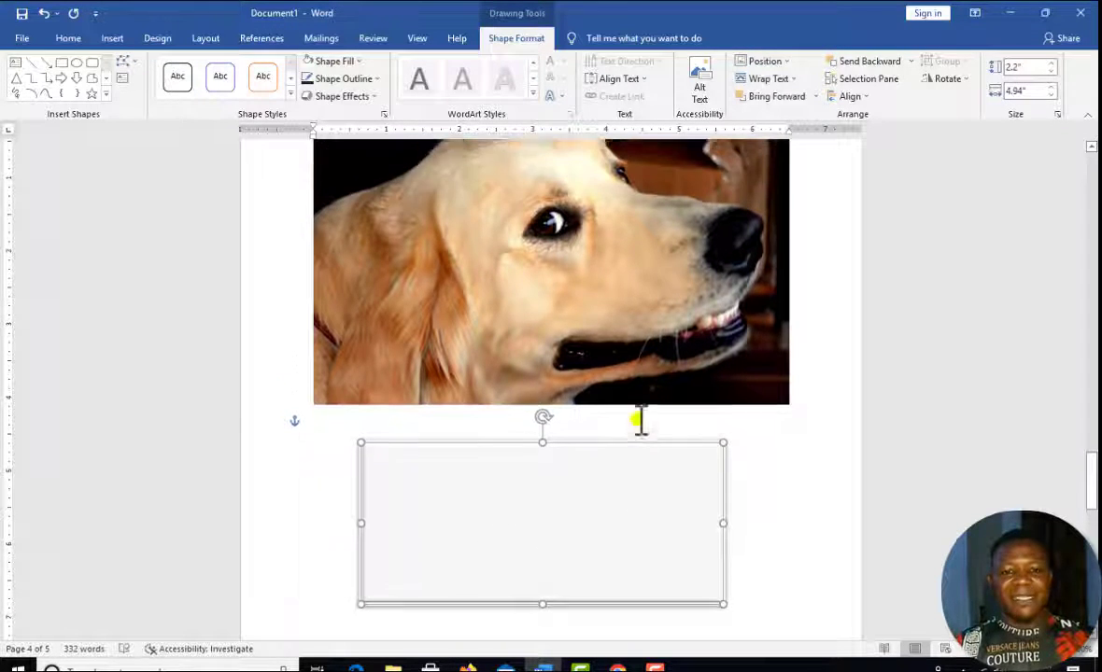
pyautogui.click(492, 322)
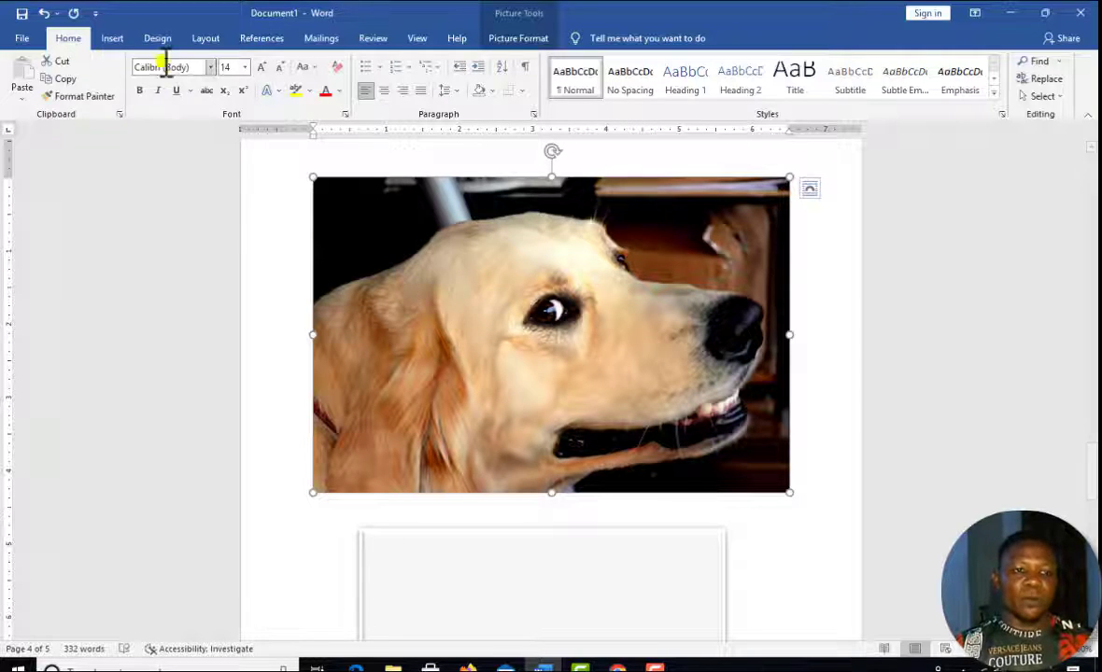
pyautogui.click(113, 41)
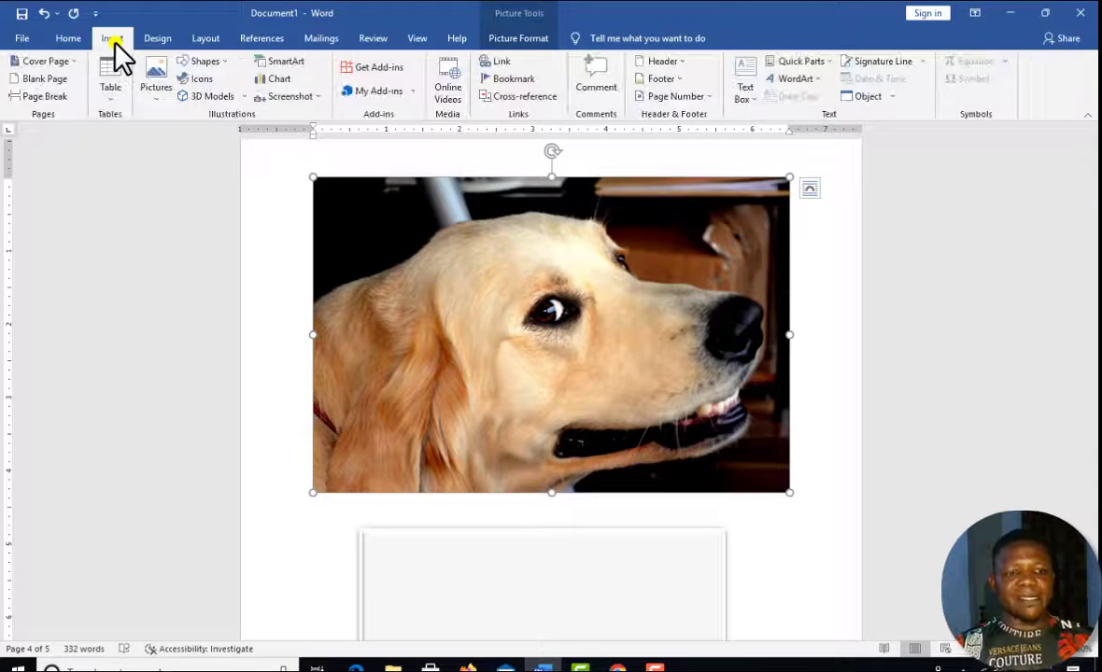
pyautogui.click(225, 63)
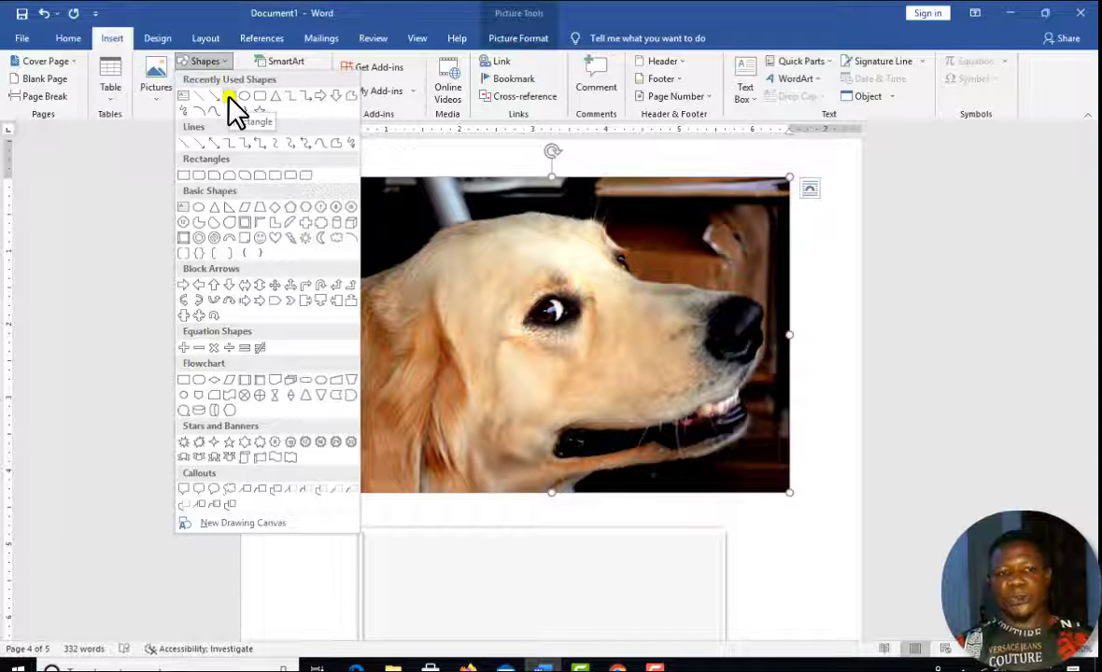
pyautogui.click(229, 96)
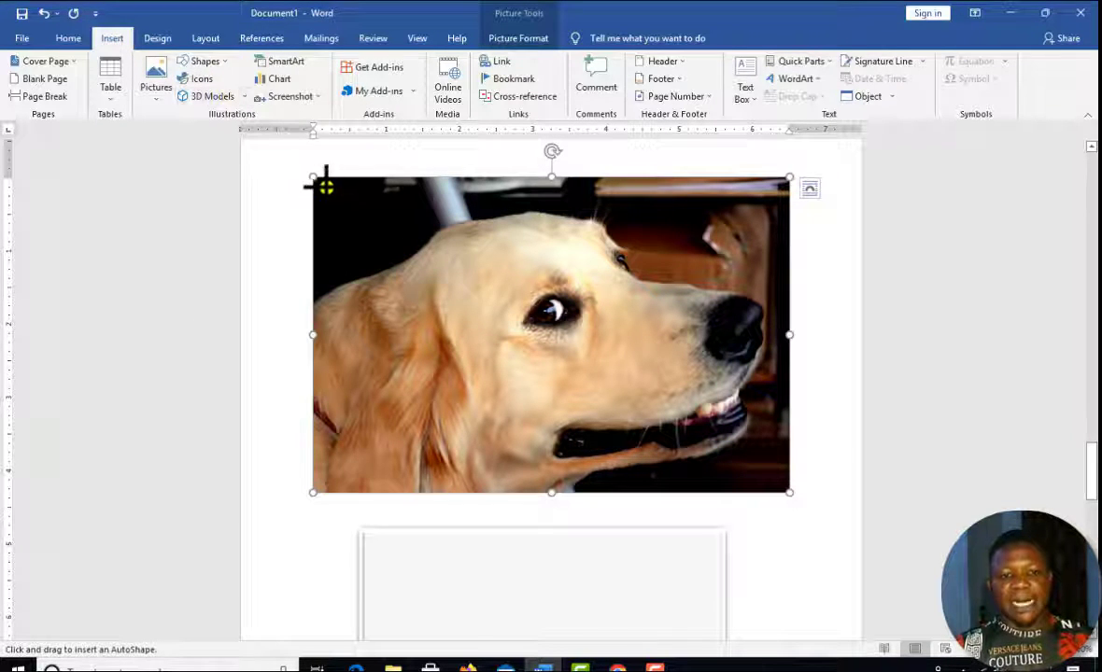
pyautogui.moveTo(325, 178); pyautogui.dragTo(501, 234)
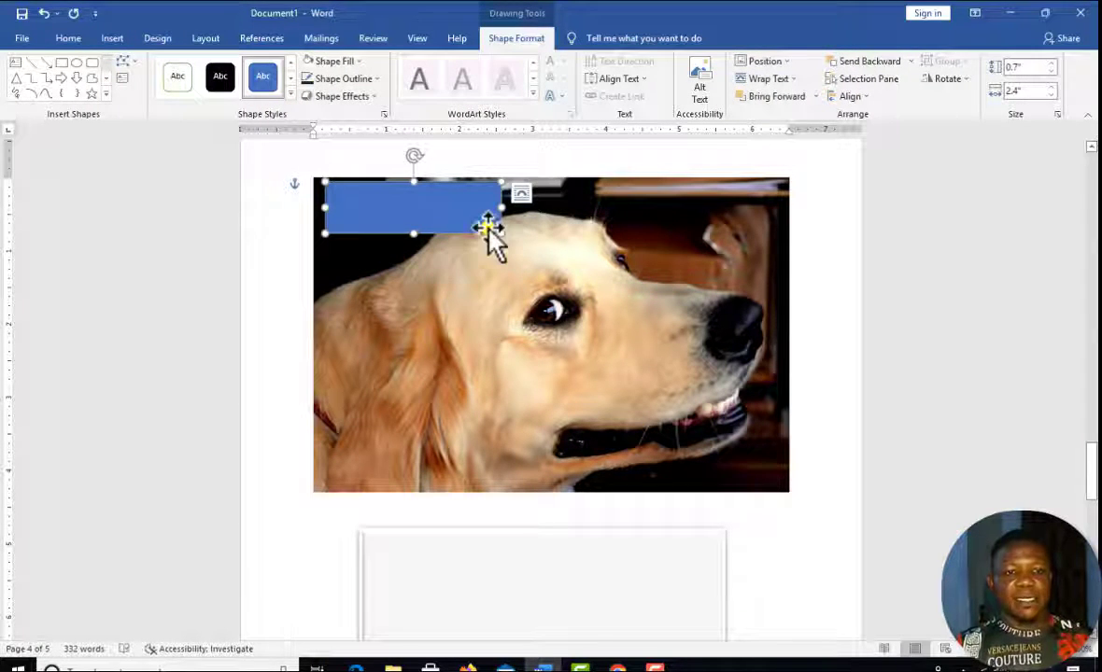
# Step: Apply the white preset style with a green outline to the rectangle on the dog picture and set its fill to No Fill
pyautogui.click(179, 81)
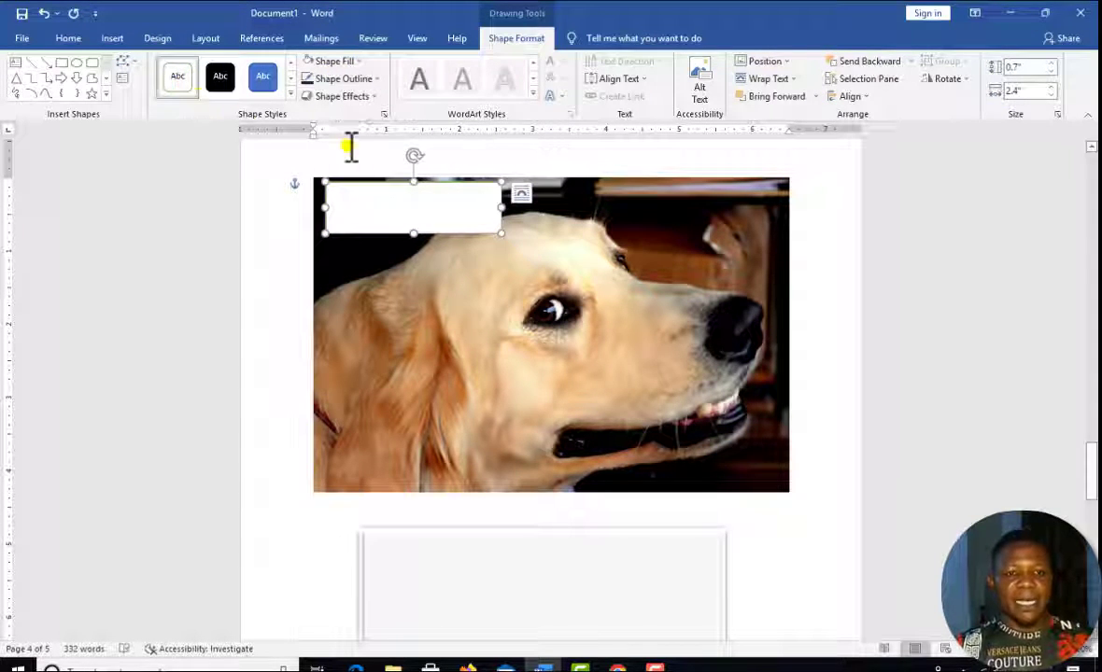
pyautogui.click(363, 60)
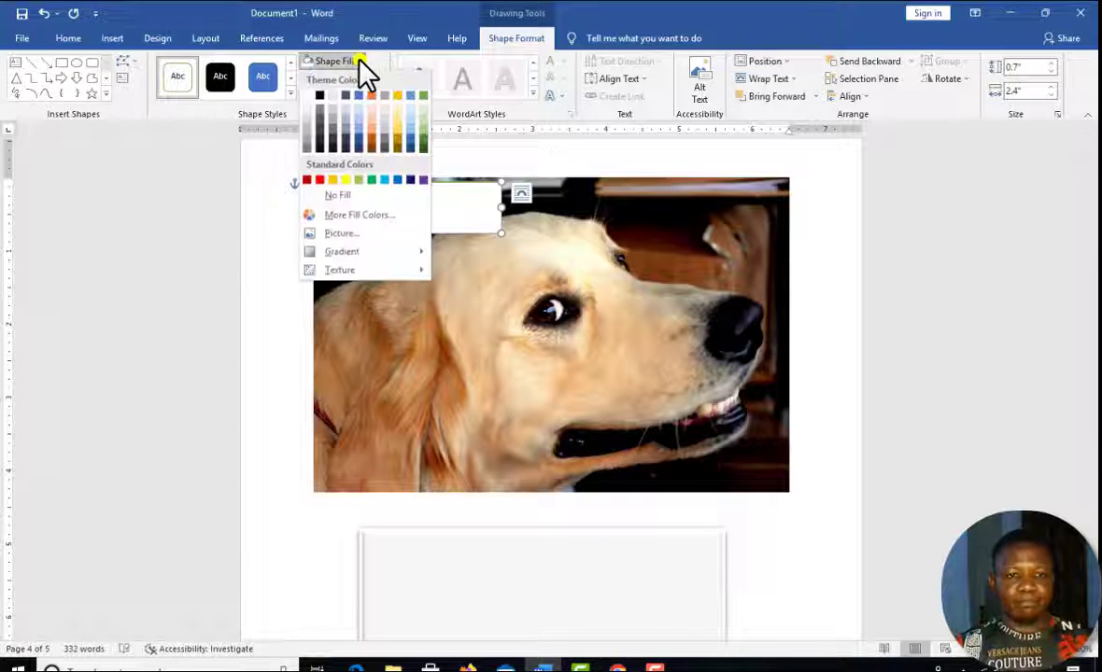
pyautogui.click(339, 199)
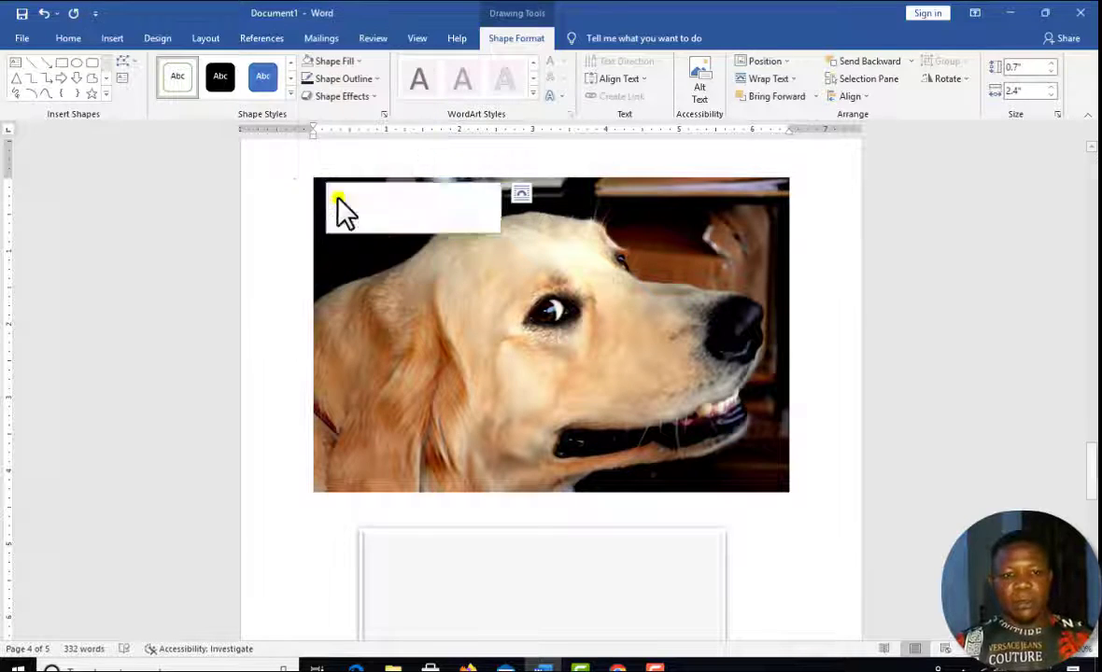
pyautogui.click(411, 224)
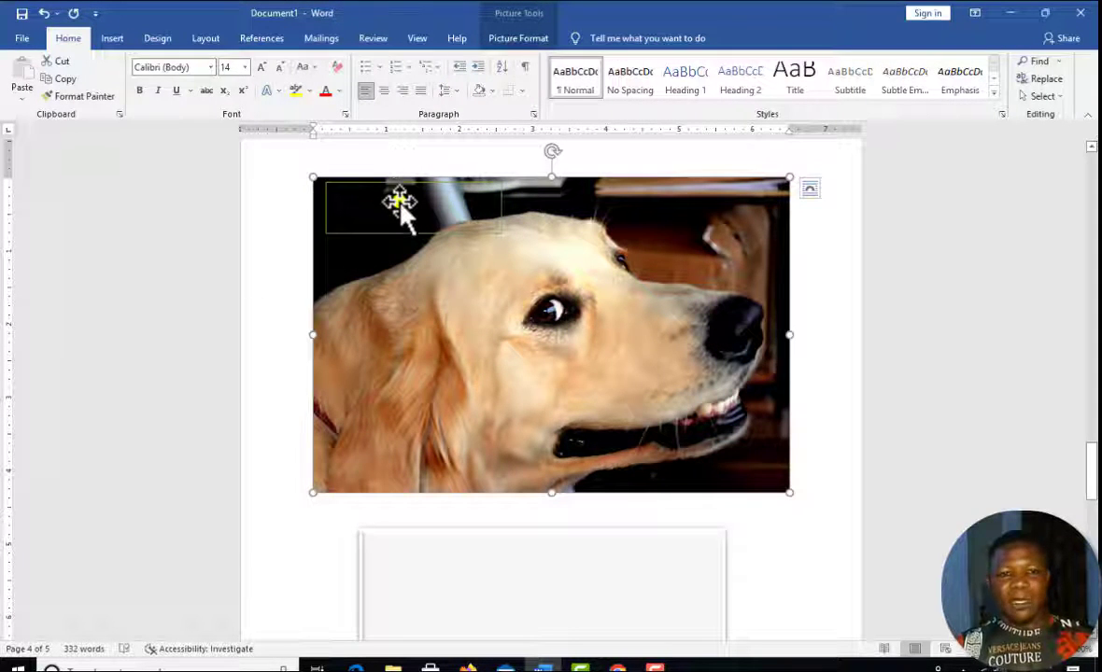
pyautogui.click(501, 203)
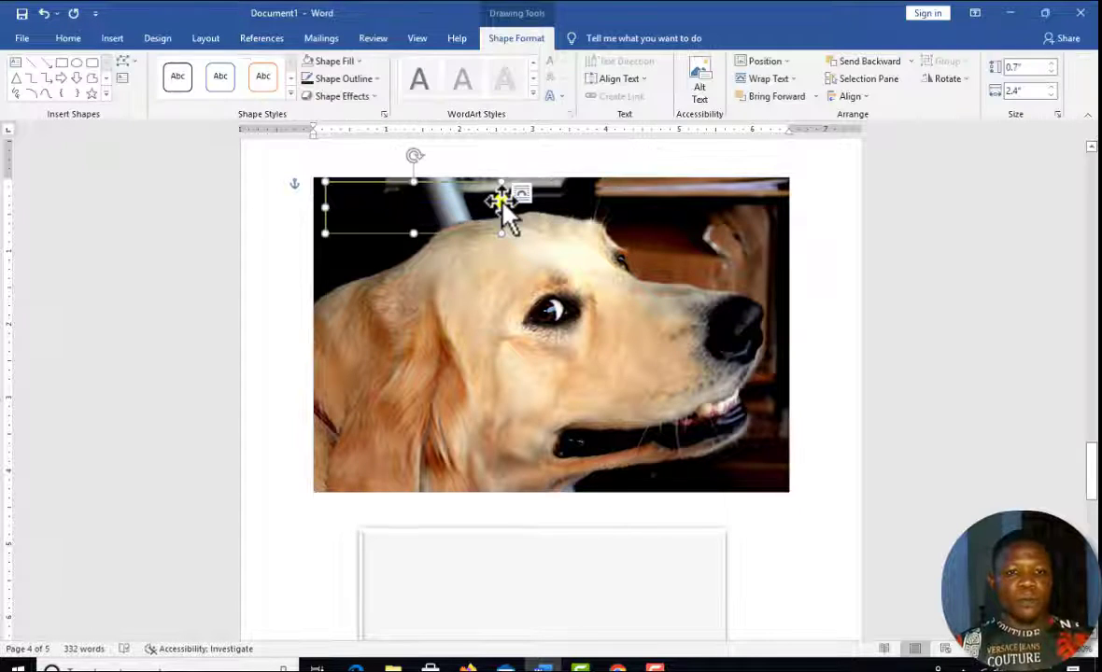
pyautogui.click(359, 63)
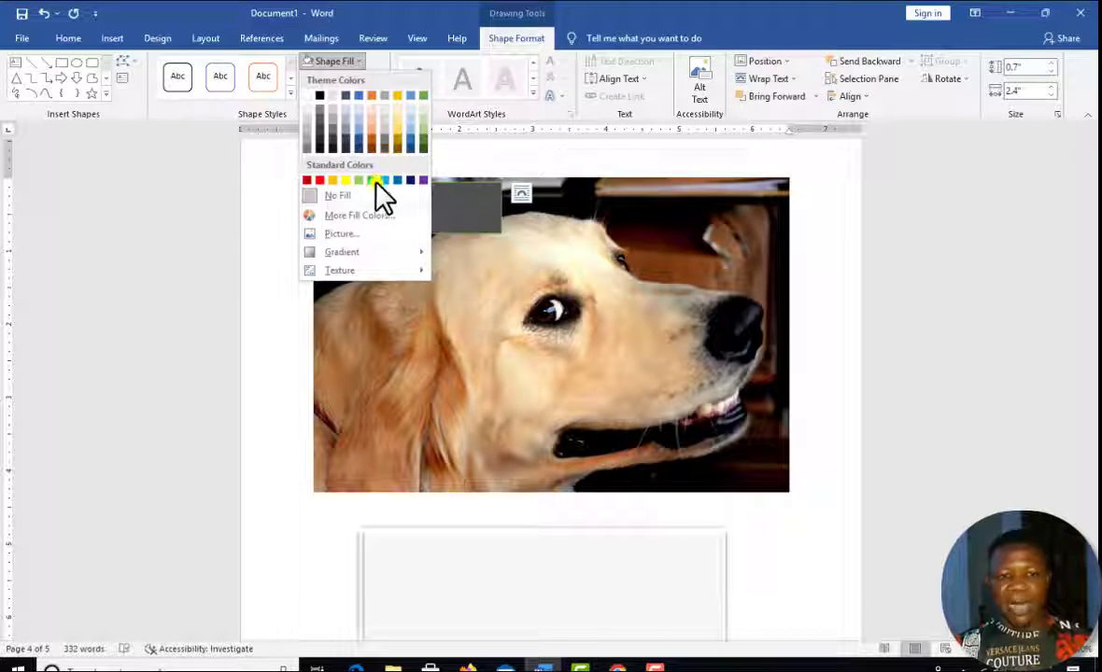
pyautogui.click(338, 195)
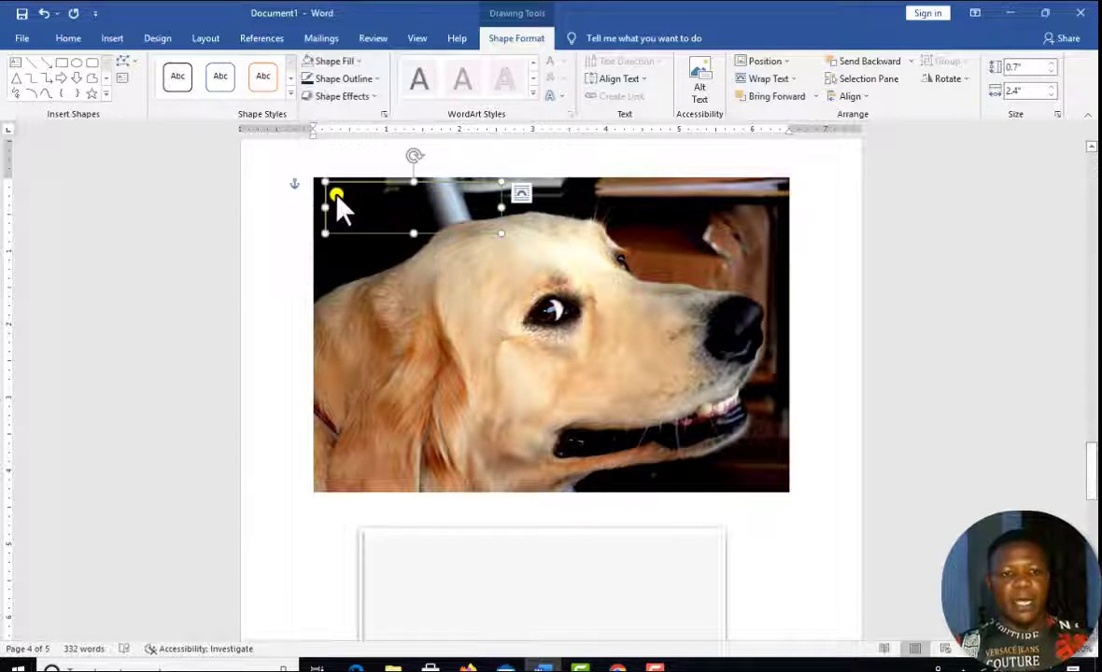
# Step: Set the outline of the unfilled rectangle on the dog picture to No Outline
pyautogui.click(472, 245)
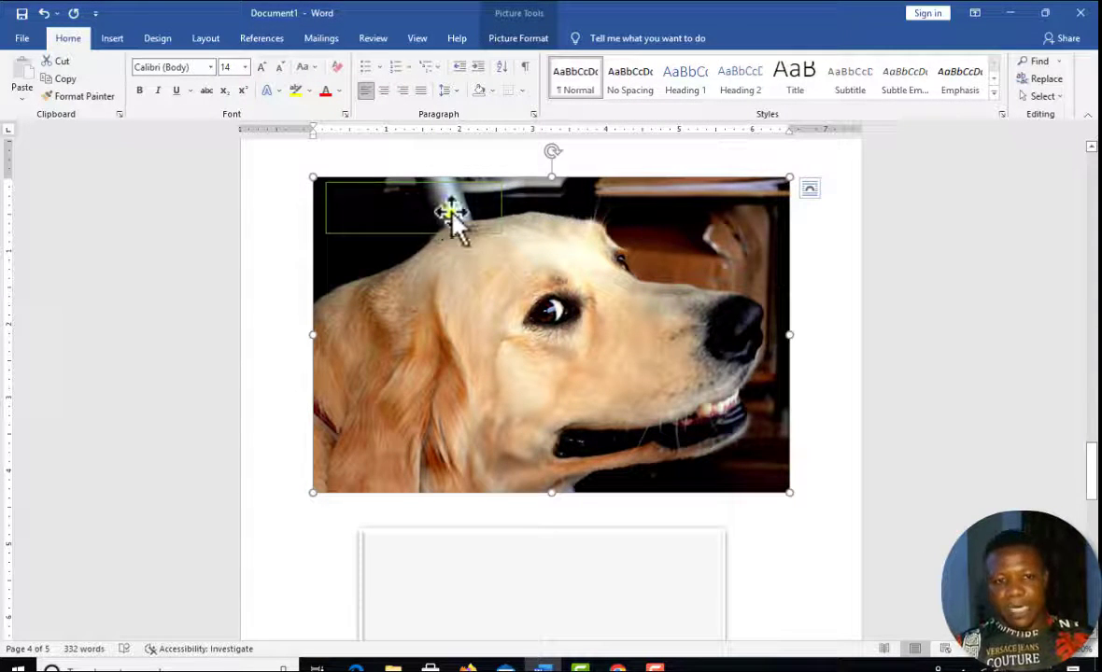
pyautogui.click(430, 182)
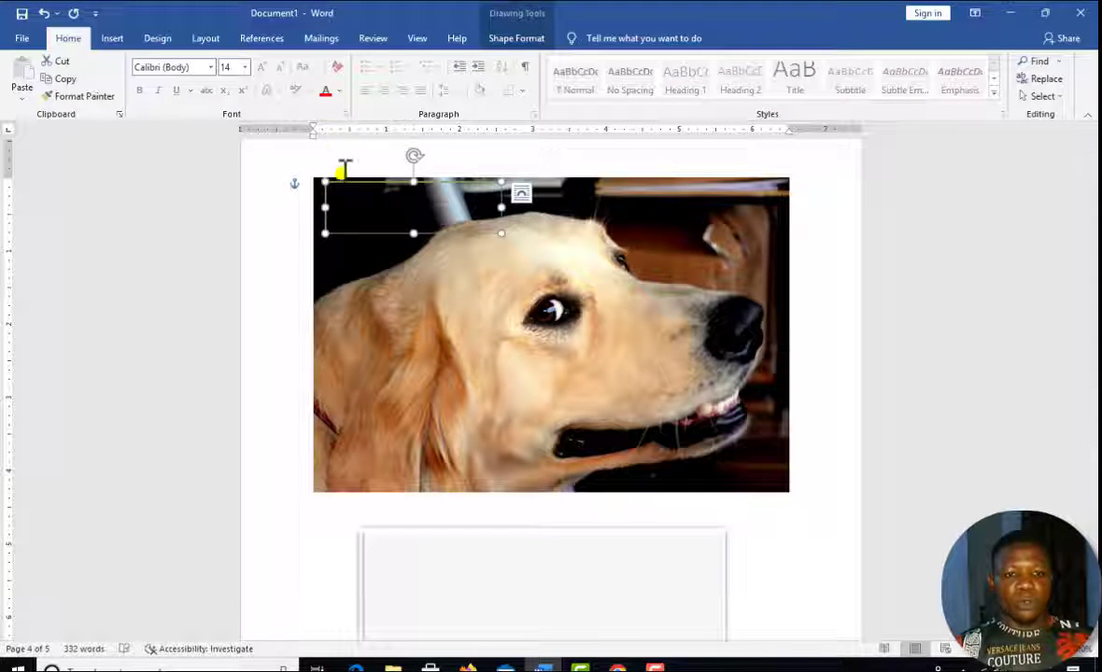
pyautogui.doubleClick(392, 170)
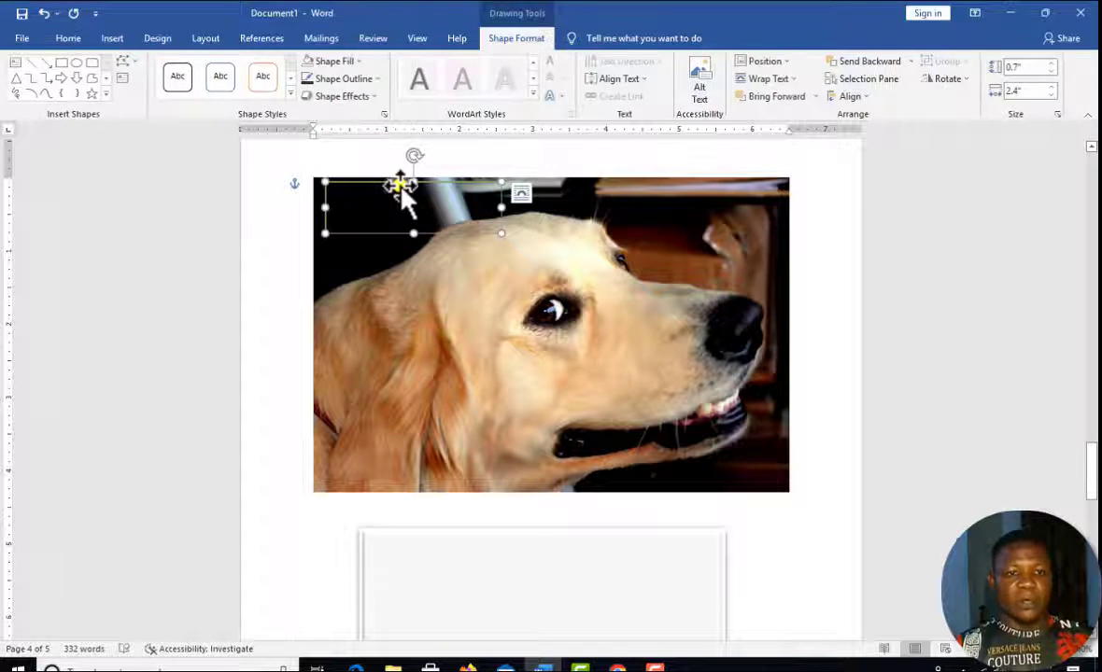
pyautogui.click(377, 81)
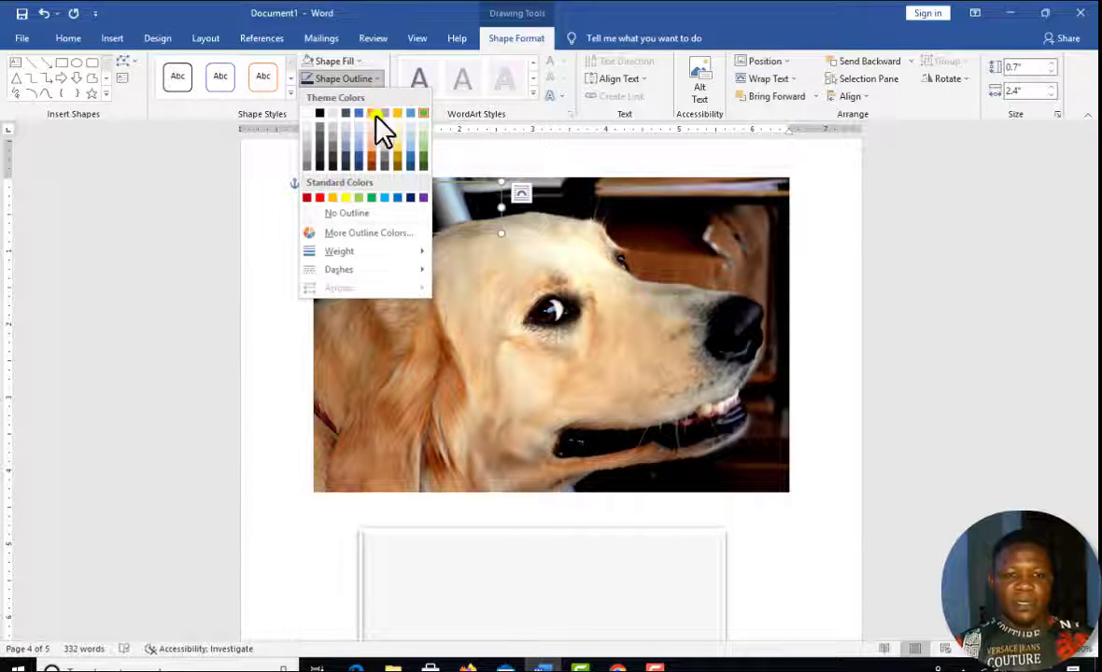
pyautogui.click(333, 213)
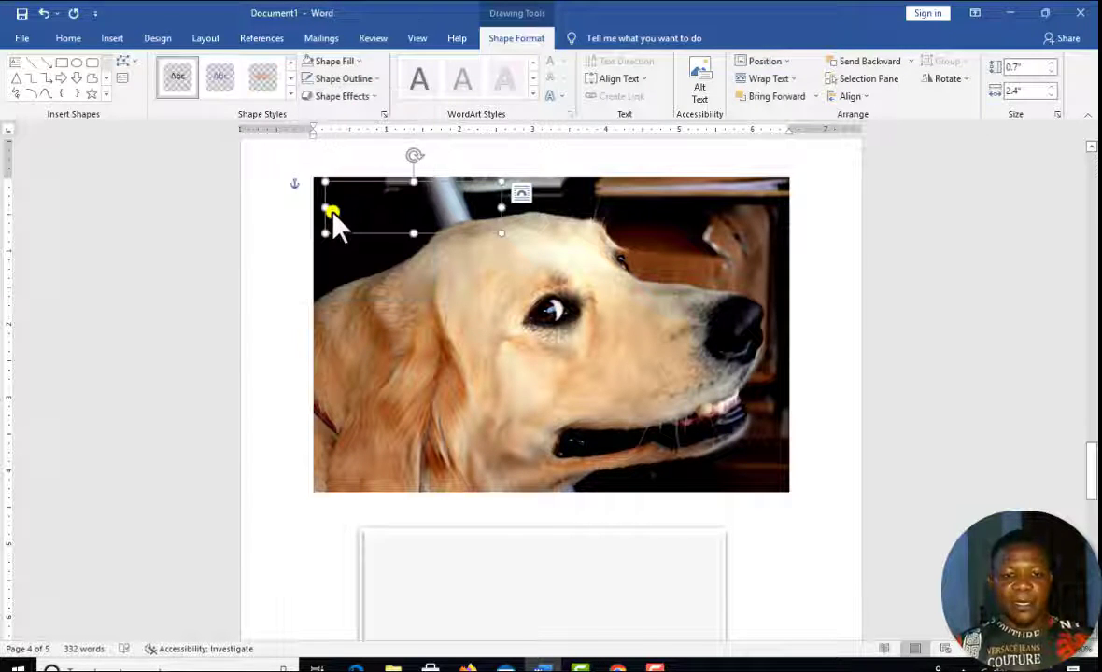
pyautogui.click(566, 307)
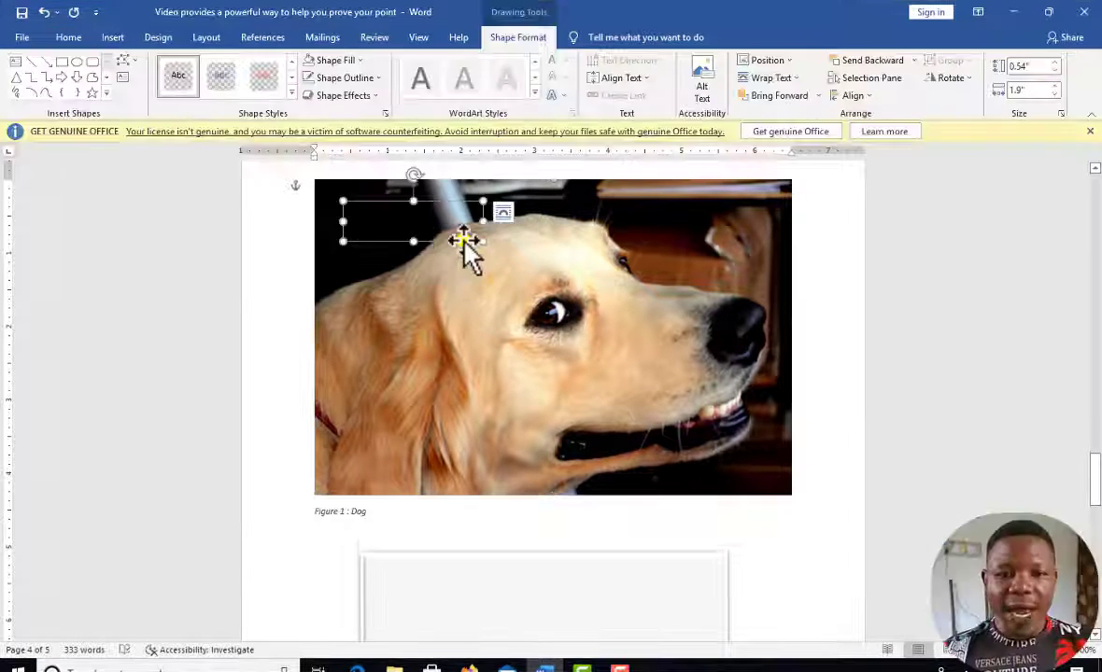
# Step: Add the text "THIS IS A DOG" inside the transparent rectangle on the dog picture
pyautogui.rightClick(464, 247)
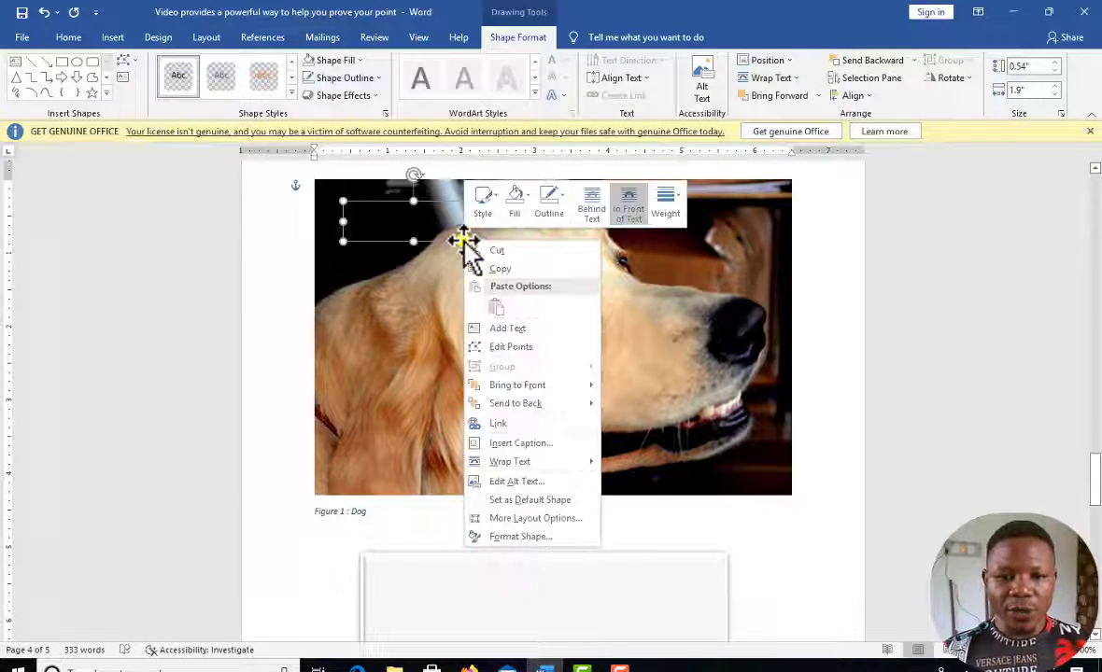
pyautogui.click(519, 327)
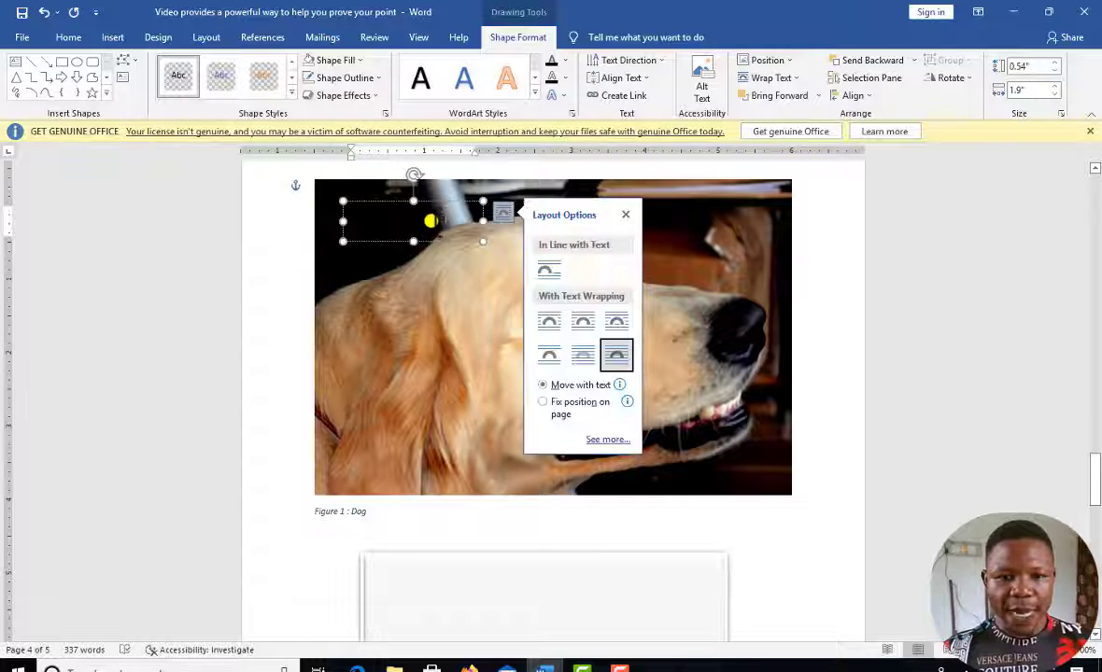
pyautogui.click(461, 218)
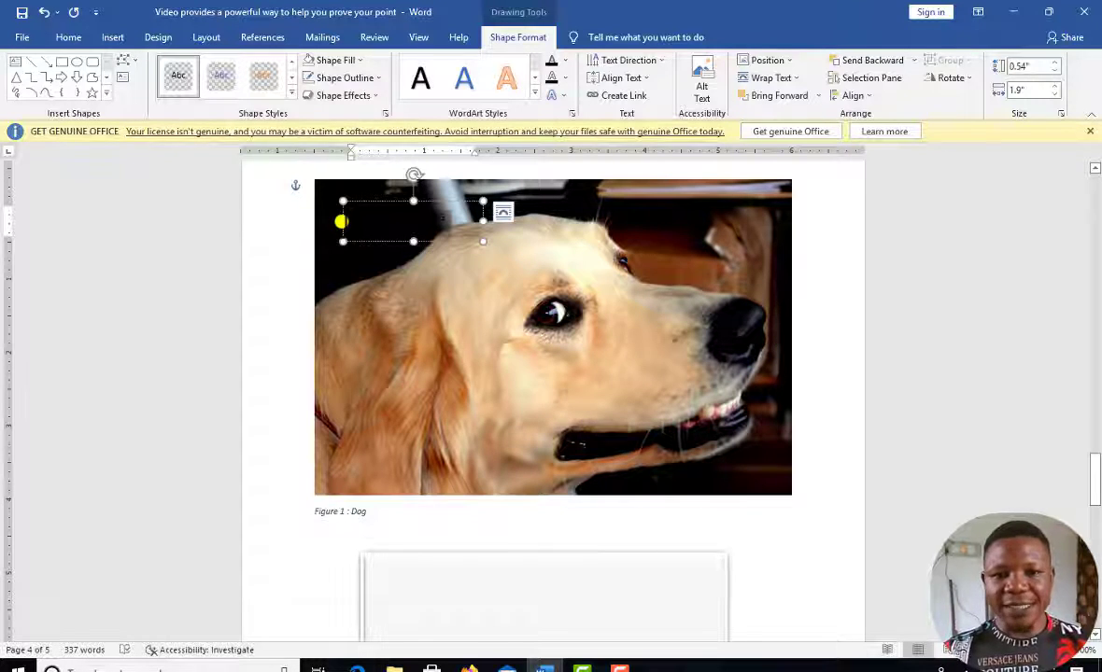
# Step: Change the font color of the "THIS IS A DOG" text to white
pyautogui.moveTo(342, 221); pyautogui.dragTo(342, 221)
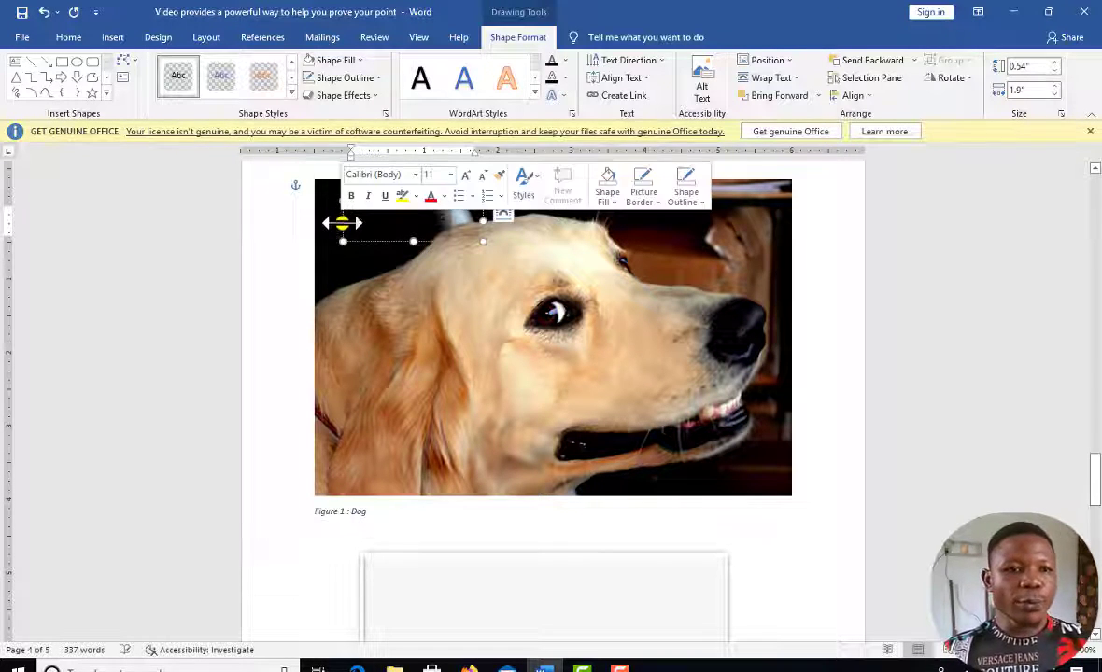
pyautogui.click(56, 37)
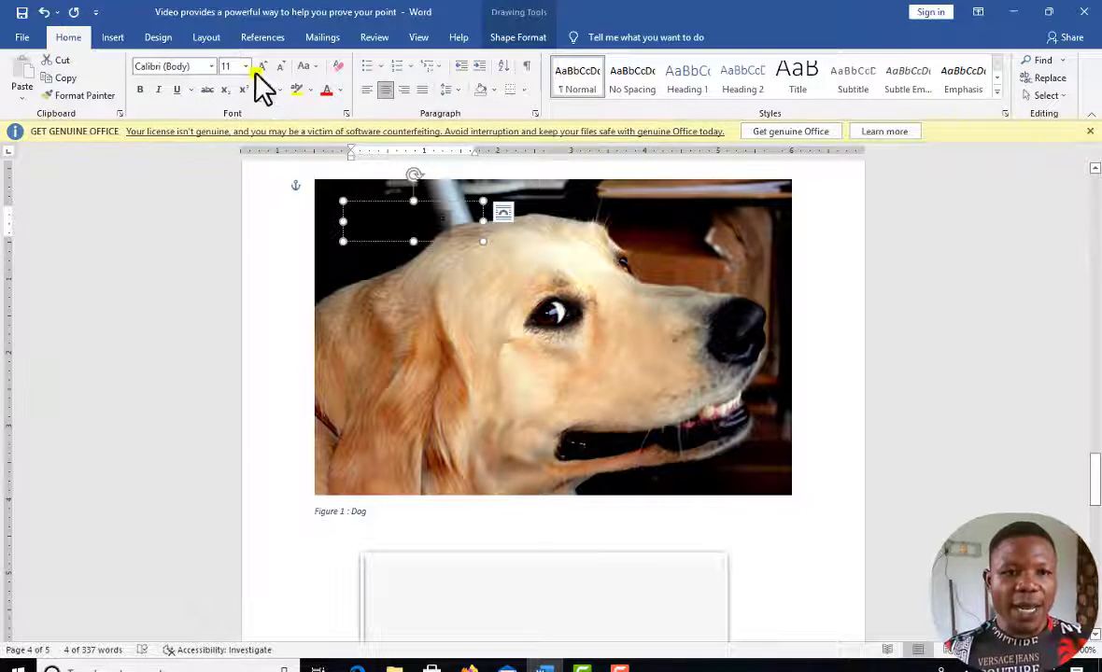
pyautogui.click(340, 90)
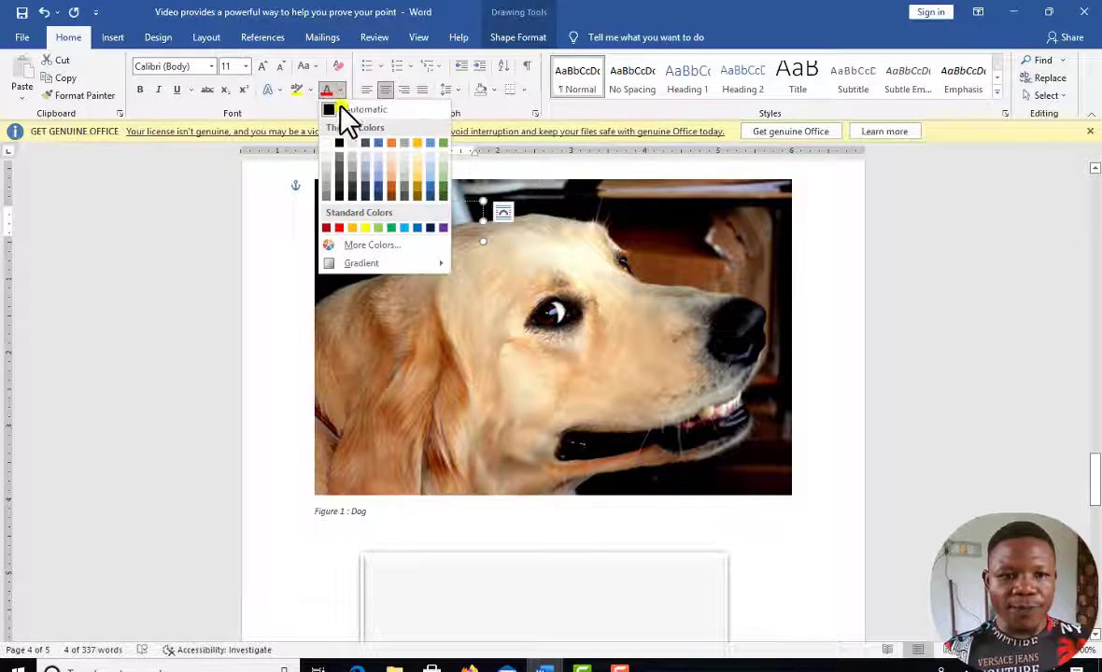
pyautogui.click(329, 143)
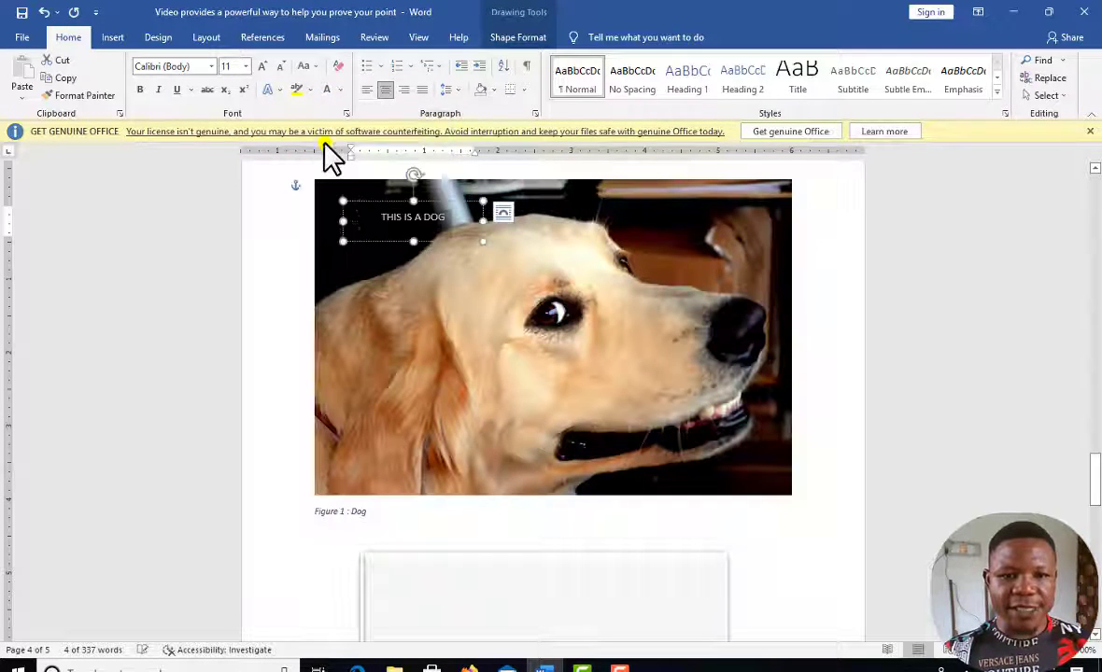
# Step: Set the font size of the "THIS IS A DOG" text to 18 and leave the text box
pyautogui.click(446, 225)
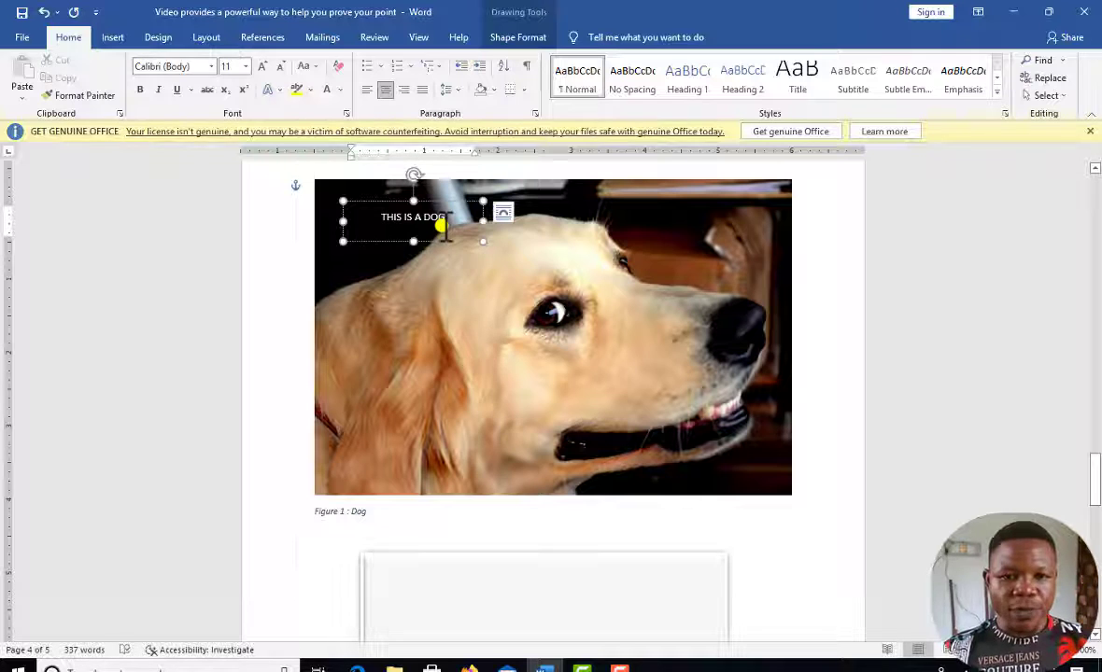
pyautogui.moveTo(449, 223); pyautogui.dragTo(382, 219)
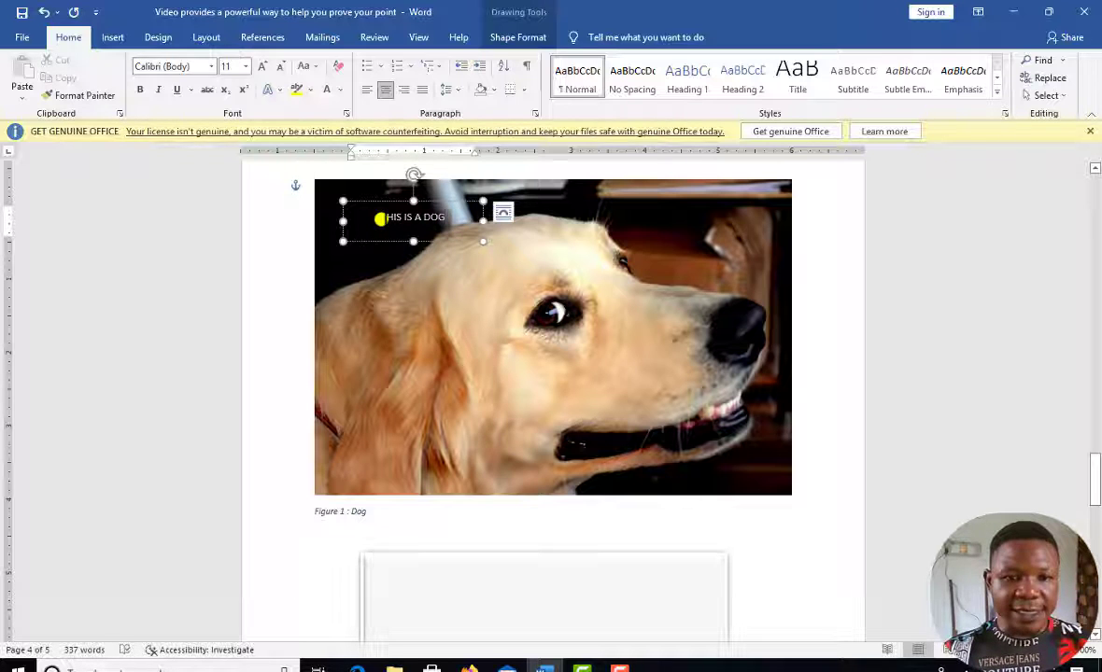
pyautogui.click(246, 67)
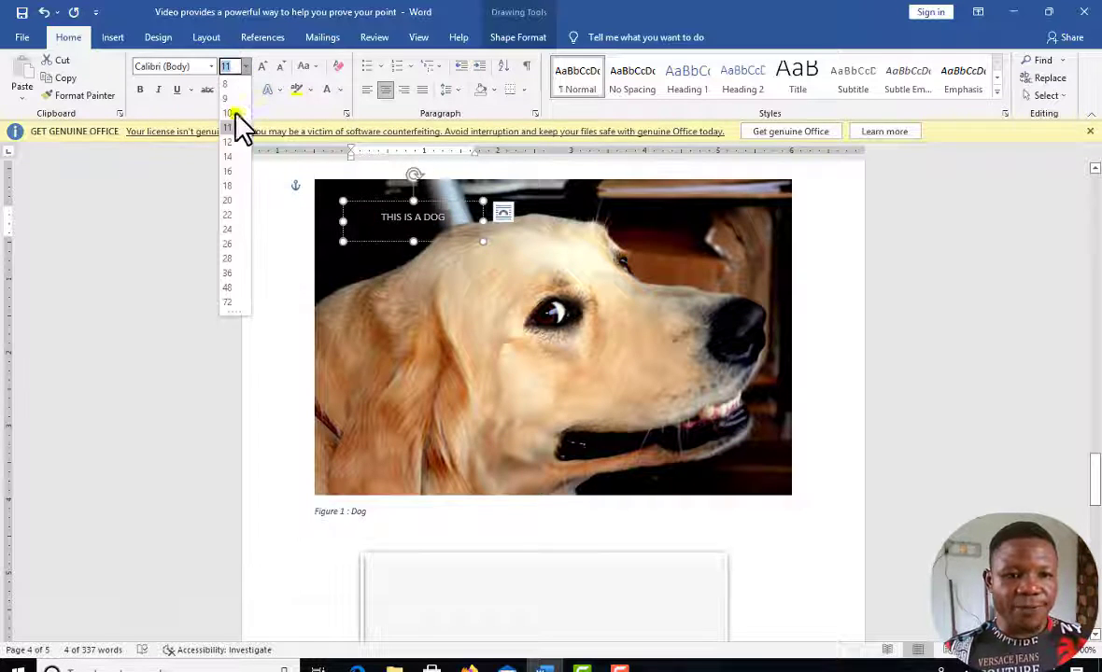
pyautogui.click(232, 186)
pyautogui.click(445, 294)
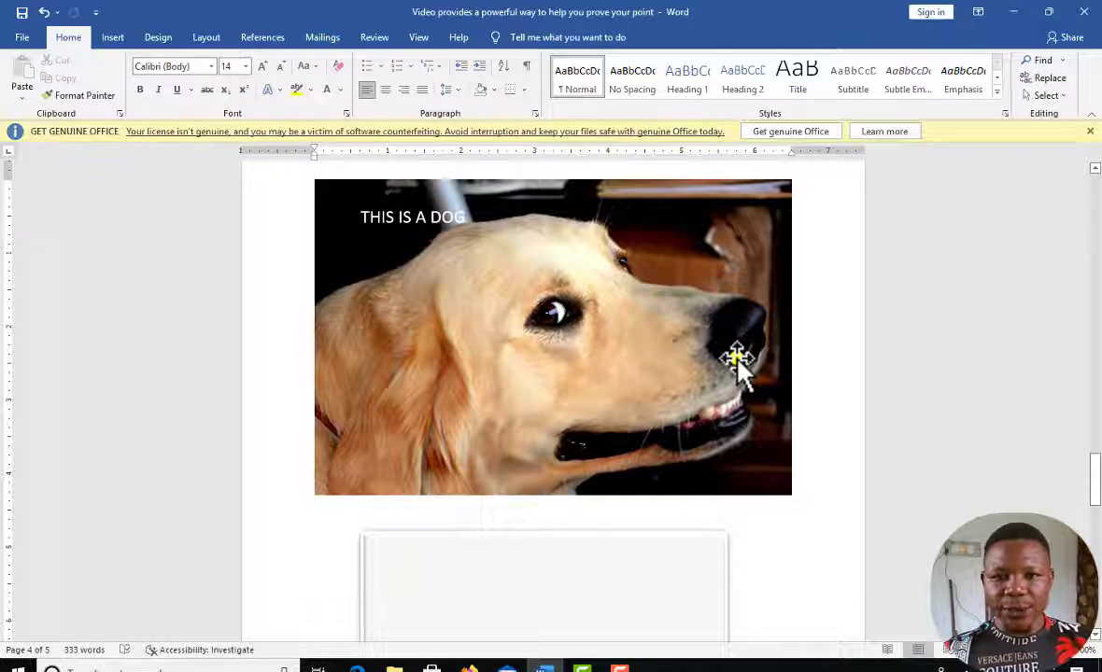
# Step: Start a caption for the dog picture and enter its text as "Figure 1: AN ILLUSTRATION OF DOG"
pyautogui.click(737, 359)
pyautogui.rightClick(737, 360)
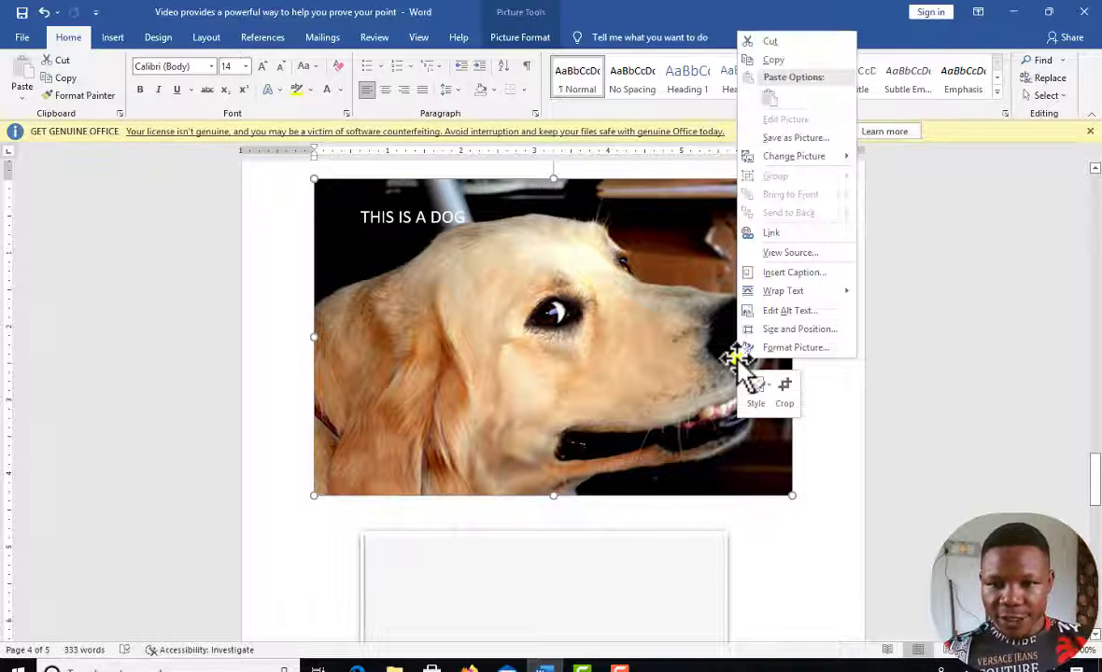
pyautogui.click(802, 274)
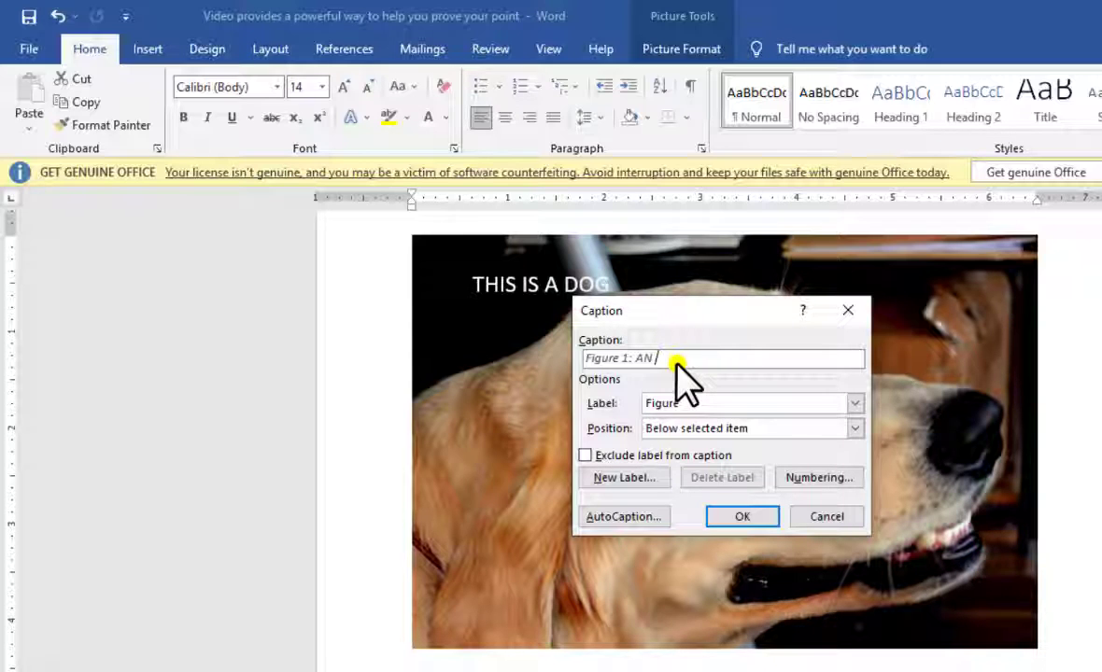
pyautogui.write('ILLUSTRATION')
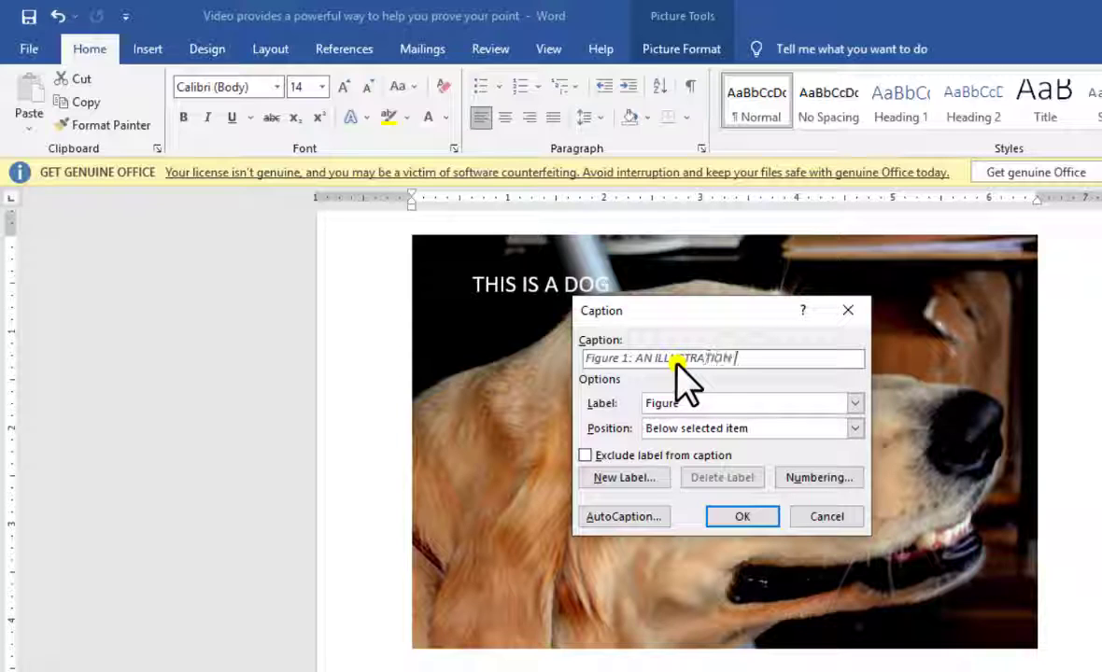
pyautogui.write(' OF DOG')
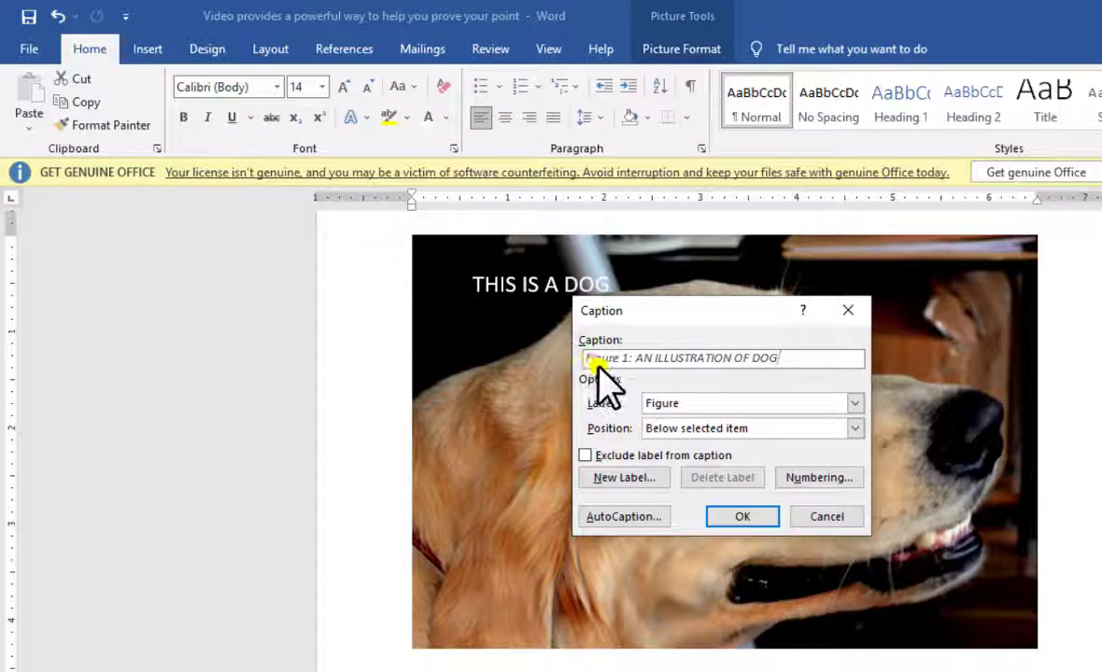
# Step: Try excluding the label from the dog picture's caption, and try the Equation and Table labels
pyautogui.click(585, 456)
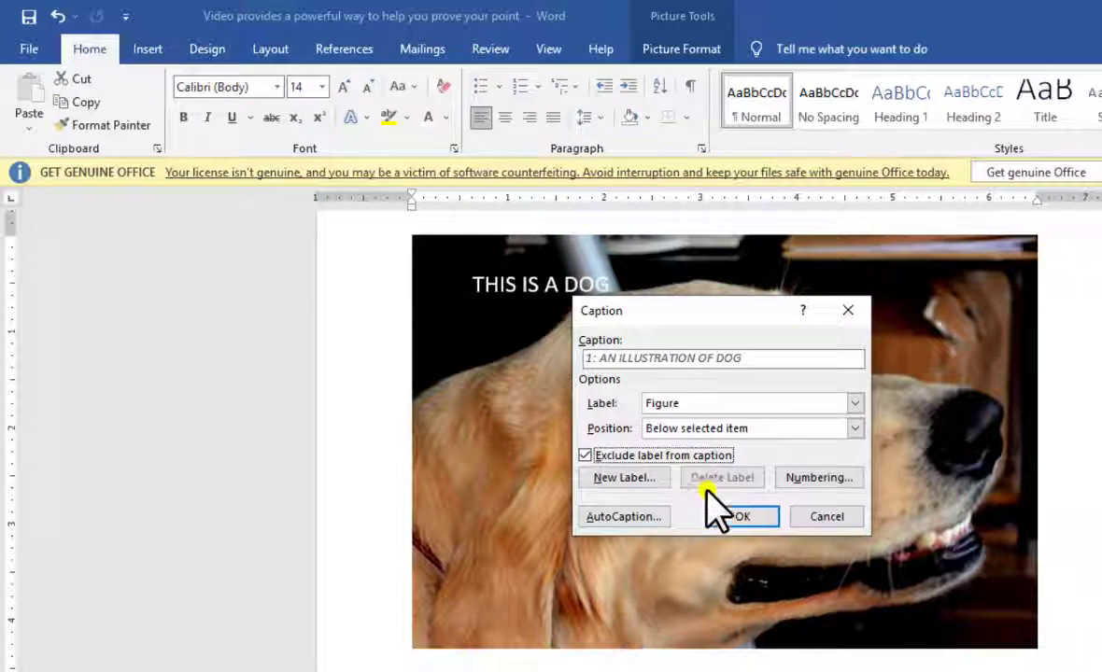
pyautogui.click(588, 455)
pyautogui.click(760, 402)
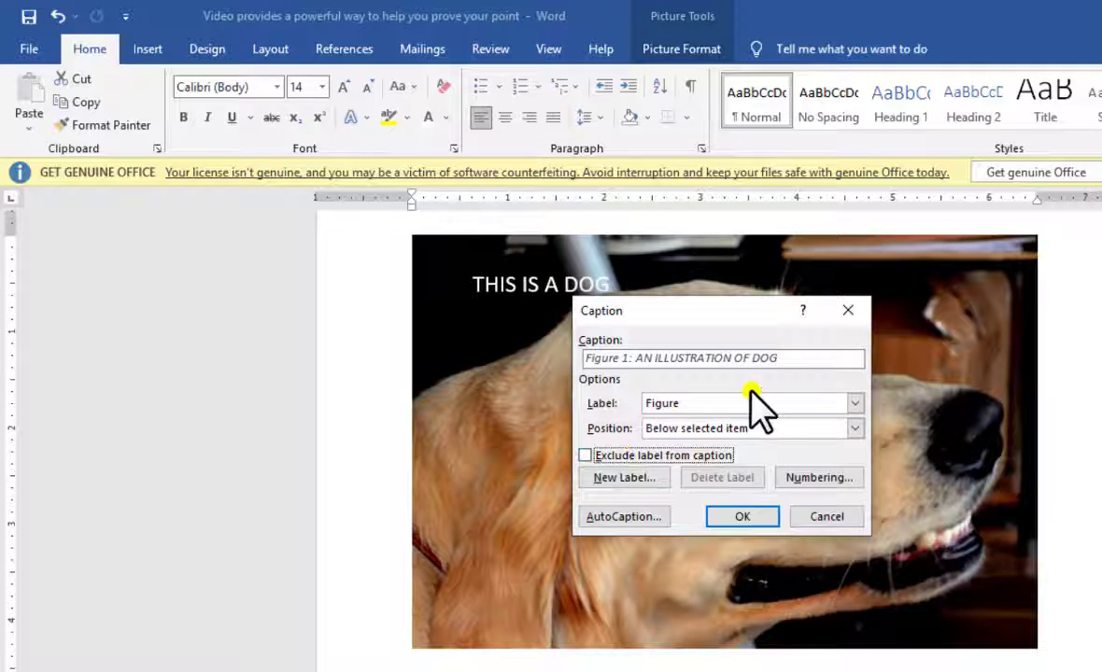
pyautogui.click(729, 423)
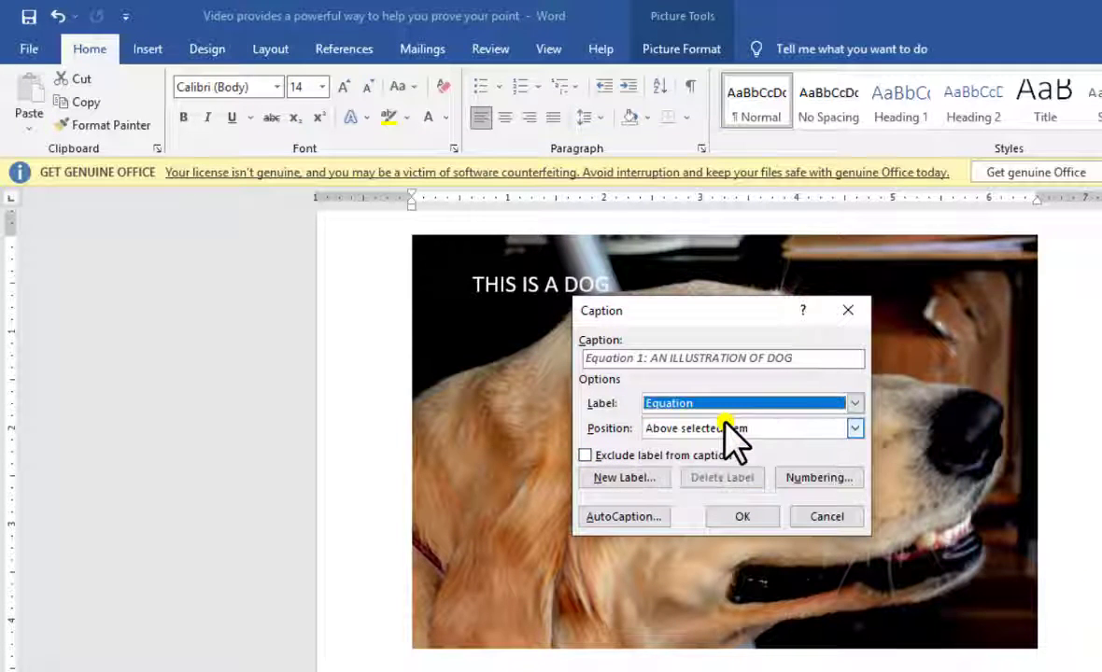
pyautogui.click(753, 402)
pyautogui.click(705, 447)
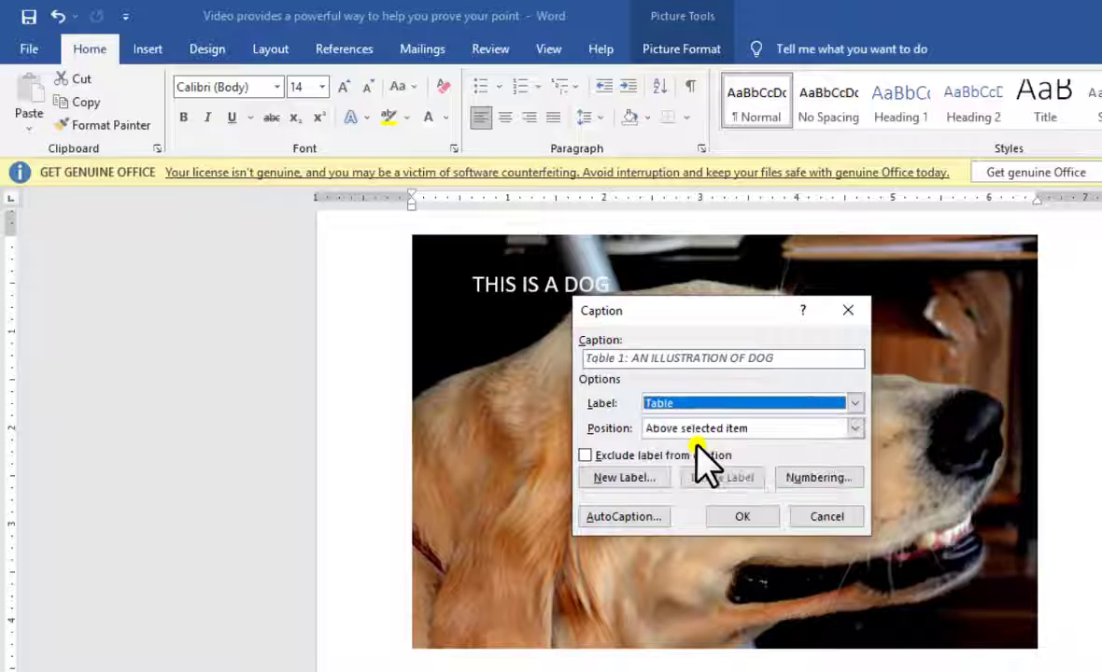
# Step: Set the caption label to Figure and insert the caption below the dog picture
pyautogui.click(745, 407)
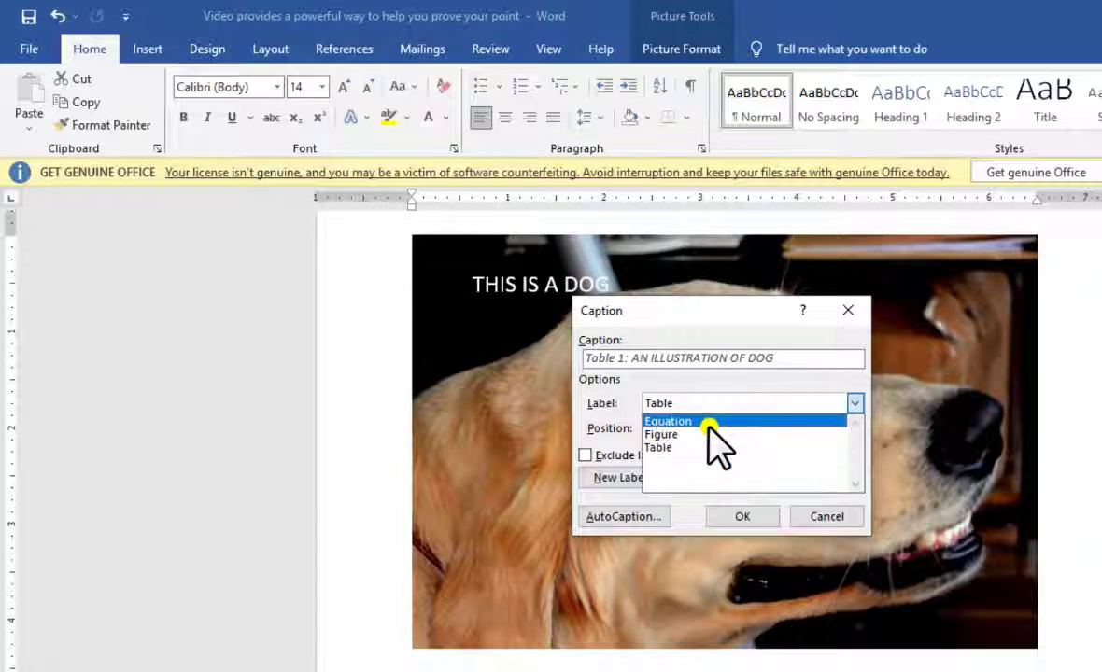
pyautogui.click(710, 435)
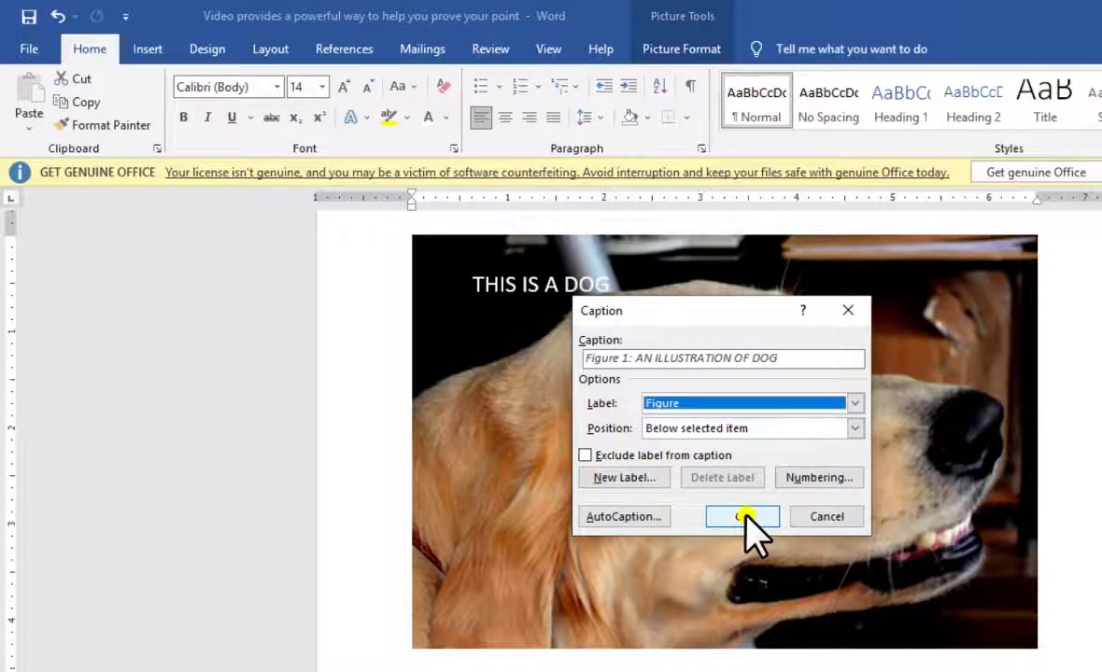
pyautogui.click(744, 517)
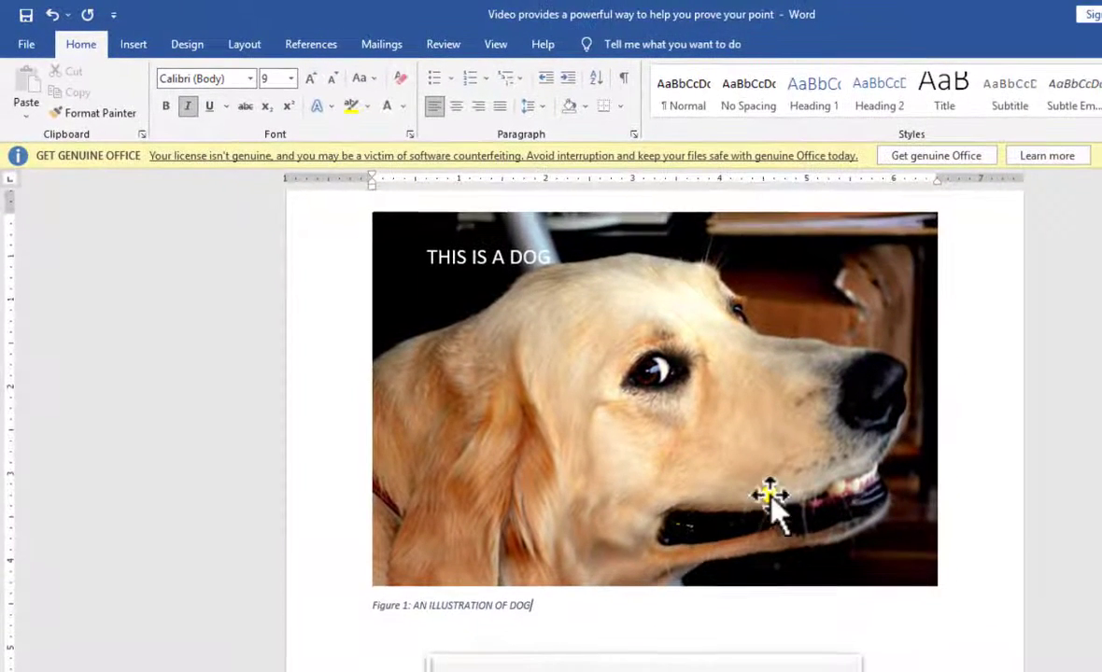
# Step: Open the icon gallery and browse its categories, including Analytics, Animals, Apparel and Arrows
pyautogui.scroll(-3, 618, 546)
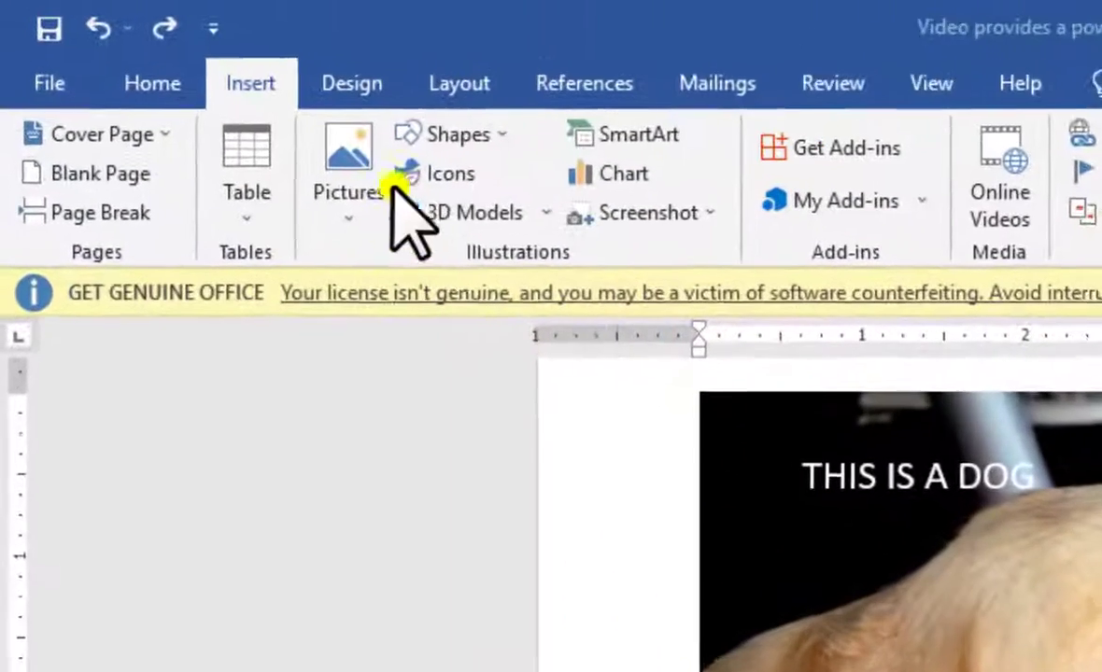
pyautogui.click(449, 180)
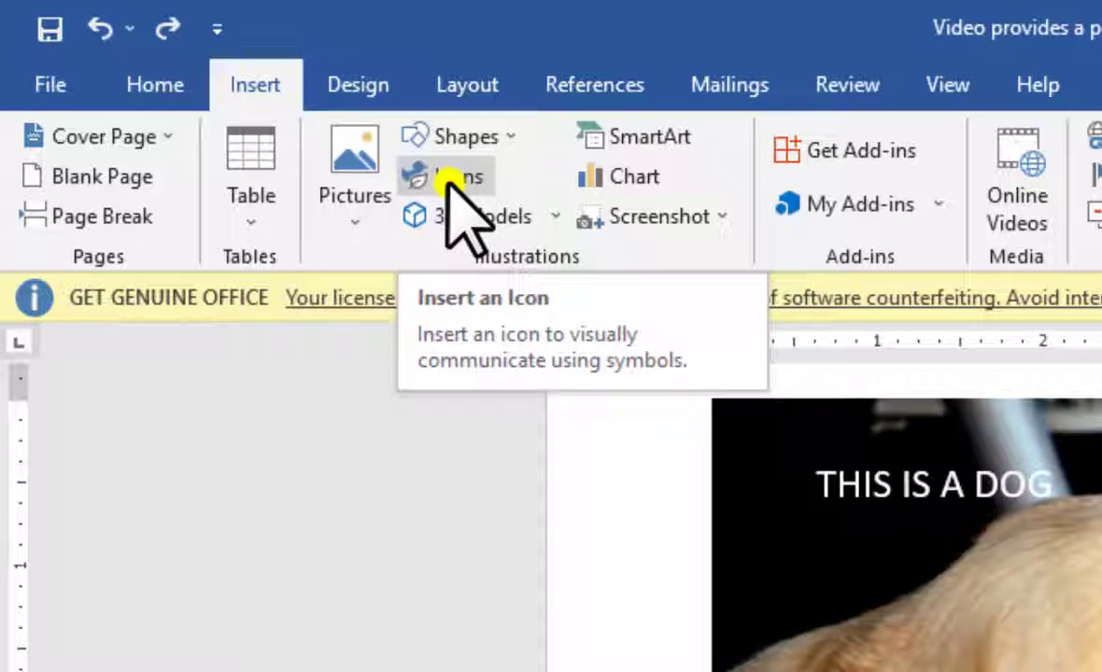
pyautogui.click(448, 180)
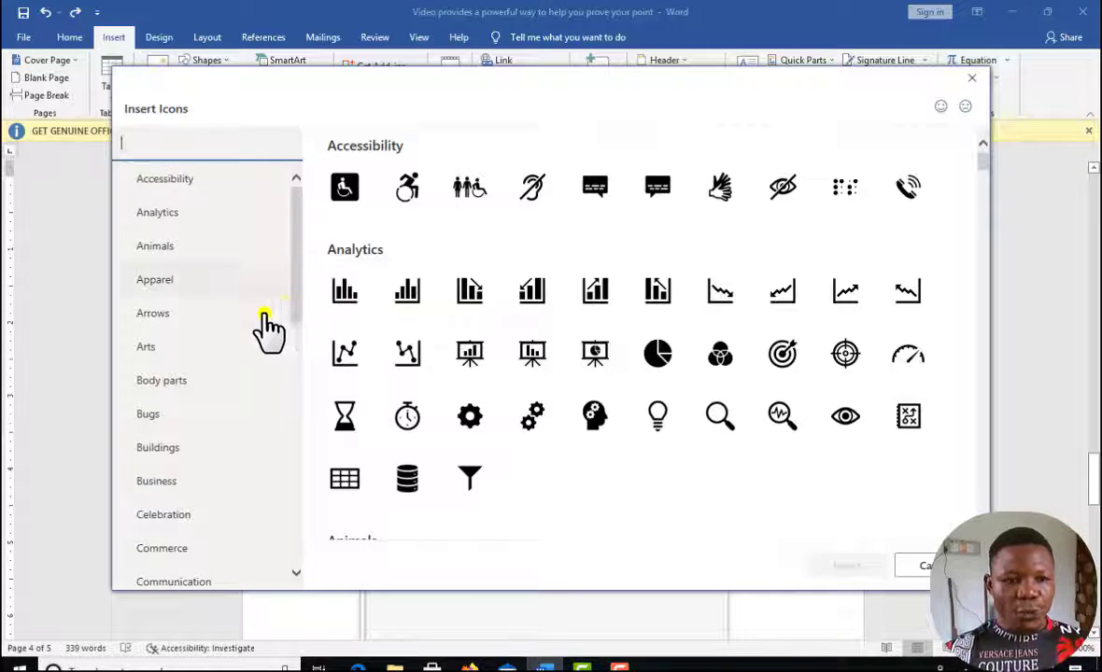
pyautogui.scroll(-10, 266, 327)
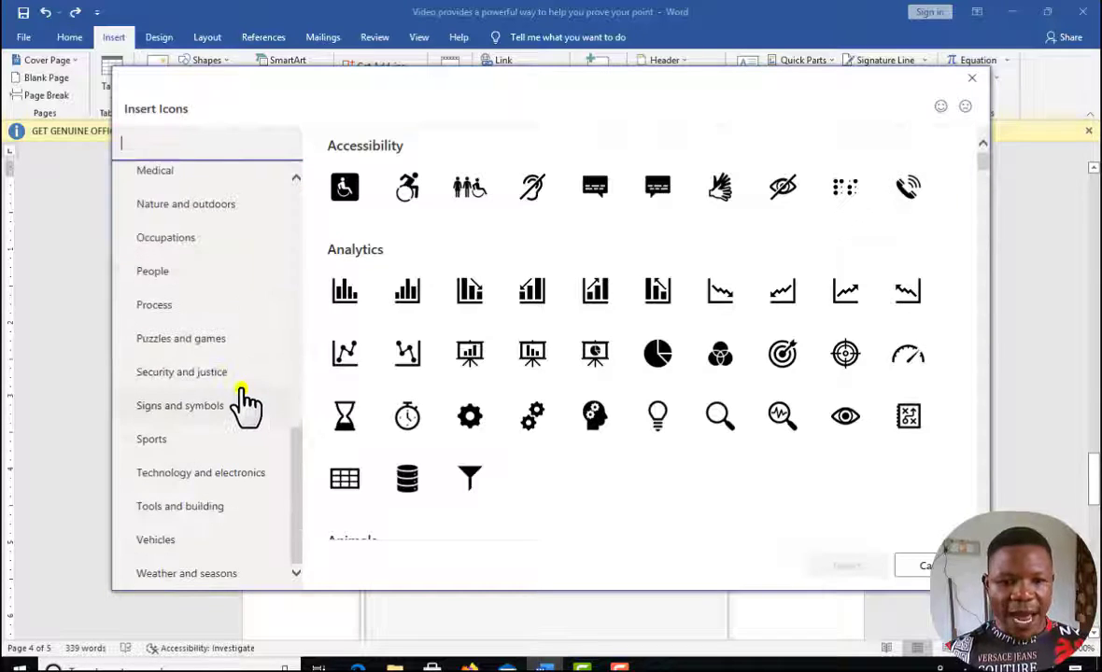
pyautogui.scroll(10, 252, 416)
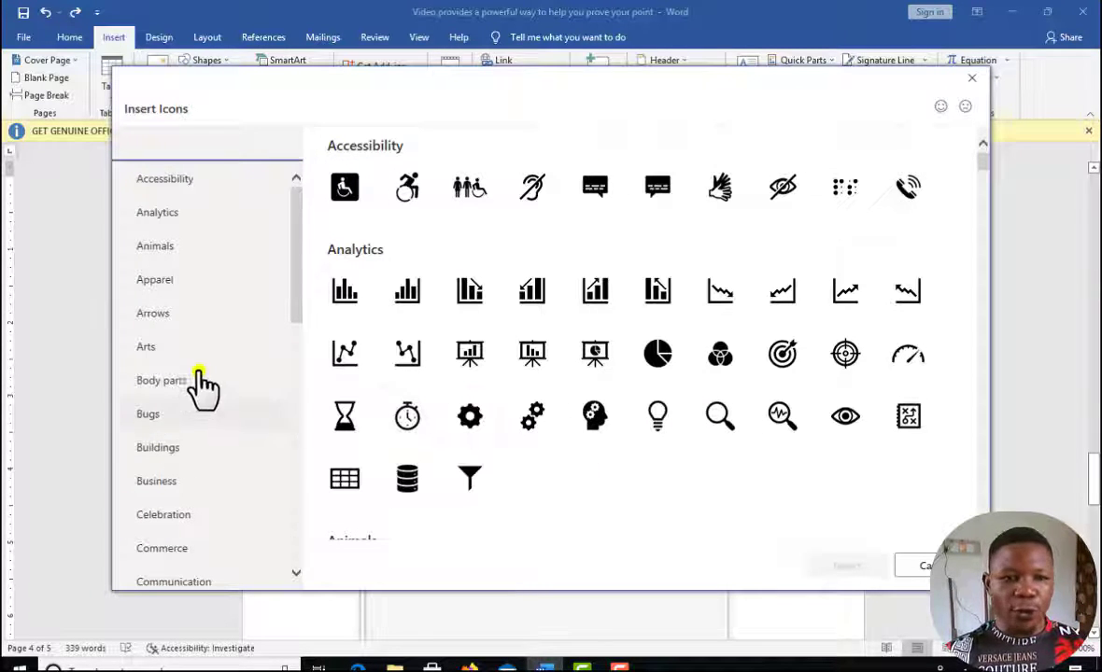
pyautogui.click(161, 214)
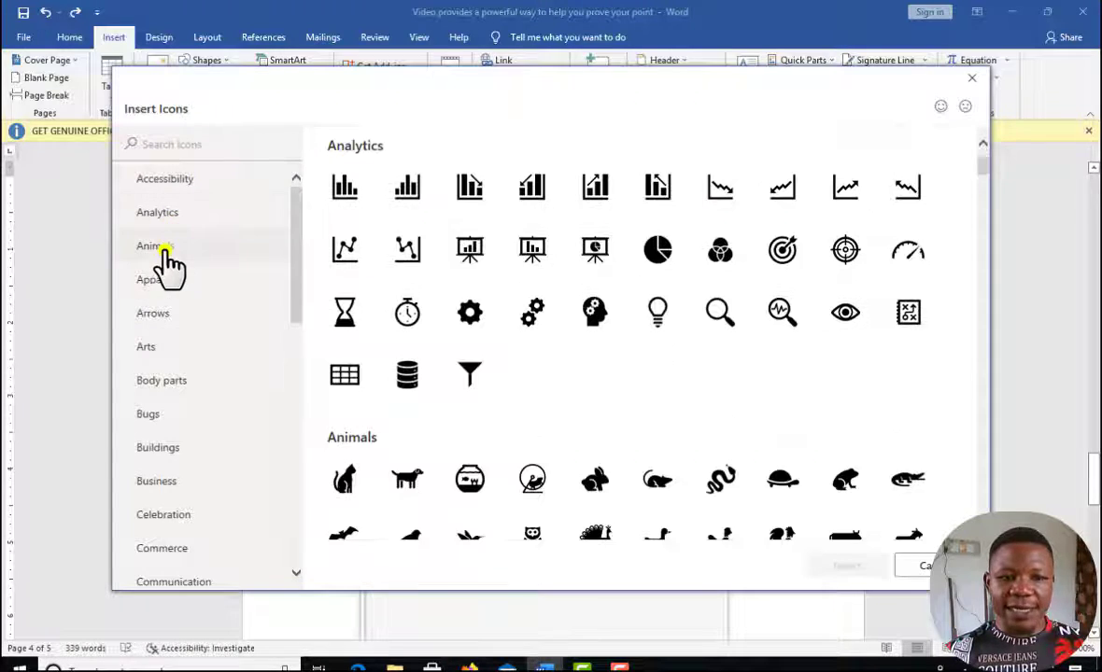
pyautogui.click(157, 246)
pyautogui.click(154, 291)
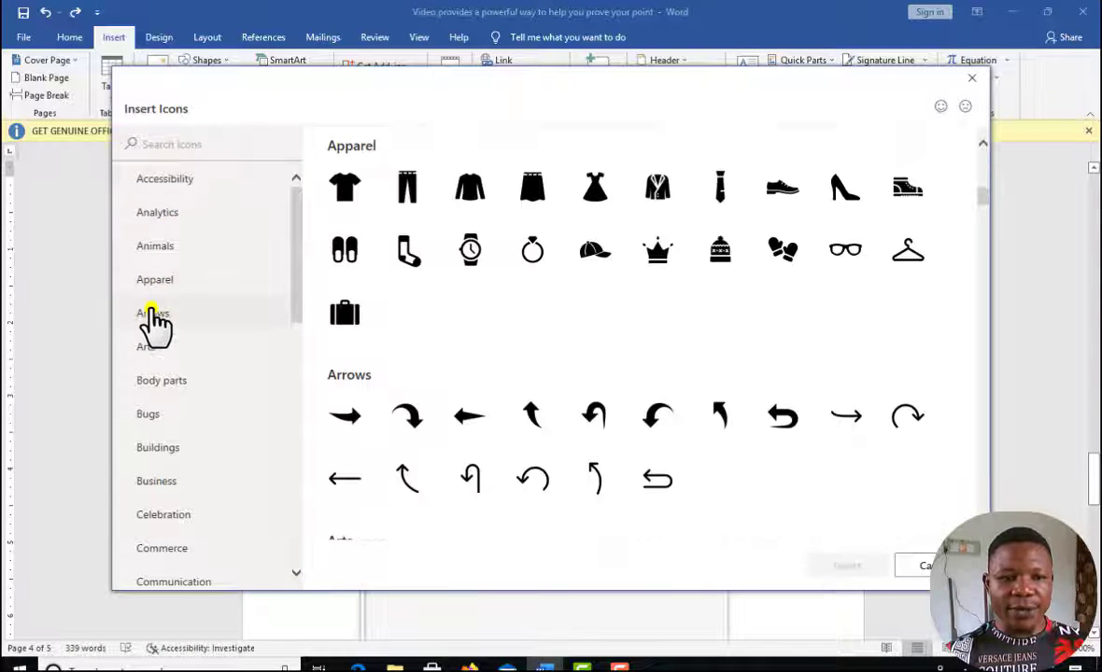
pyautogui.click(157, 315)
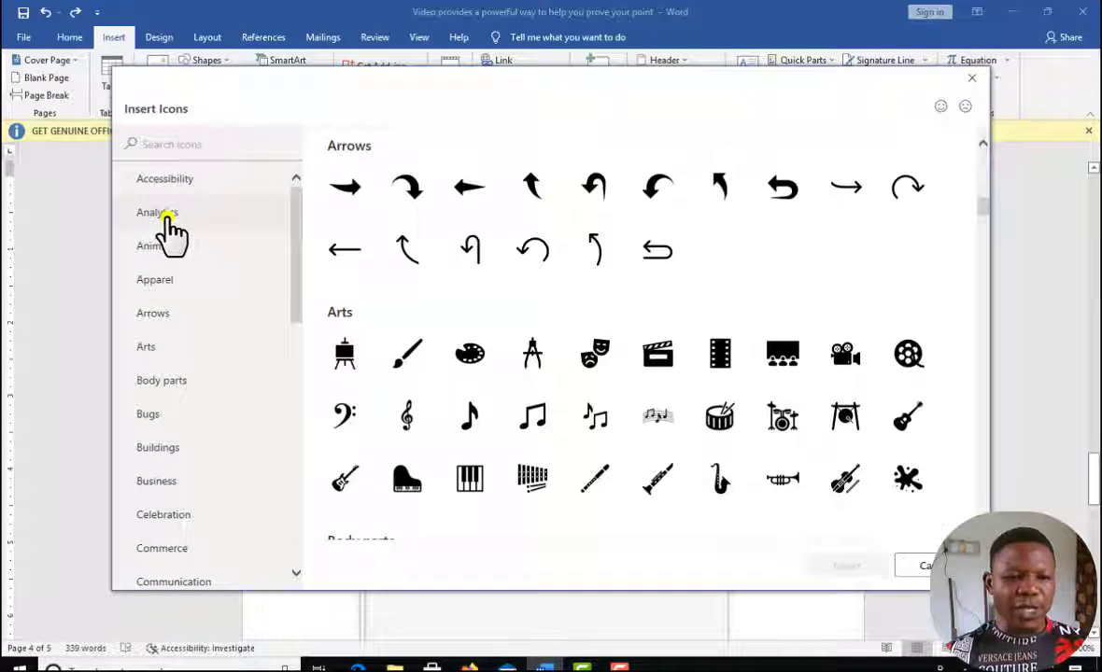
pyautogui.scroll(-4, 161, 243)
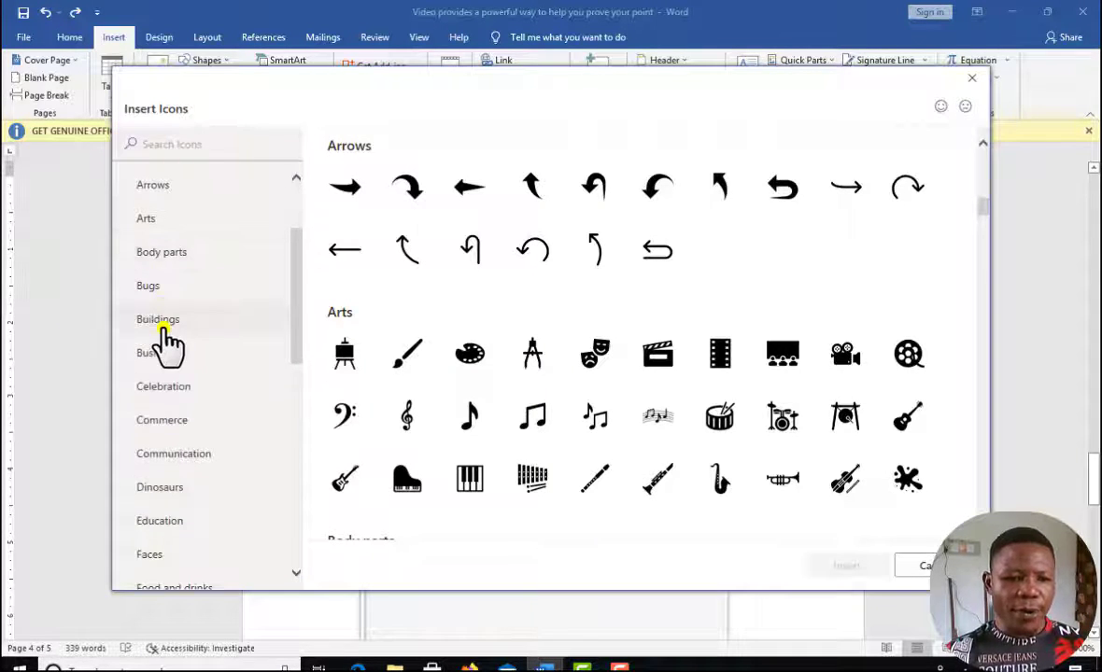
pyautogui.scroll(2, 161, 299)
pyautogui.scroll(2, 168, 248)
# Step: Insert the sitting cat icon from the Animals category below the dog picture's caption
pyautogui.click(187, 214)
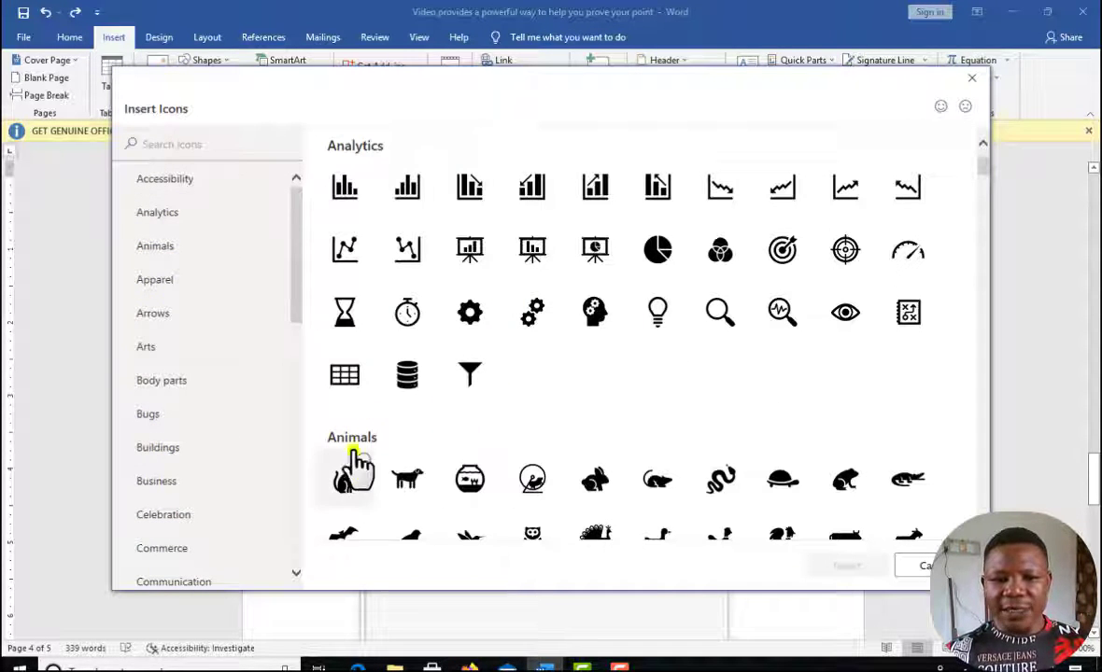
pyautogui.scroll(-4, 467, 453)
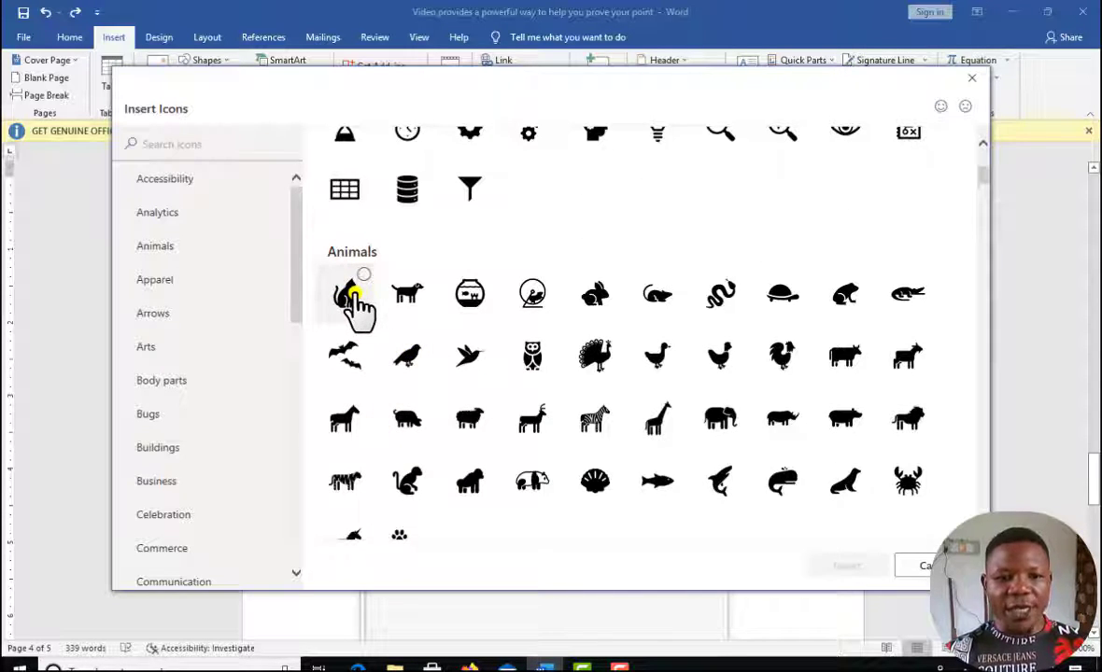
pyautogui.click(355, 295)
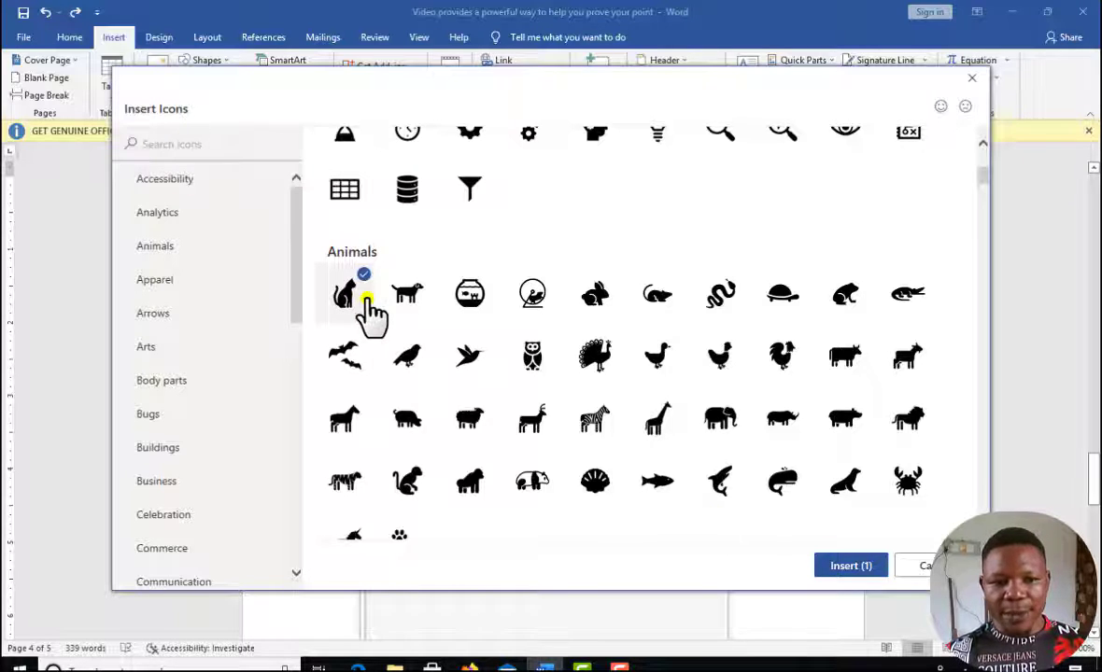
pyautogui.click(850, 566)
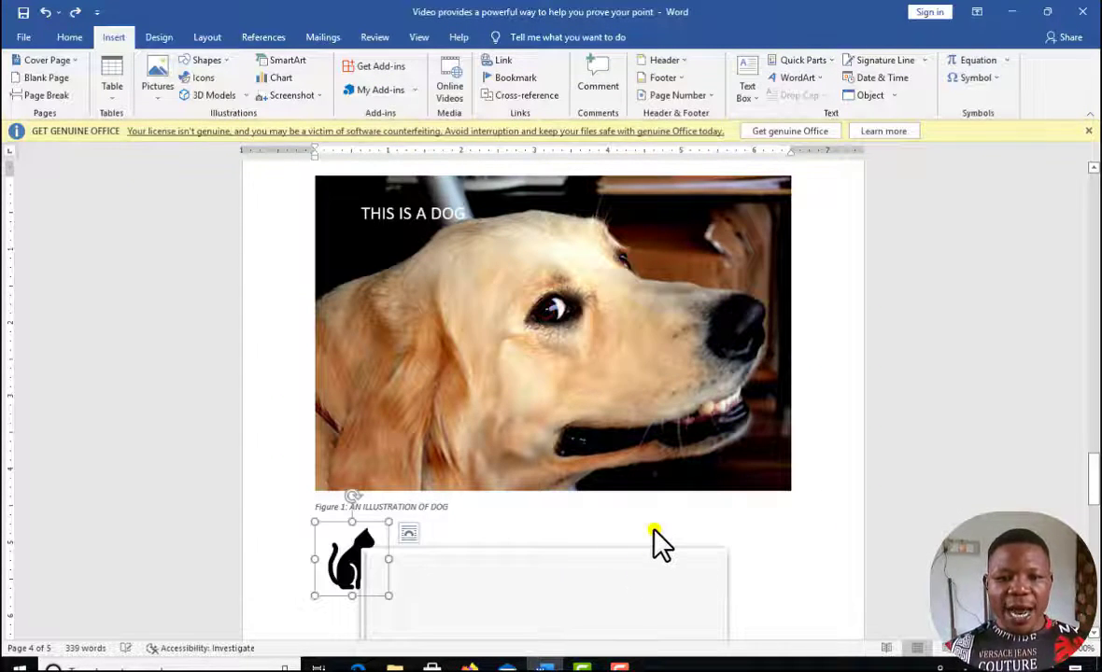
pyautogui.scroll(-4, 657, 540)
pyautogui.scroll(4, 616, 495)
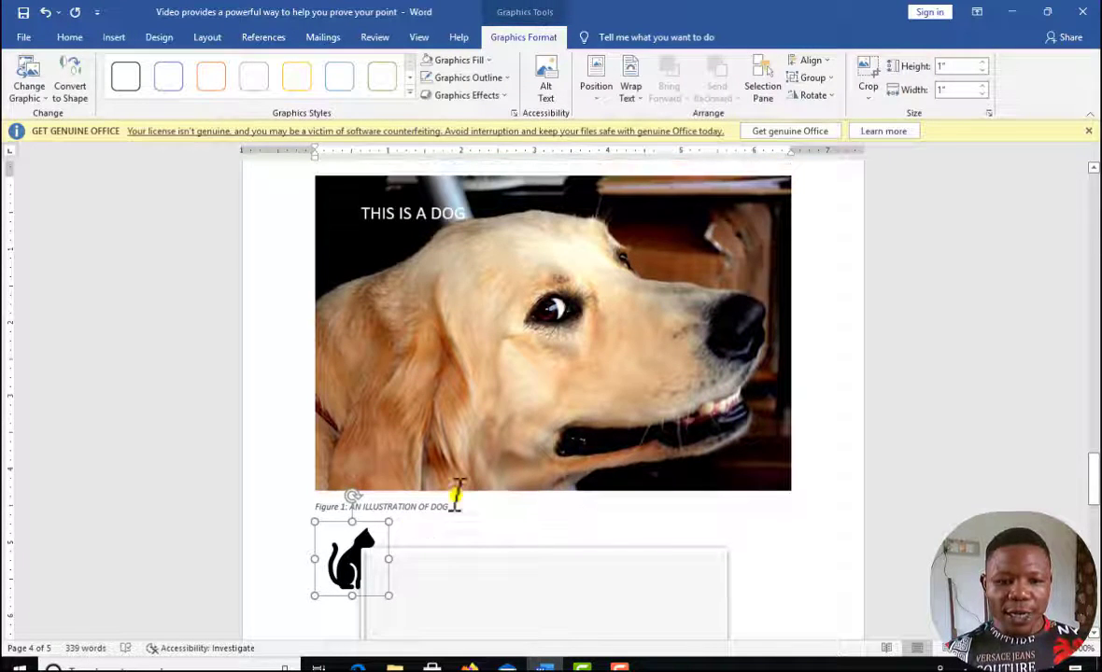
pyautogui.scroll(-2, 455, 486)
pyautogui.scroll(2, 603, 381)
pyautogui.scroll(1, 573, 394)
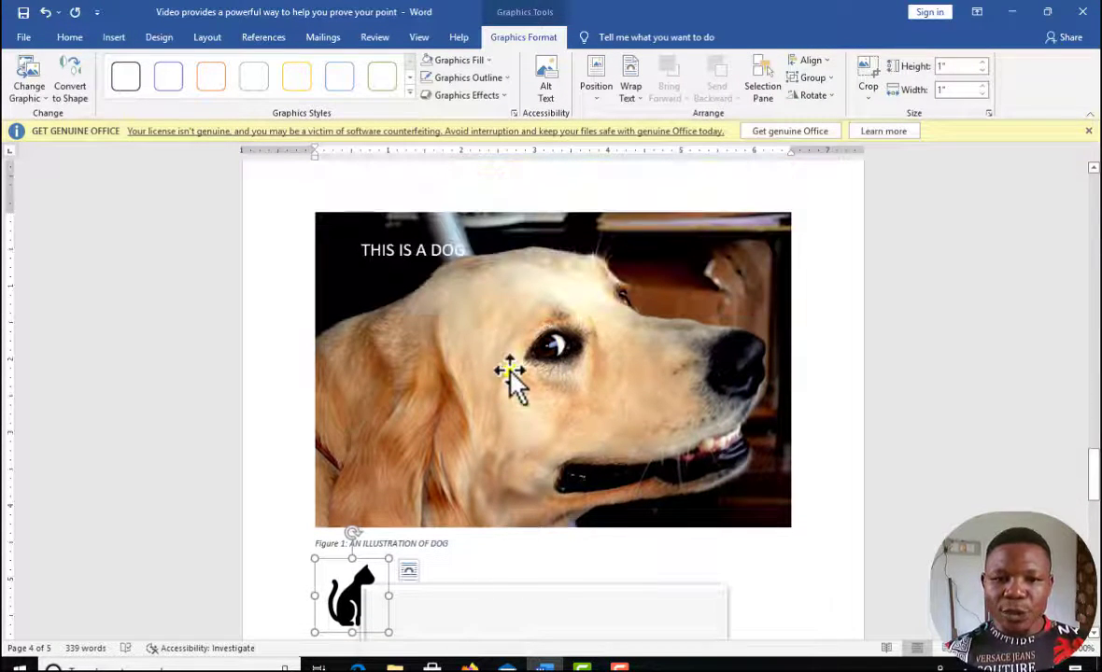
pyautogui.scroll(-2, 551, 397)
pyautogui.scroll(2, 588, 374)
pyautogui.scroll(-5, 420, 551)
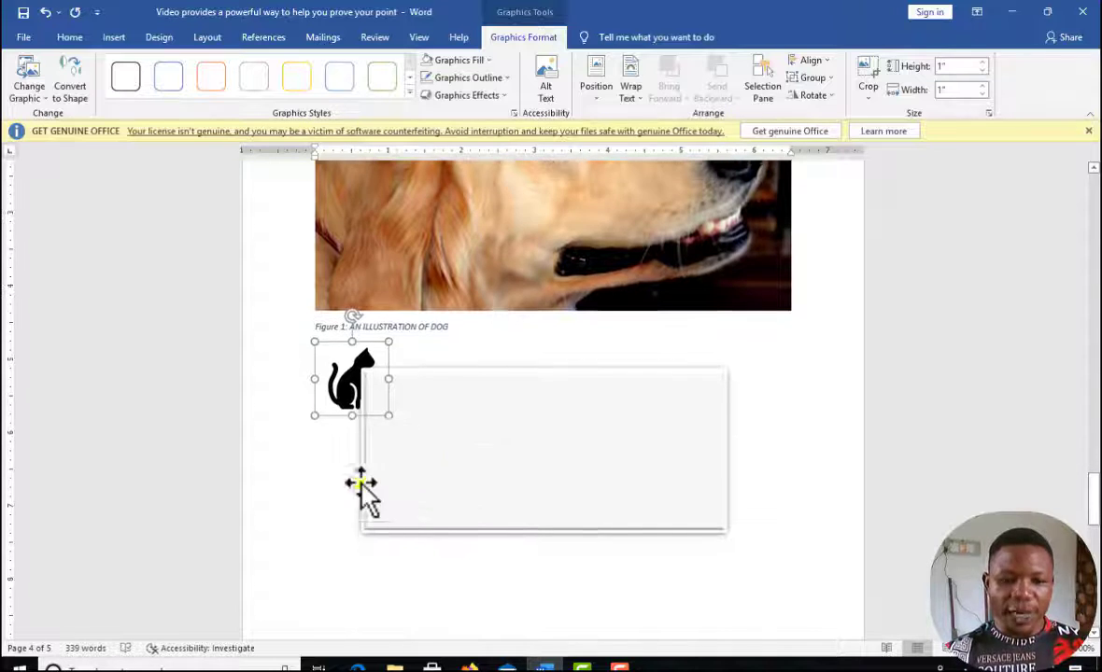
# Step: Try to move the cat icon further down the page, away from the caption
pyautogui.moveTo(343, 397); pyautogui.dragTo(366, 523)
pyautogui.moveTo(474, 635); pyautogui.dragTo(484, 447)
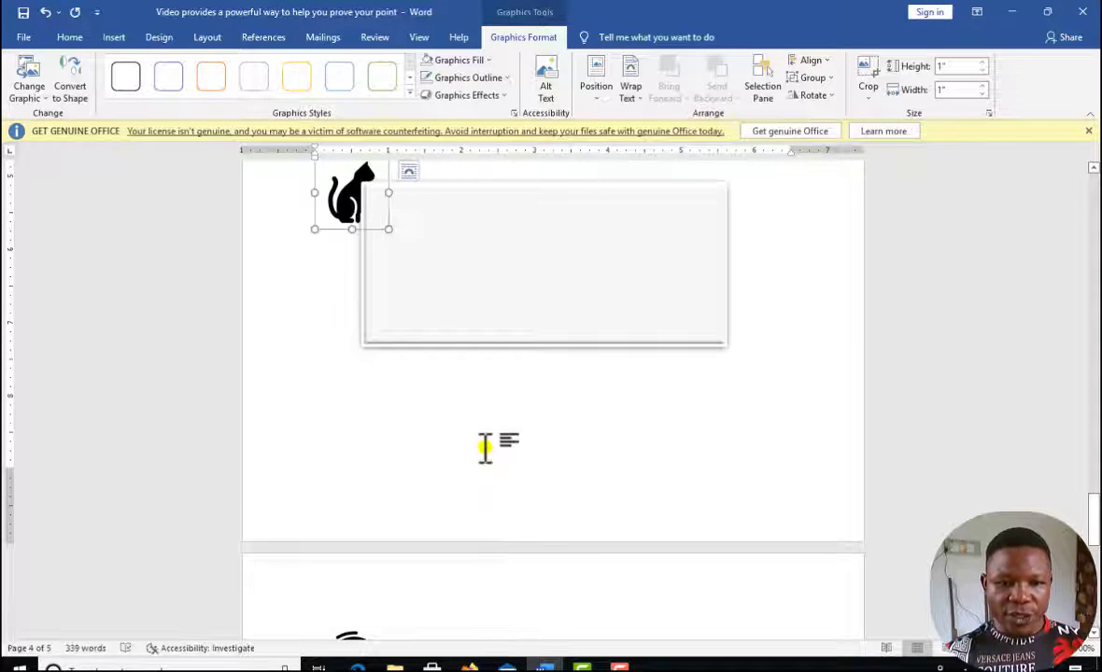
pyautogui.scroll(3, 477, 397)
# Step: Insert three blank lines after the cat icon to push the empty gray rectangle clear of it
pyautogui.click(471, 377)
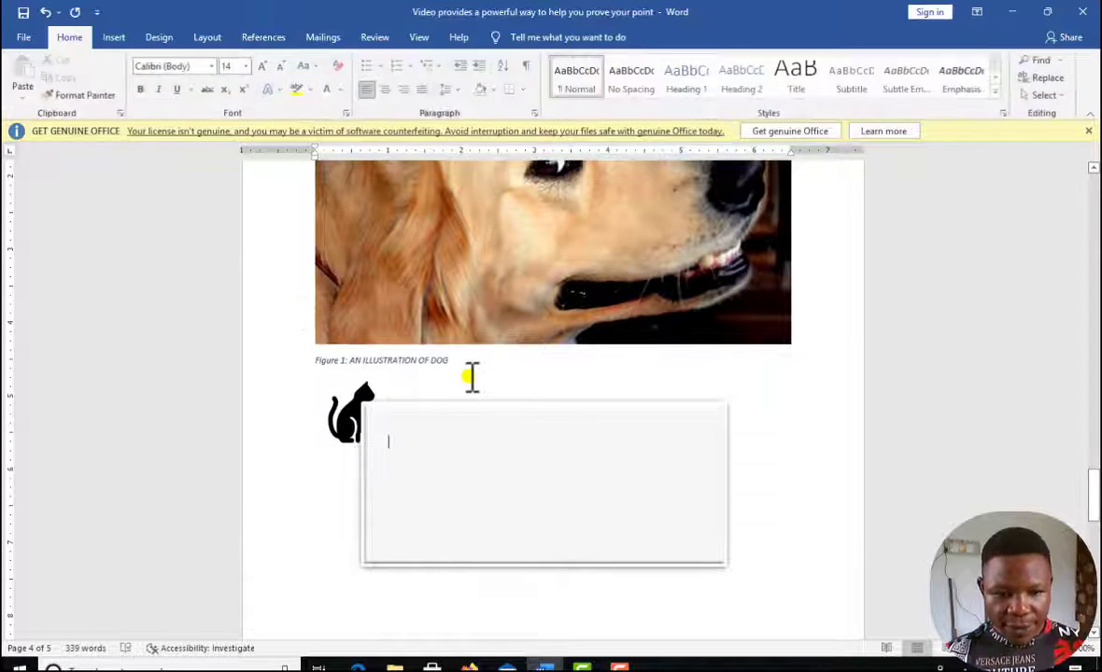
pyautogui.press('Return')
pyautogui.press('Return')
pyautogui.press('Return')
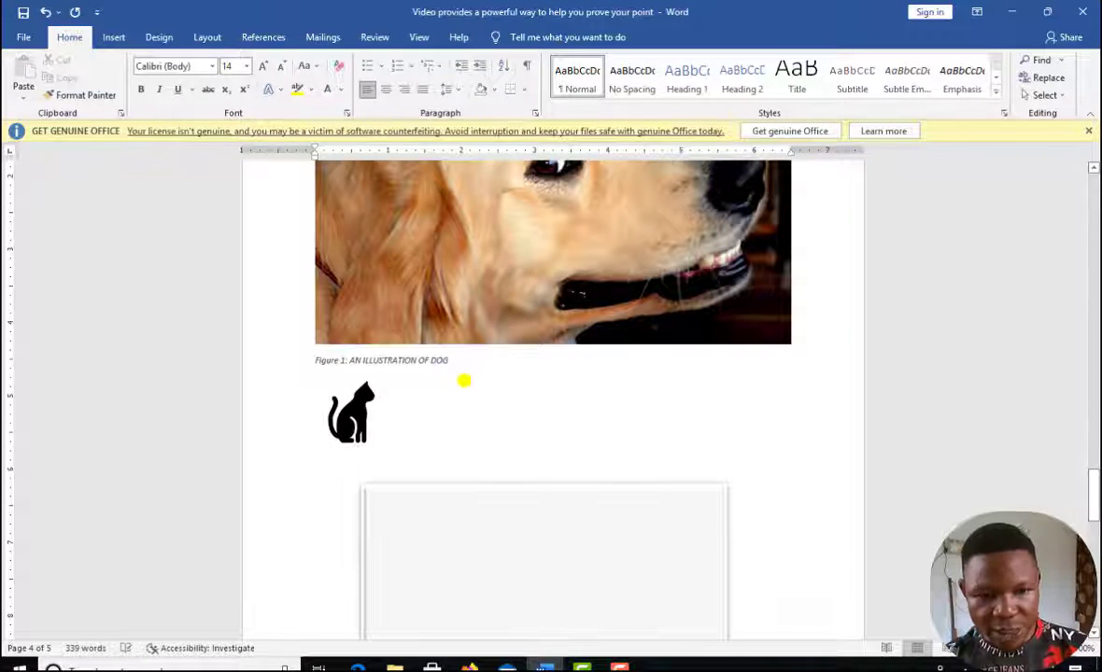
# Step: Try to move the cat icon sideways into the blank area between the figure caption and the gray rectangle
pyautogui.click(363, 425)
pyautogui.moveTo(363, 425); pyautogui.dragTo(456, 434)
pyautogui.moveTo(362, 406); pyautogui.dragTo(495, 486)
pyautogui.scroll(1, 495, 482)
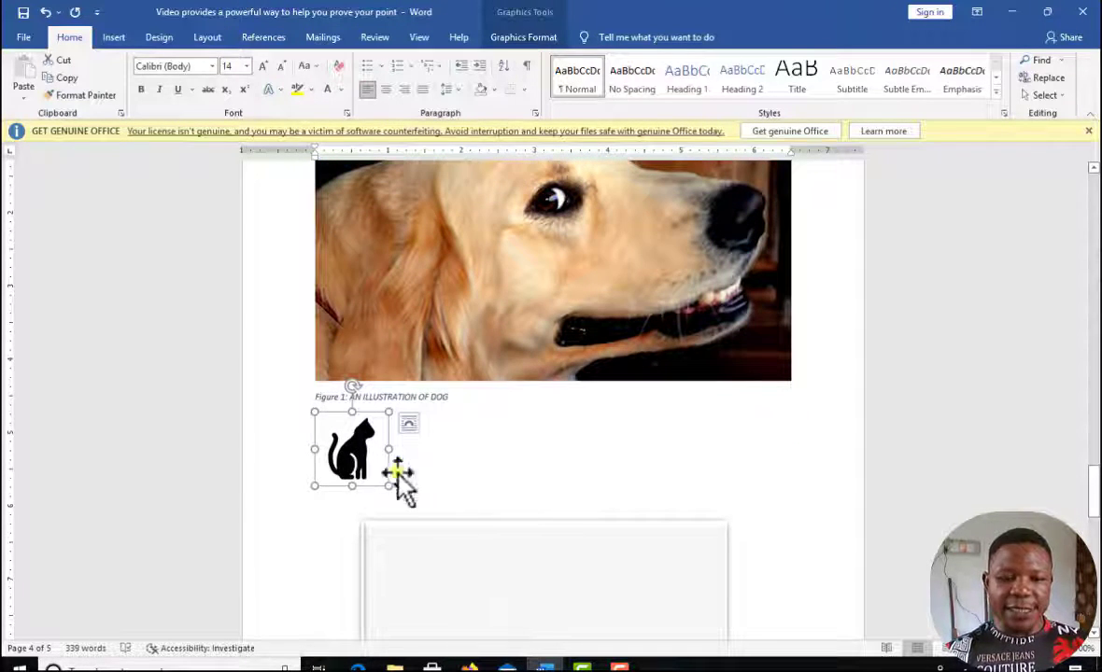
# Step: Open the stock 3D models library for inserting a model into the document
pyautogui.scroll(10, 458, 475)
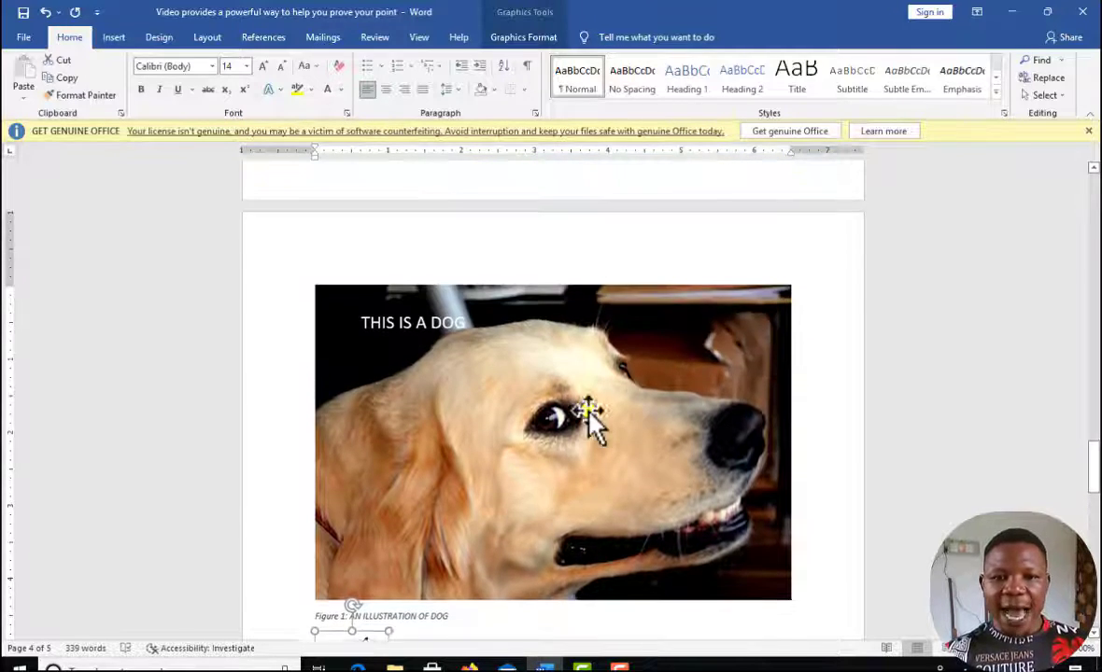
pyautogui.scroll(-10, 616, 392)
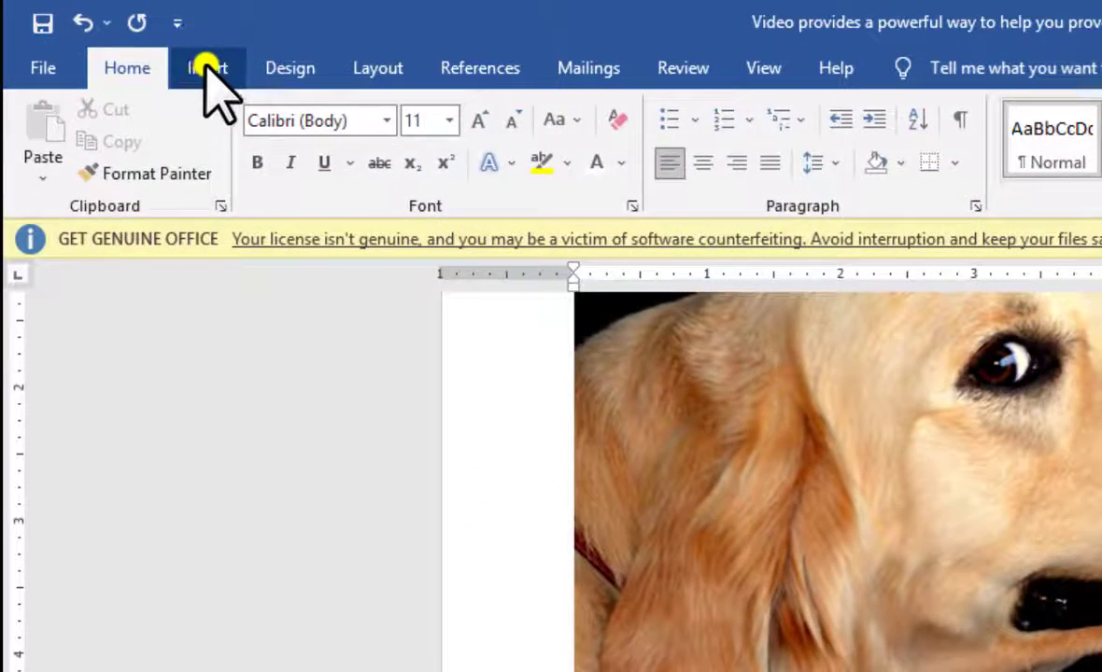
pyautogui.click(207, 67)
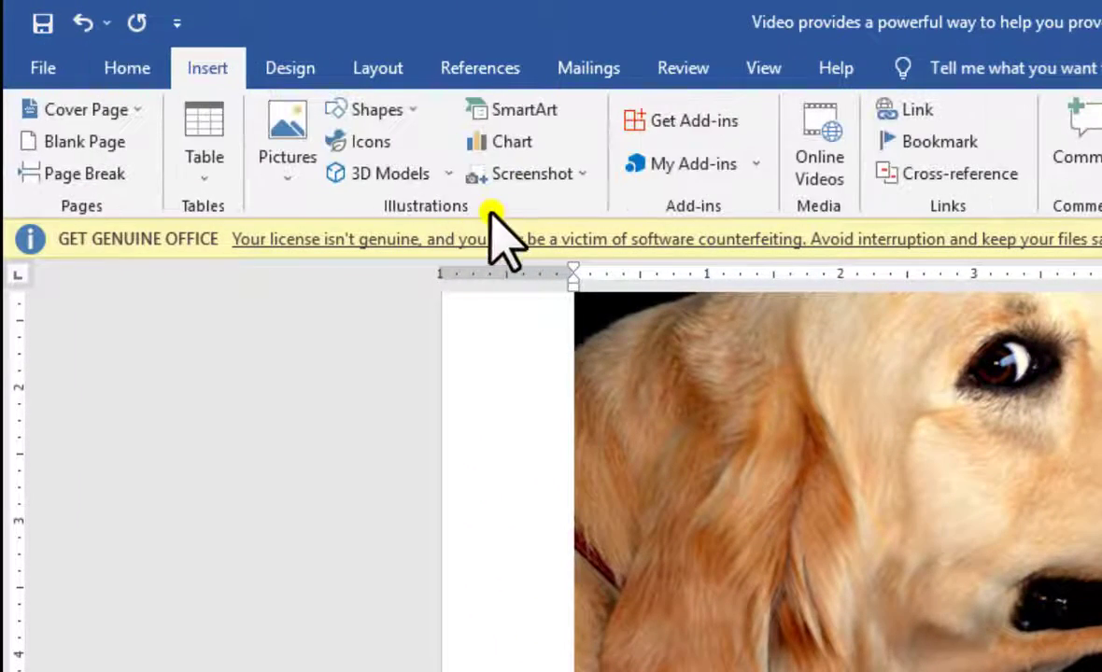
pyautogui.click(445, 174)
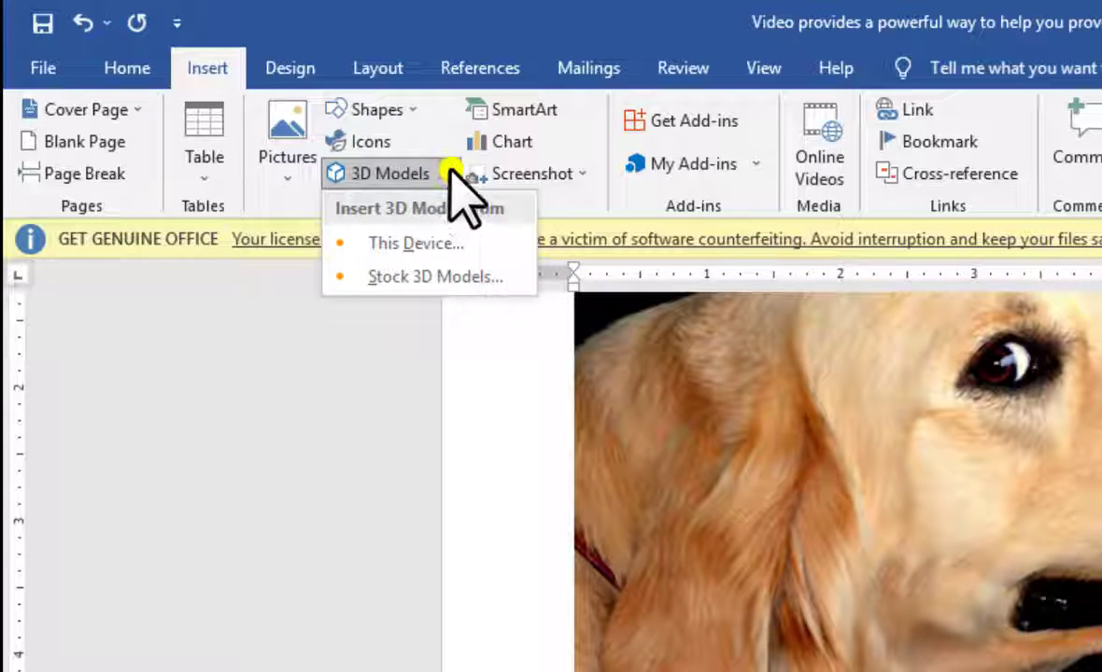
pyautogui.click(452, 174)
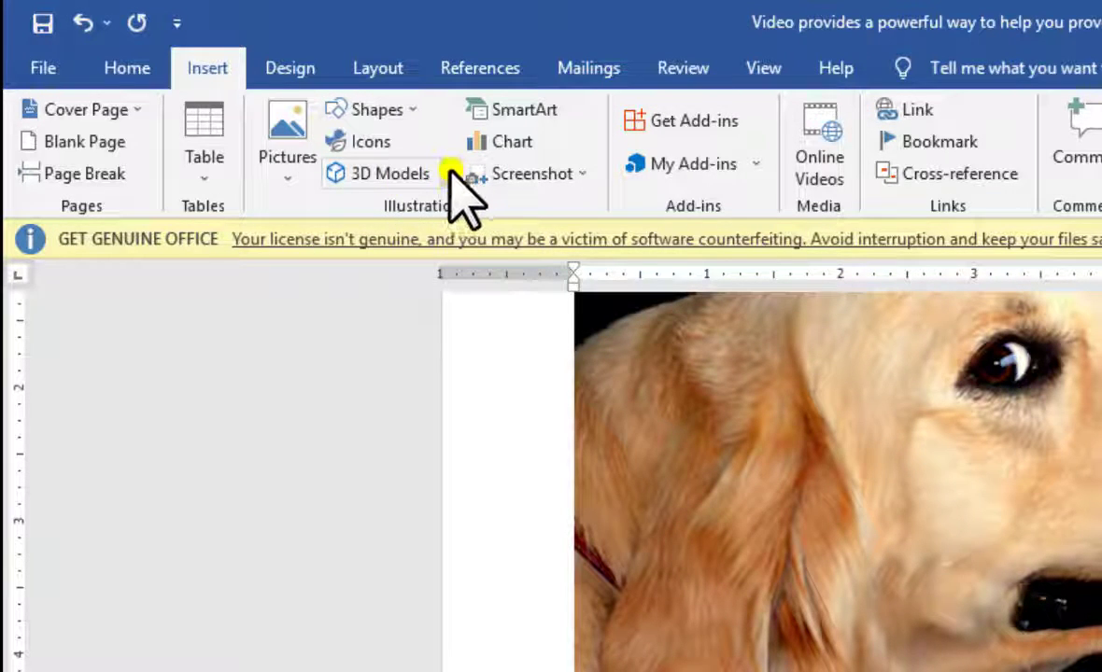
pyautogui.click(449, 174)
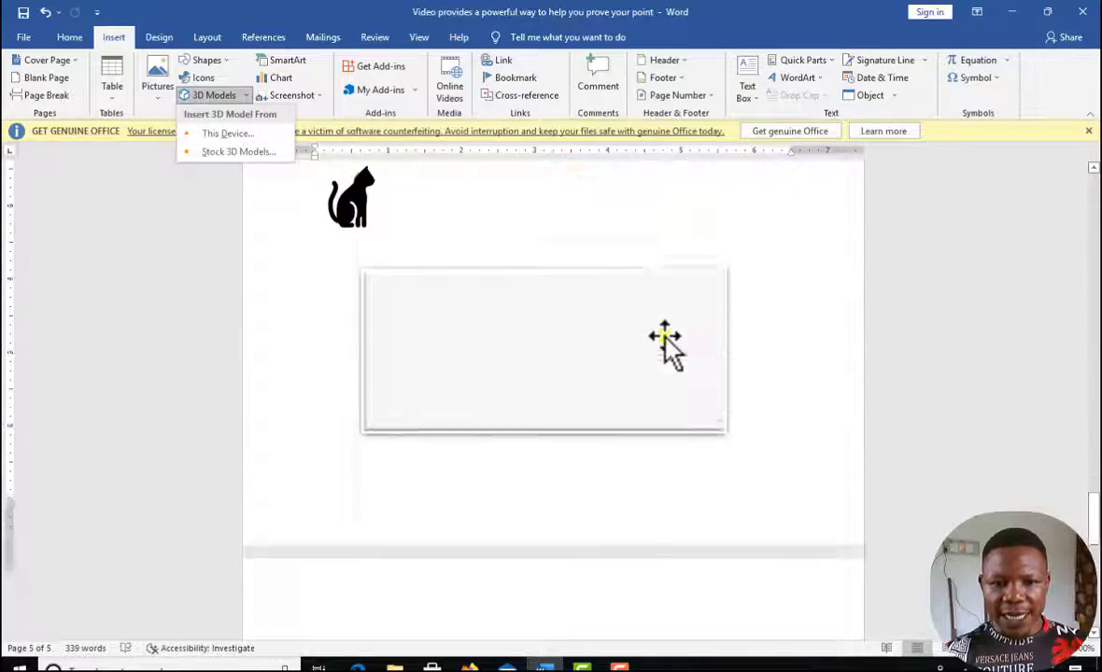
pyautogui.scroll(7, 665, 336)
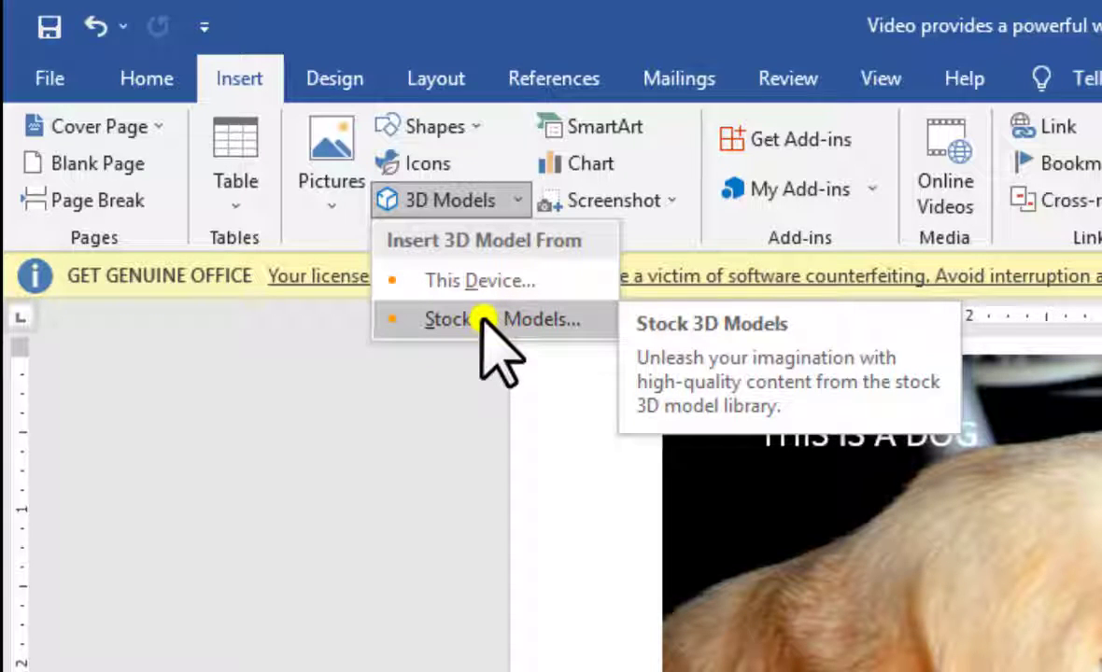
pyautogui.click(485, 320)
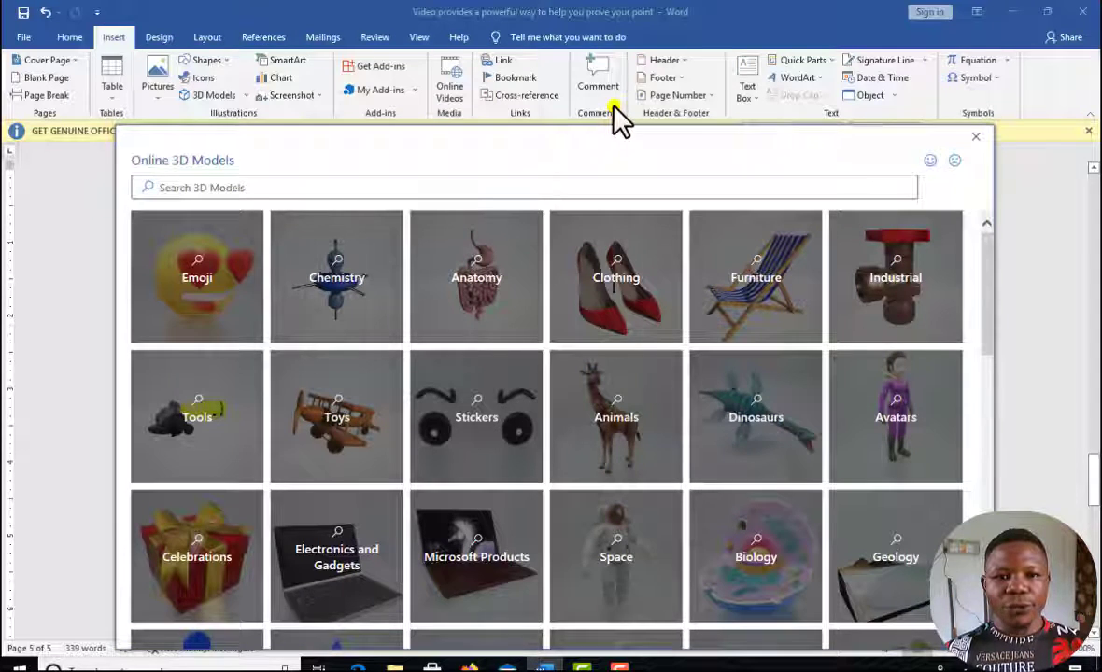
# Step: Insert the pink lungs 3D model from the Anatomy category
pyautogui.moveTo(574, 149); pyautogui.dragTo(558, 69)
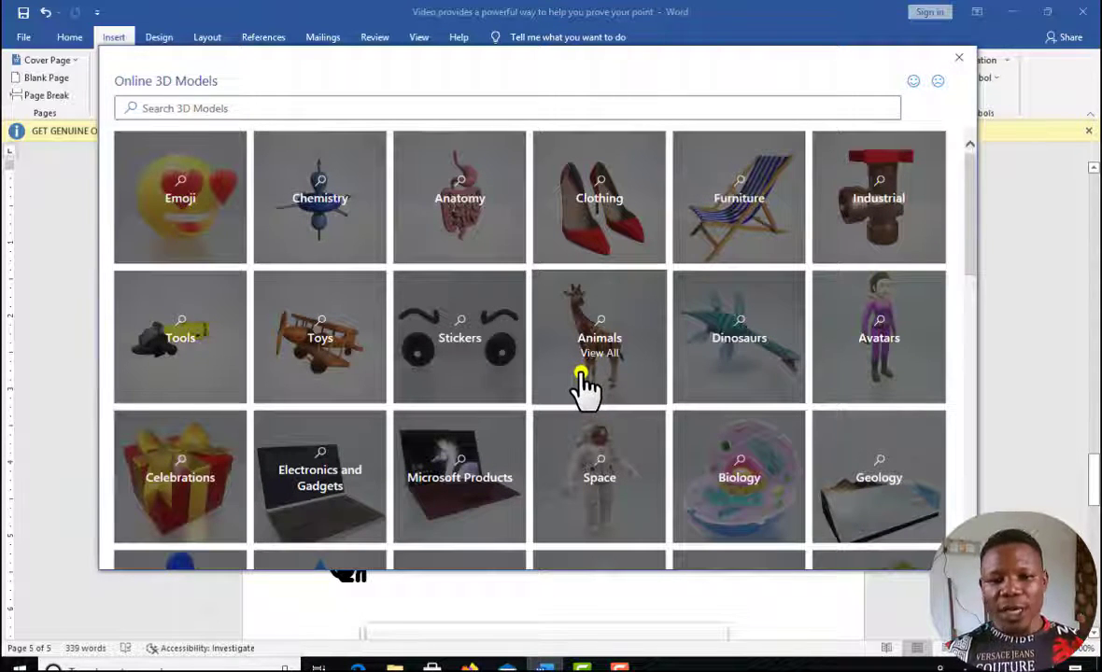
pyautogui.scroll(-3, 581, 388)
pyautogui.scroll(3, 582, 387)
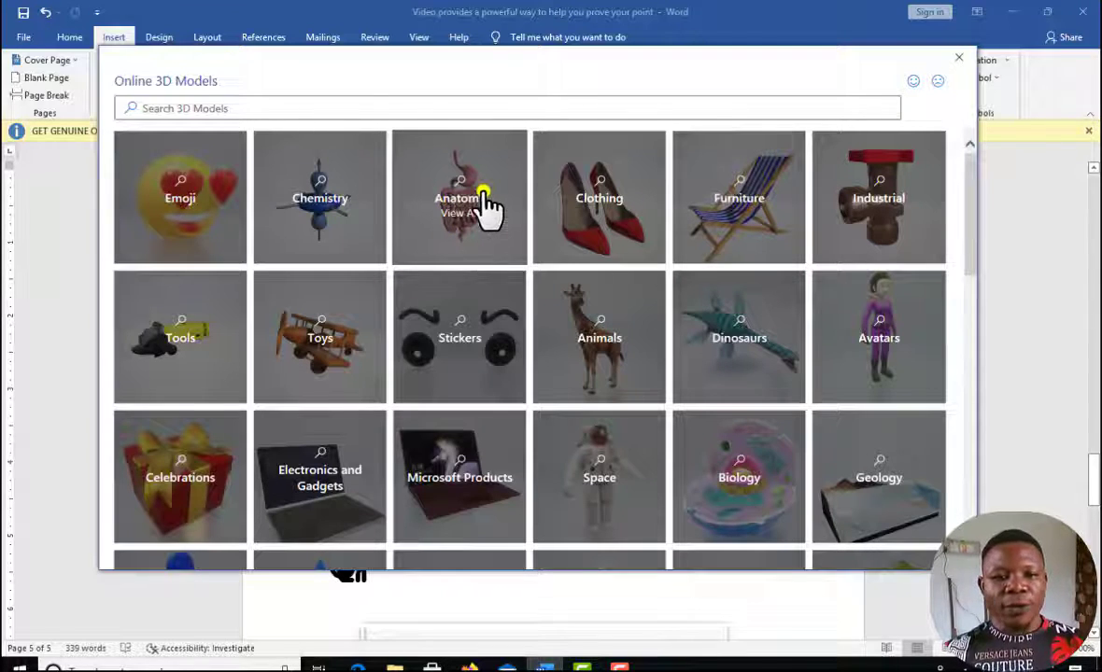
pyautogui.click(437, 216)
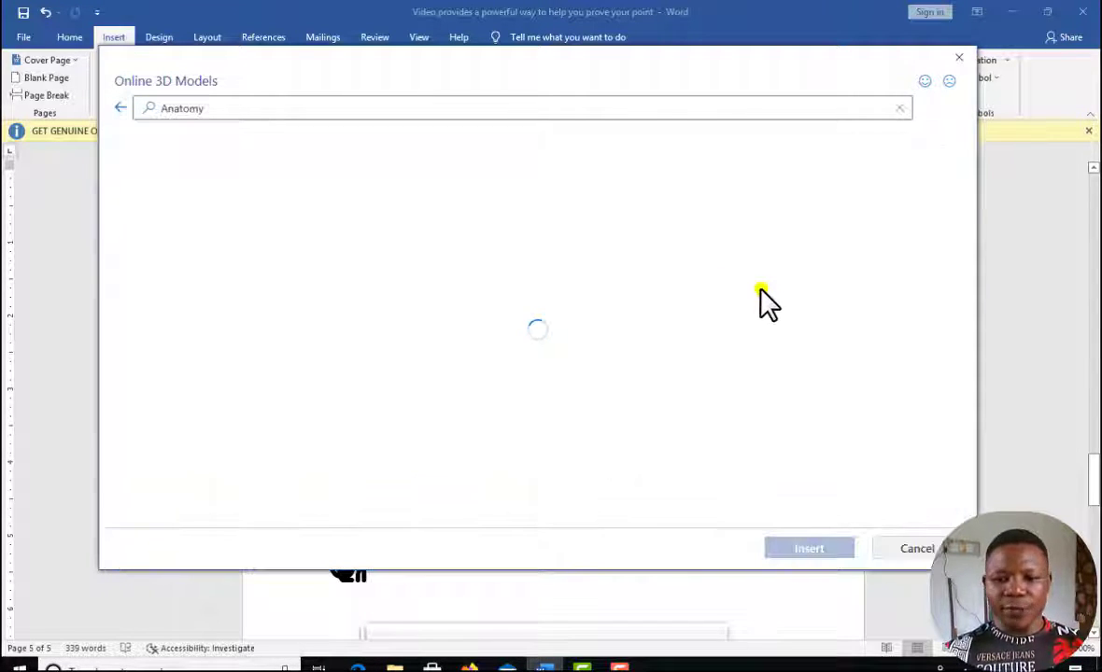
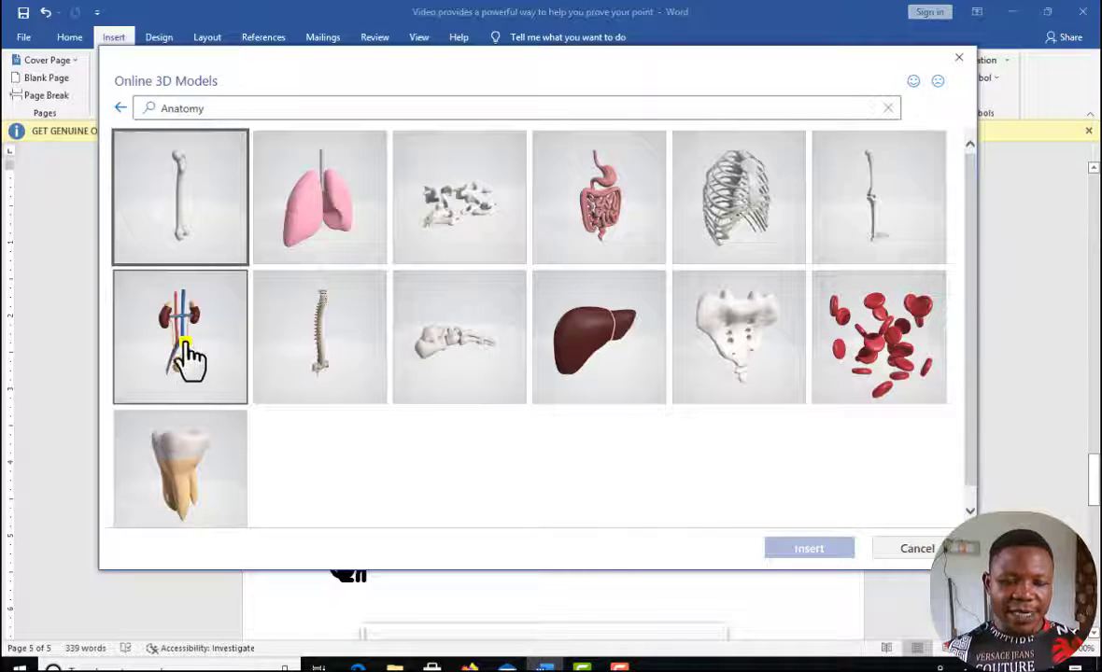
pyautogui.click(340, 221)
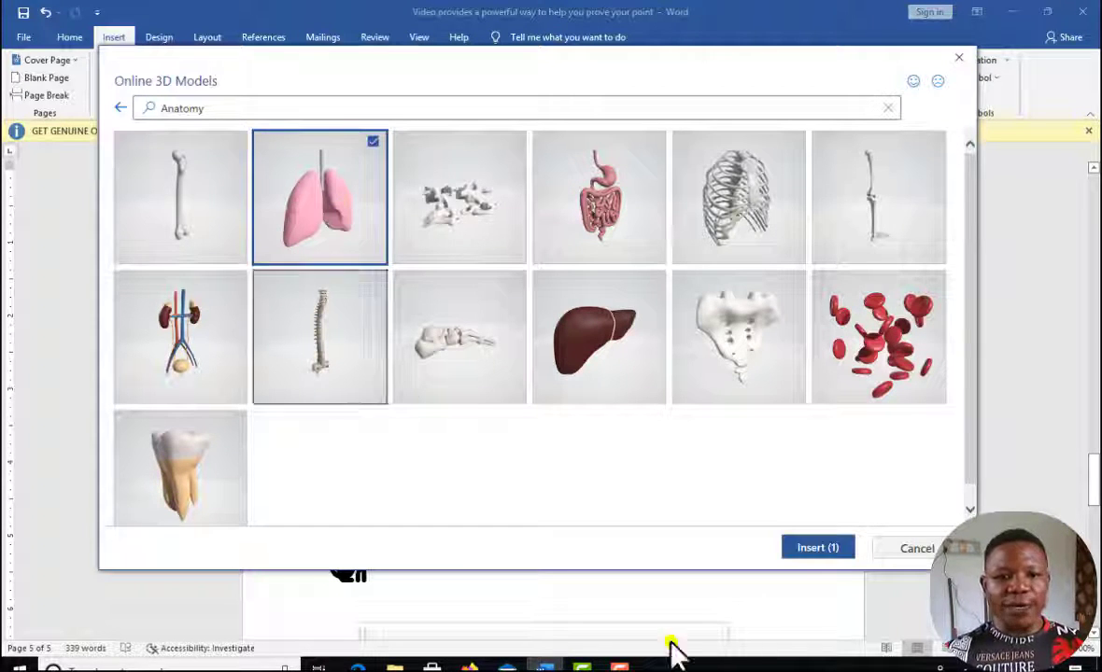
pyautogui.click(840, 549)
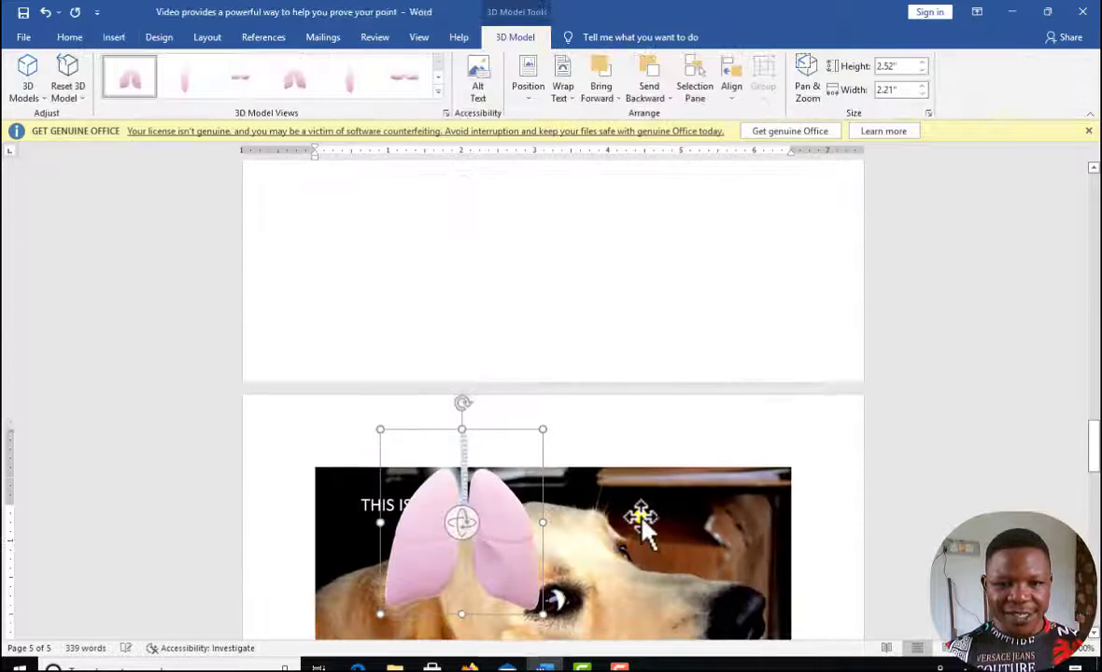
# Step: Move the lungs model off the dog picture onto the blank last page, near the left margin
pyautogui.scroll(-5, 560, 486)
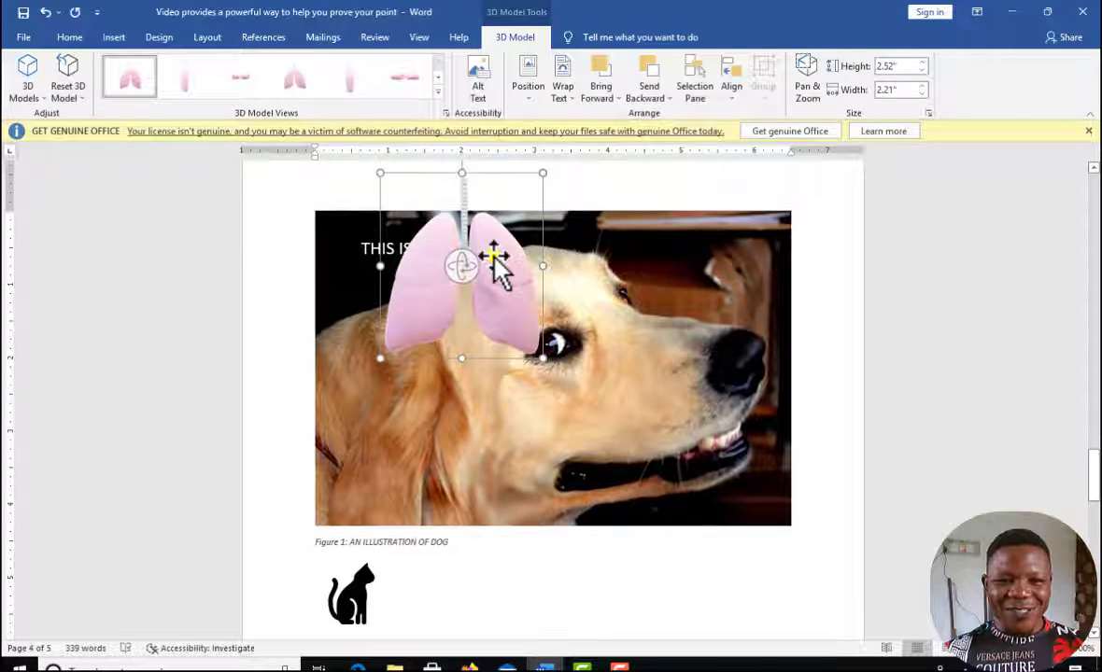
pyautogui.moveTo(492, 259); pyautogui.dragTo(574, 625)
pyautogui.scroll(-10, 671, 507)
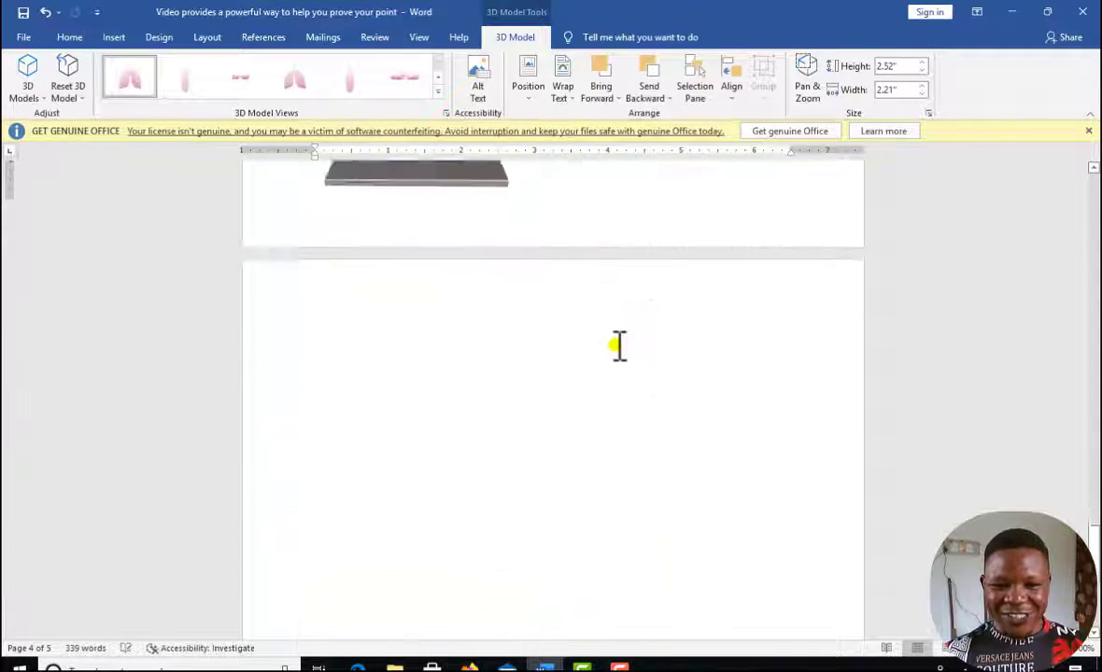
pyautogui.scroll(3, 598, 304)
pyautogui.scroll(1, 591, 285)
pyautogui.moveTo(554, 201); pyautogui.dragTo(584, 635)
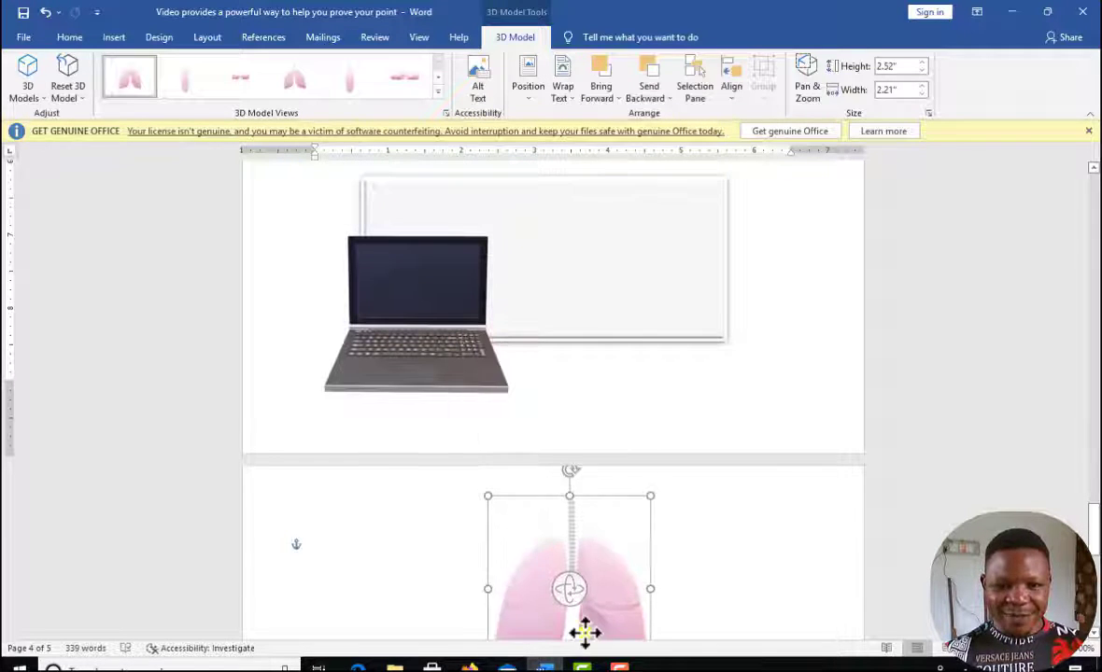
pyautogui.moveTo(425, 657); pyautogui.dragTo(386, 635)
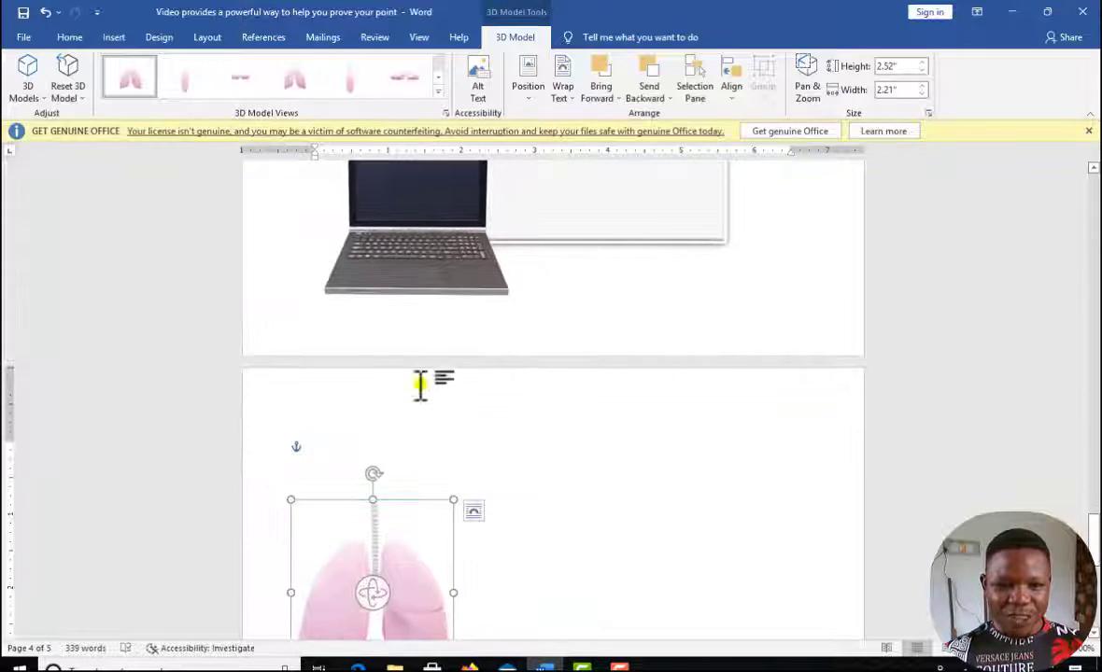
# Step: Delete the laptop image overlapping the gray rectangle
pyautogui.click(445, 283)
pyautogui.press('Delete')
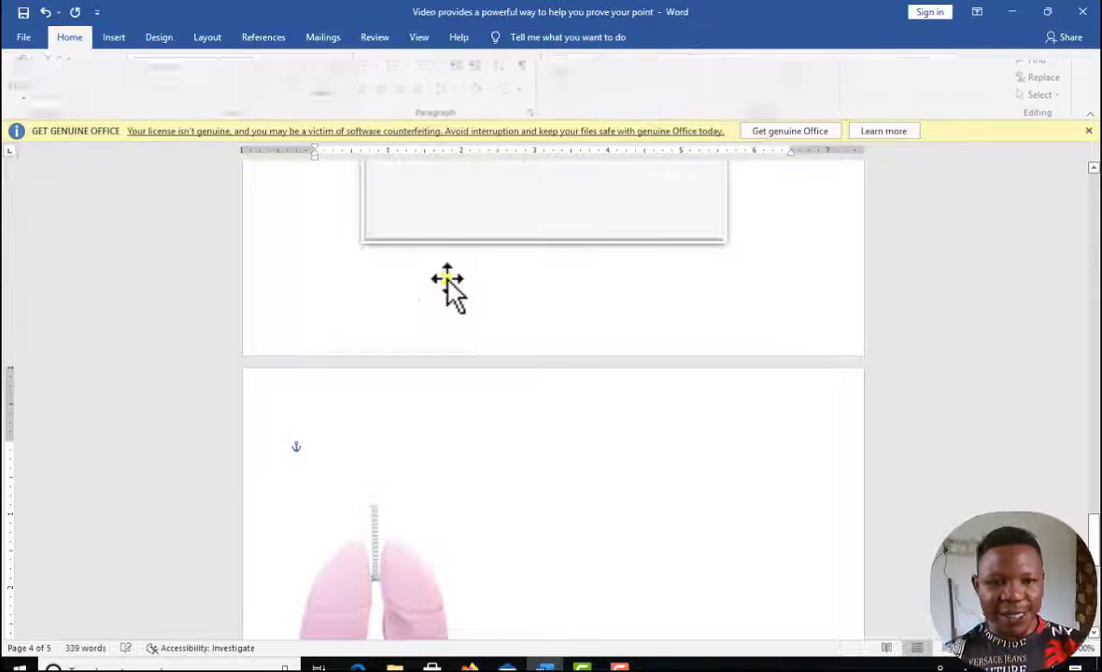
# Step: Rotate the lungs model slightly in 3D space with its central rotation control
pyautogui.scroll(1, 393, 414)
pyautogui.click(399, 495)
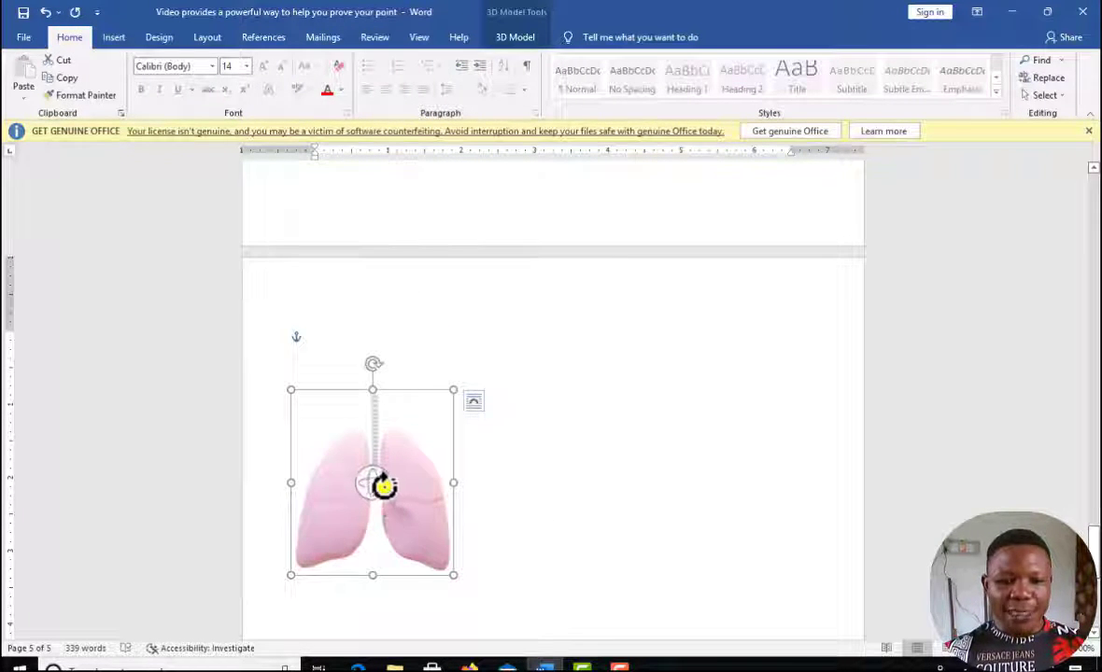
pyautogui.moveTo(383, 485); pyautogui.dragTo(378, 513)
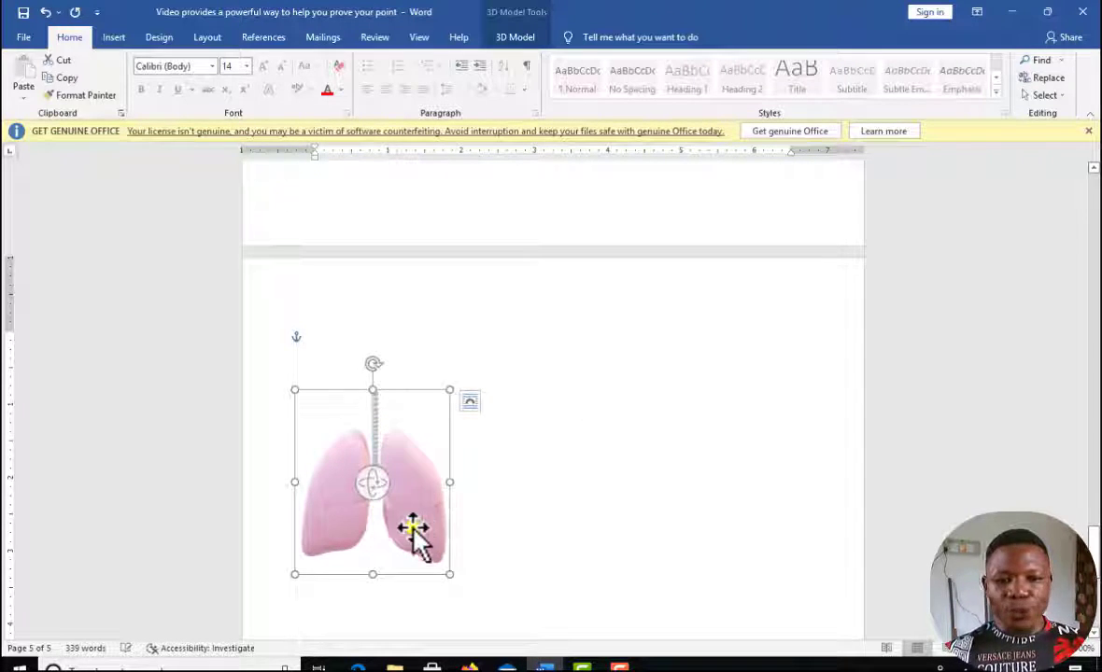
# Step: Try the preset 3D model views on the lungs, finishing with the first, front-facing view
pyautogui.doubleClick(411, 465)
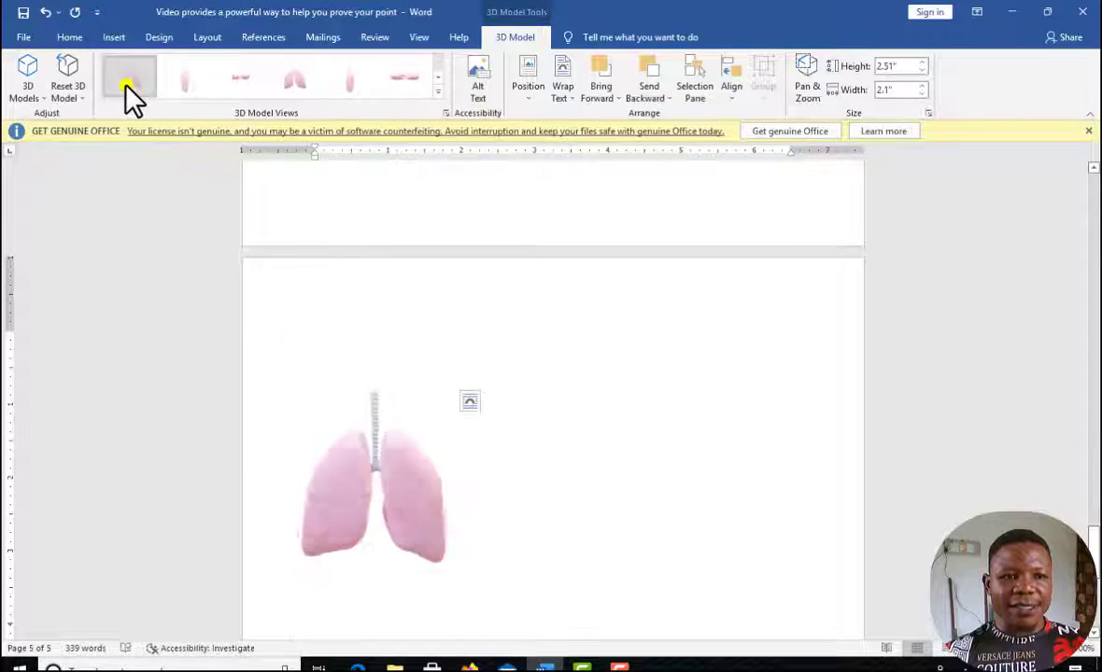
pyautogui.click(176, 82)
pyautogui.click(235, 76)
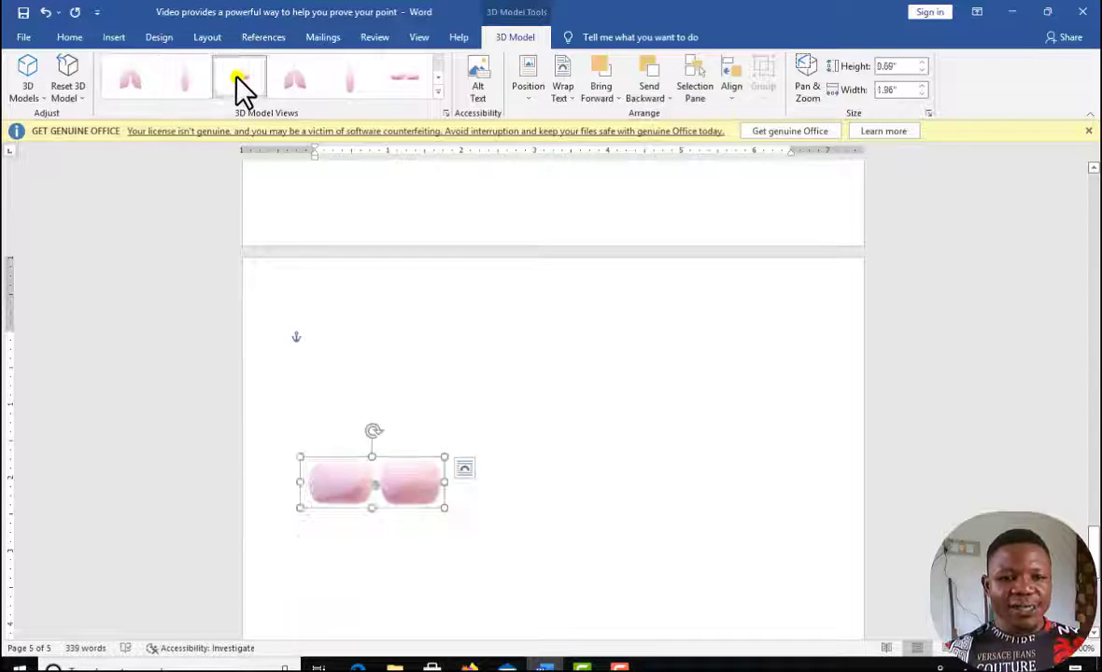
pyautogui.click(291, 76)
pyautogui.click(346, 77)
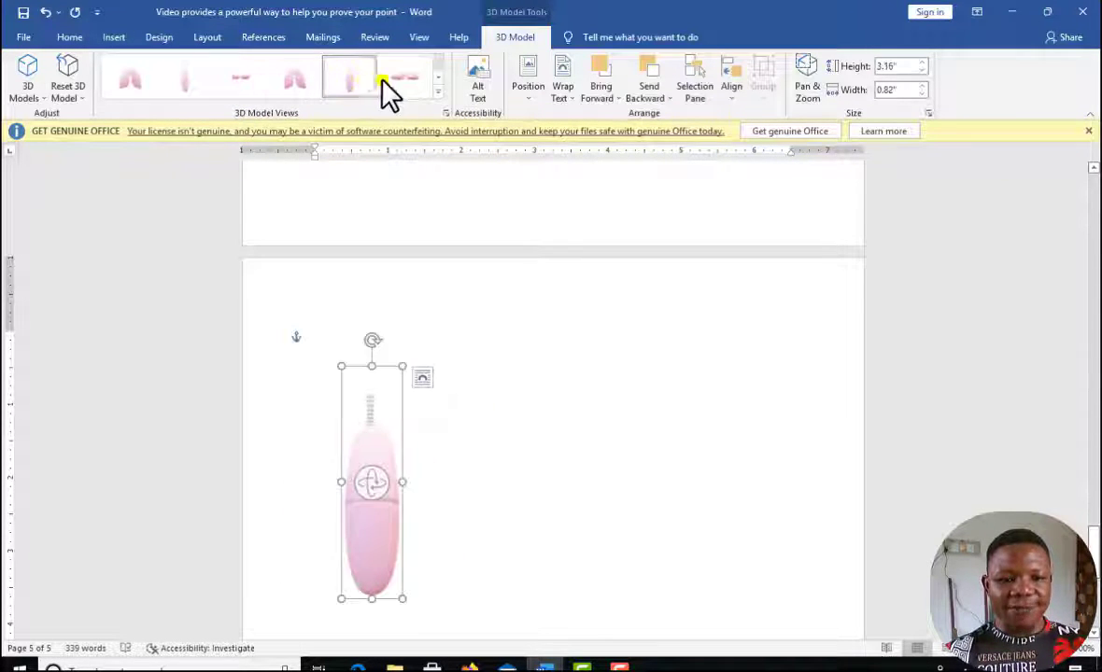
pyautogui.click(409, 78)
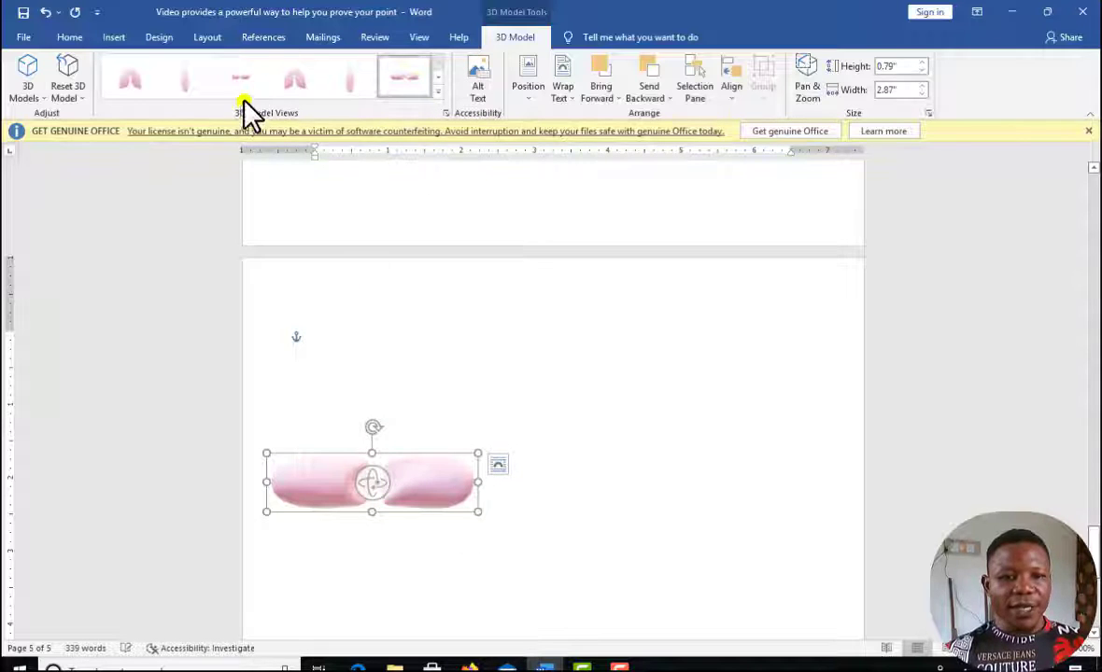
pyautogui.click(193, 84)
pyautogui.click(128, 79)
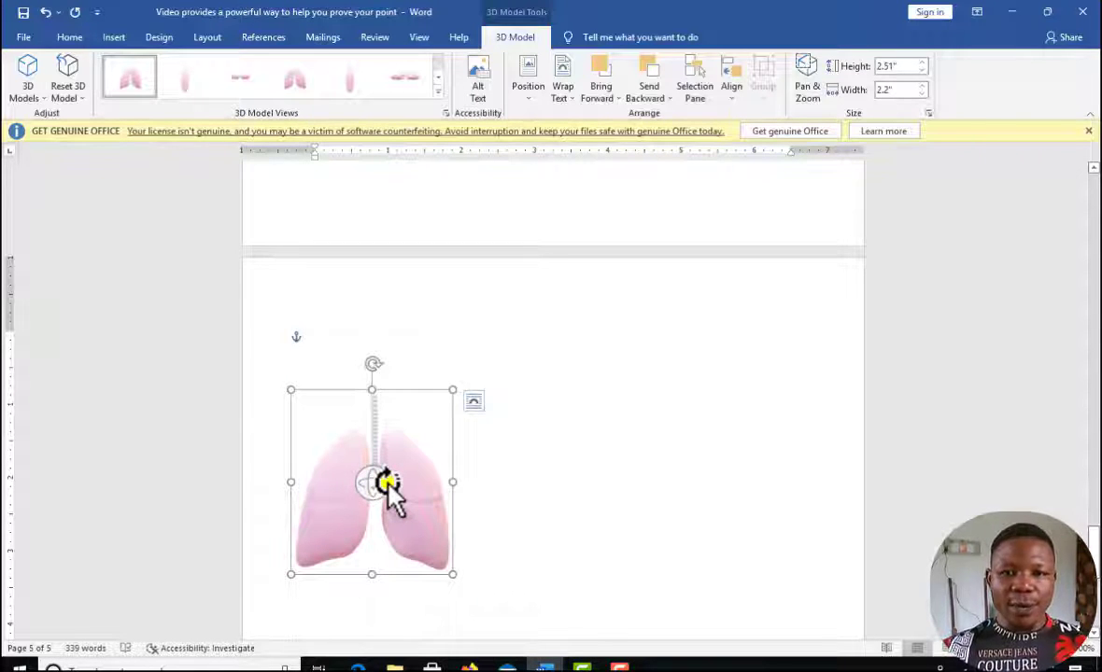
# Step: Copy the two paragraphs above the score table, from "Save time in Word" to "even on another device."
pyautogui.scroll(-1, 458, 462)
pyautogui.scroll(10, 458, 467)
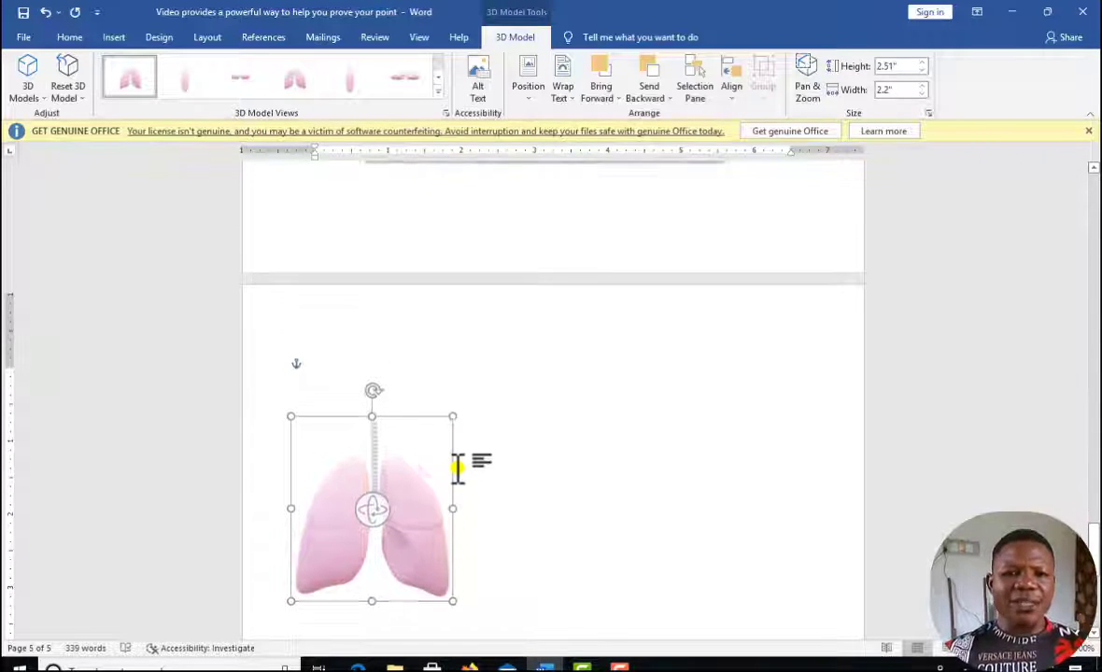
pyautogui.scroll(10, 593, 417)
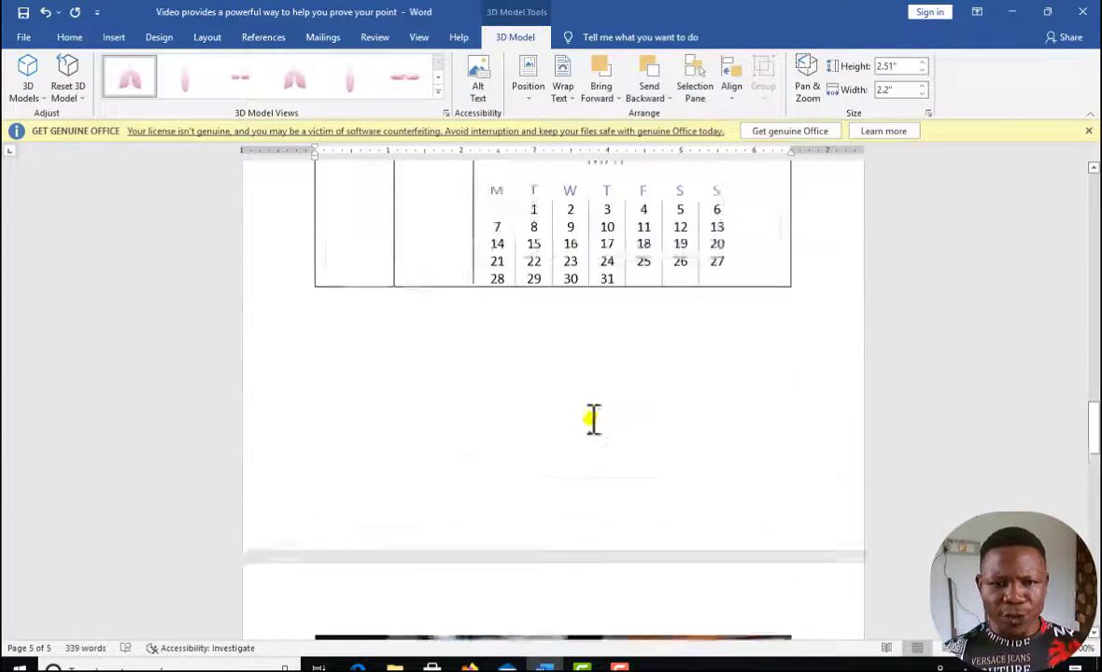
pyautogui.scroll(-3, 592, 417)
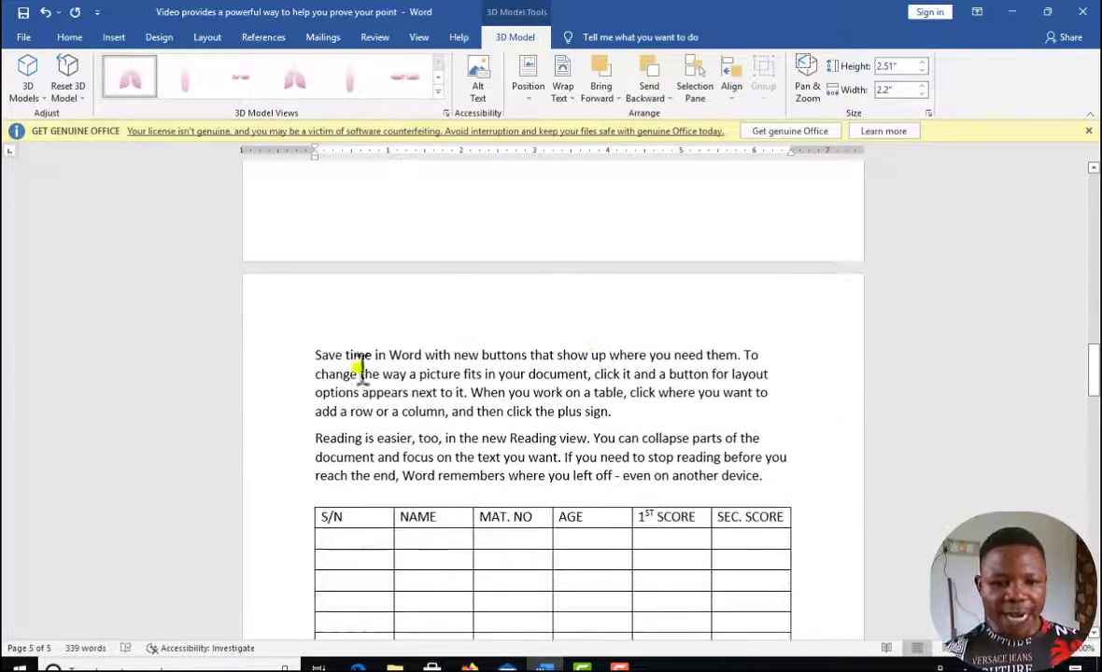
pyautogui.moveTo(315, 355); pyautogui.dragTo(814, 508)
pyautogui.rightClick(520, 372)
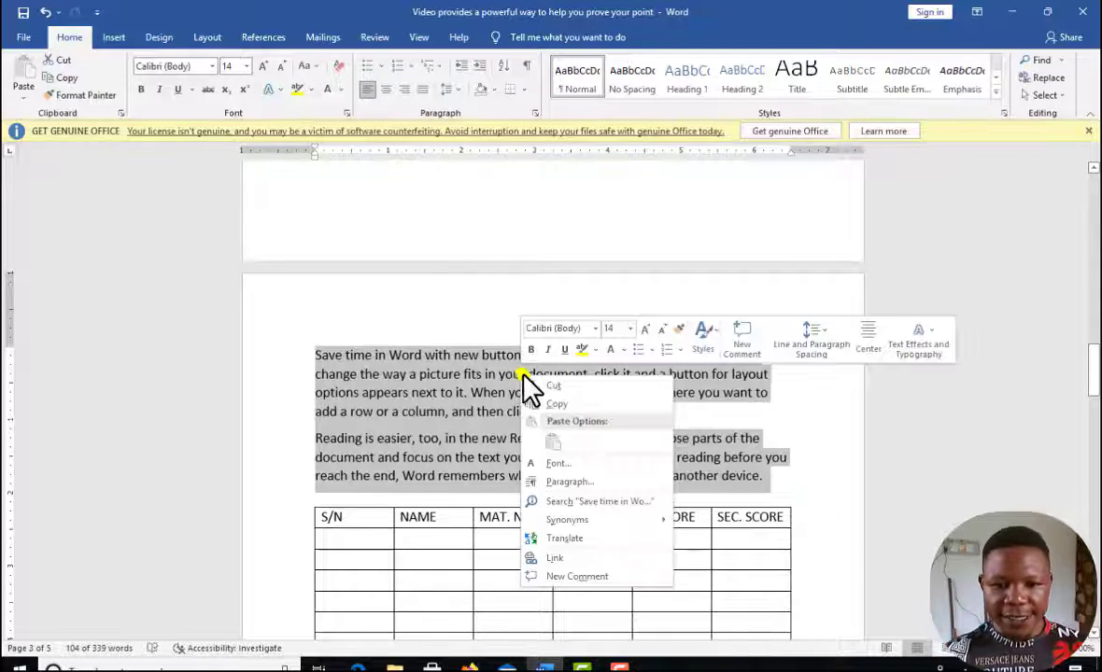
pyautogui.click(569, 404)
# Step: Paste the two copied paragraphs below the lungs model on the last page
pyautogui.scroll(-5, 605, 347)
pyautogui.scroll(-20, 607, 346)
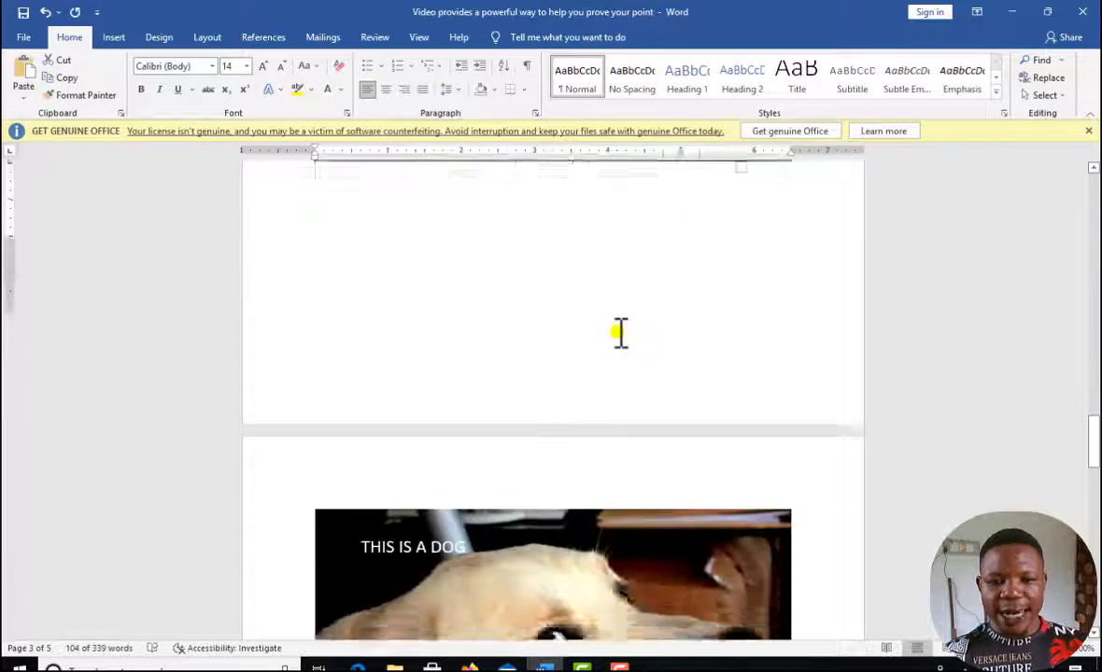
pyautogui.scroll(-4, 622, 334)
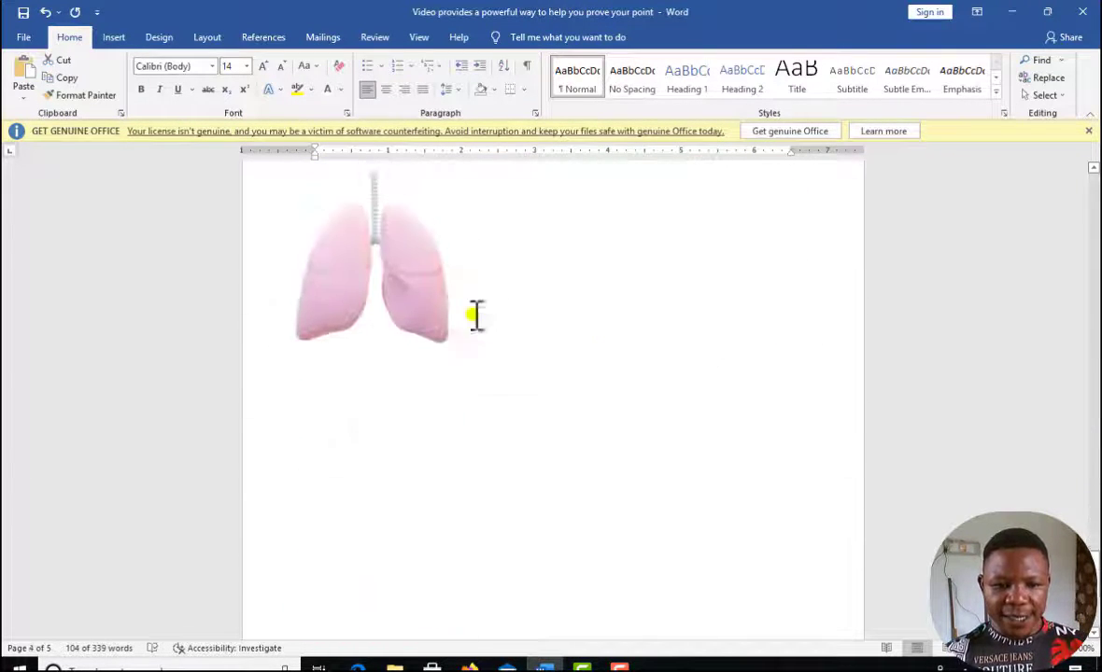
pyautogui.click(423, 464)
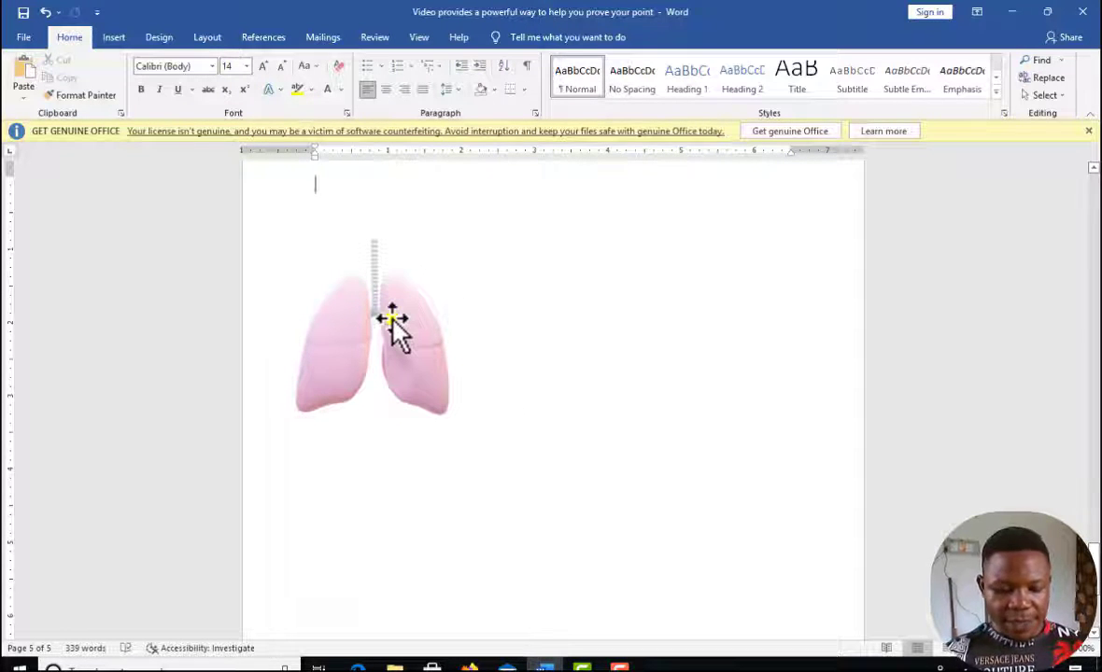
pyautogui.scroll(1, 393, 323)
pyautogui.scroll(-2, 438, 381)
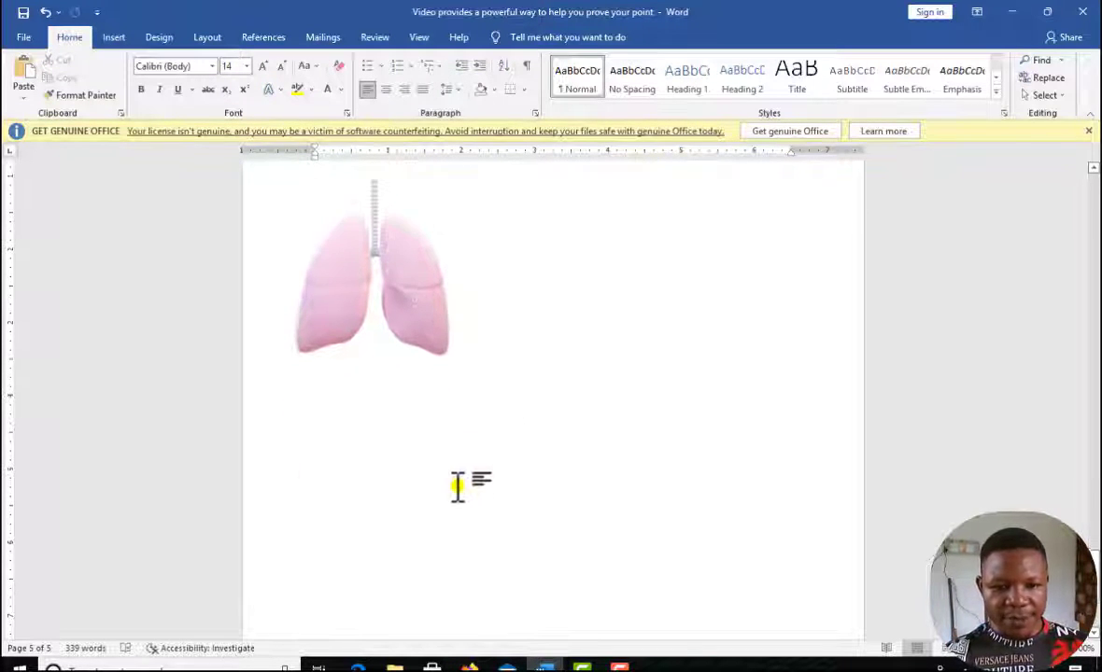
pyautogui.scroll(3, 440, 380)
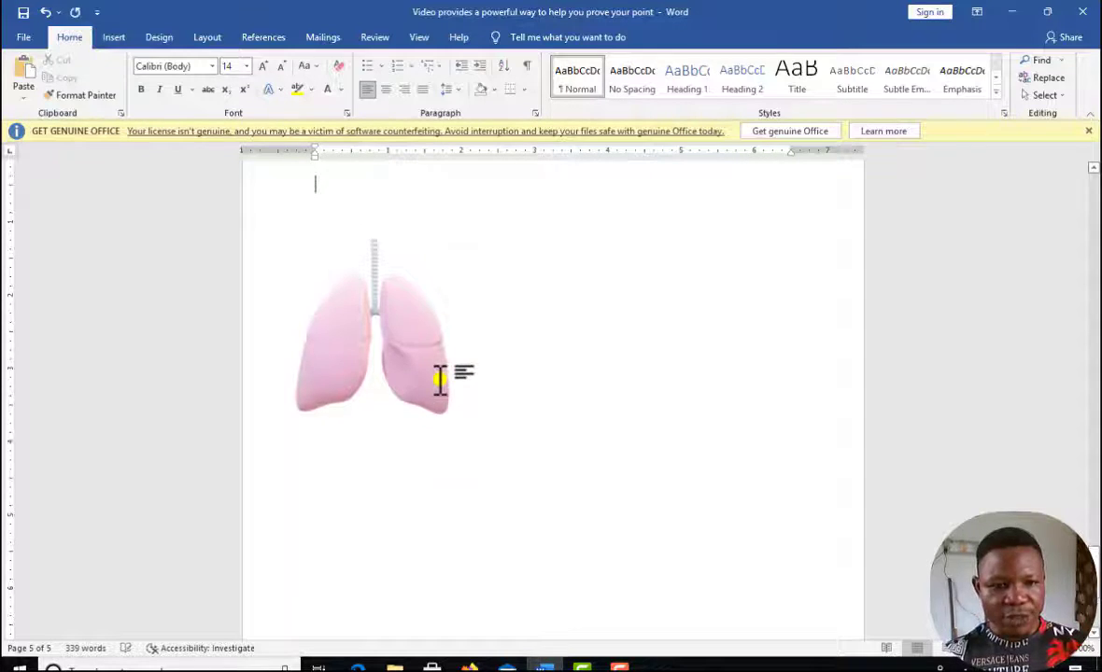
pyautogui.hotkey('ctrl', 'v')
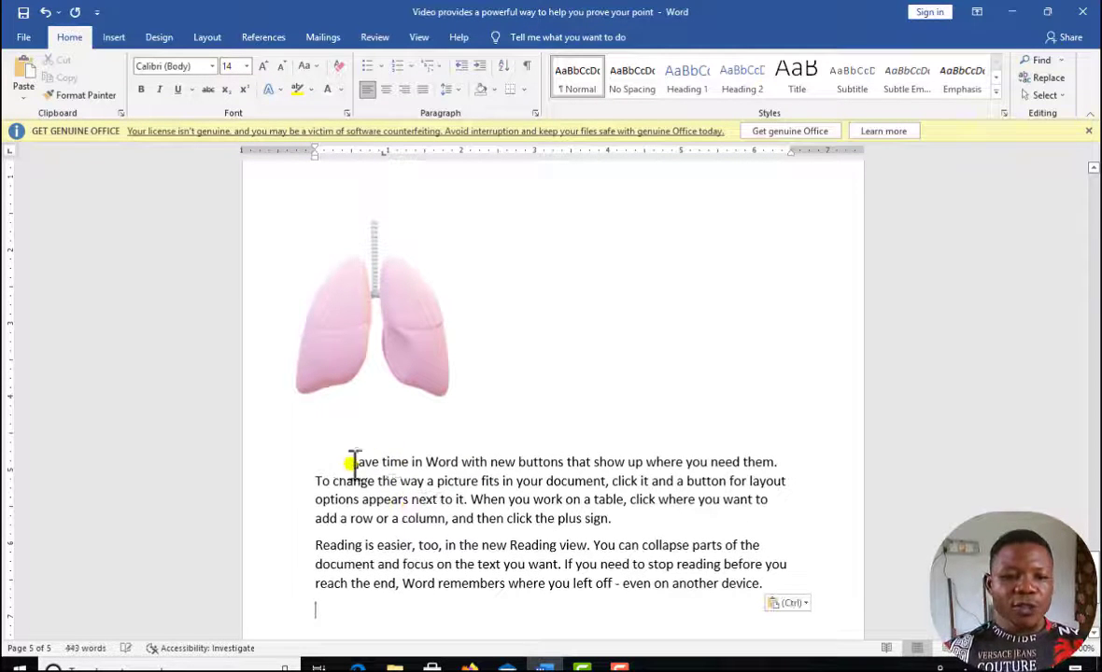
pyautogui.scroll(2, 393, 499)
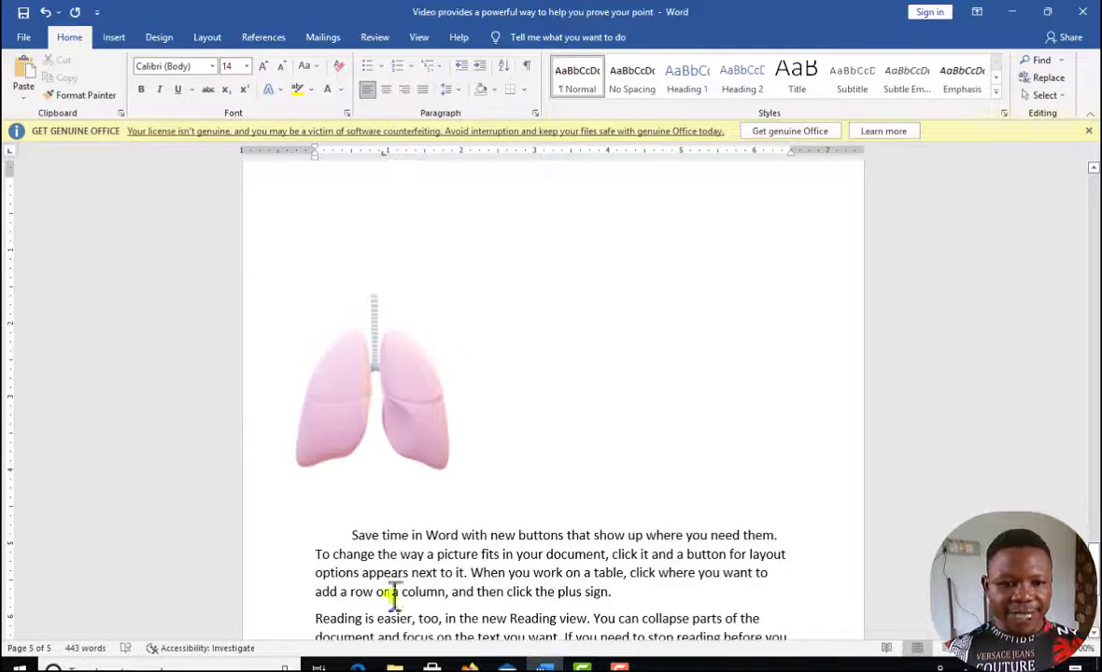
# Step: Remove the indent and blank lines before the pasted "Save time in Word" paragraph so the text overlaps the lungs model
pyautogui.click(344, 534)
pyautogui.press('BackSpace')
pyautogui.press('BackSpace')
pyautogui.press('BackSpace')
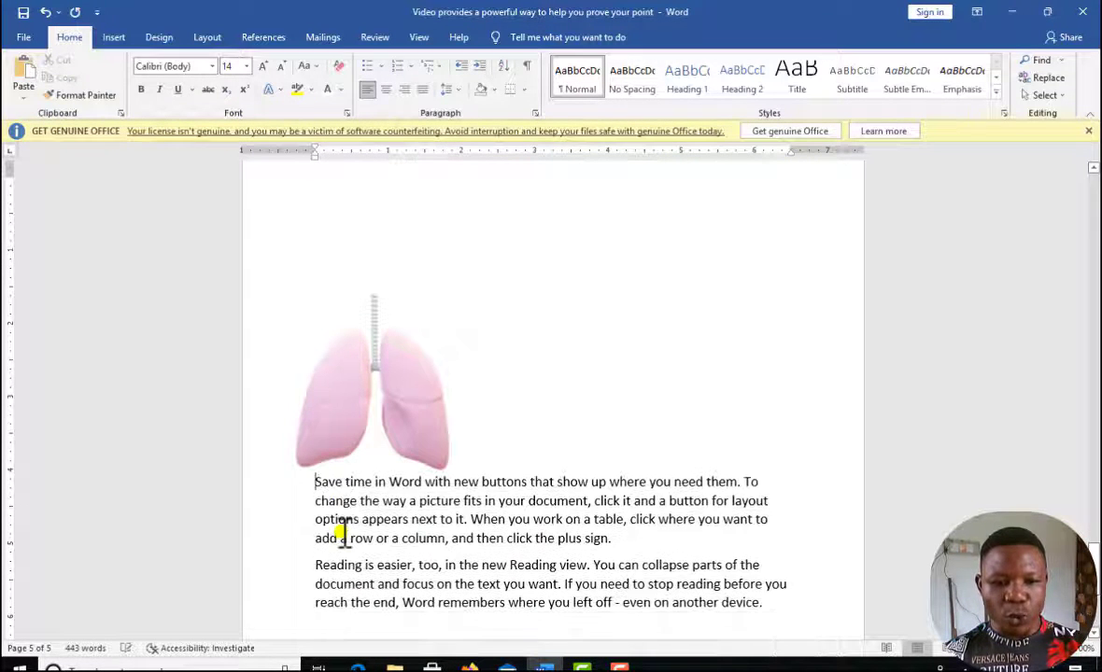
pyautogui.press('BackSpace')
pyautogui.press('BackSpace')
pyautogui.press('BackSpace')
pyautogui.press('BackSpace')
pyautogui.press('BackSpace')
pyautogui.press('BackSpace')
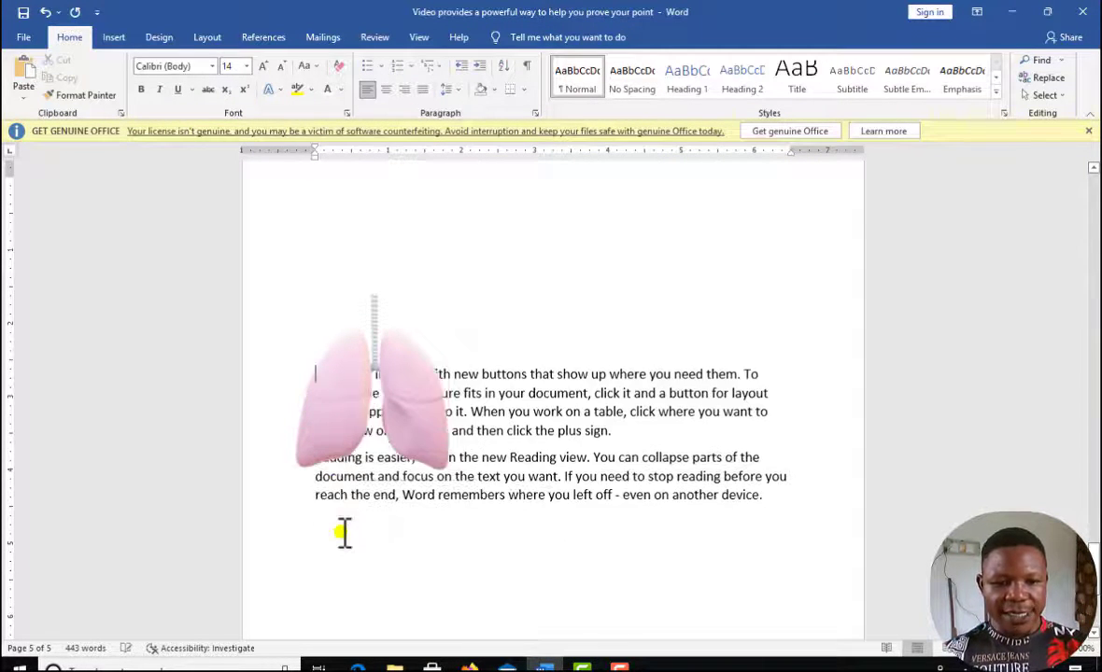
pyautogui.press('BackSpace')
pyautogui.press('BackSpace')
pyautogui.press('BackSpace')
pyautogui.press('BackSpace')
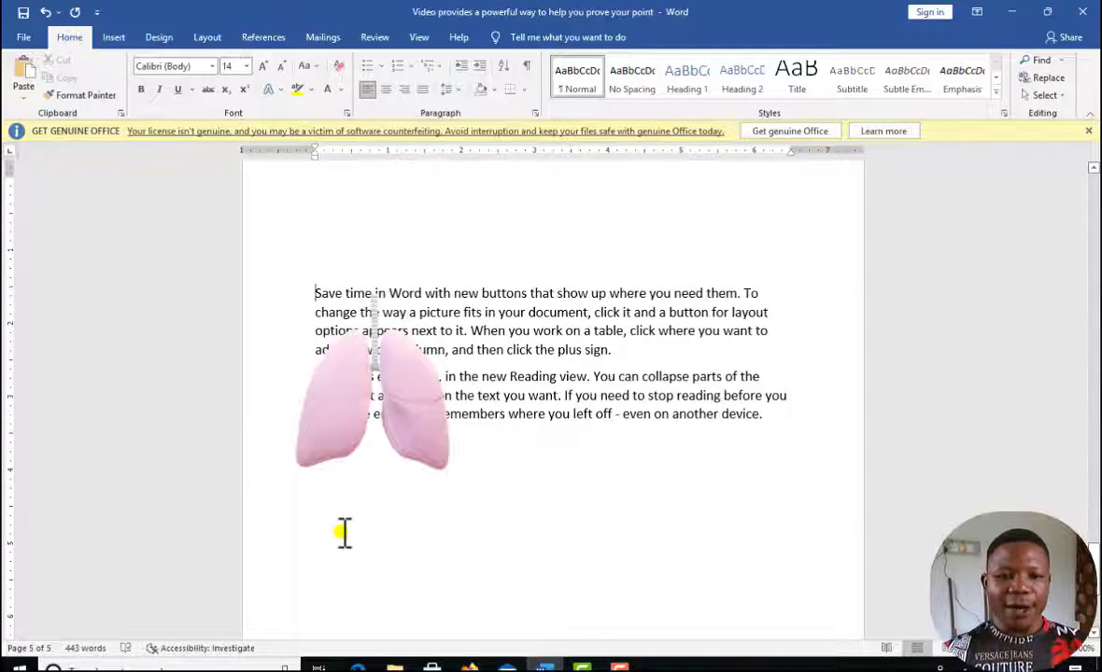
pyautogui.press('Return')
pyautogui.press('Return')
pyautogui.press('Return')
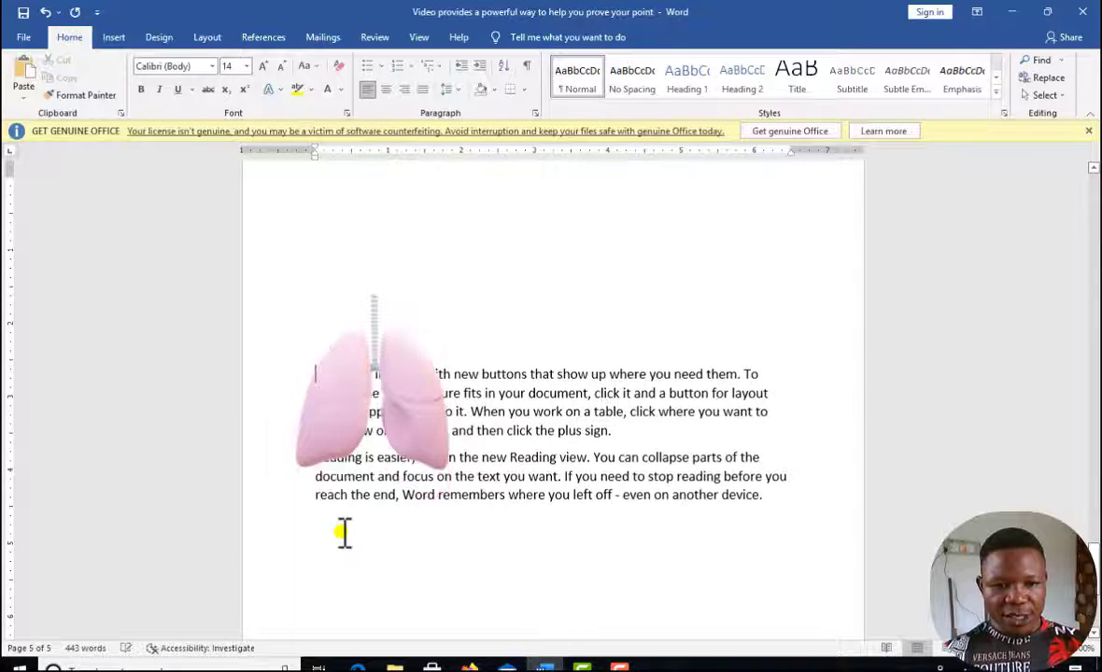
pyautogui.press('BackSpace')
pyautogui.press('BackSpace')
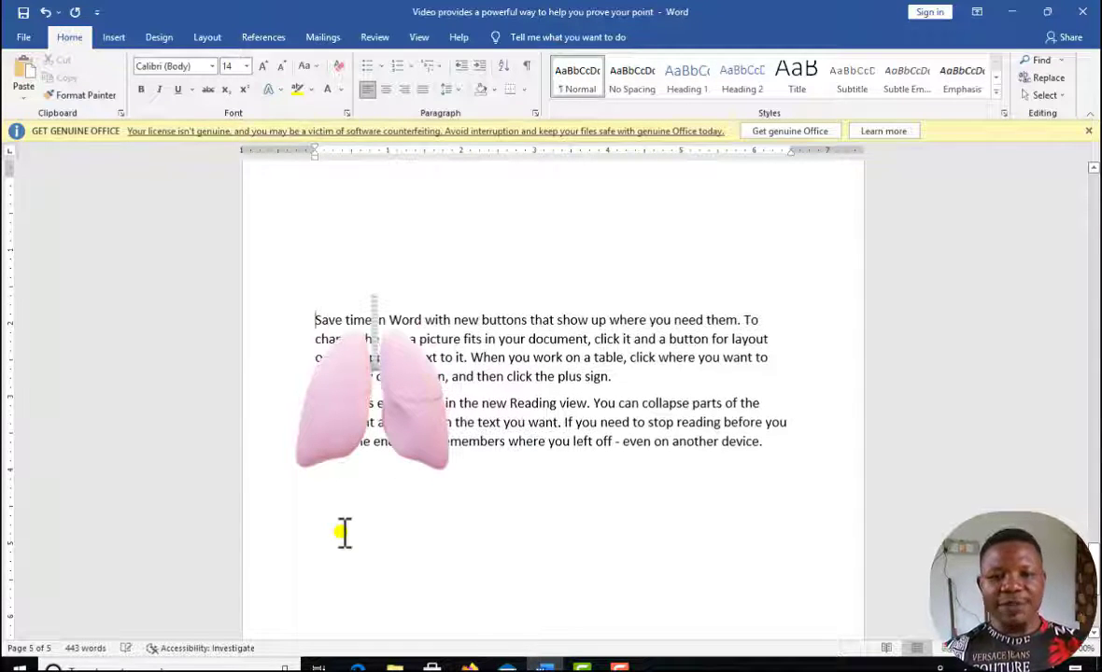
# Step: Send the lungs model behind the pasted text
pyautogui.click(427, 392)
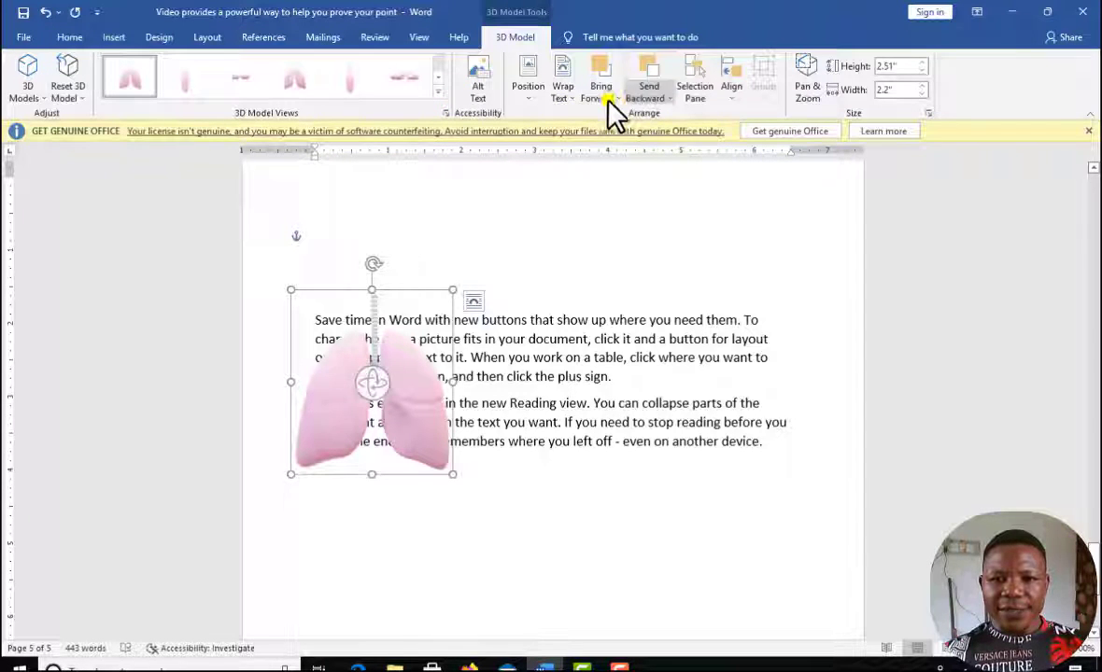
pyautogui.click(661, 101)
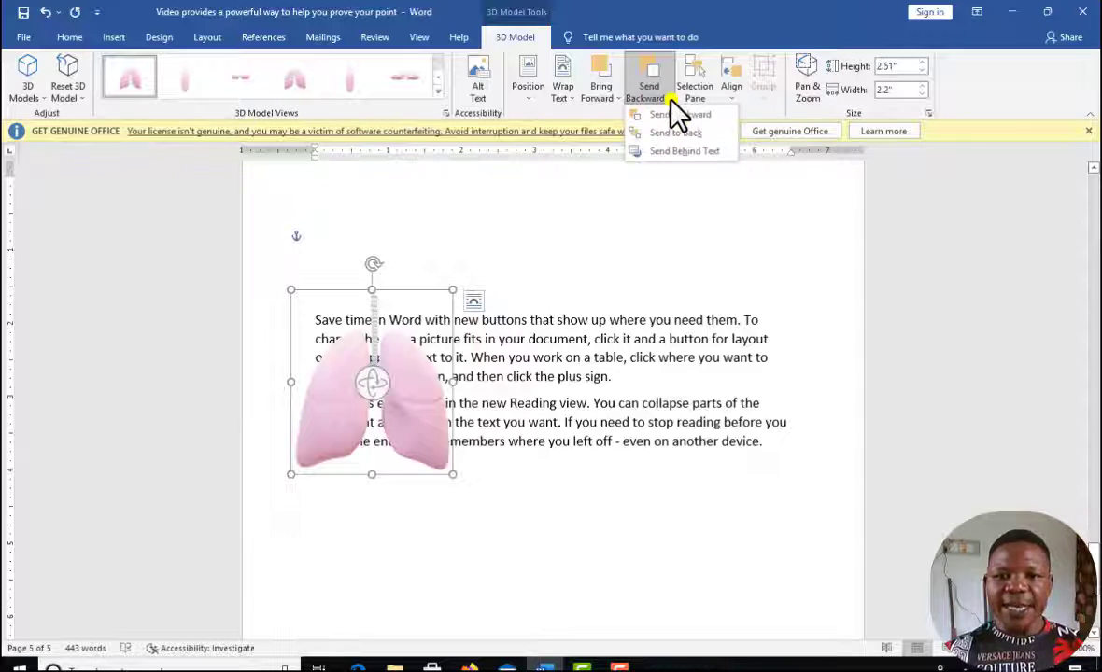
pyautogui.click(691, 152)
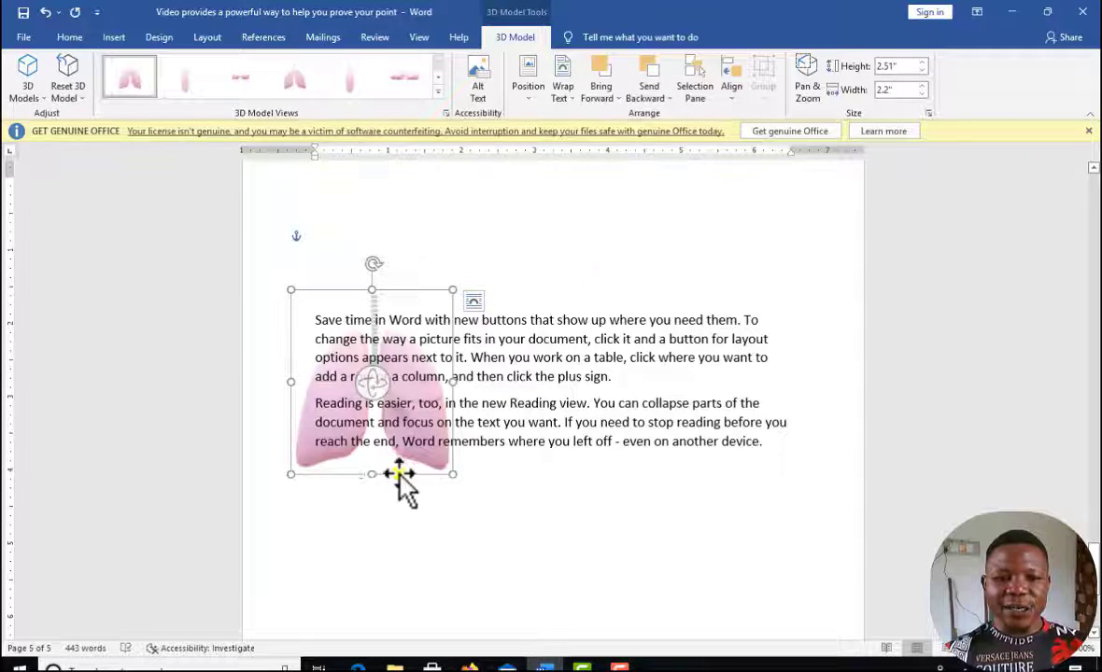
pyautogui.click(513, 532)
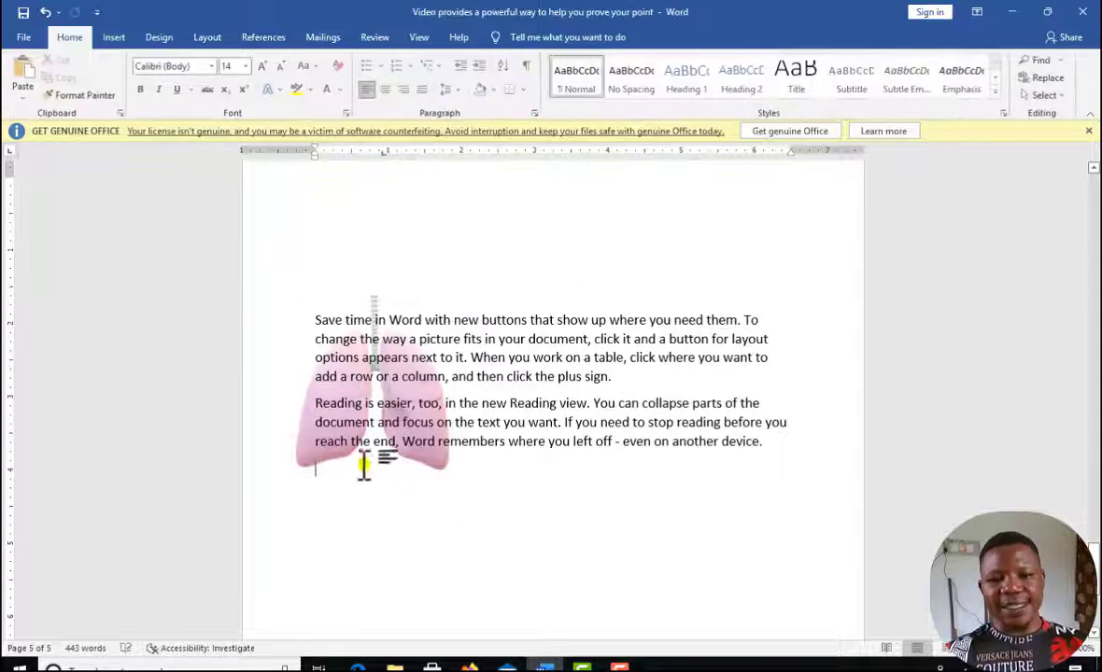
# Step: Select the lungs model behind the paragraphs and set its text wrapping to Tight
pyautogui.doubleClick(299, 453)
pyautogui.click(305, 454)
pyautogui.tripleClick(305, 455)
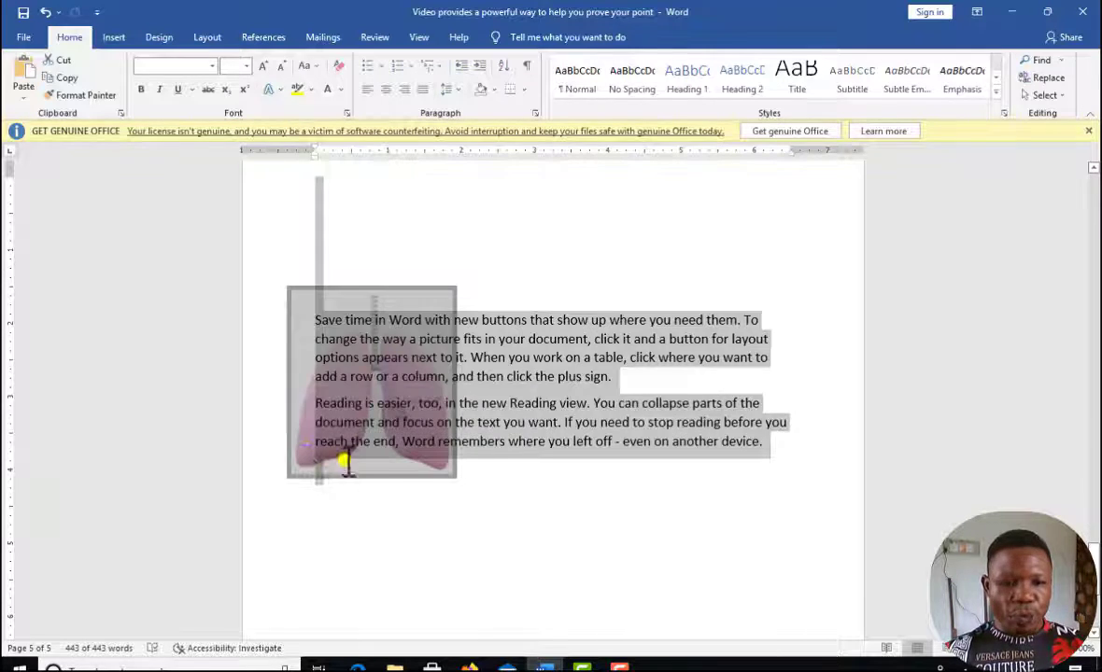
pyautogui.click(346, 460)
pyautogui.click(374, 300)
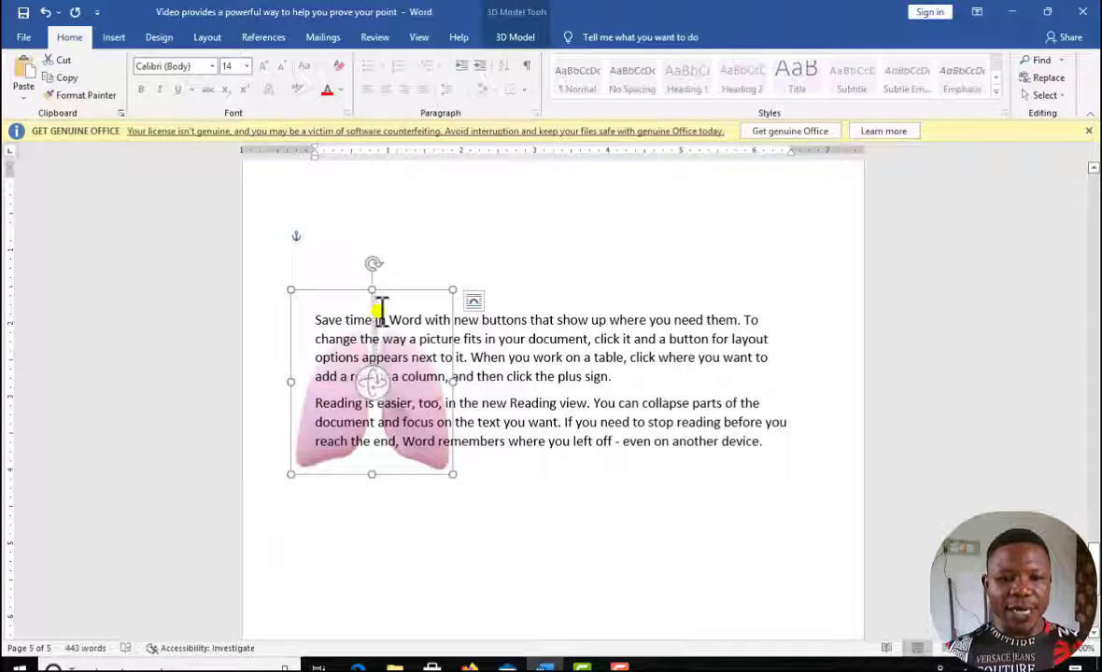
pyautogui.doubleClick(374, 303)
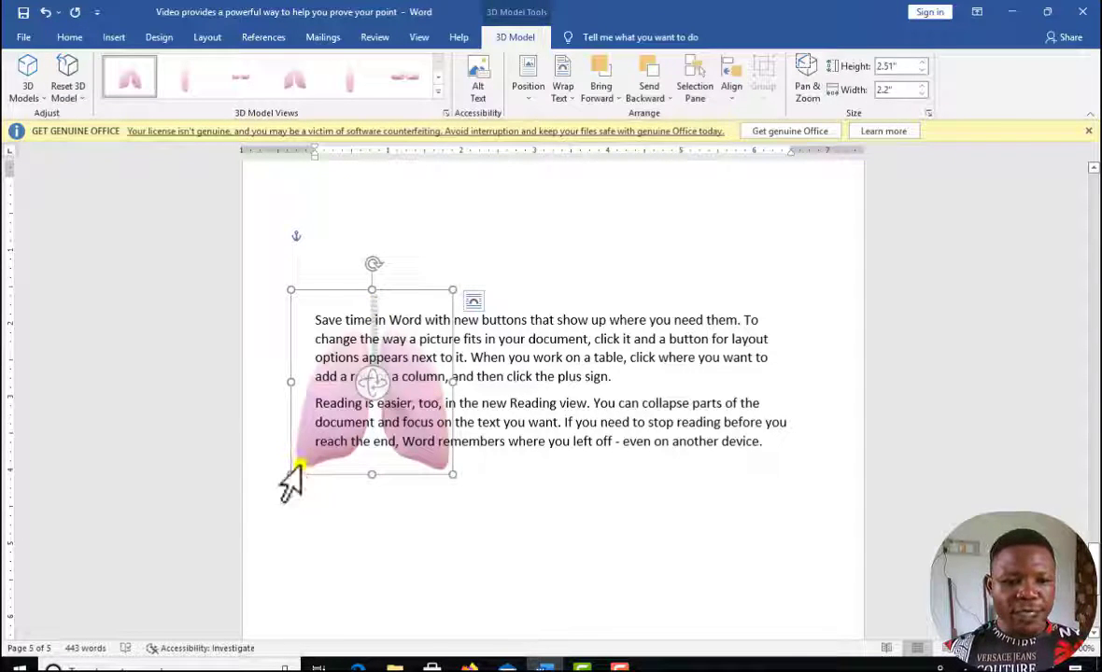
pyautogui.click(570, 103)
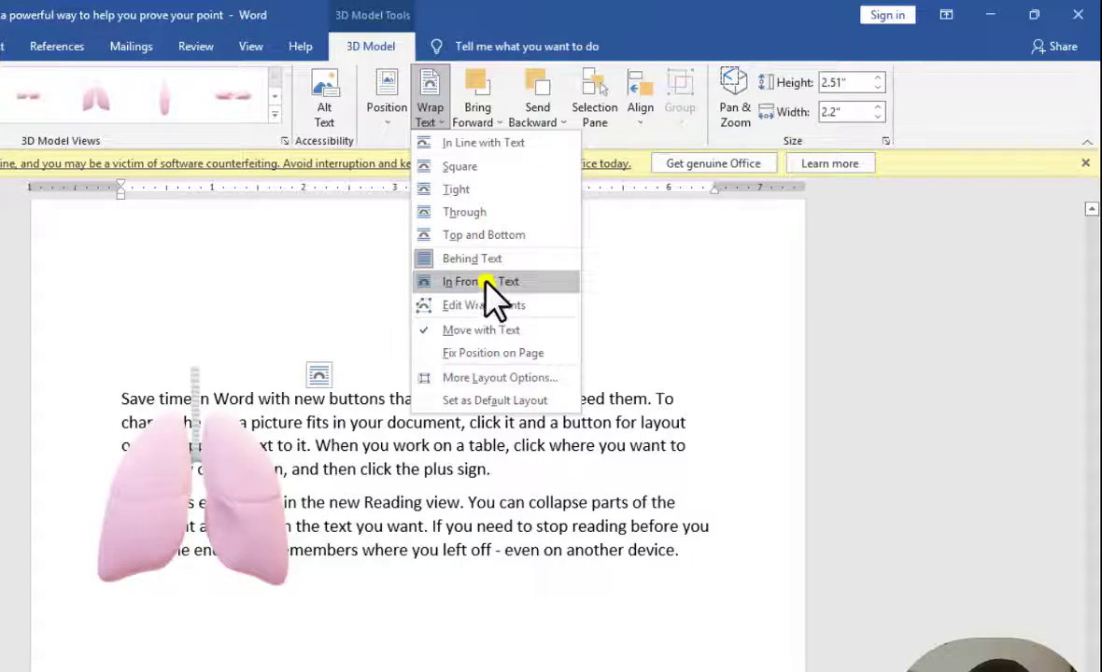
pyautogui.click(470, 190)
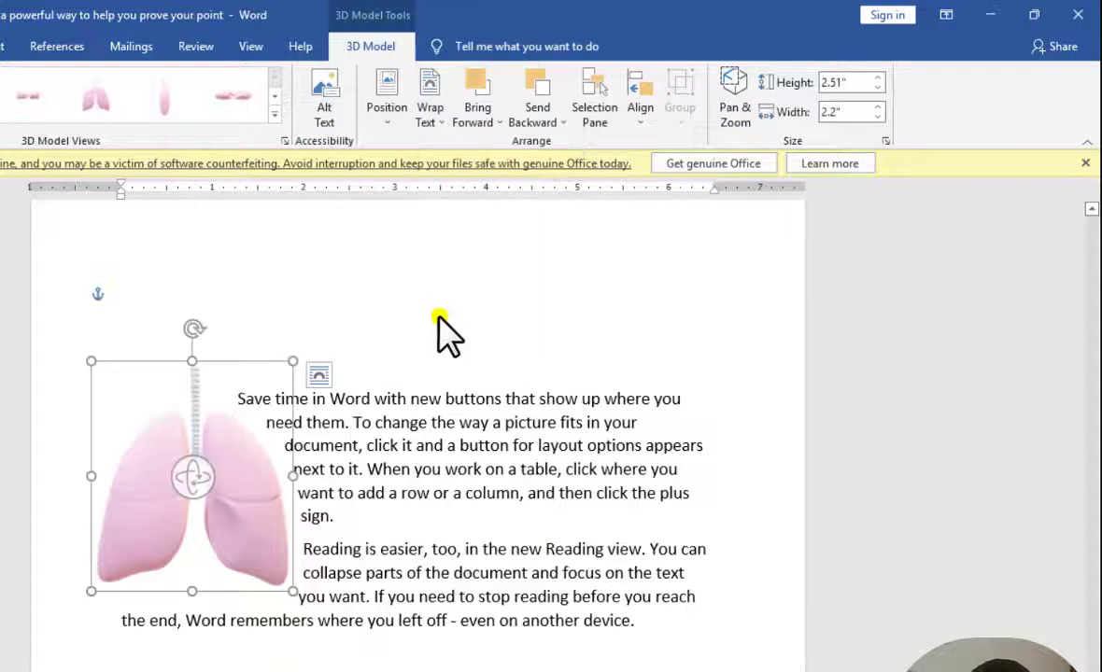
pyautogui.click(474, 470)
# Step: Shift the "Save time in Word" paragraph down and back up to test how the text wraps around the lungs
pyautogui.scroll(-1, 495, 523)
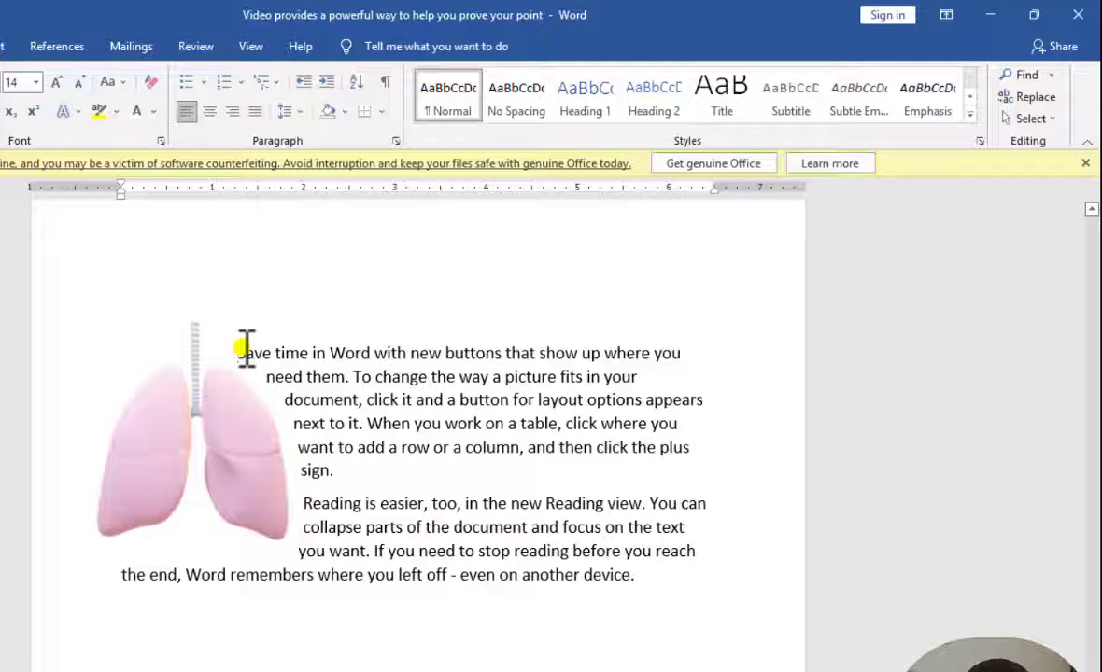
pyautogui.press('Return')
pyautogui.press('Return')
pyautogui.press('Return')
pyautogui.press('Return')
pyautogui.press('Return')
pyautogui.press('Return')
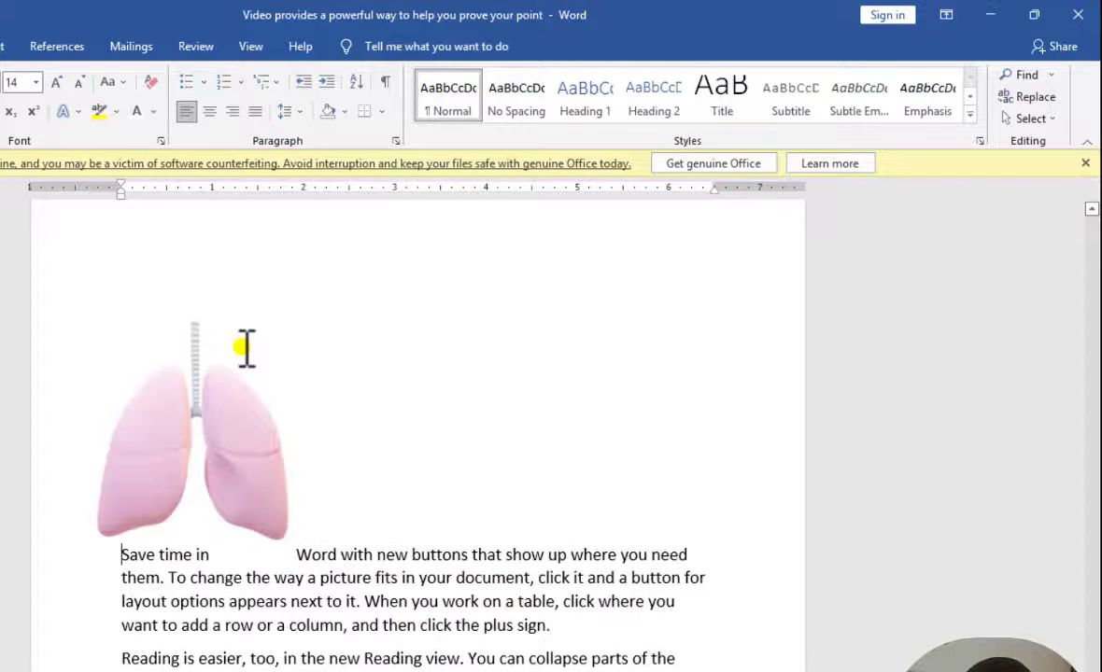
pyautogui.press('Return')
pyautogui.press('BackSpace')
pyautogui.press('BackSpace')
pyautogui.press('BackSpace')
pyautogui.press('BackSpace')
pyautogui.press('BackSpace')
pyautogui.press('BackSpace')
pyautogui.press('BackSpace')
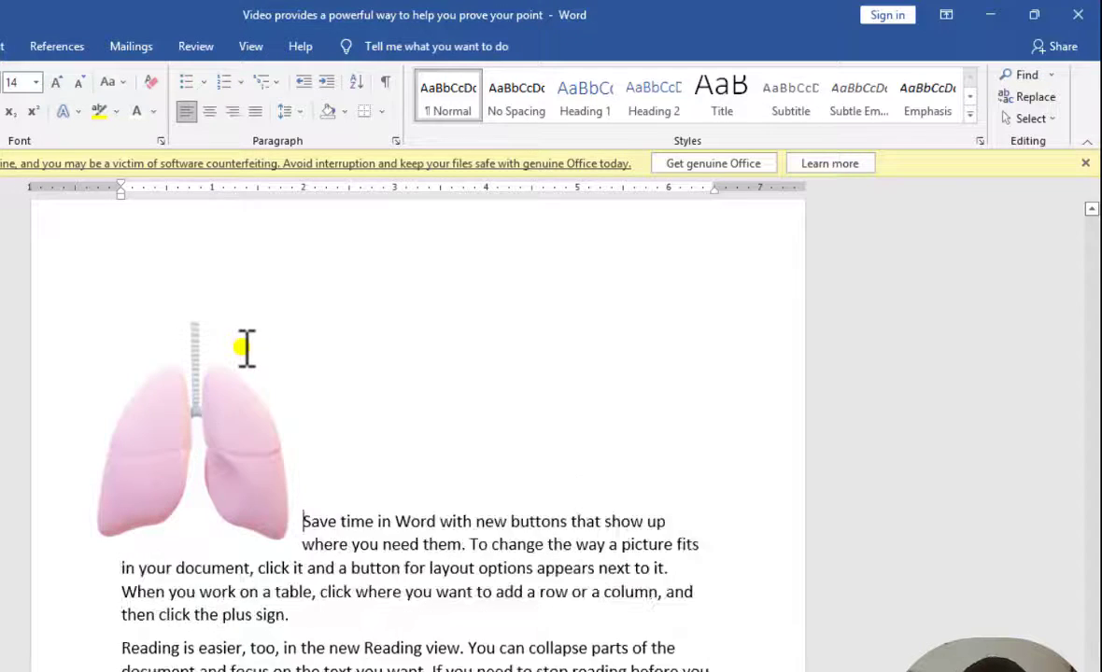
pyautogui.press('BackSpace')
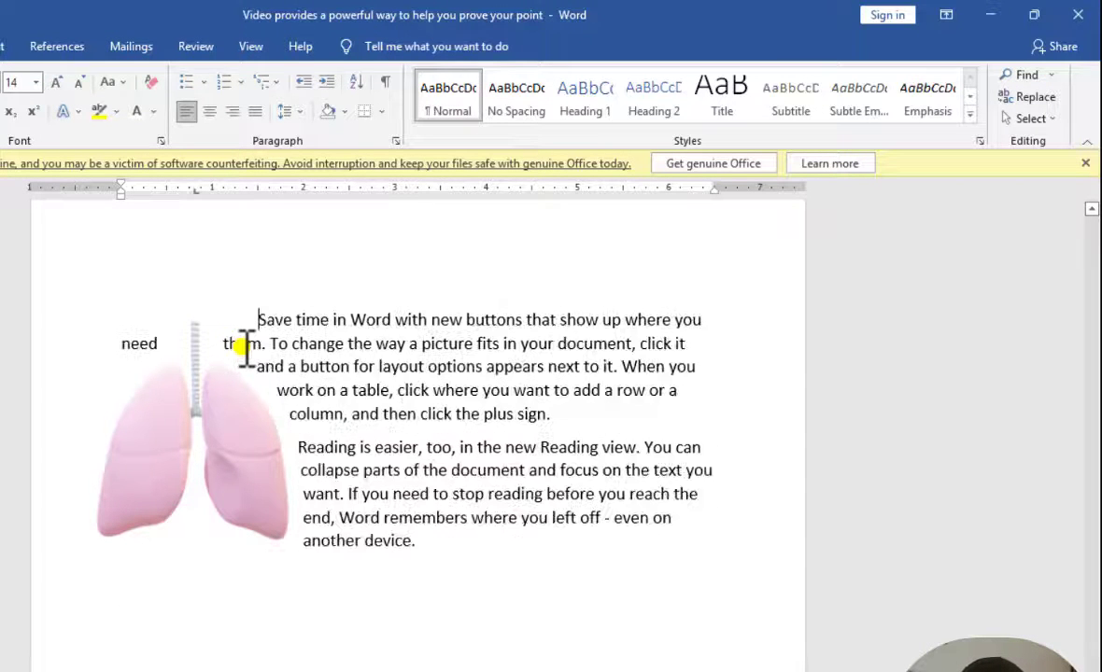
pyautogui.press('Return')
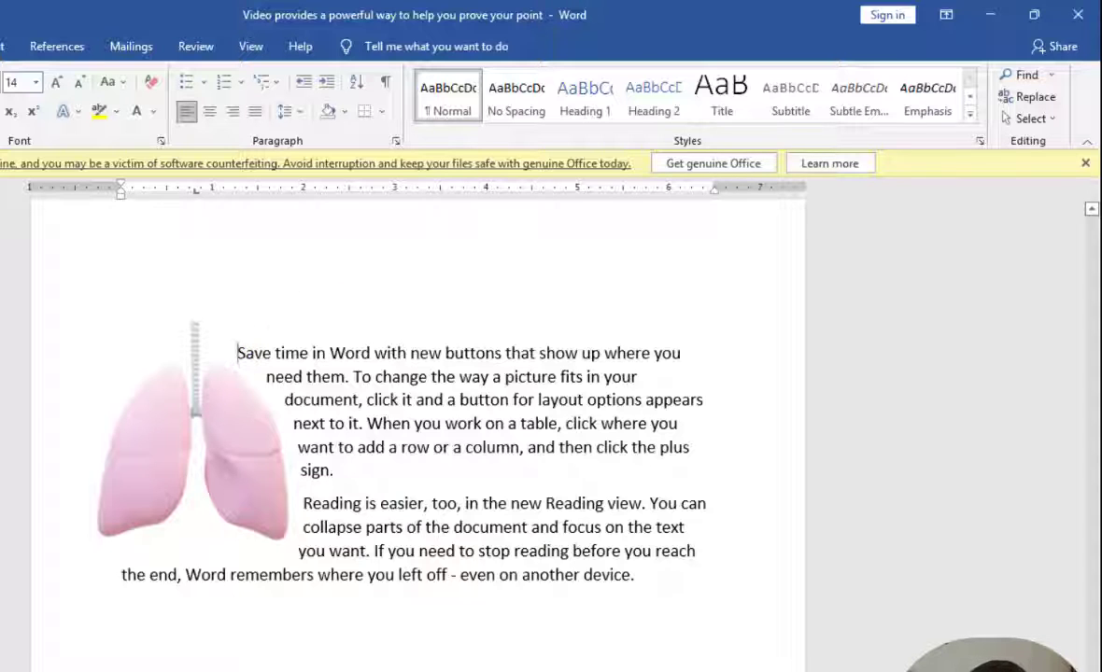
# Step: Look through the SmartArt categories and insert a Basic Pyramid on the blank line below the paragraphs beside the lungs
pyautogui.click(415, 648)
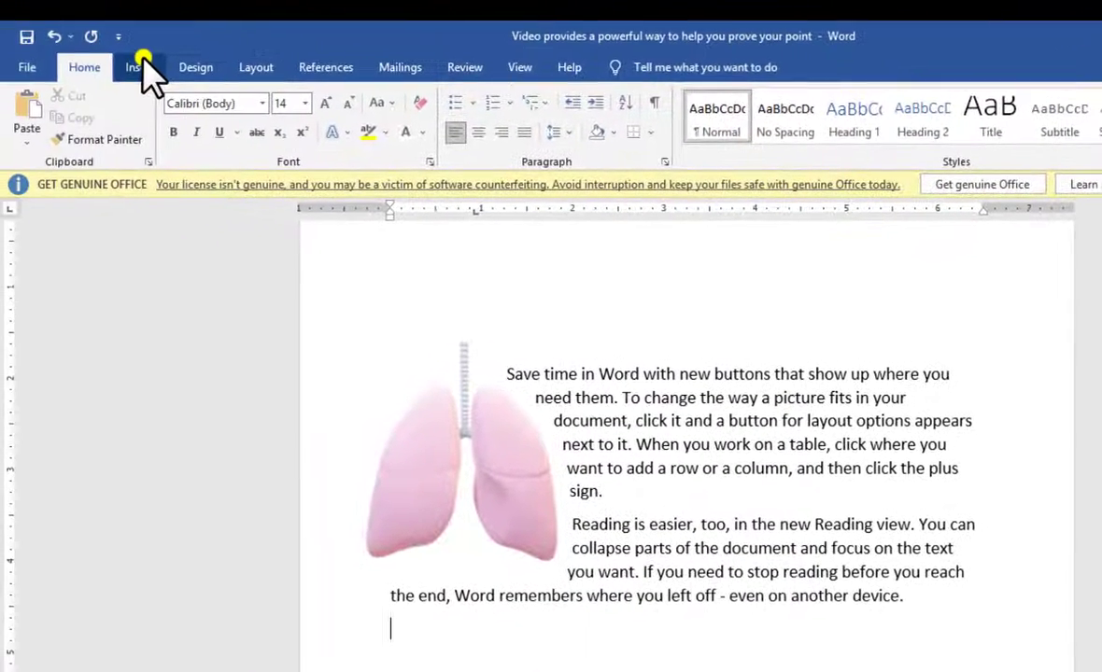
pyautogui.click(141, 63)
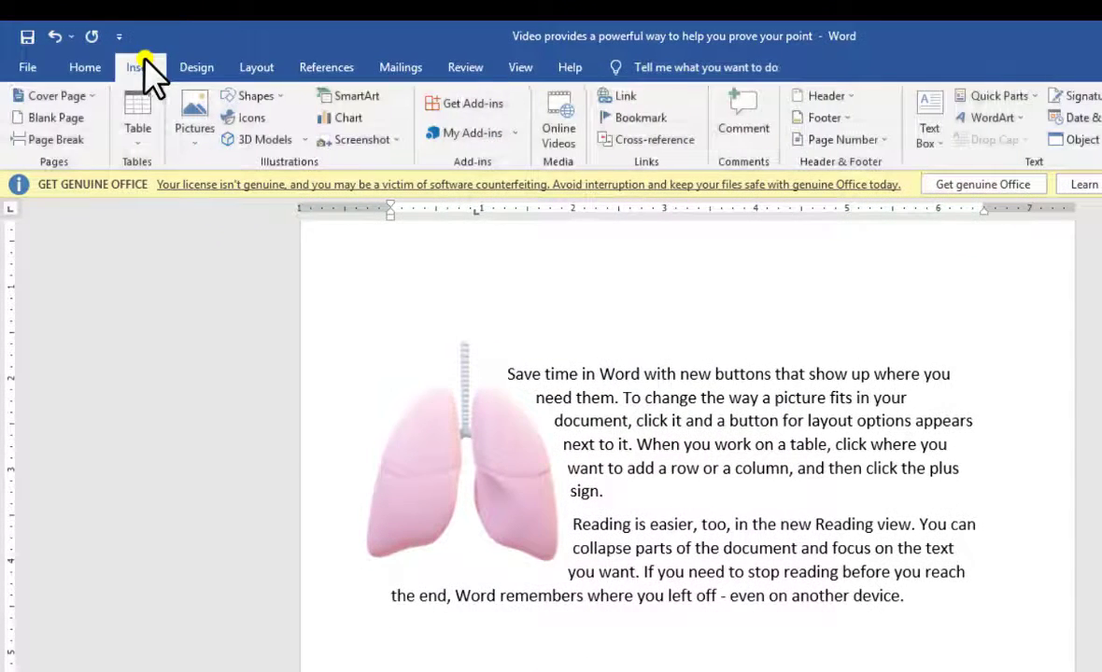
pyautogui.click(371, 97)
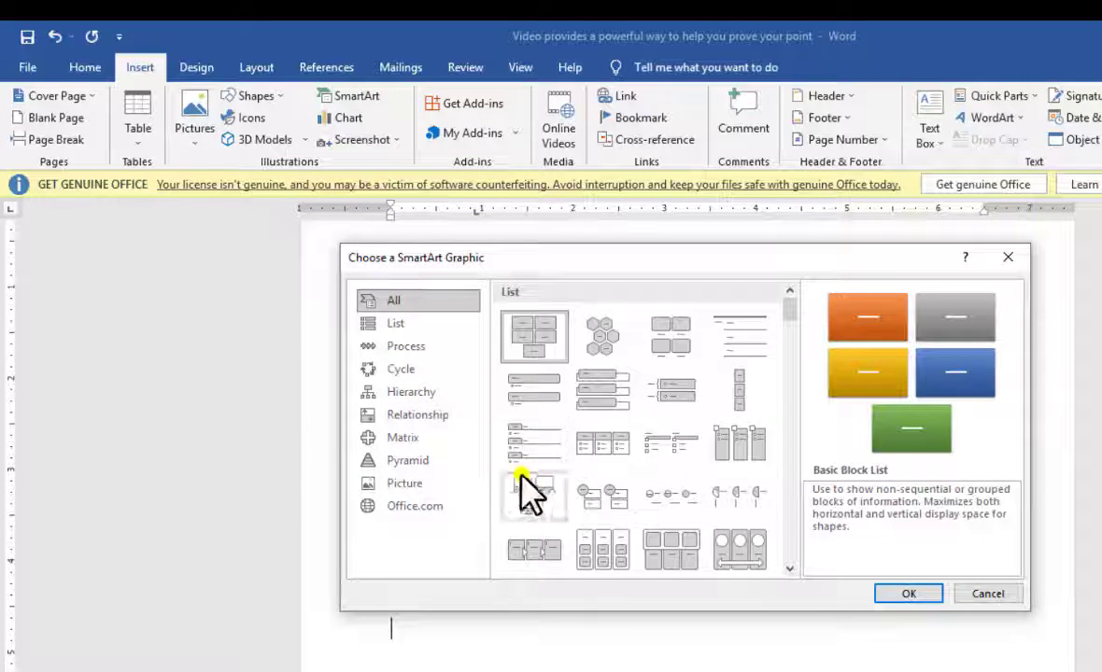
pyautogui.click(394, 323)
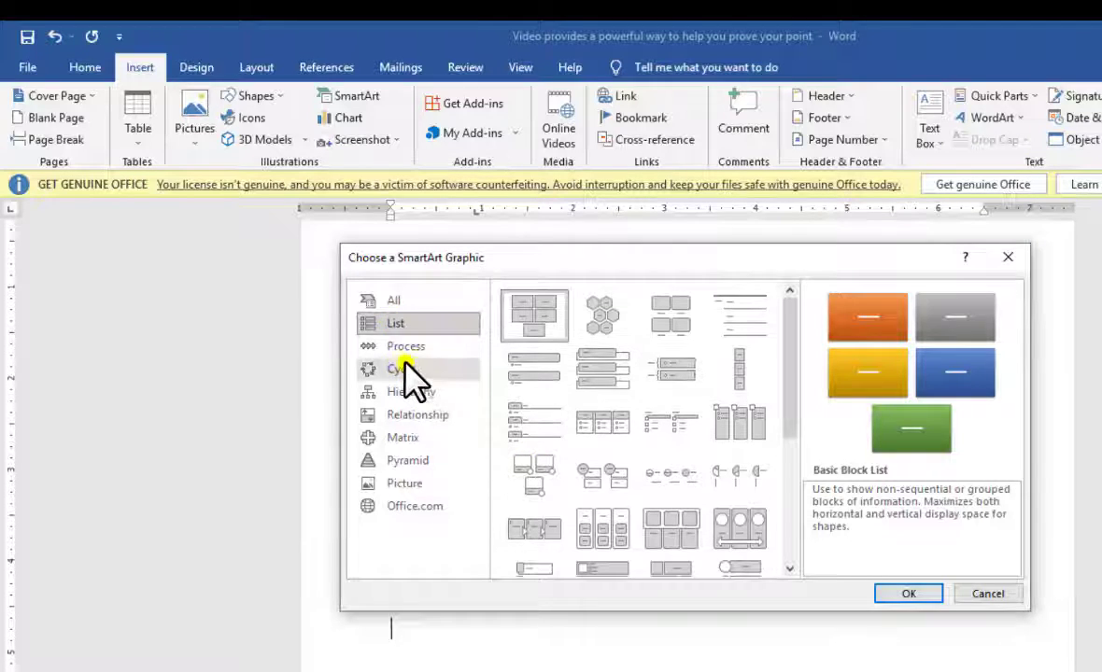
pyautogui.click(402, 347)
pyautogui.click(402, 369)
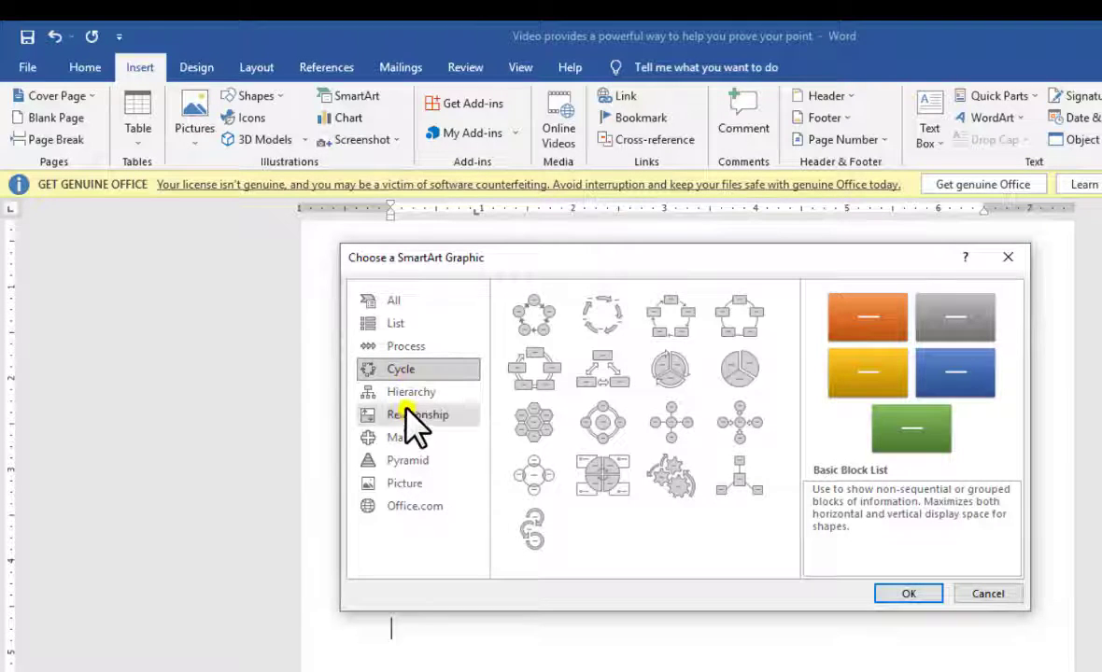
pyautogui.click(411, 393)
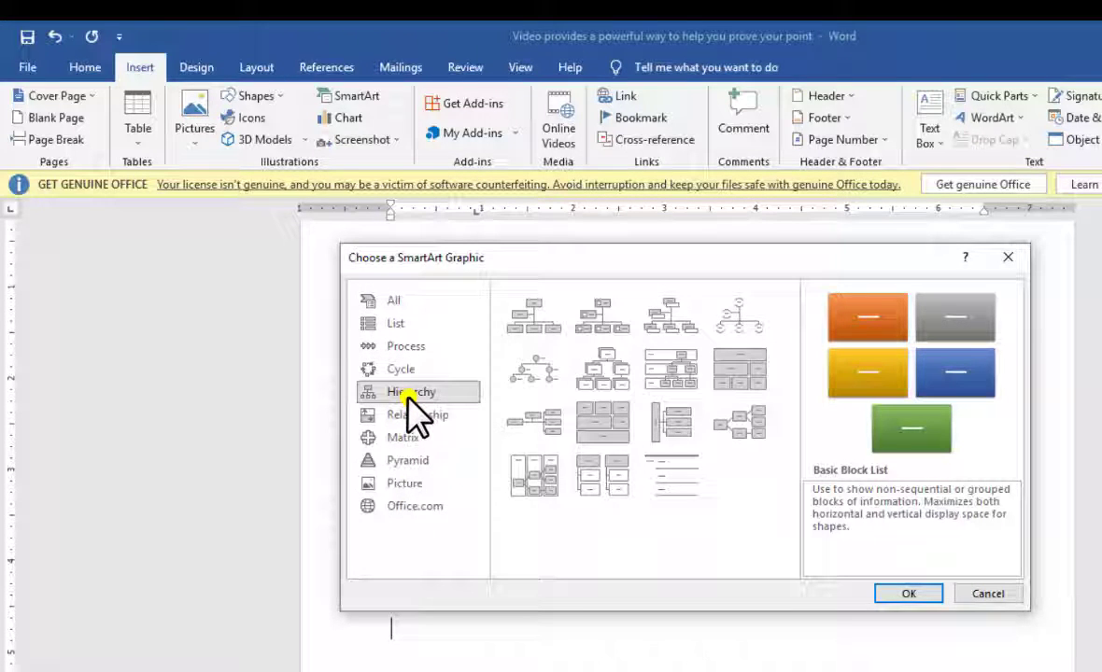
pyautogui.click(408, 459)
pyautogui.click(410, 432)
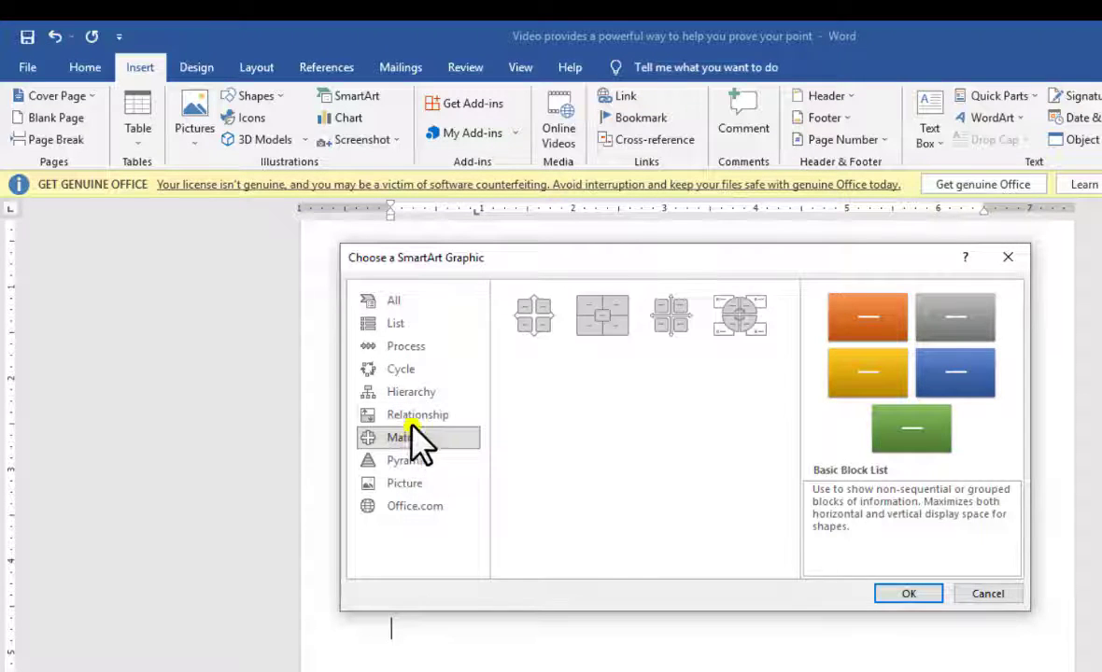
pyautogui.click(416, 417)
pyautogui.click(418, 462)
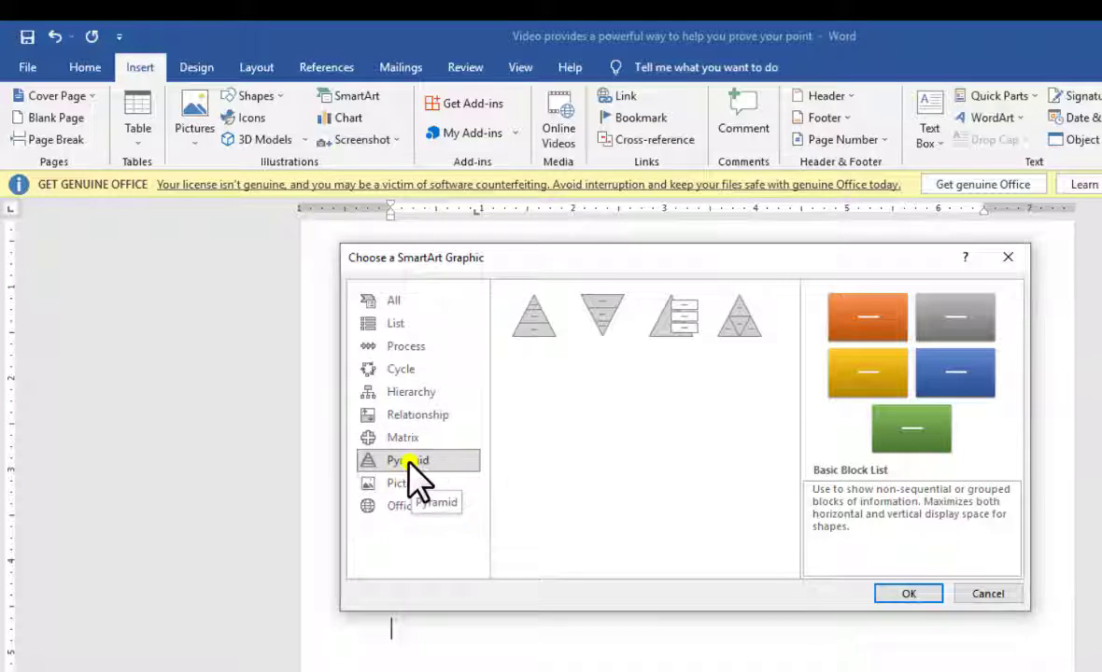
pyautogui.click(533, 313)
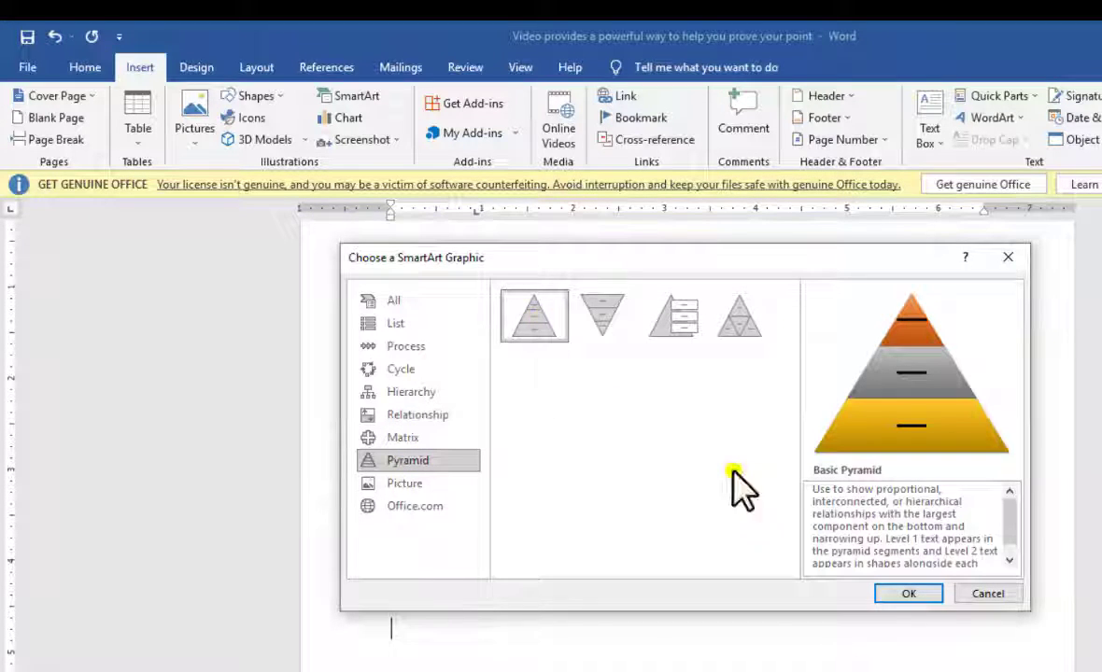
pyautogui.click(909, 595)
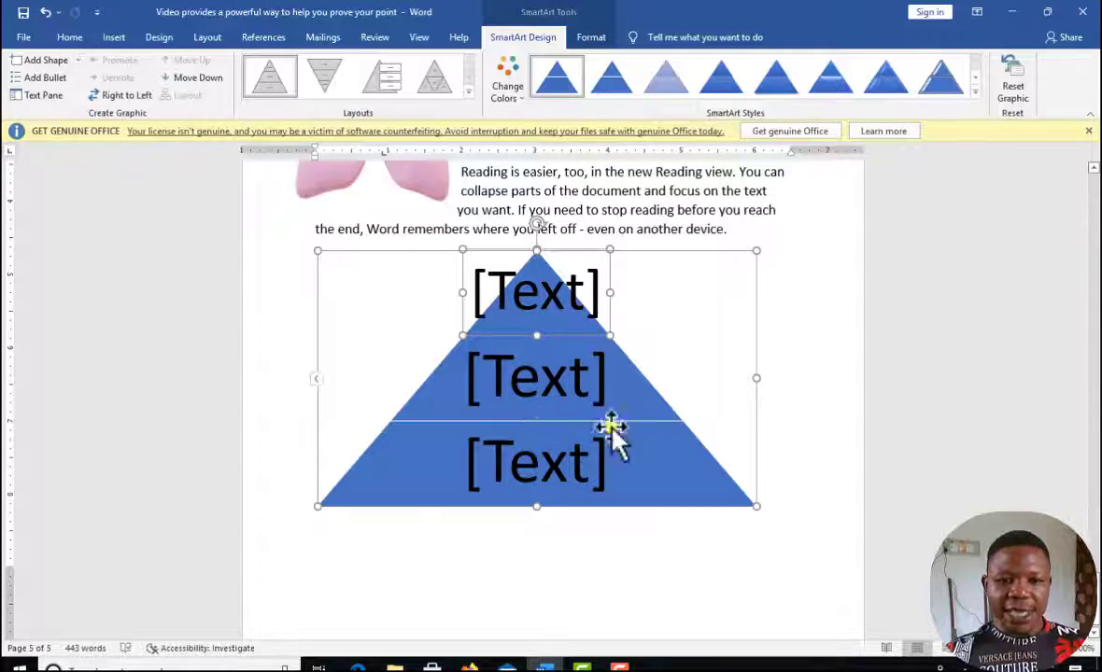
# Step: Apply the glossy sixth SmartArt style to the pyramid and start labelling its top tier with "1ST lEVE"
pyautogui.click(836, 91)
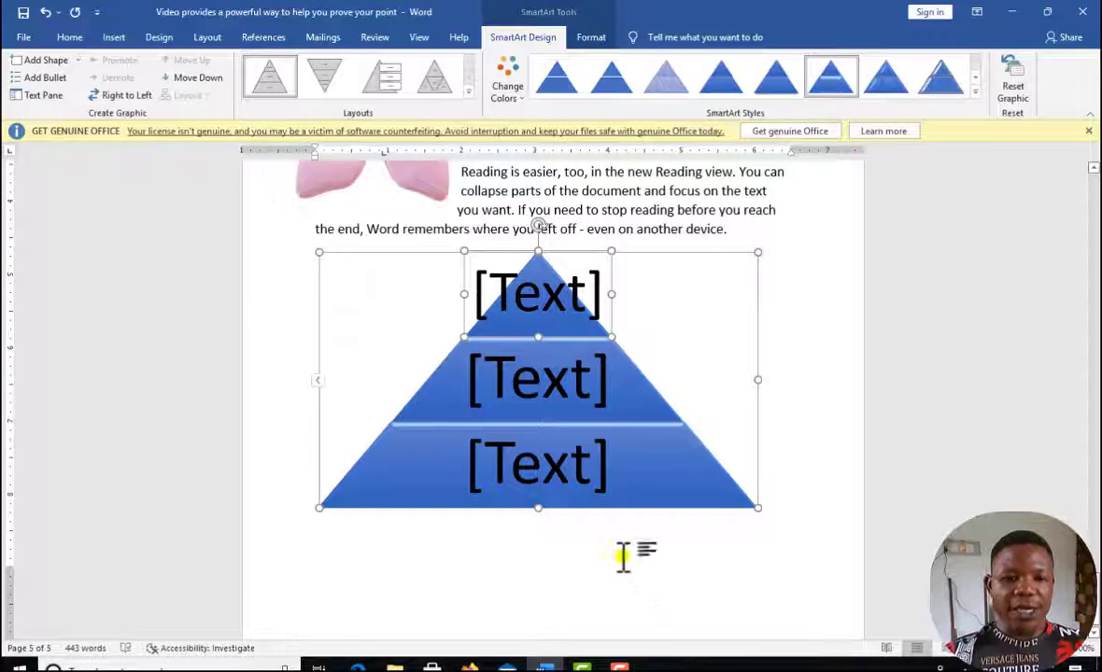
pyautogui.click(576, 301)
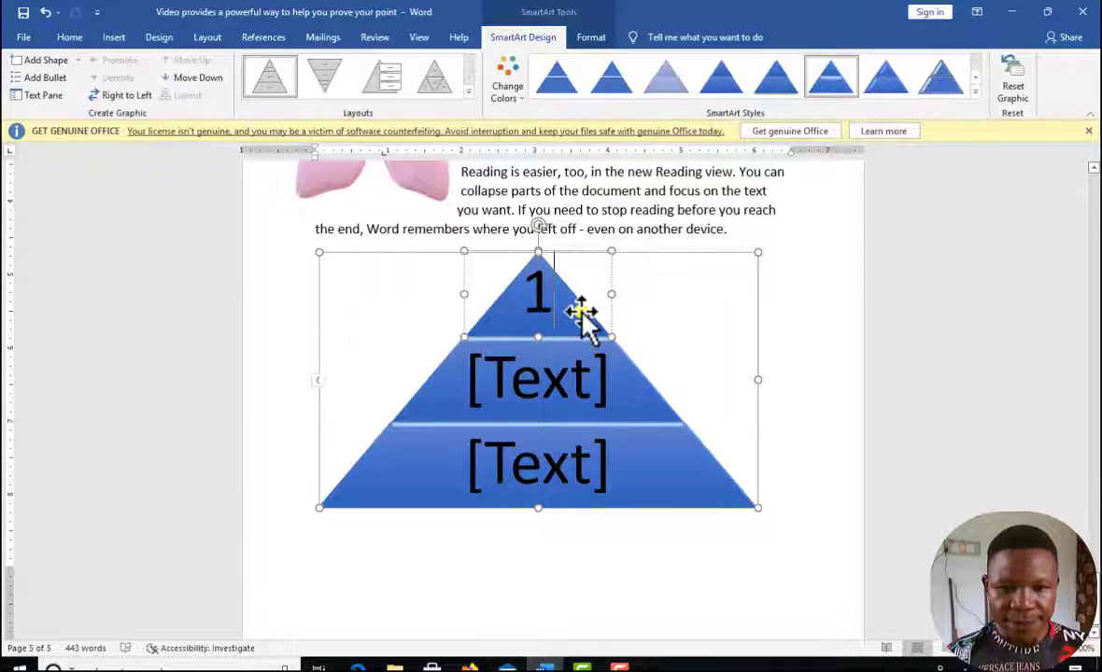
pyautogui.write('1ST')
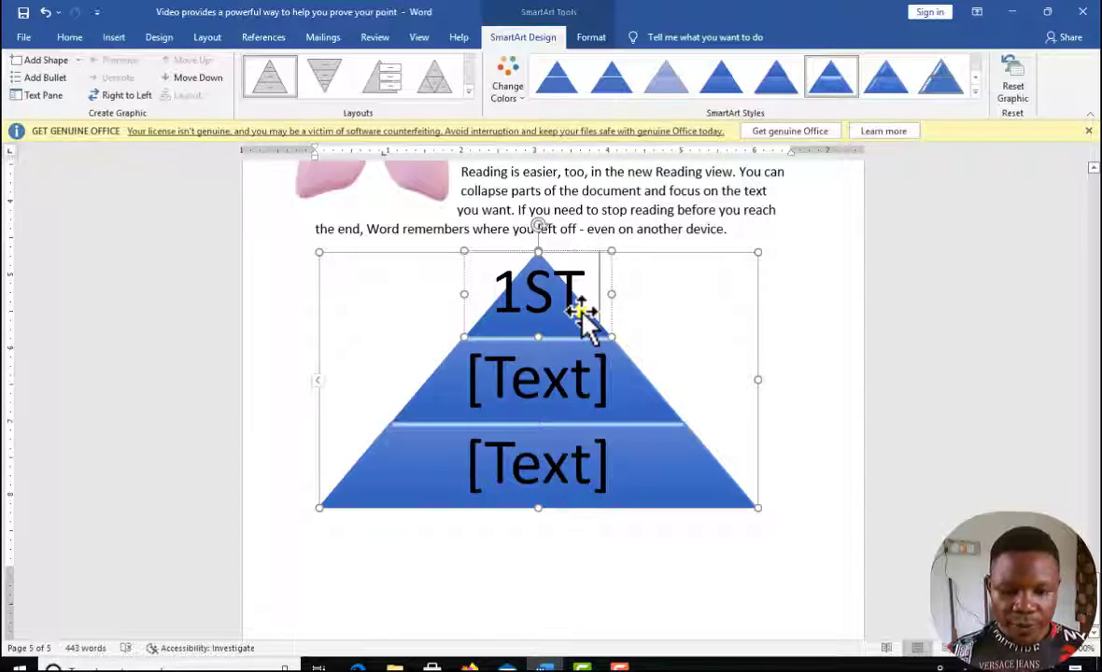
pyautogui.write(' LEVE')
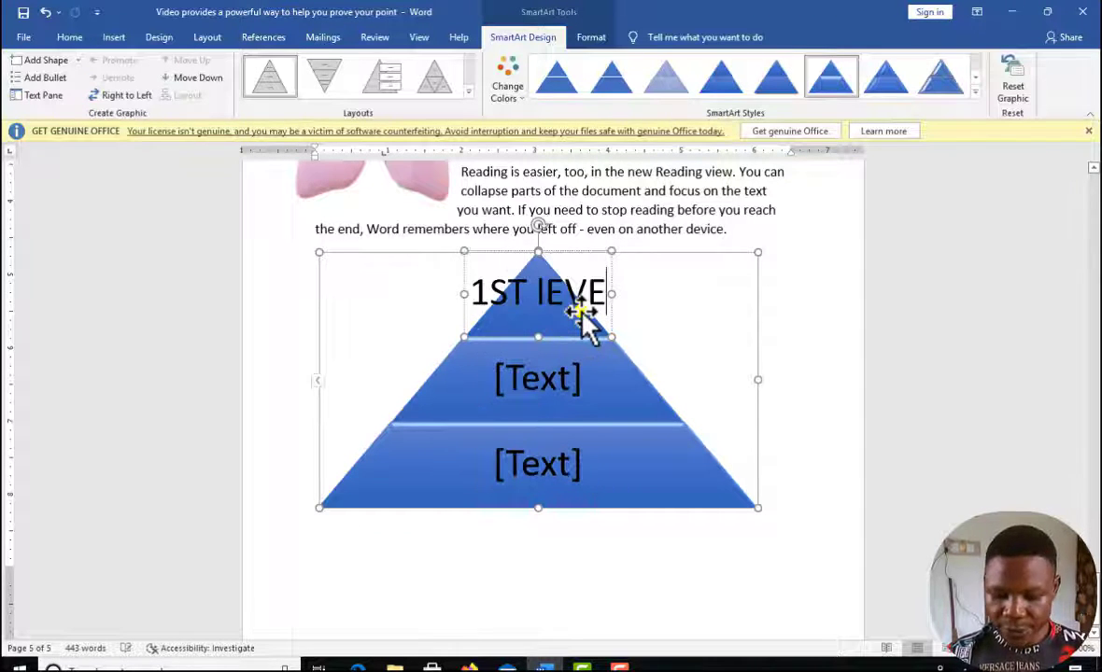
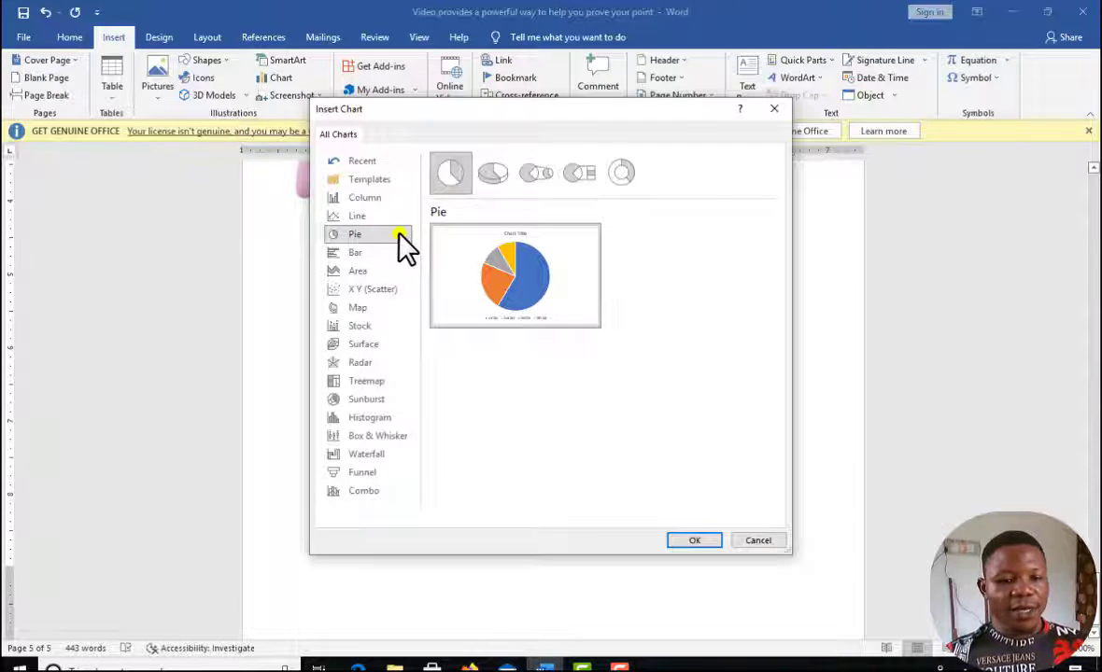
# Step: Preview the Histogram chart type, but insert a basic Pie chart into the document
pyautogui.click(383, 418)
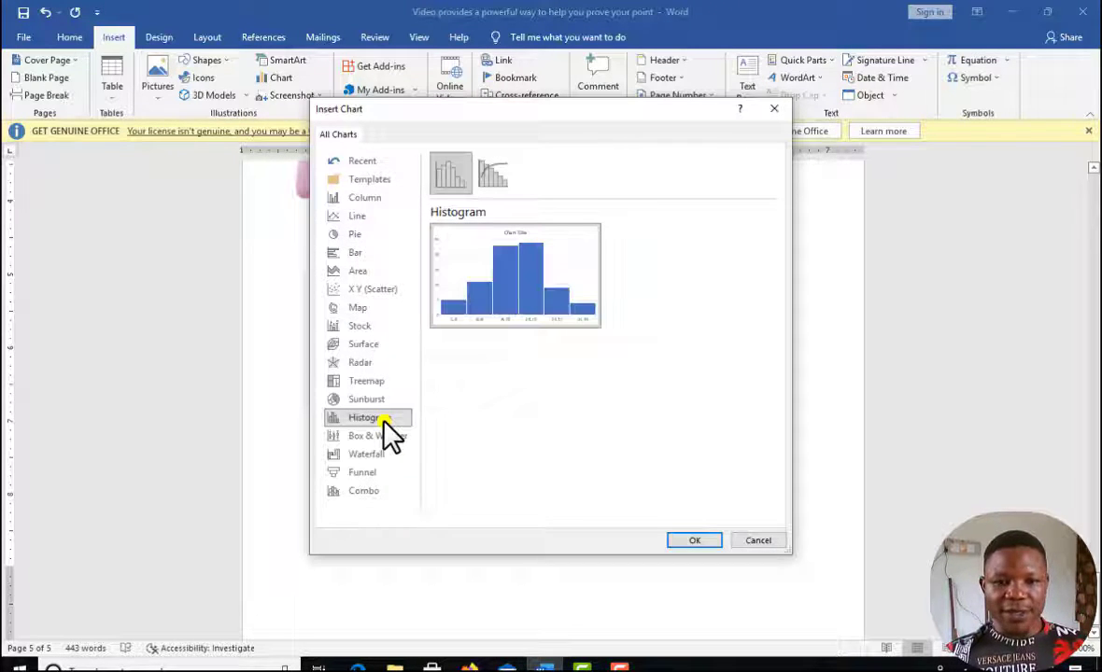
pyautogui.click(364, 235)
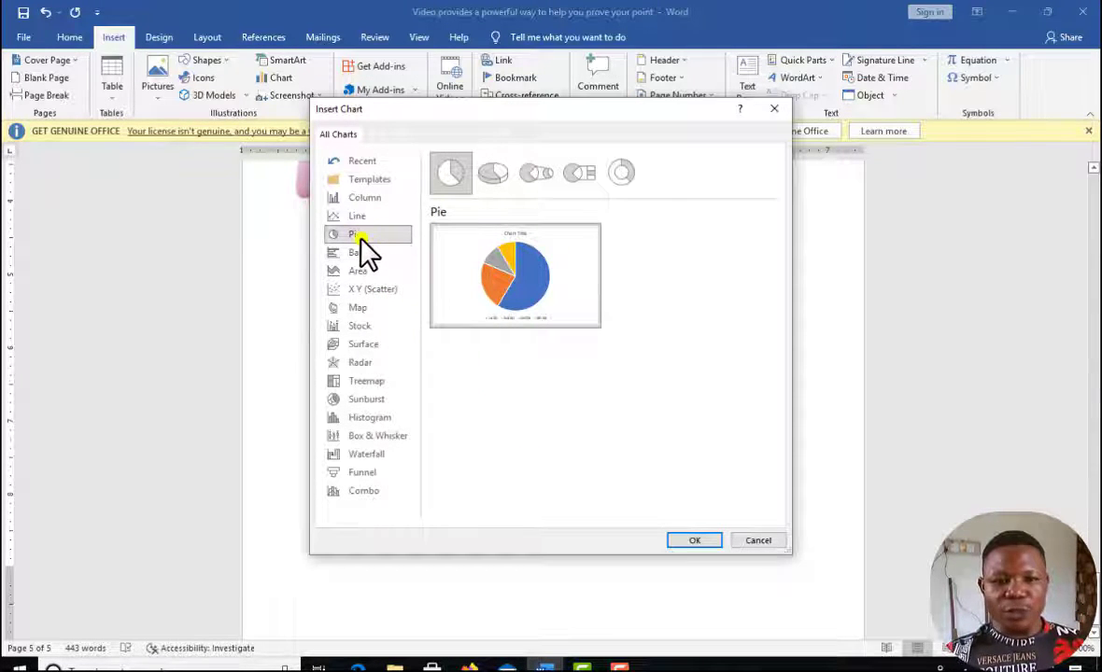
pyautogui.click(707, 540)
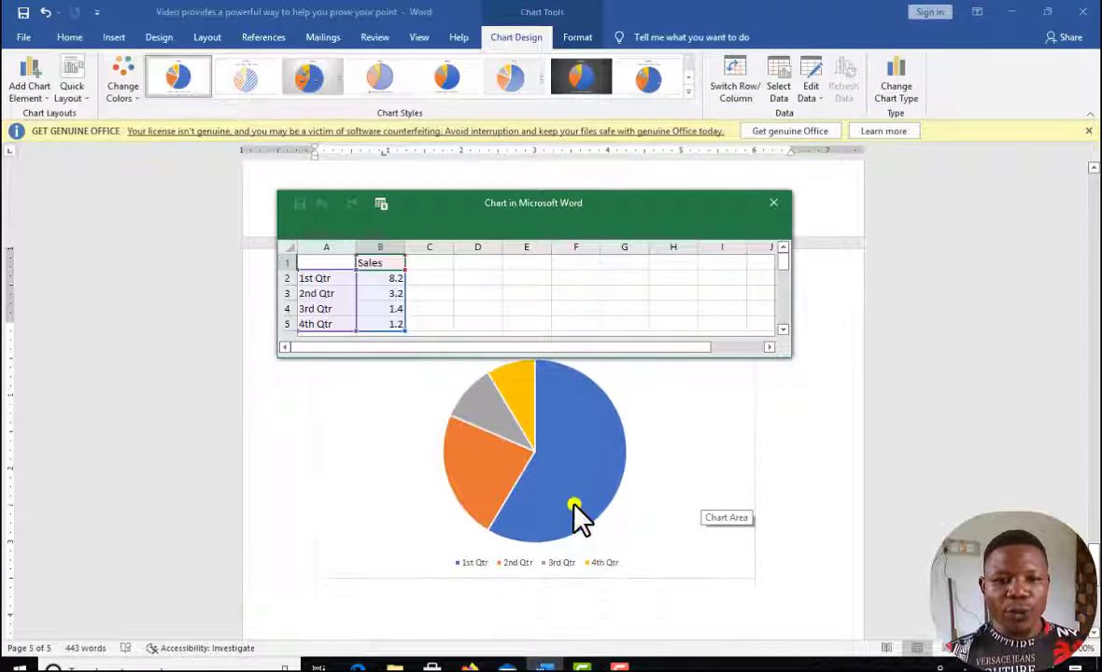
# Step: Enlarge the chart's data sheet and reposition it to compare the quarterly sales figures with the pie slices
pyautogui.scroll(-2, 525, 307)
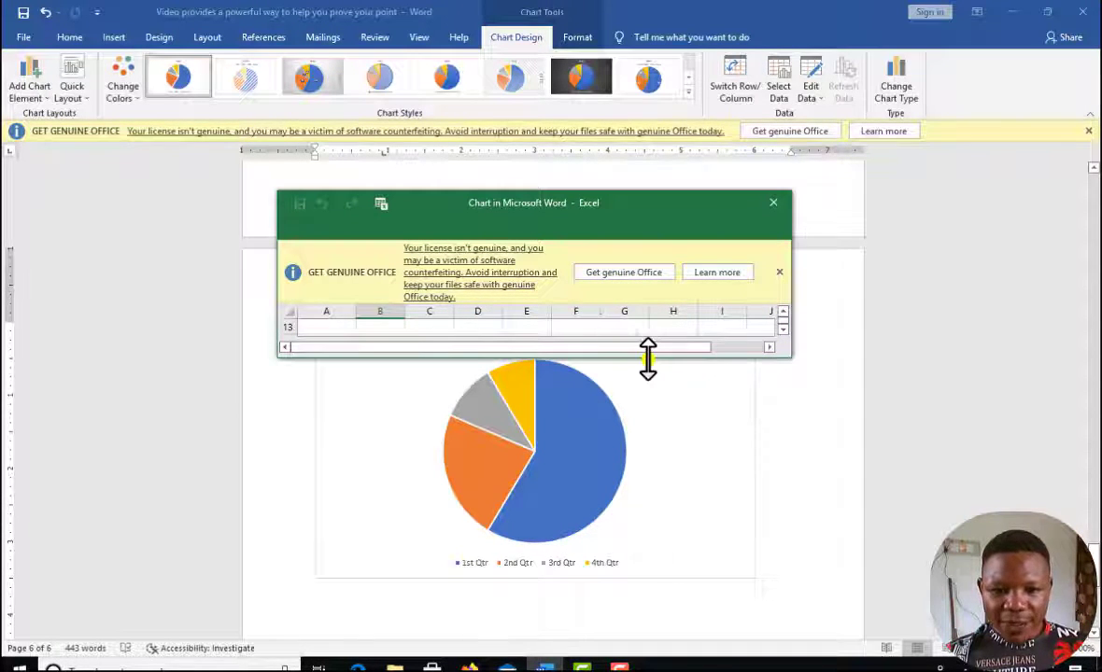
pyautogui.moveTo(659, 359); pyautogui.dragTo(669, 457)
pyautogui.moveTo(597, 210); pyautogui.dragTo(601, 181)
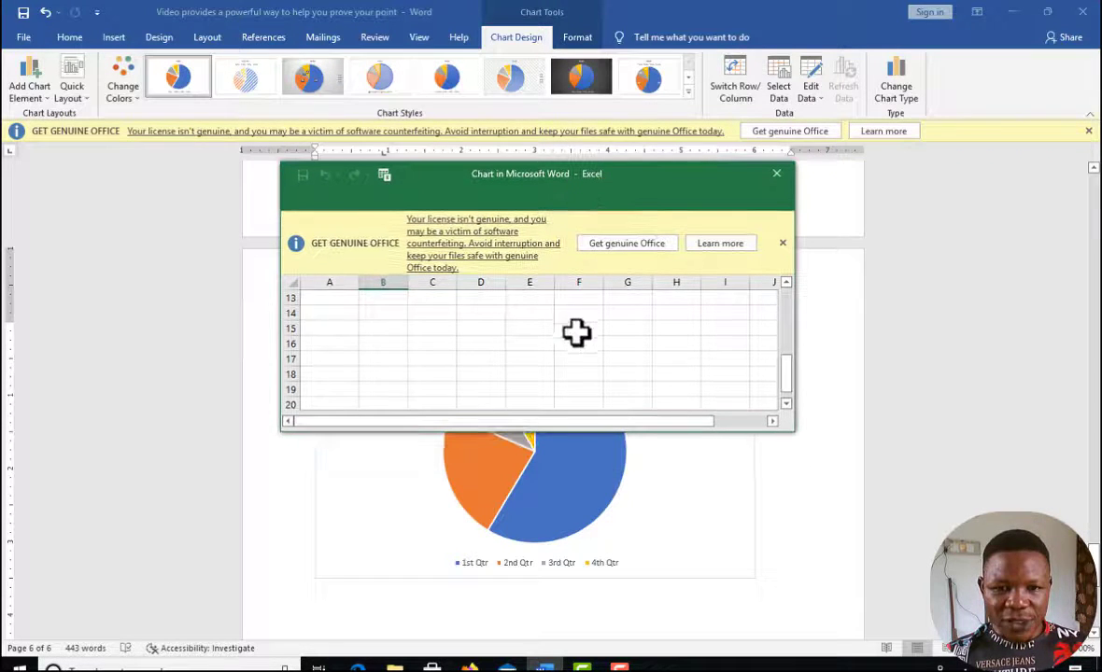
pyautogui.scroll(4, 577, 332)
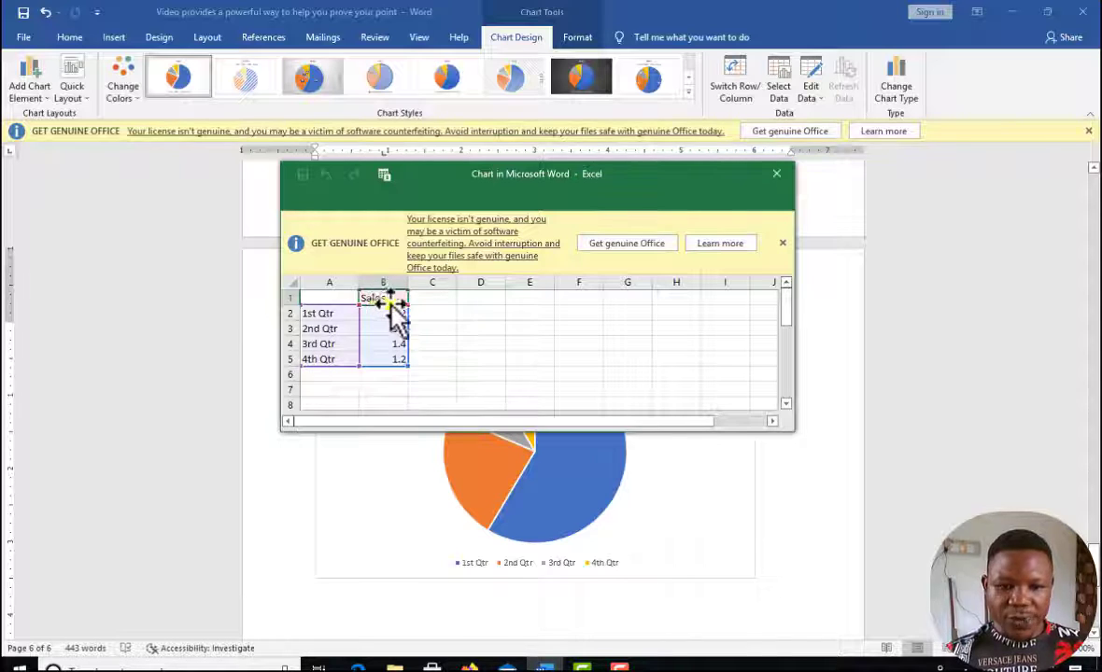
pyautogui.moveTo(565, 195); pyautogui.dragTo(348, 160)
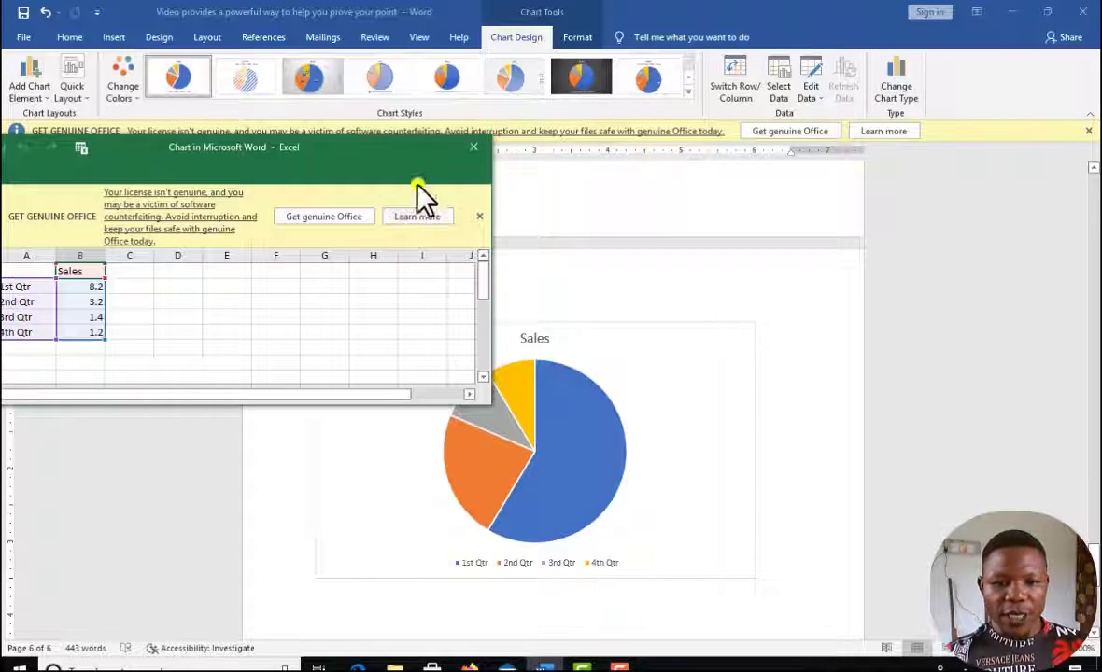
pyautogui.moveTo(383, 168); pyautogui.dragTo(250, 179)
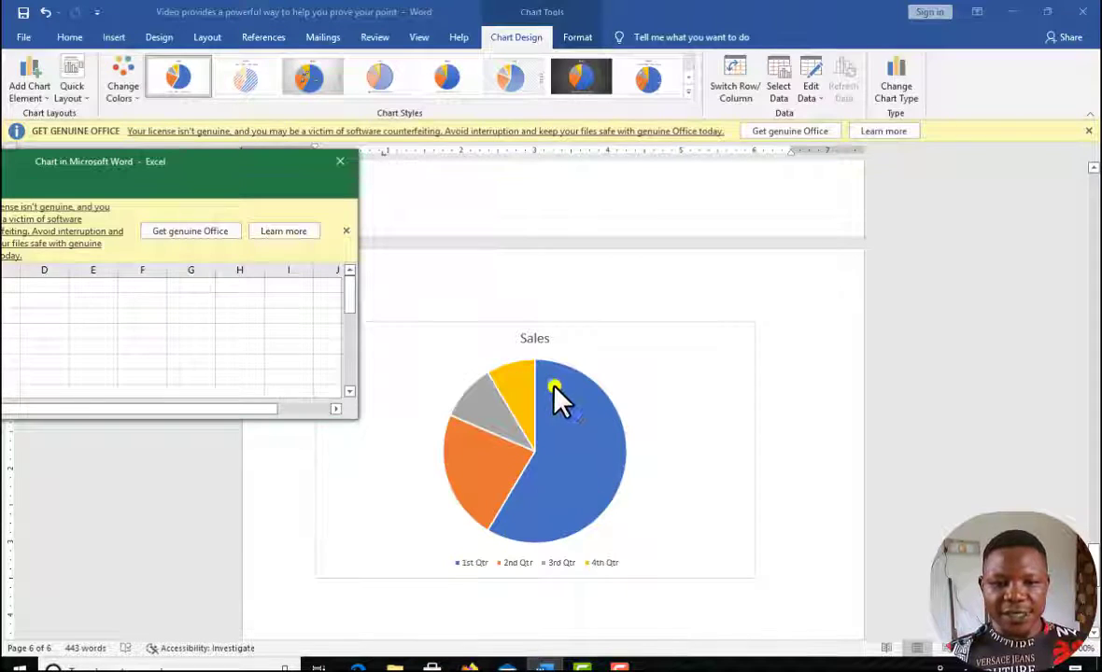
pyautogui.moveTo(207, 199); pyautogui.dragTo(538, 177)
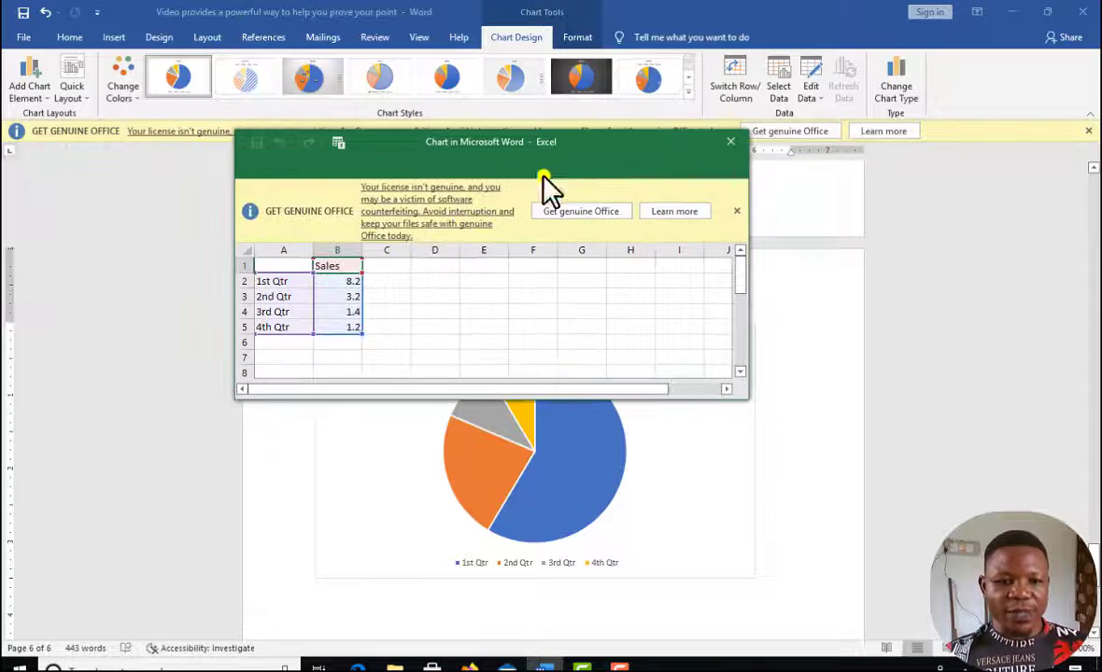
# Step: Set the 1st Qtr sales value in the chart data to 4.2 and move the data sheet off the pie
pyautogui.click(350, 285)
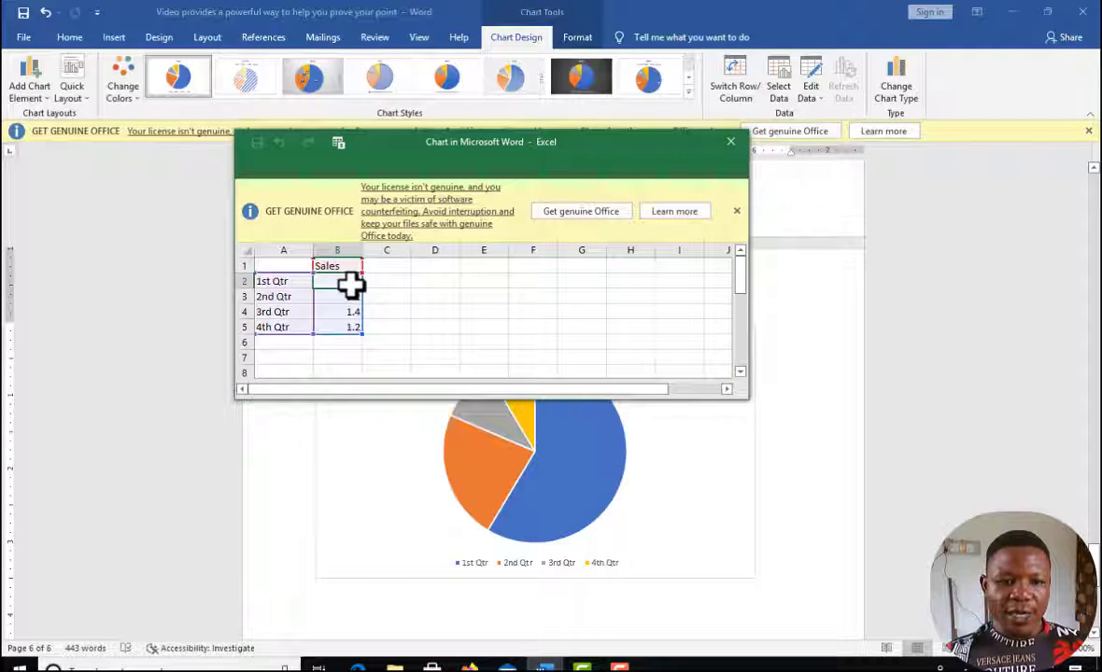
pyautogui.press('BackSpace')
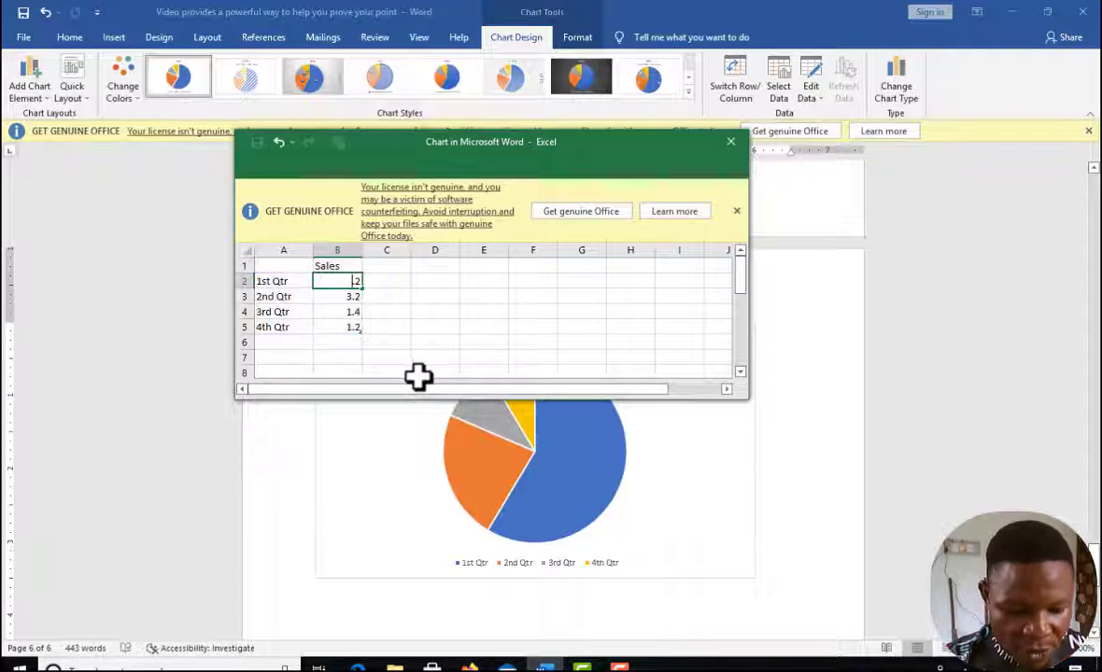
pyautogui.write('4')
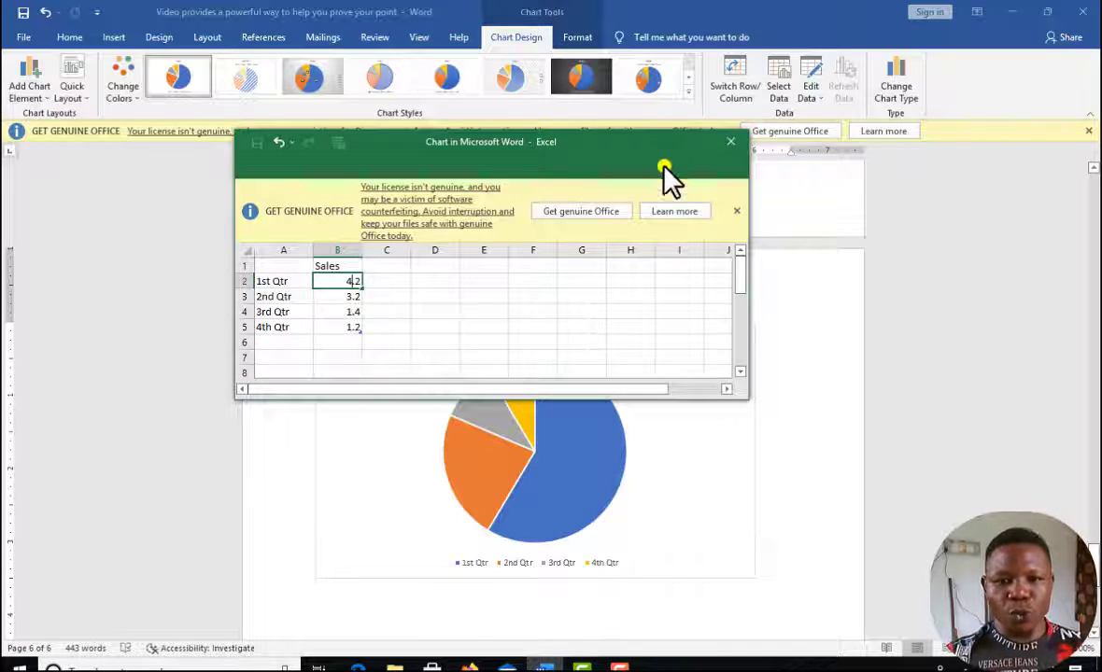
pyautogui.moveTo(668, 143); pyautogui.dragTo(380, 135)
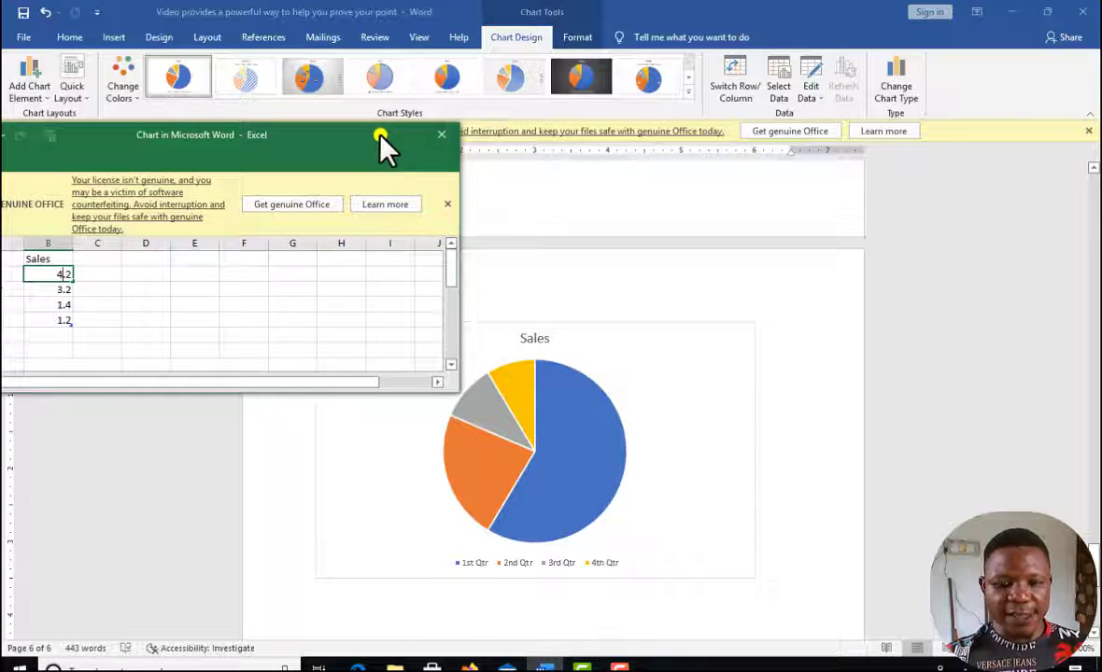
pyautogui.click(272, 303)
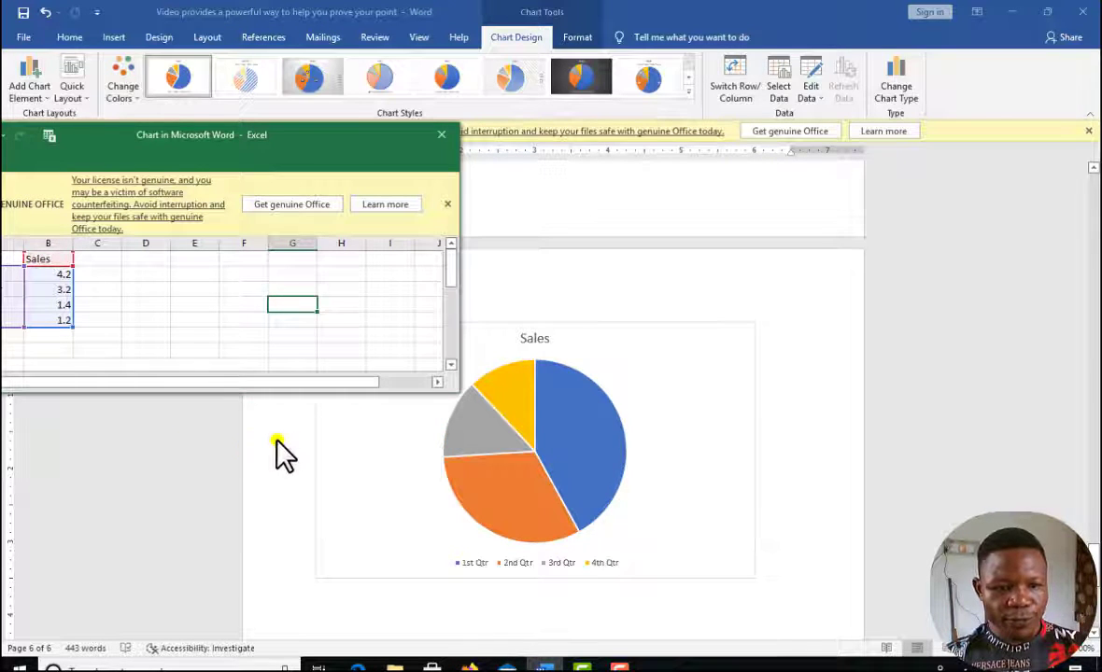
pyautogui.click(278, 450)
# Step: Set the 2nd Qtr sales value to 7.2, check the pie chart, and close the data sheet
pyautogui.click(305, 291)
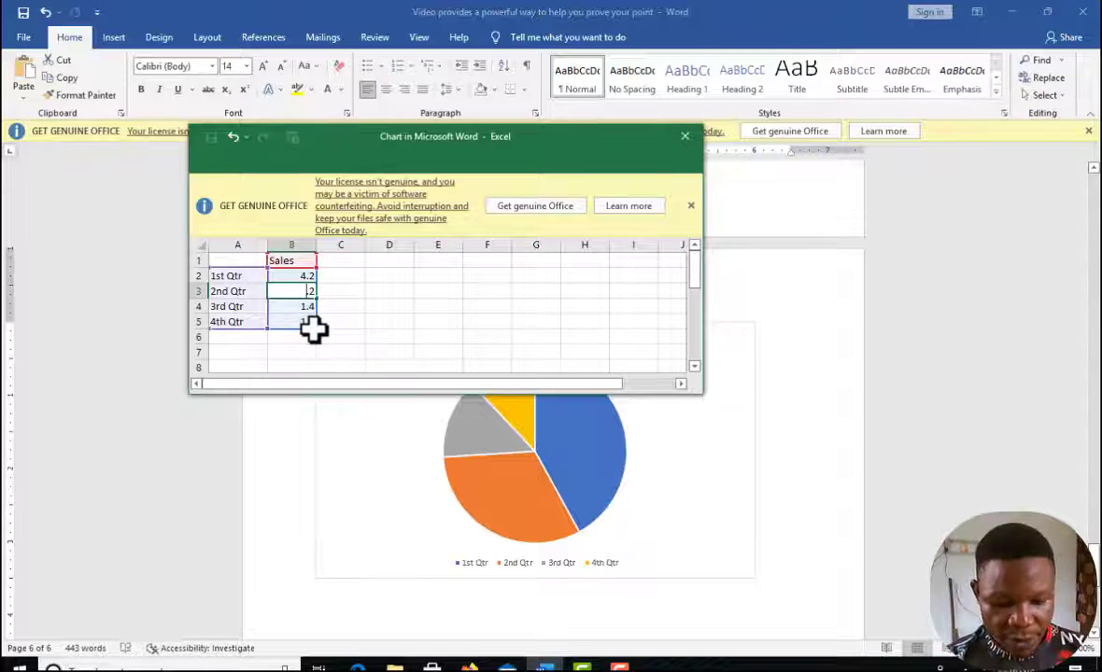
pyautogui.press('Delete')
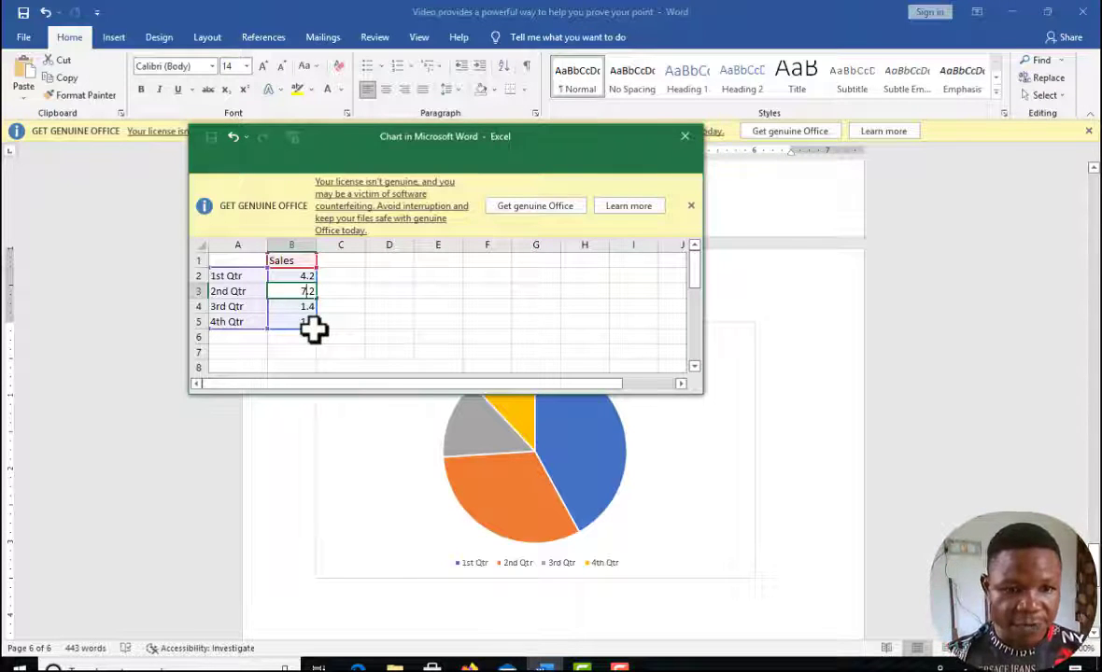
pyautogui.click(439, 338)
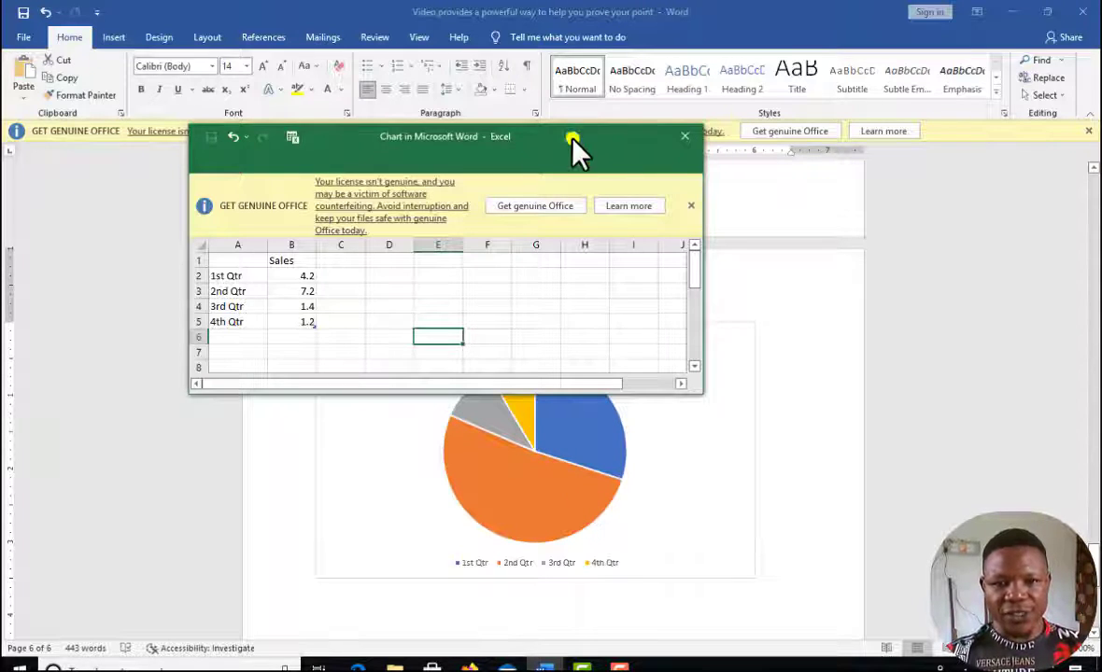
pyautogui.moveTo(573, 141); pyautogui.dragTo(286, 152)
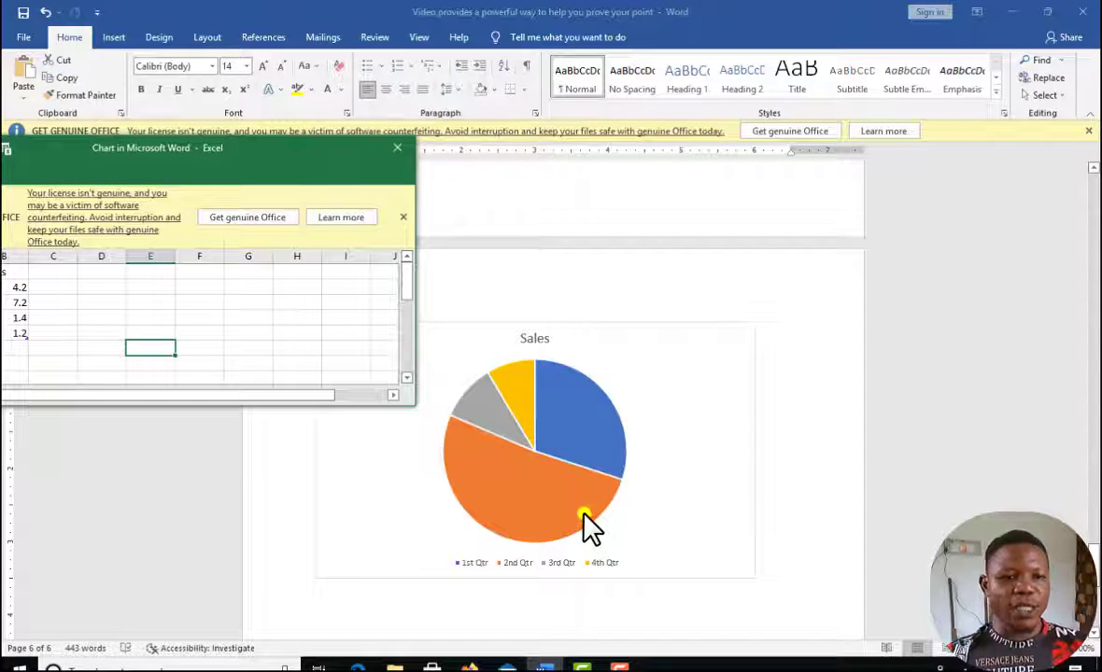
pyautogui.moveTo(305, 156); pyautogui.dragTo(493, 142)
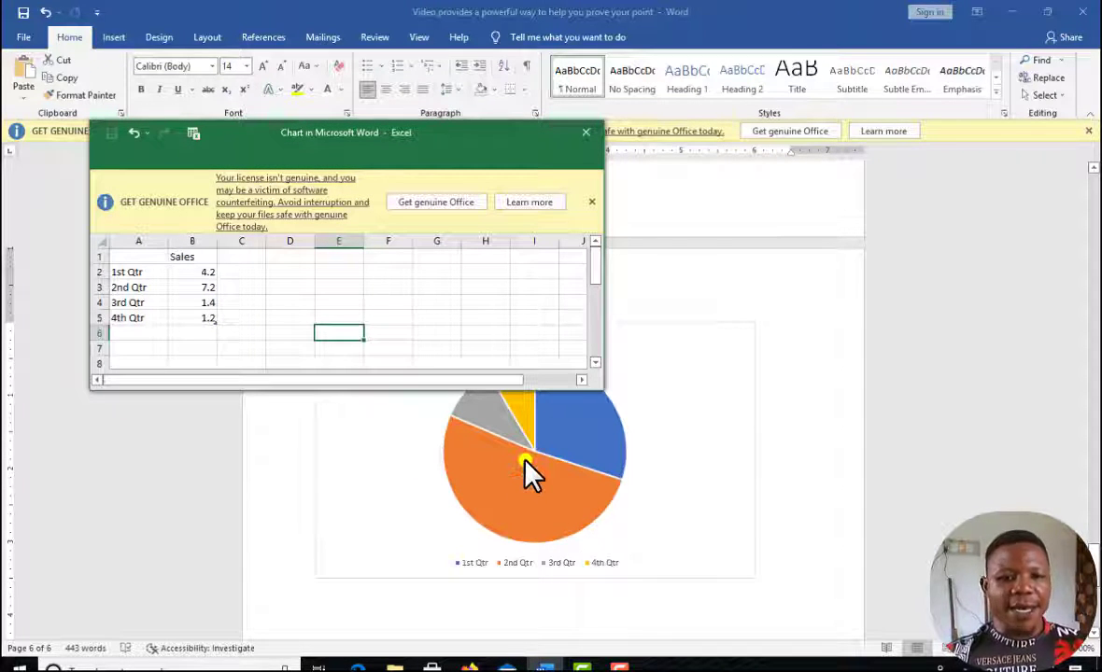
pyautogui.click(588, 132)
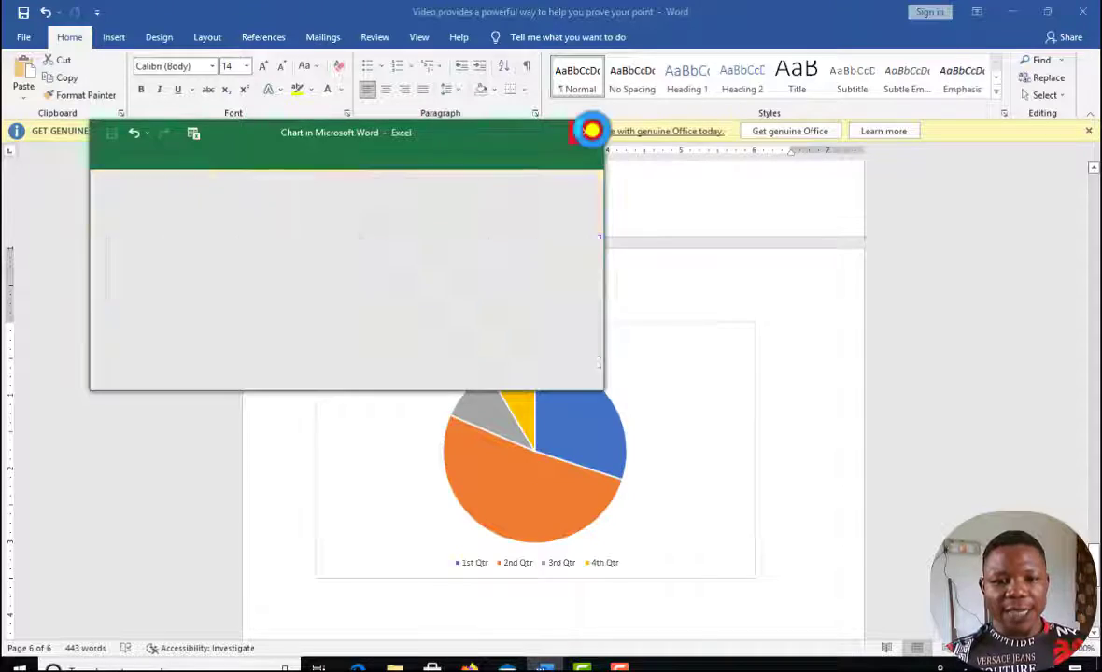
# Step: Deselect the pie chart and bring up the options for inserting a screenshot
pyautogui.click(775, 394)
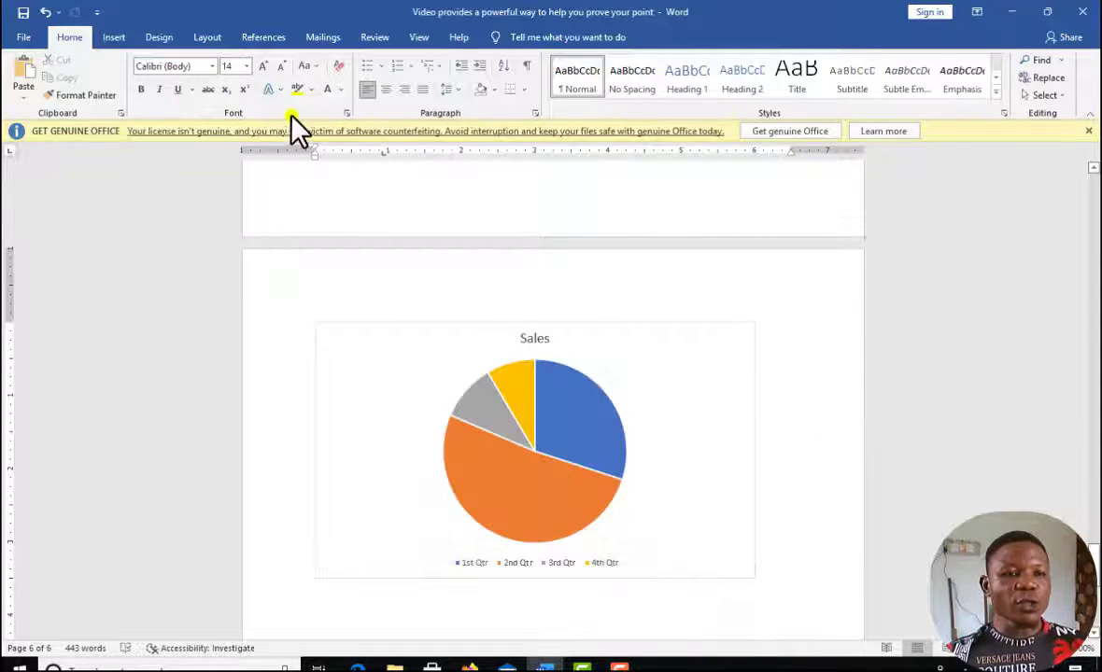
pyautogui.click(114, 37)
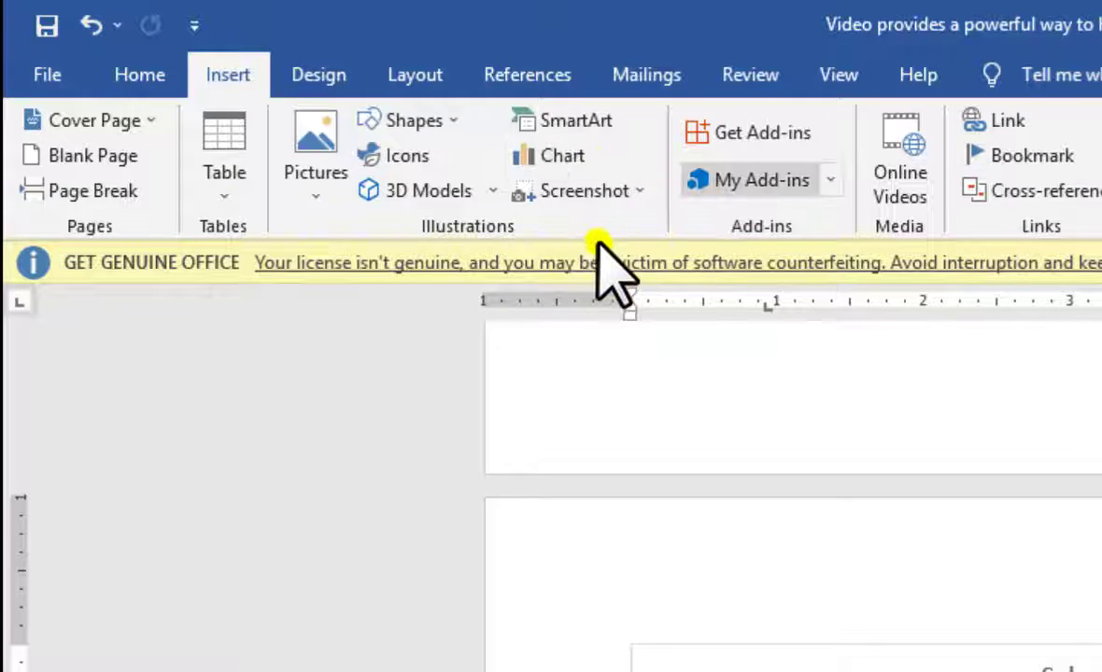
pyautogui.scroll(-1, 603, 221)
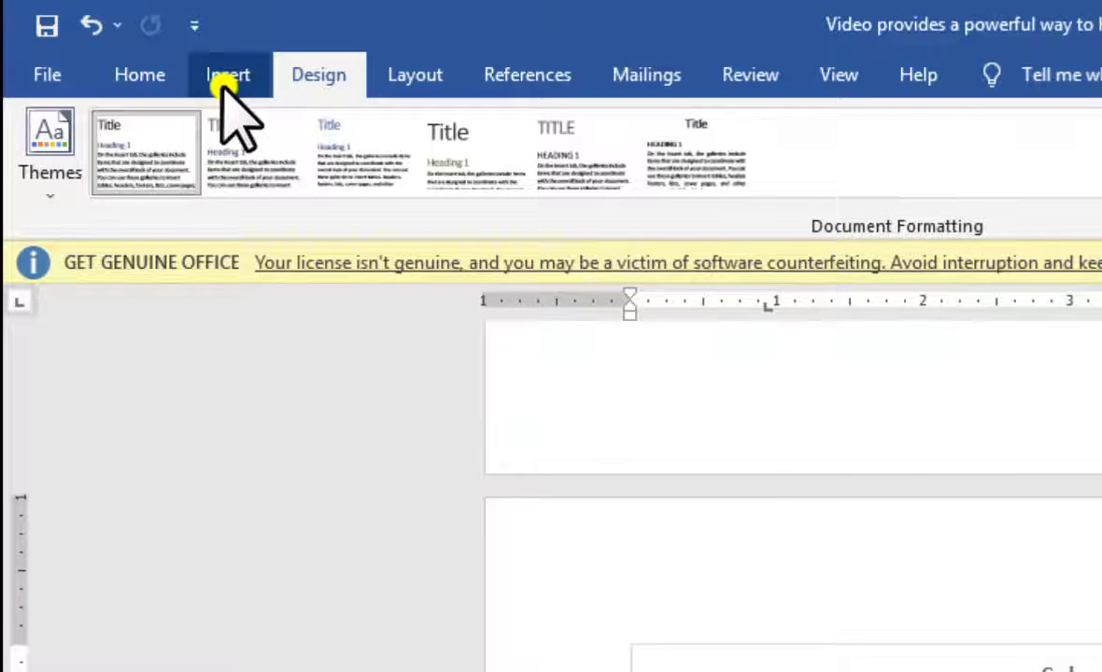
pyautogui.click(224, 82)
pyautogui.click(635, 192)
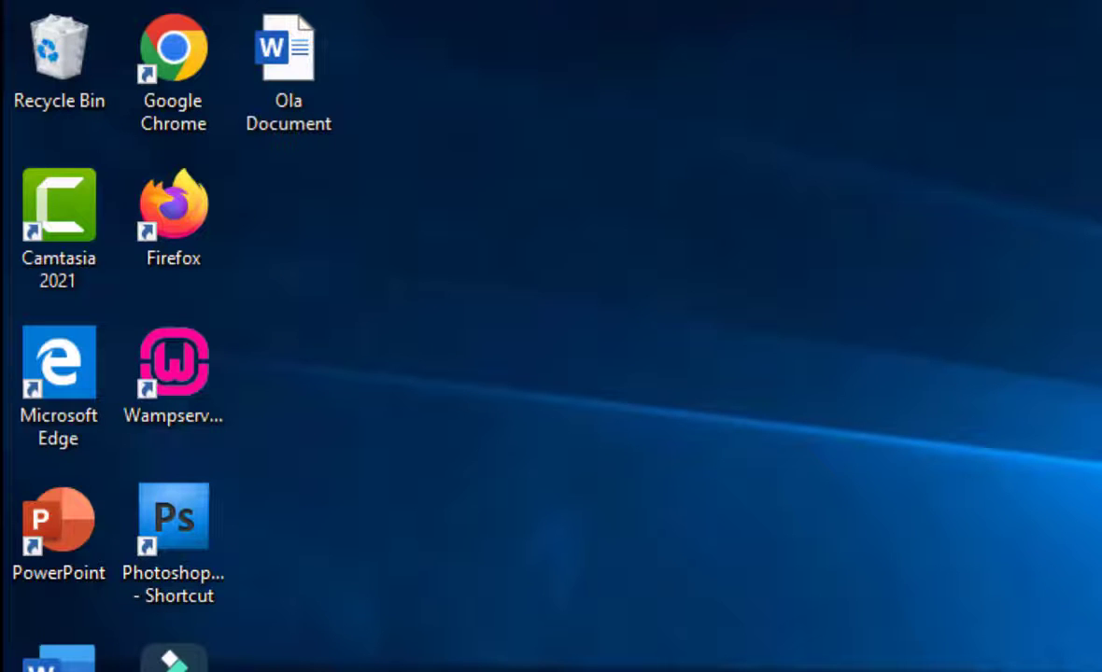
# Step: Switch to Google Chrome and search Google for TECHNOLO to have a results page for the screen clipping
pyautogui.doubleClick(182, 44)
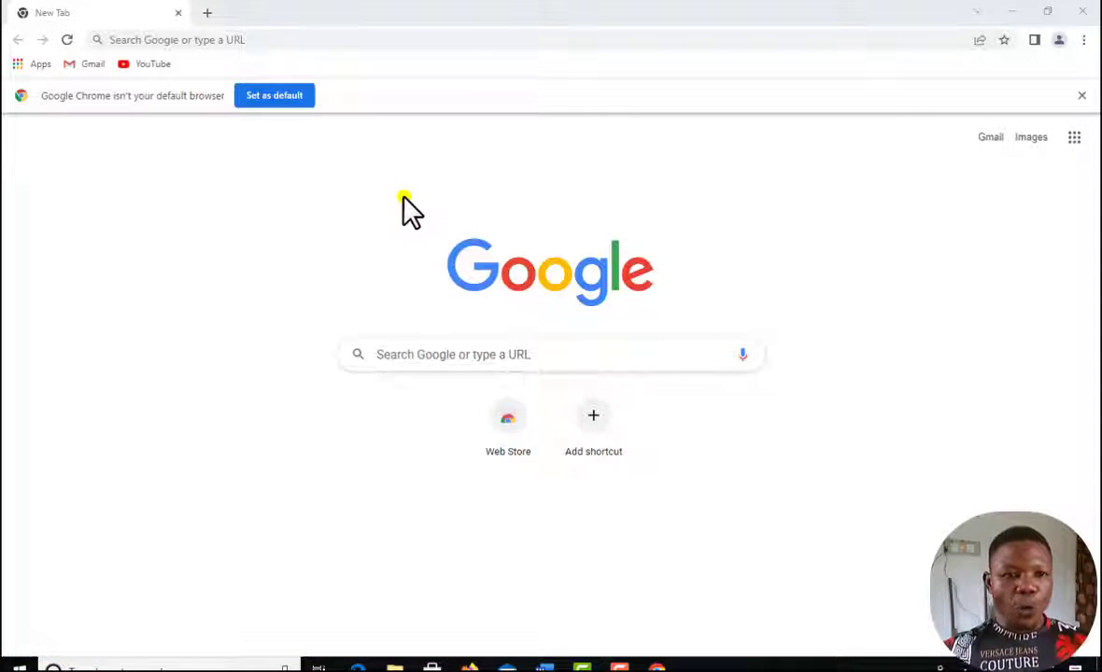
pyautogui.click(455, 40)
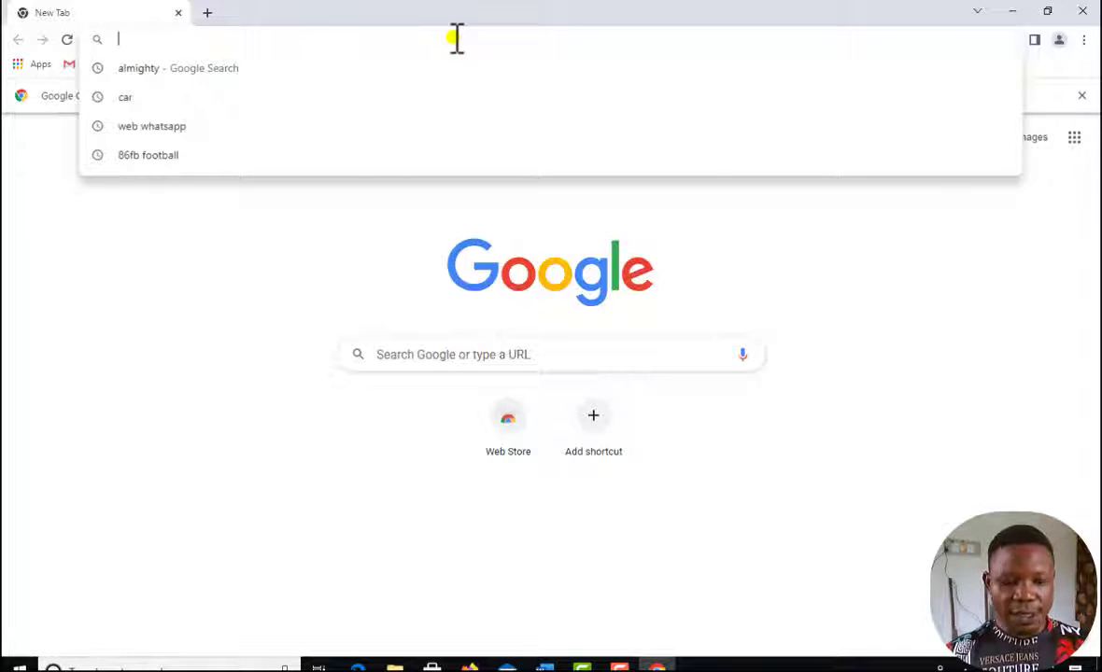
pyautogui.write('TECH')
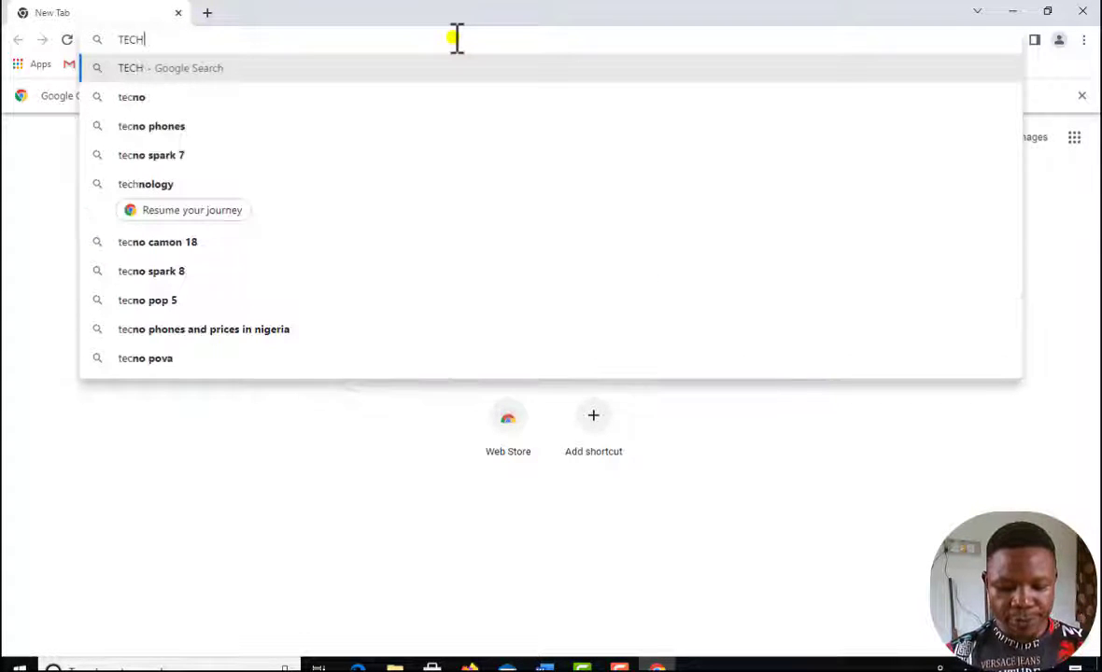
pyautogui.write('NOLO')
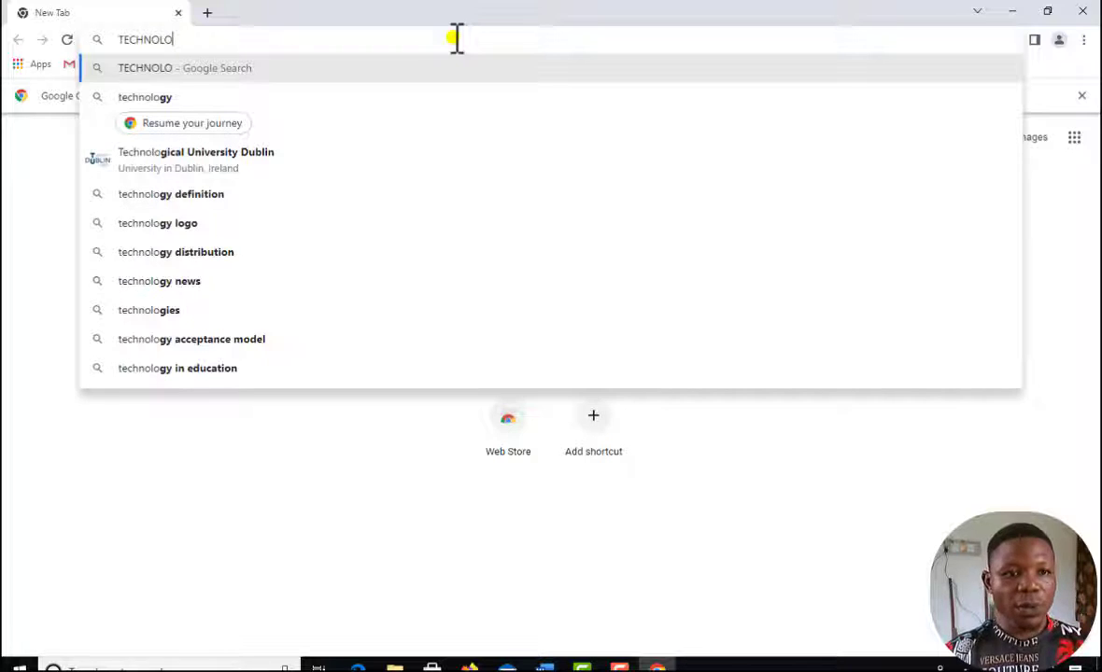
pyautogui.press('Return')
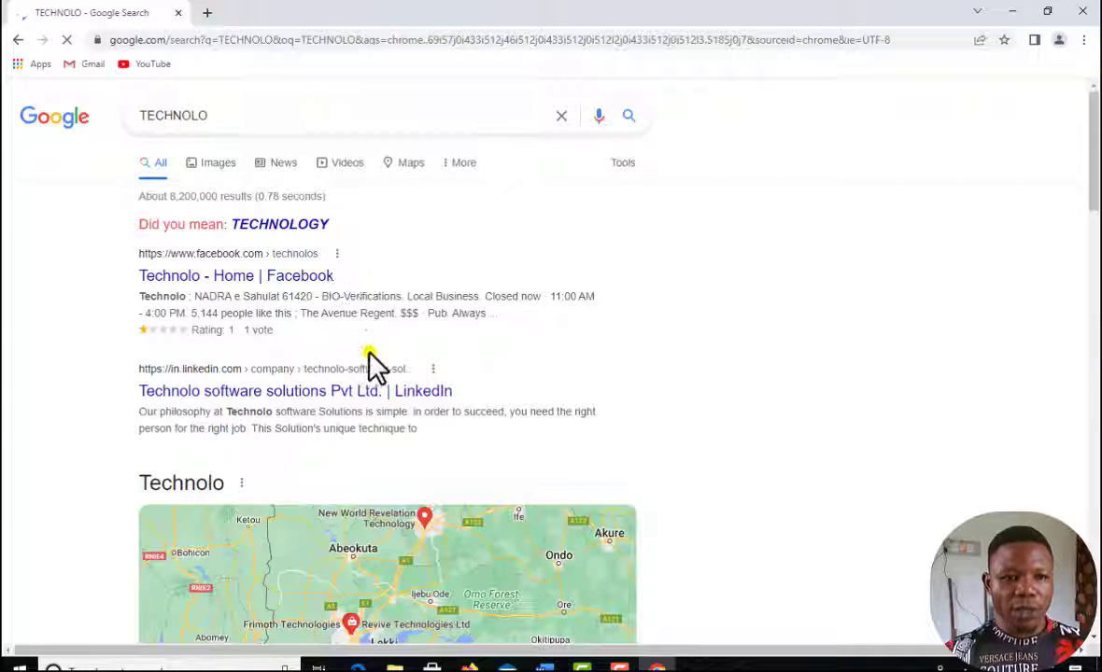
pyautogui.scroll(-2, 308, 280)
pyautogui.scroll(2, 309, 294)
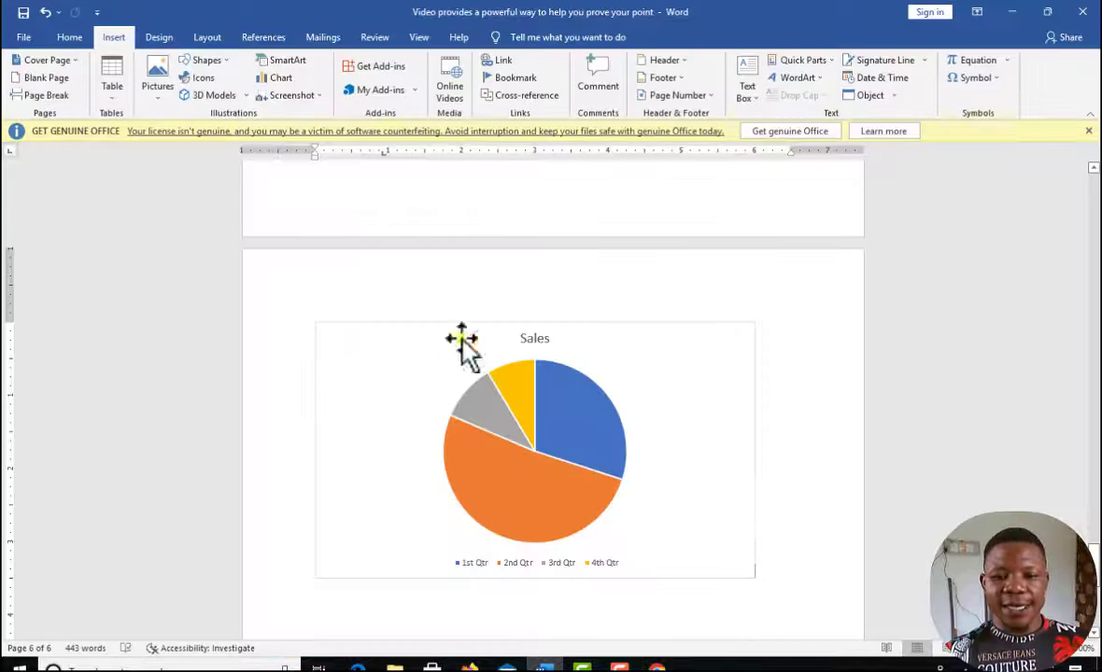
# Step: Return to Word, place the cursor below the pie chart, and insert a screen clipping of the TECHNOLO results from the Google logo to the Technolo heading
pyautogui.scroll(-3, 538, 475)
pyautogui.click(537, 462)
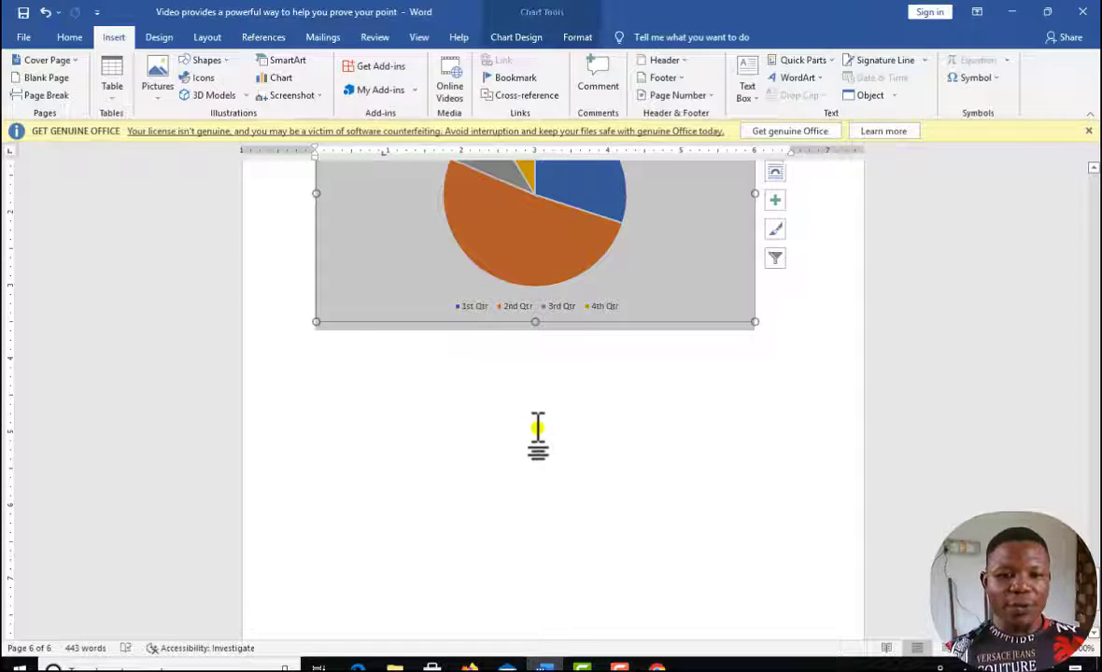
pyautogui.doubleClick(538, 427)
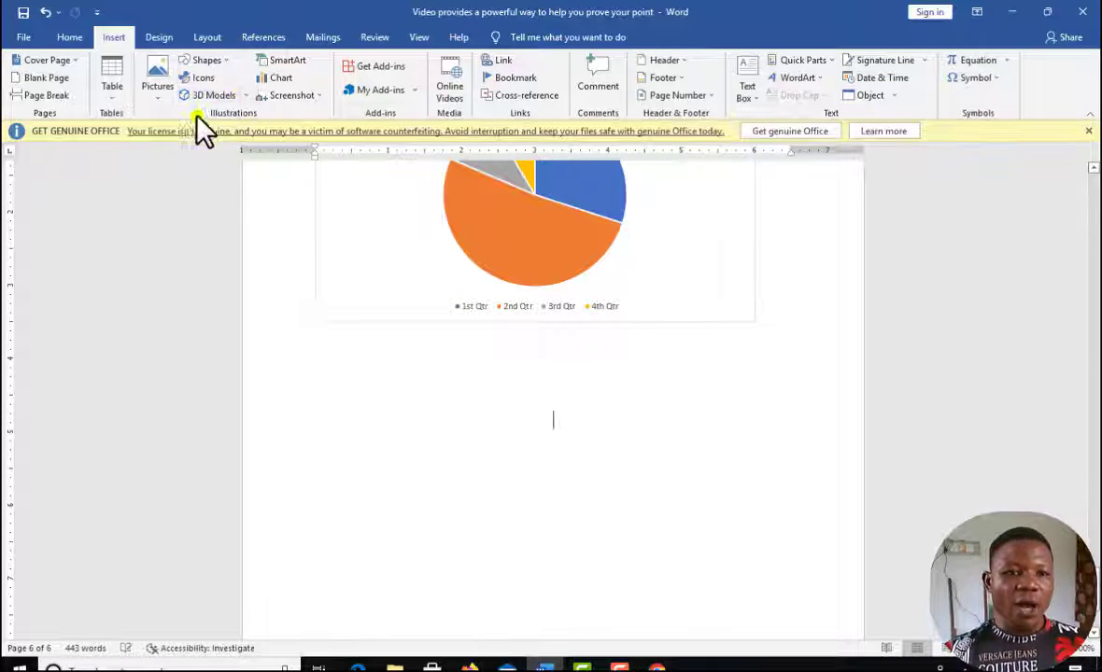
pyautogui.click(318, 95)
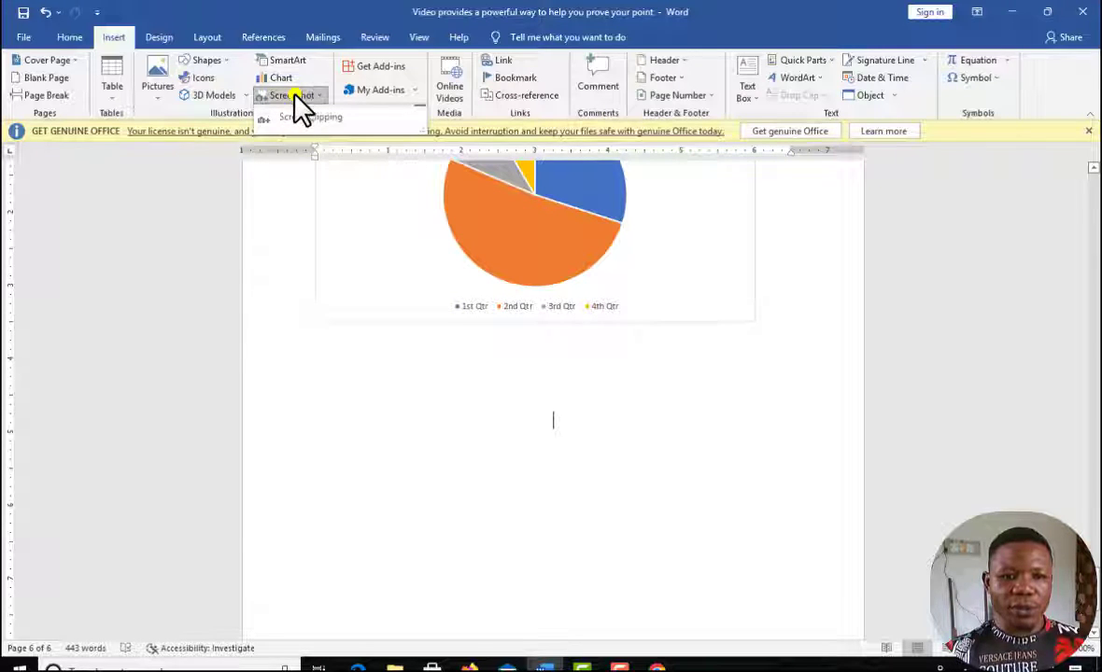
pyautogui.click(295, 119)
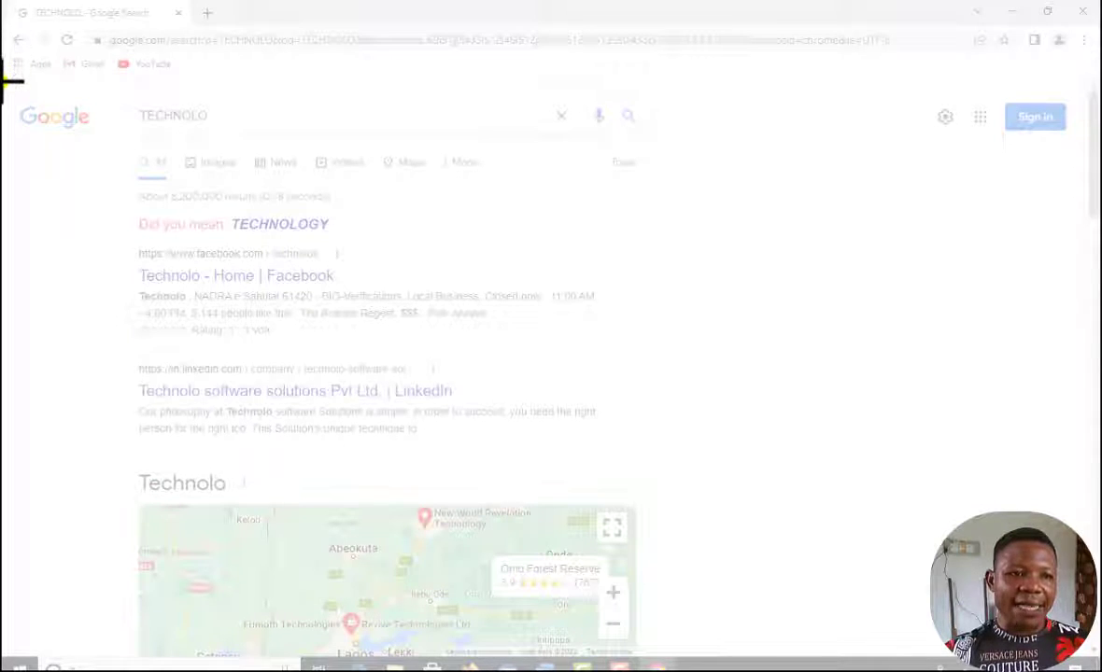
pyautogui.moveTo(3, 84); pyautogui.dragTo(647, 503)
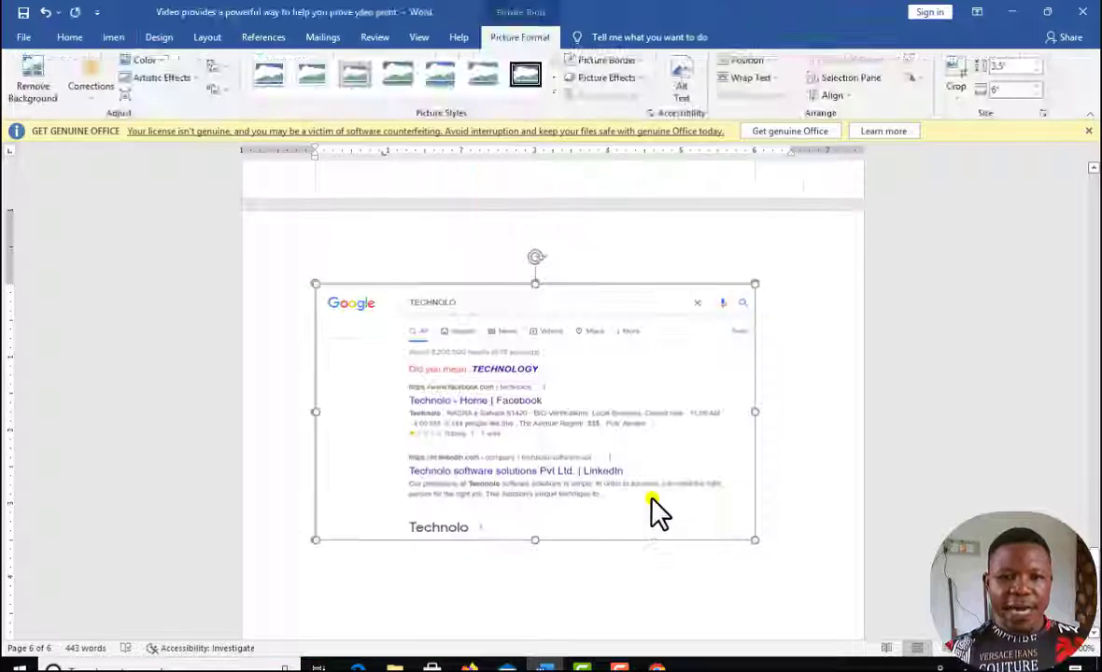
pyautogui.scroll(5, 652, 504)
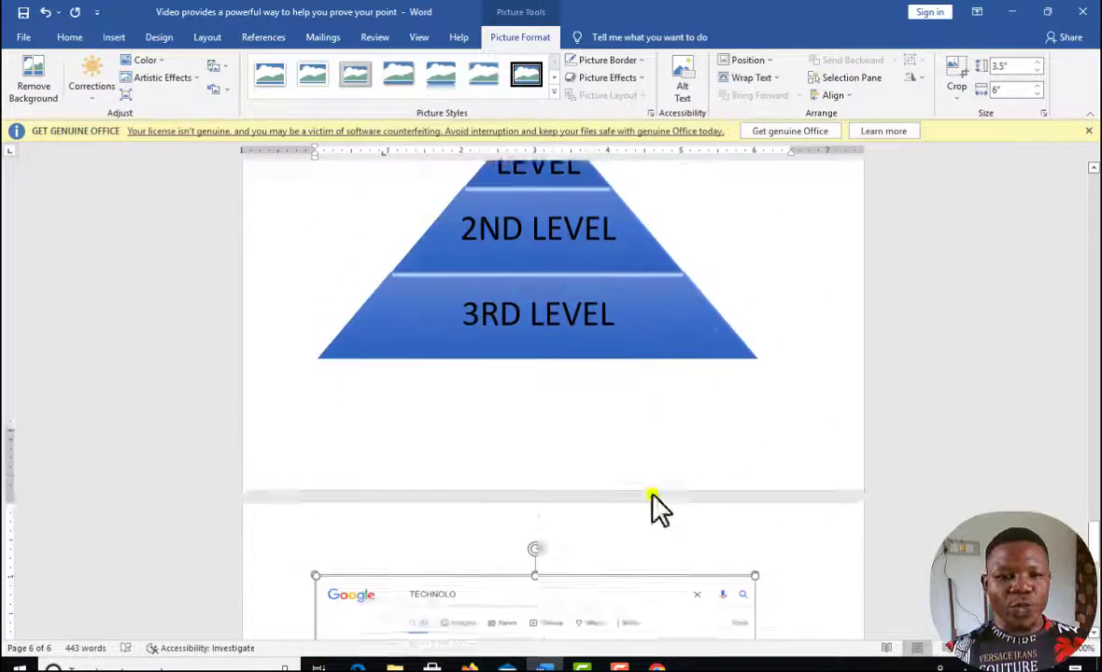
pyautogui.scroll(-3, 652, 505)
pyautogui.scroll(-2, 630, 467)
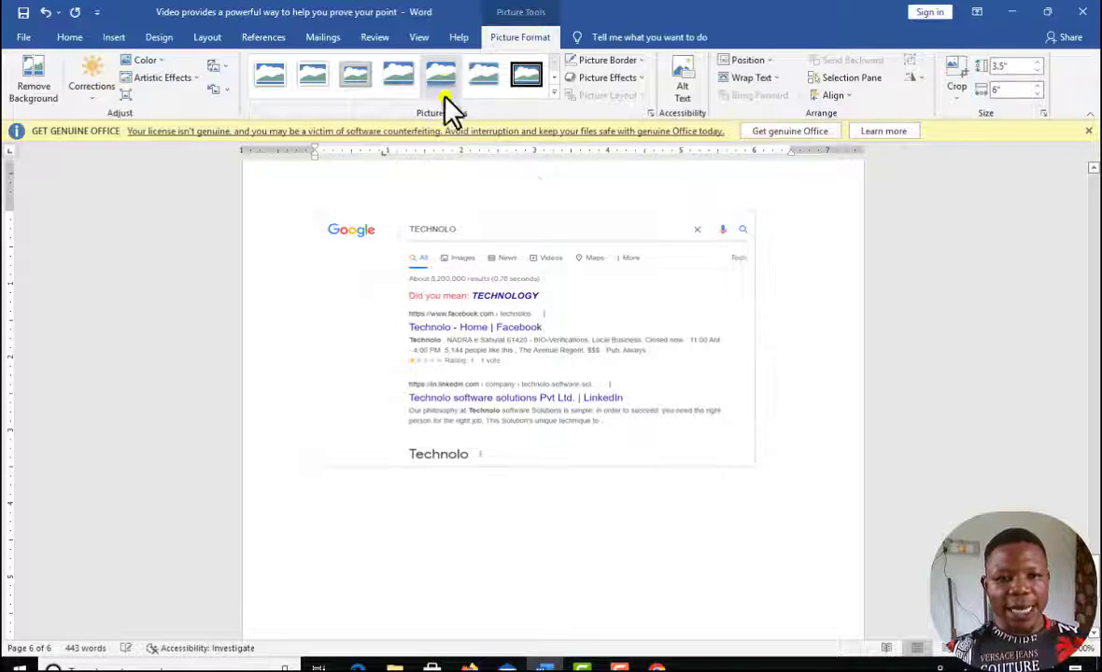
# Step: Try to place the text cursor in the blank area below the screen clipping, and undo the attempts
pyautogui.click(574, 553)
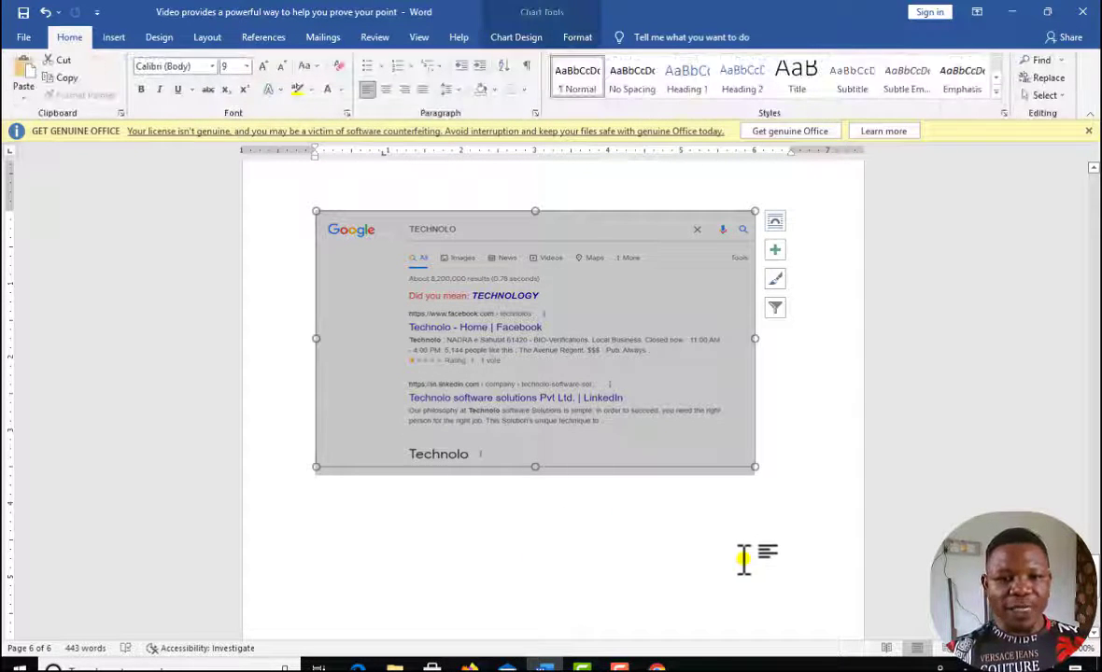
pyautogui.doubleClick(513, 518)
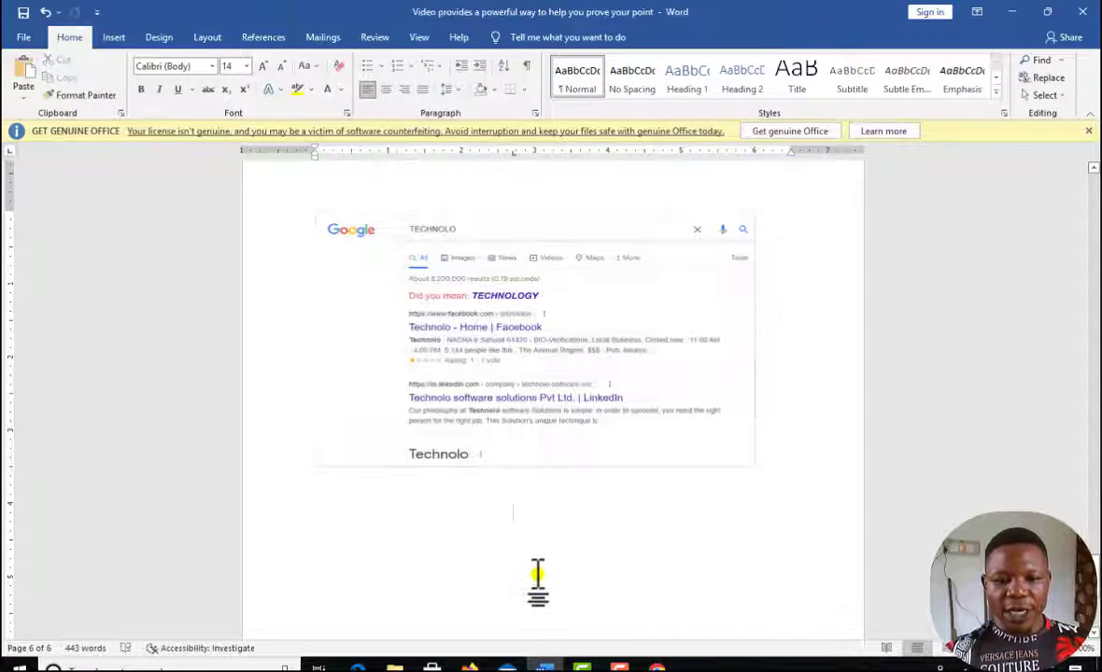
pyautogui.hotkey('ctrl', 'z')
pyautogui.click(513, 539)
pyautogui.doubleClick(513, 539)
pyautogui.hotkey('ctrl', 'z')
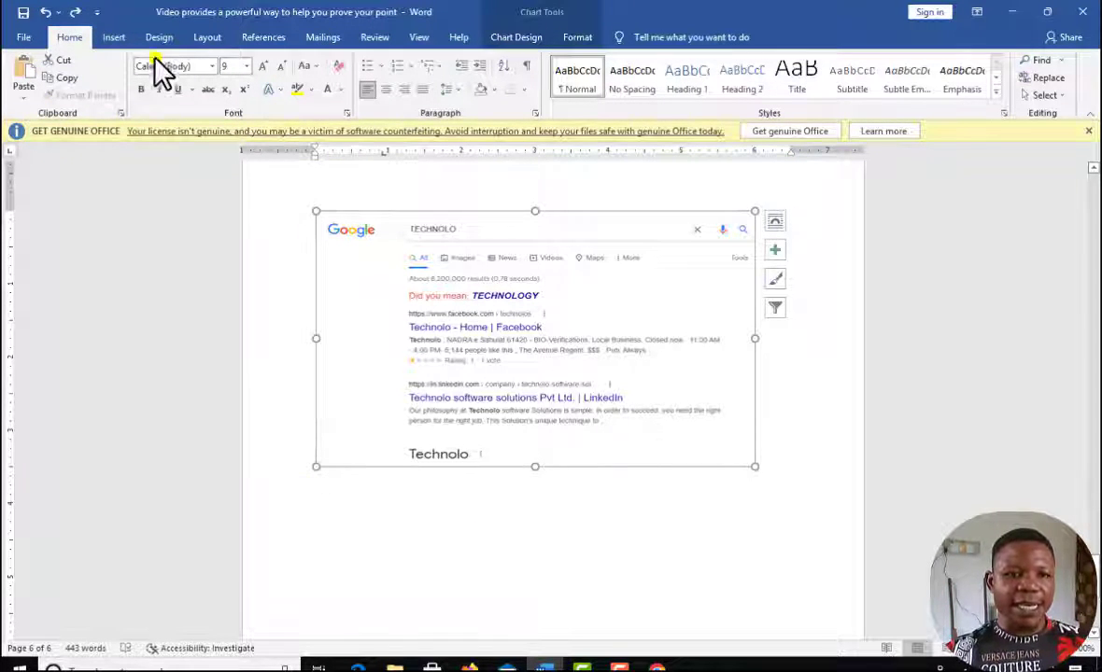
# Step: Open the Office Add-ins store and browse the add-ins of all categories, sorted by popularity
pyautogui.click(109, 37)
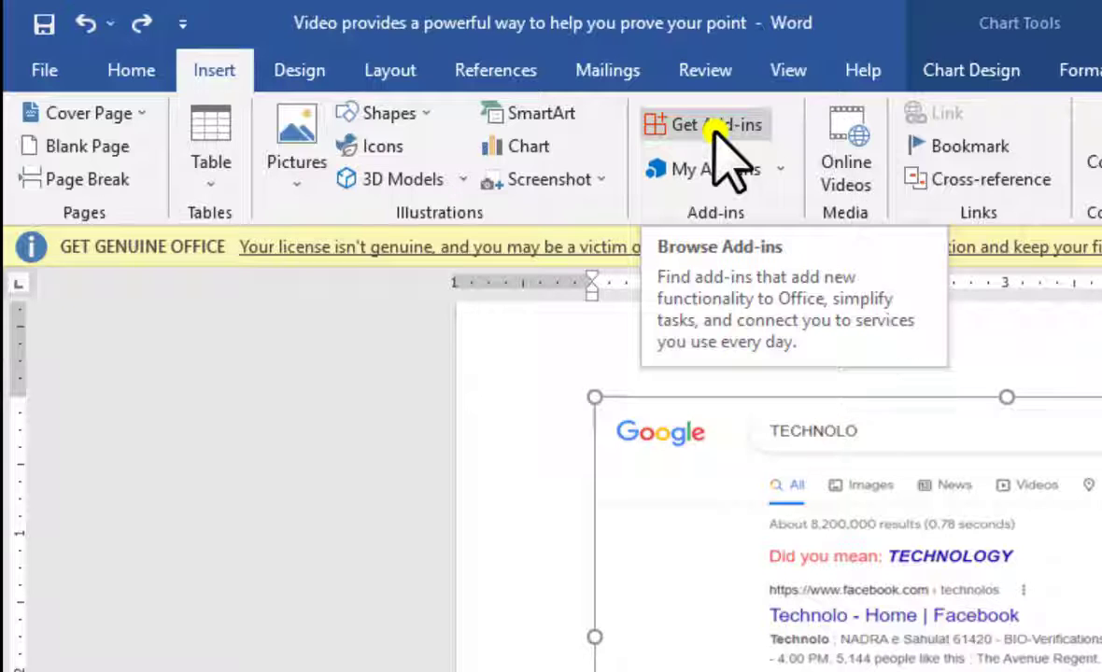
pyautogui.click(712, 127)
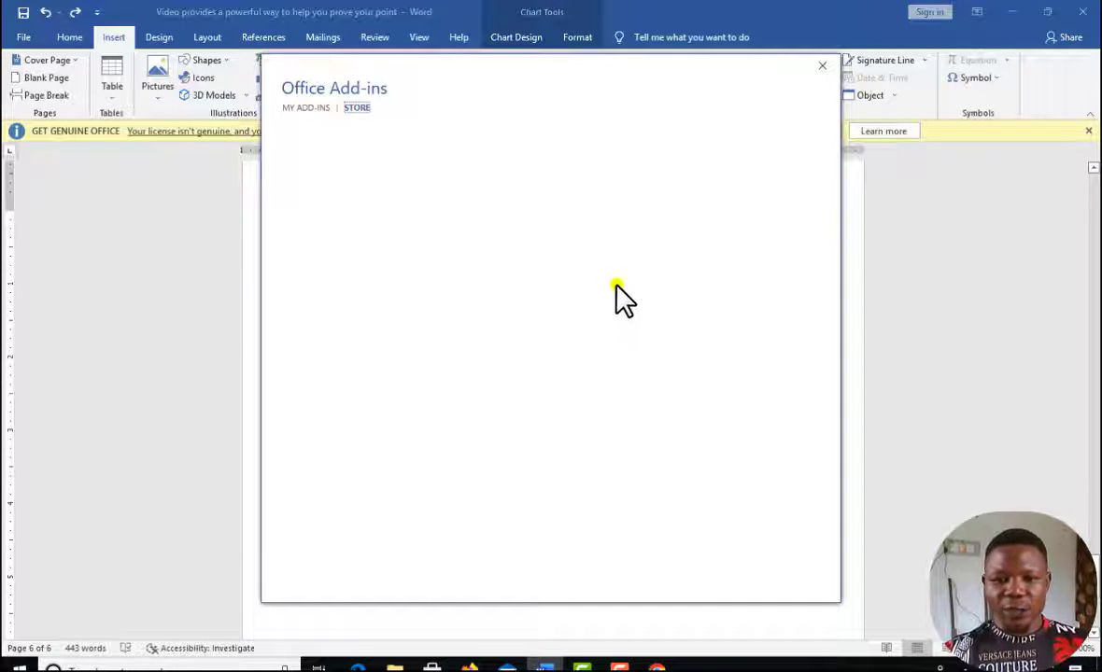
pyautogui.click(825, 70)
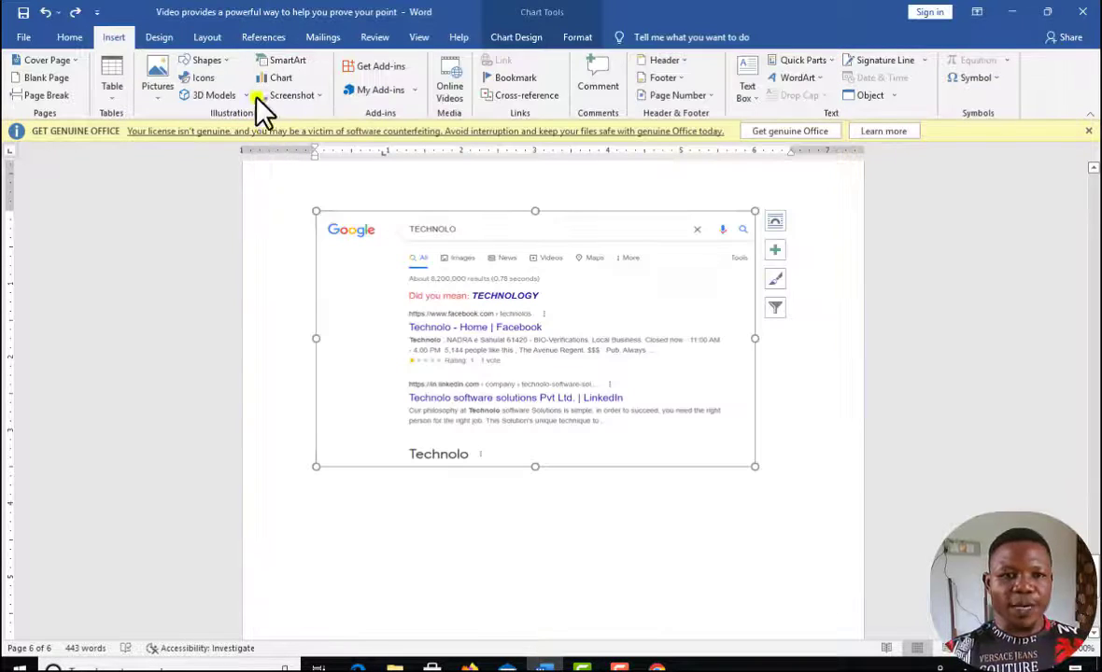
pyautogui.click(396, 69)
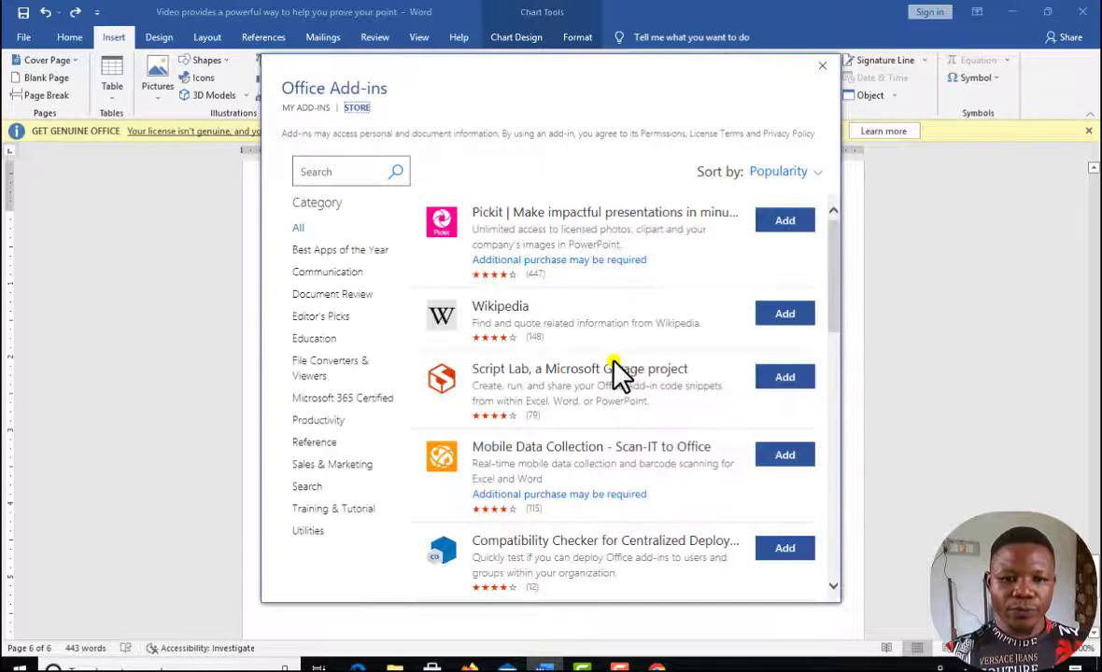
pyautogui.scroll(-1, 628, 422)
pyautogui.scroll(1, 628, 422)
pyautogui.scroll(-6, 628, 422)
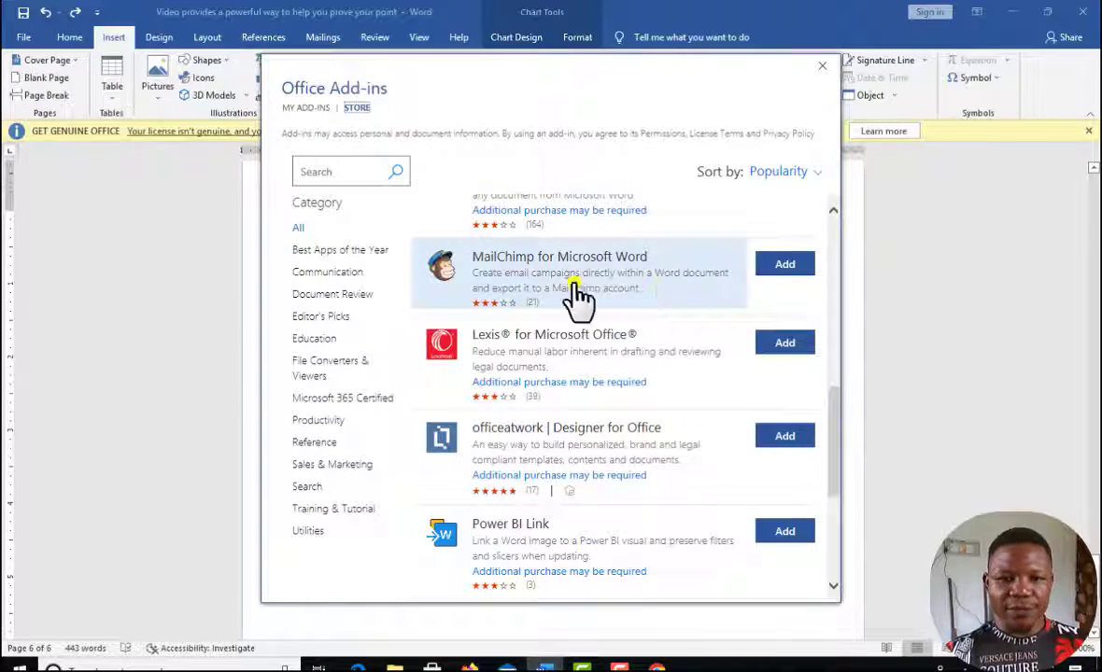
pyautogui.scroll(-12, 658, 366)
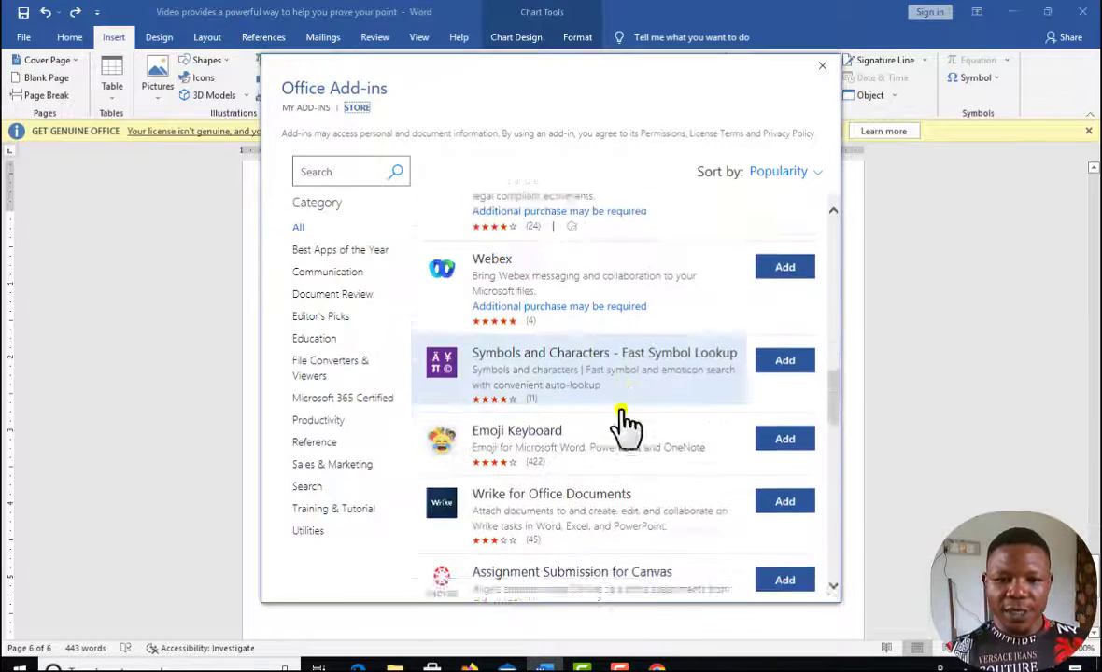
pyautogui.scroll(-8, 627, 422)
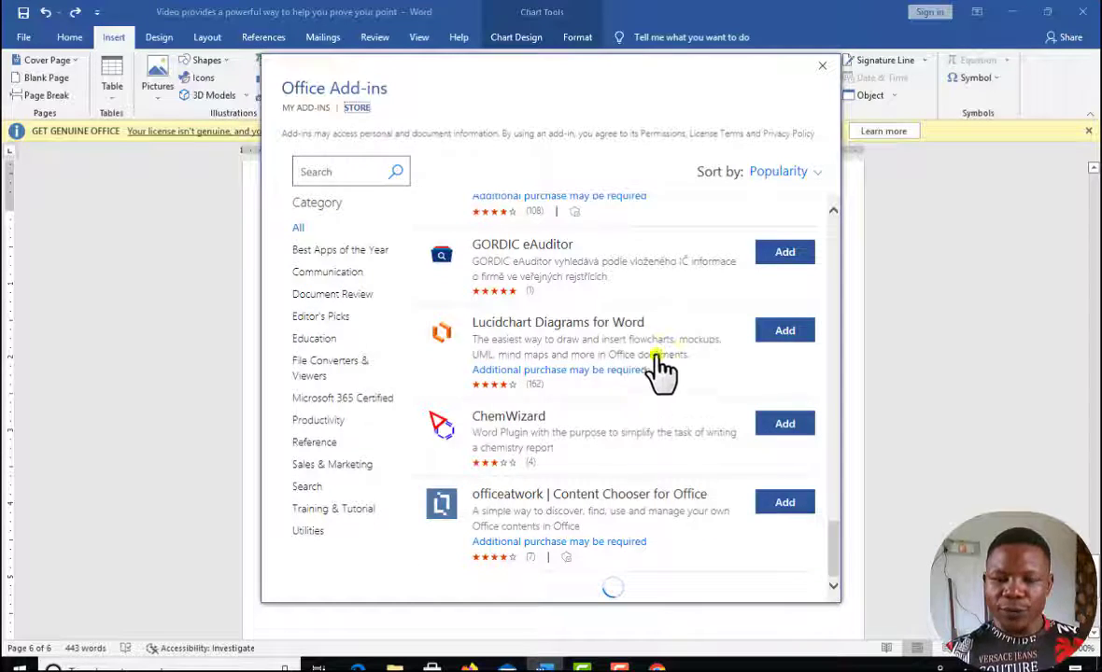
pyautogui.scroll(20, 653, 373)
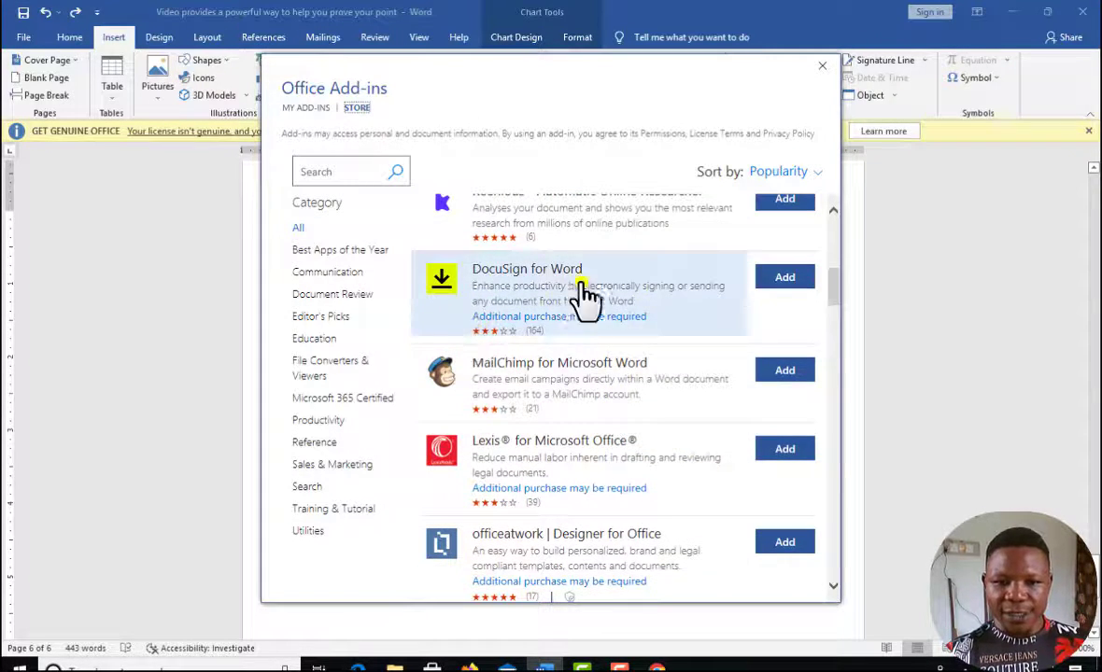
pyautogui.scroll(-1, 551, 425)
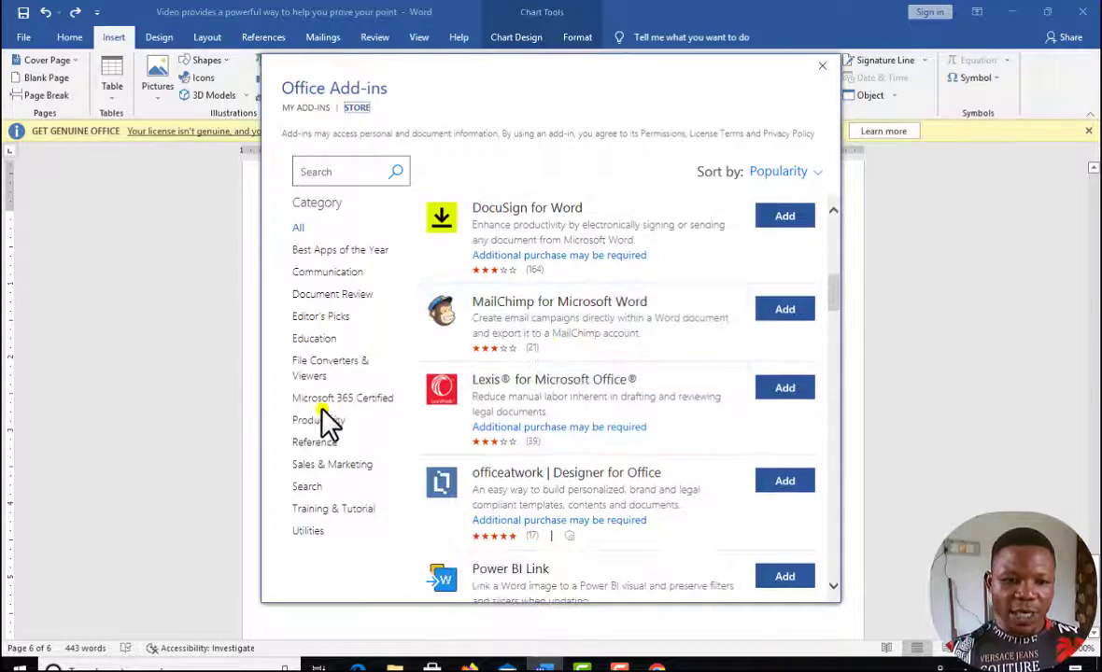
# Step: Browse the add-ins in the Document Review category and close the store
pyautogui.click(355, 297)
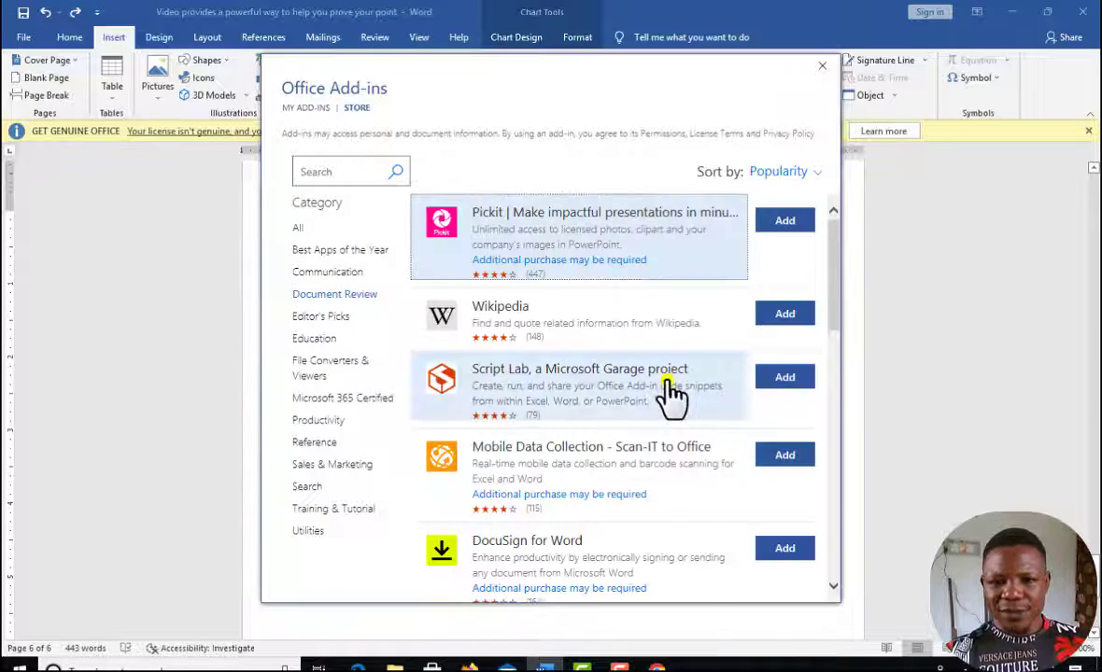
pyautogui.scroll(-8, 669, 383)
pyautogui.scroll(-2, 670, 385)
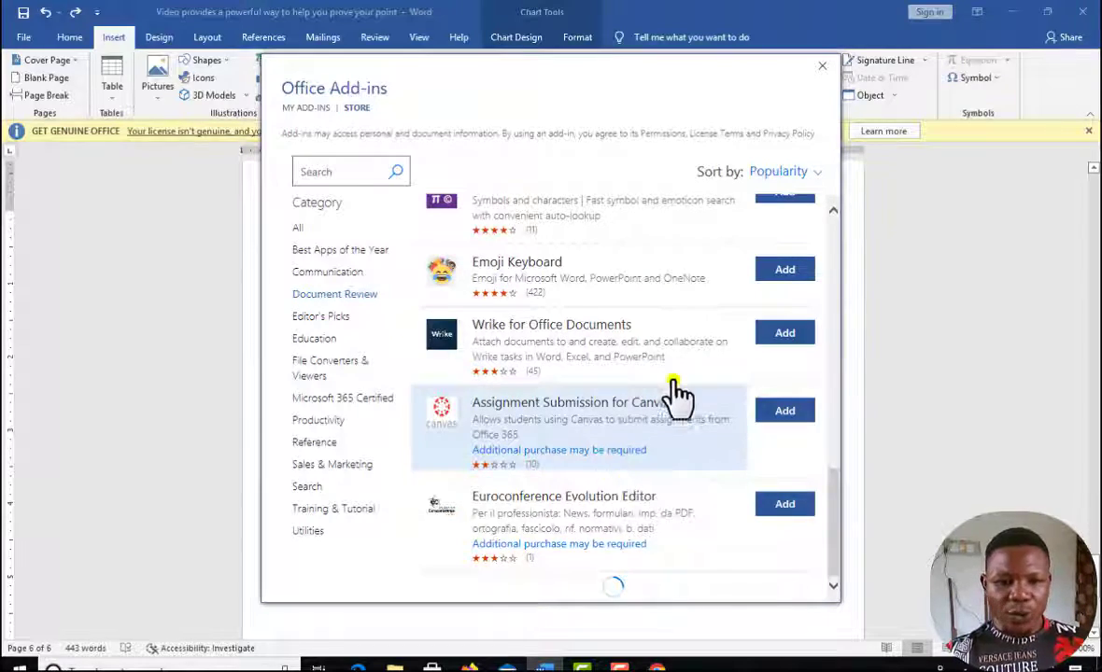
pyautogui.scroll(-8, 668, 389)
pyautogui.scroll(-12, 668, 383)
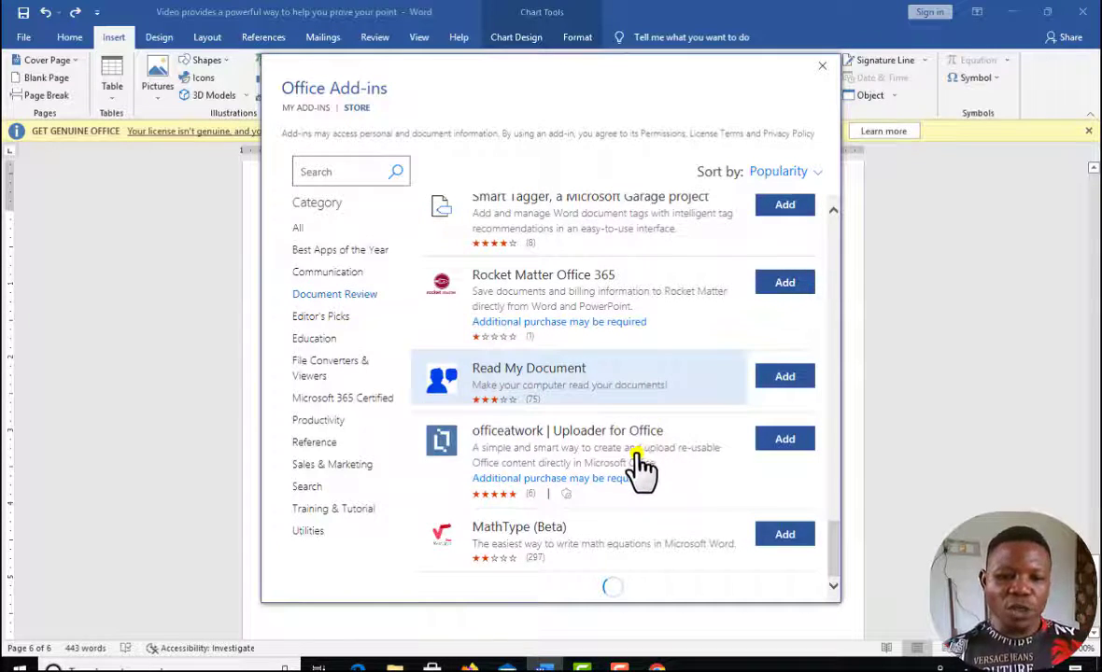
pyautogui.scroll(-10, 640, 465)
pyautogui.scroll(3, 640, 465)
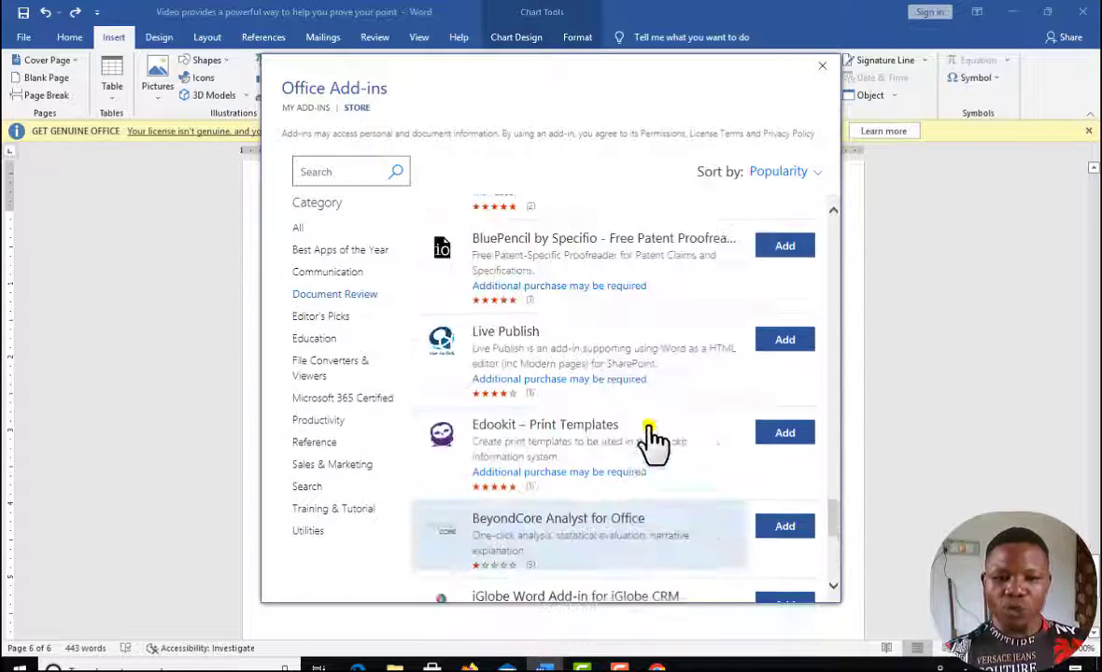
pyautogui.click(823, 68)
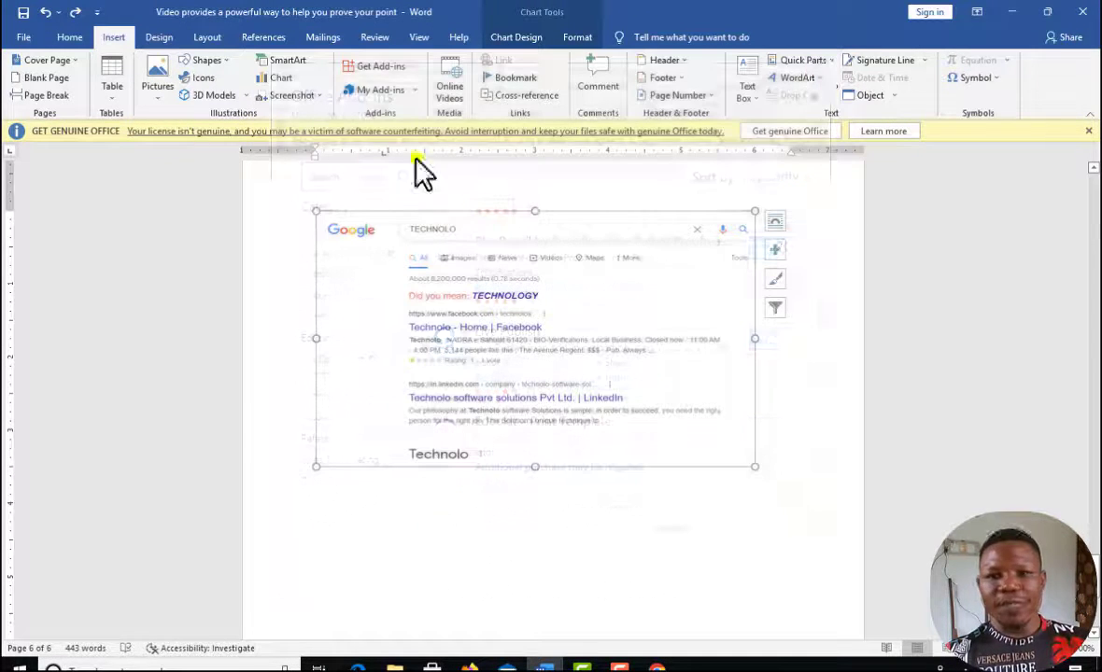
pyautogui.click(417, 89)
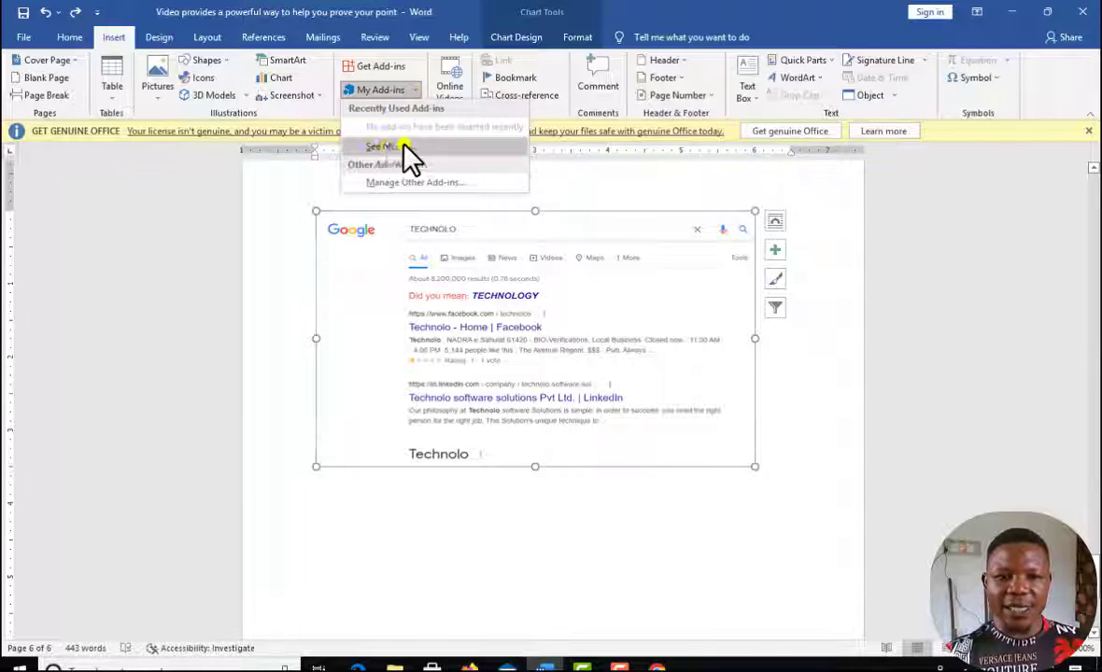
pyautogui.click(619, 181)
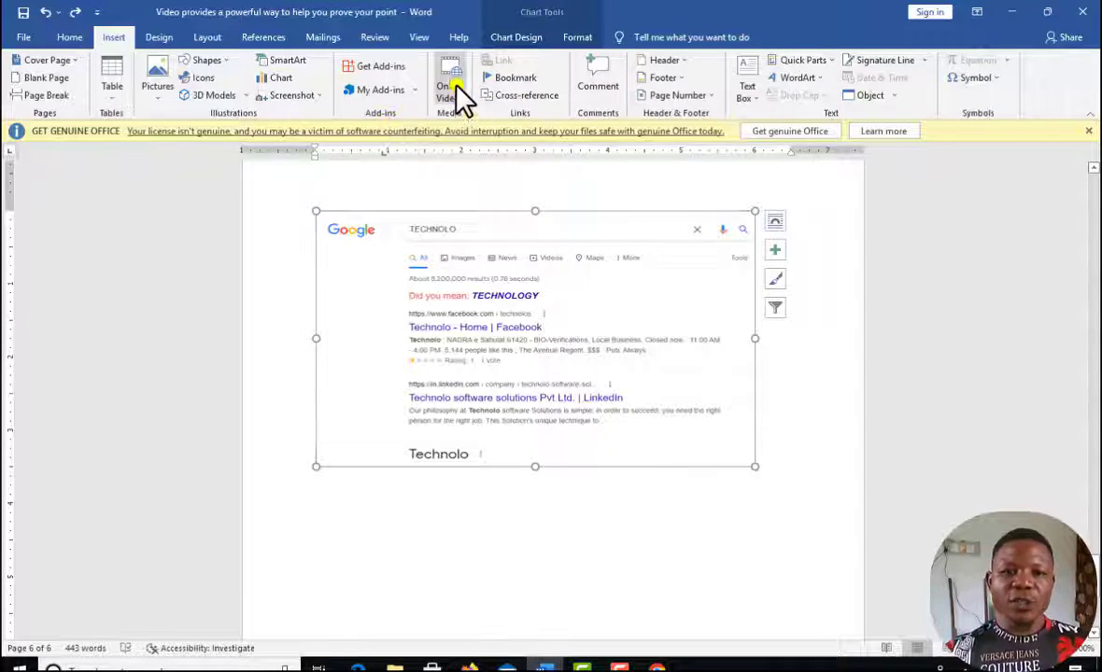
# Step: Try again to place the text cursor in the empty space under the screen clipping, and undo the attempt
pyautogui.click(580, 572)
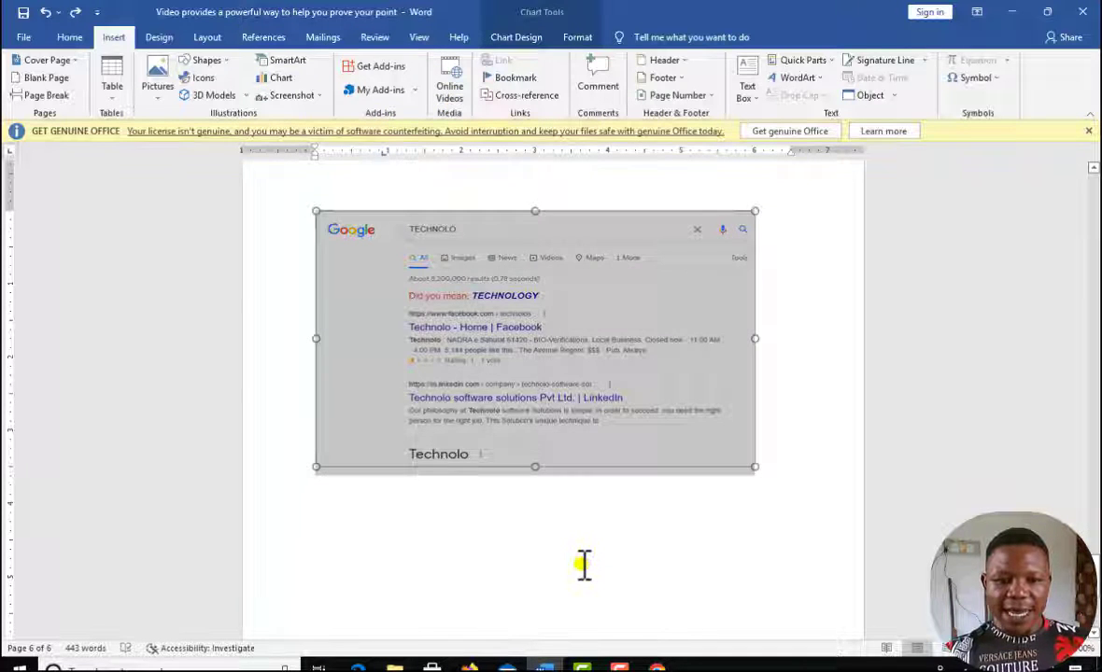
pyautogui.click(584, 564)
pyautogui.click(571, 534)
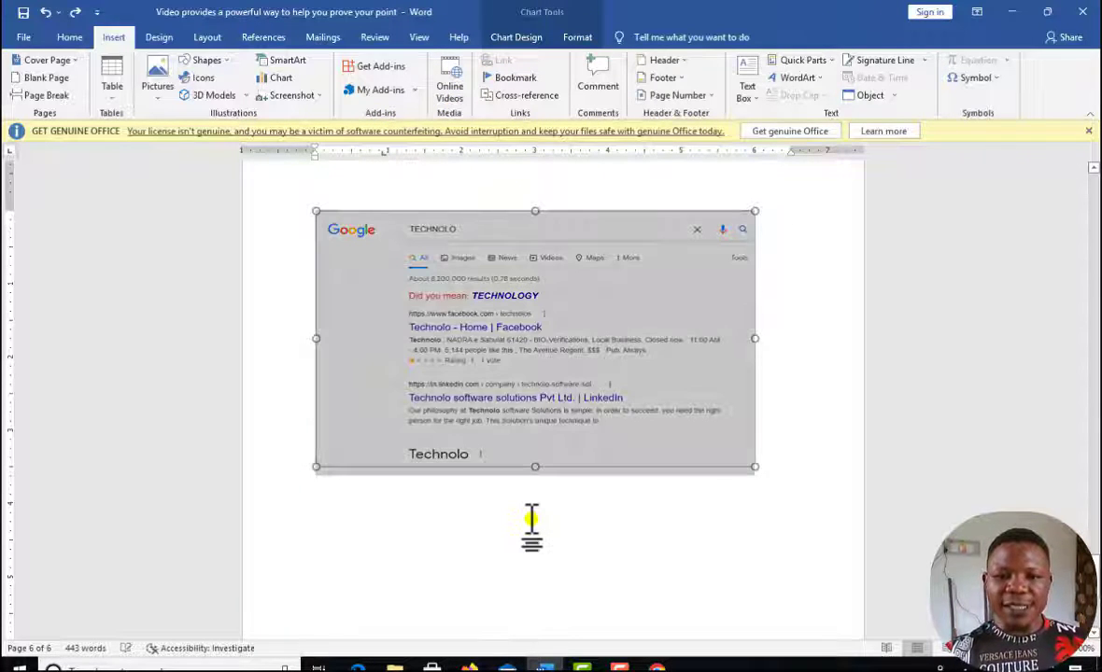
pyautogui.click(531, 523)
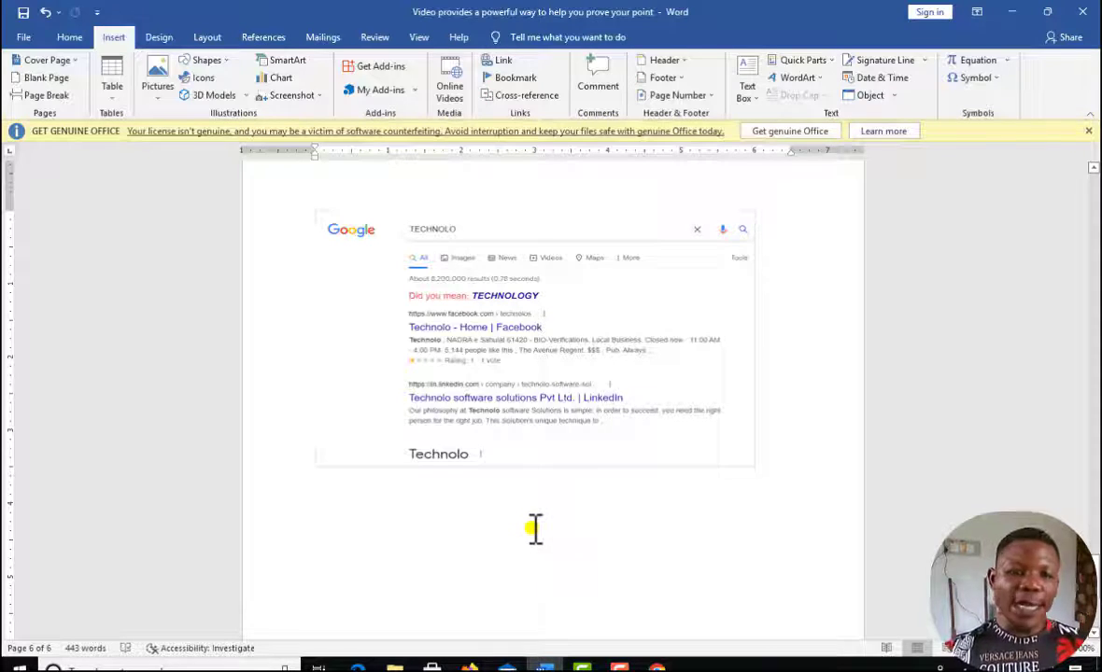
pyautogui.click(535, 527)
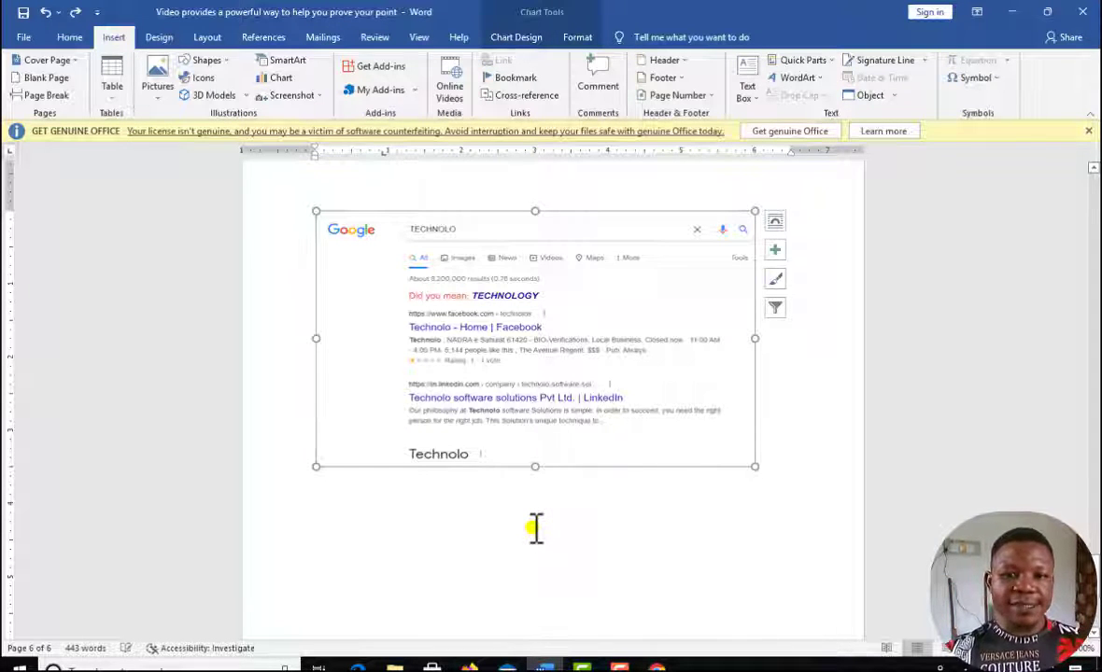
# Step: Start inserting an online video, switch to Chrome, and copy the link of the 15 Feb 2002 UN News video from the TECHNOLO video results
pyautogui.scroll(-2, 535, 527)
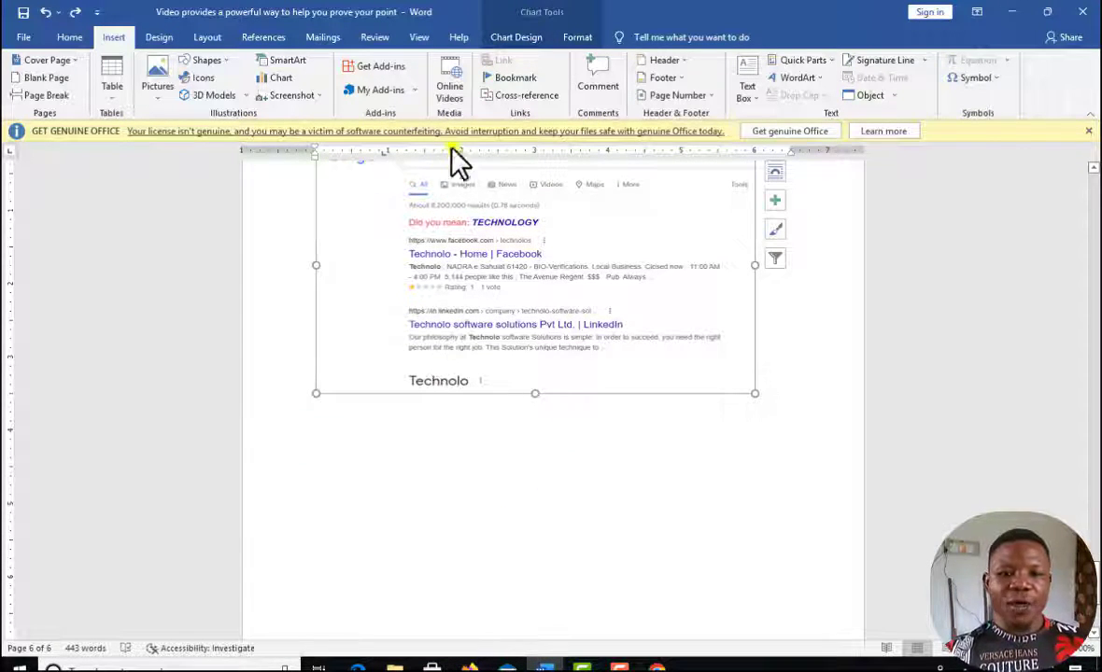
pyautogui.click(456, 84)
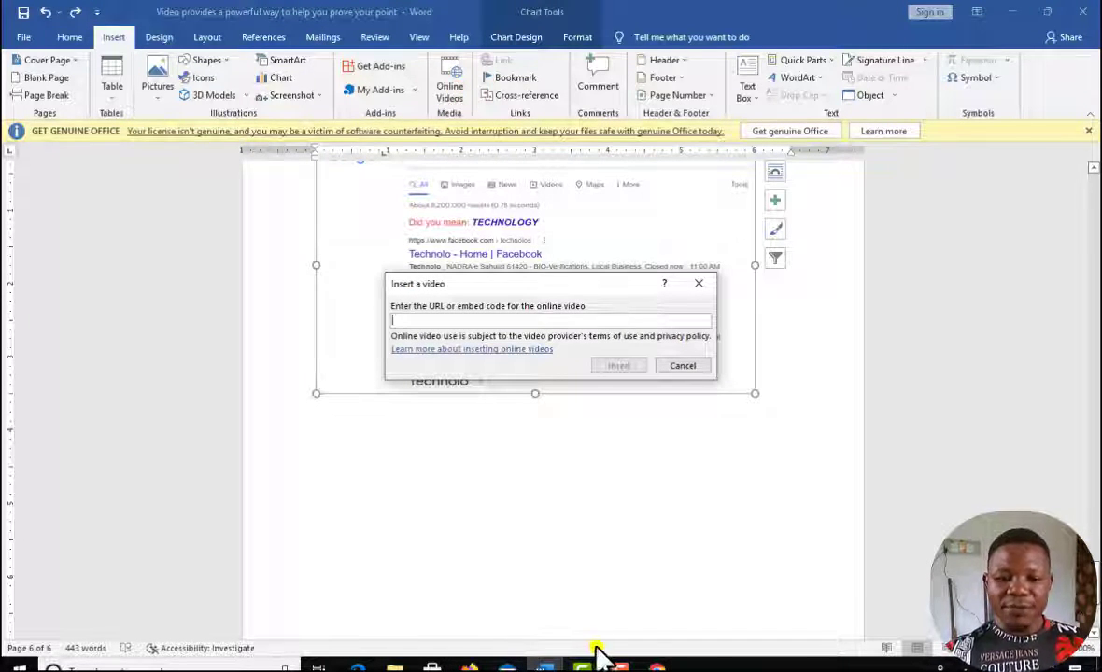
pyautogui.click(656, 666)
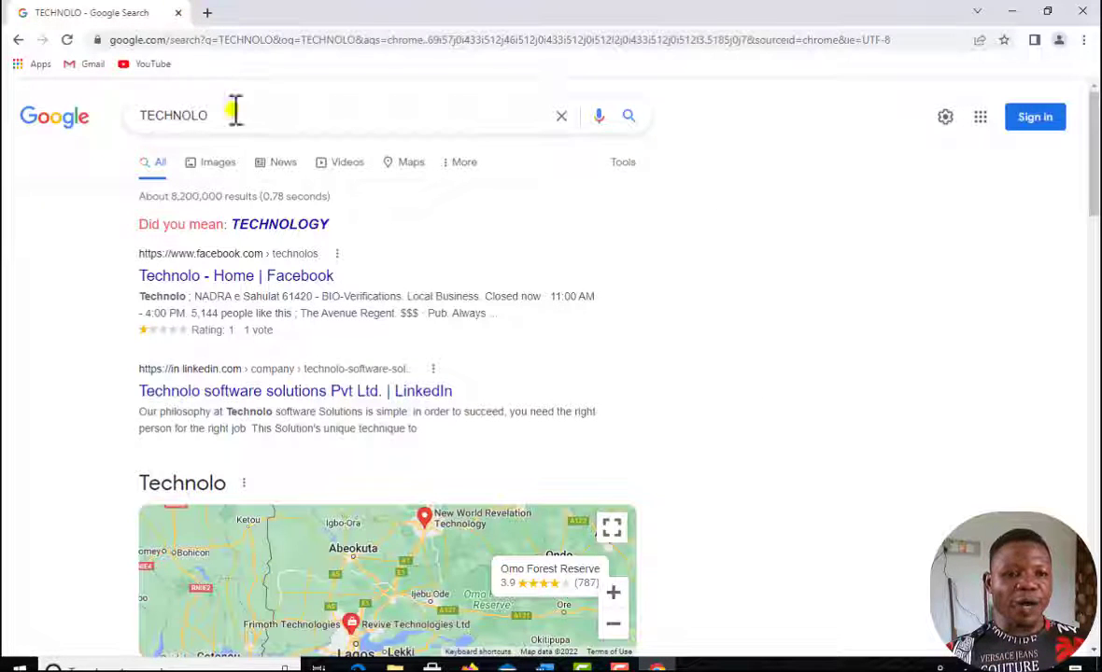
pyautogui.click(348, 165)
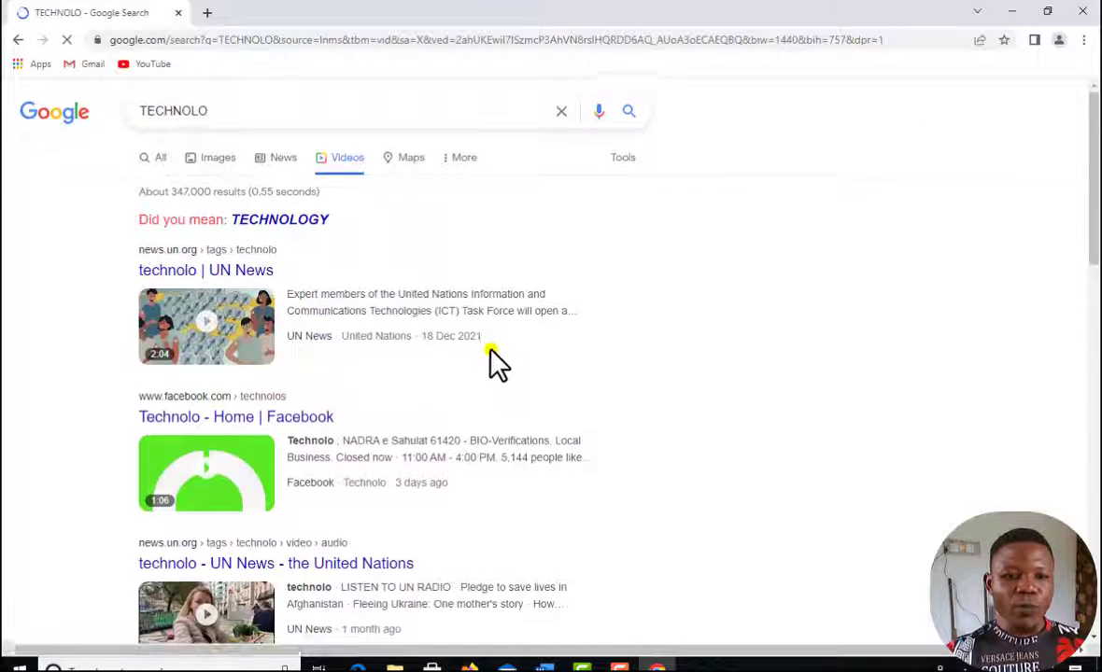
pyautogui.scroll(-1, 256, 247)
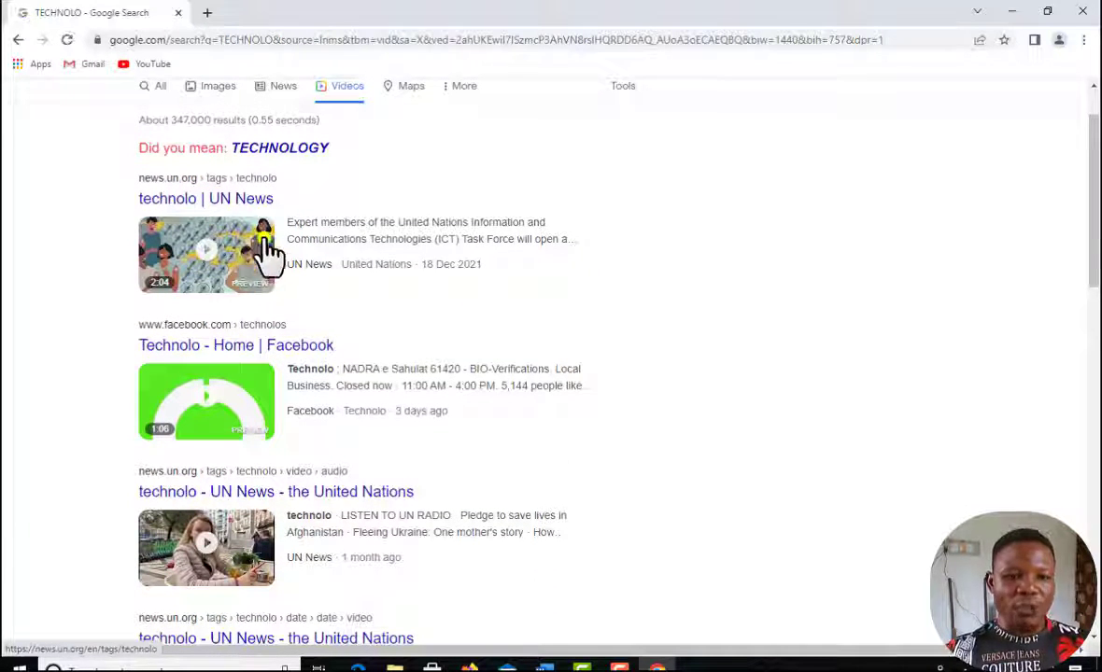
pyautogui.scroll(-3, 278, 518)
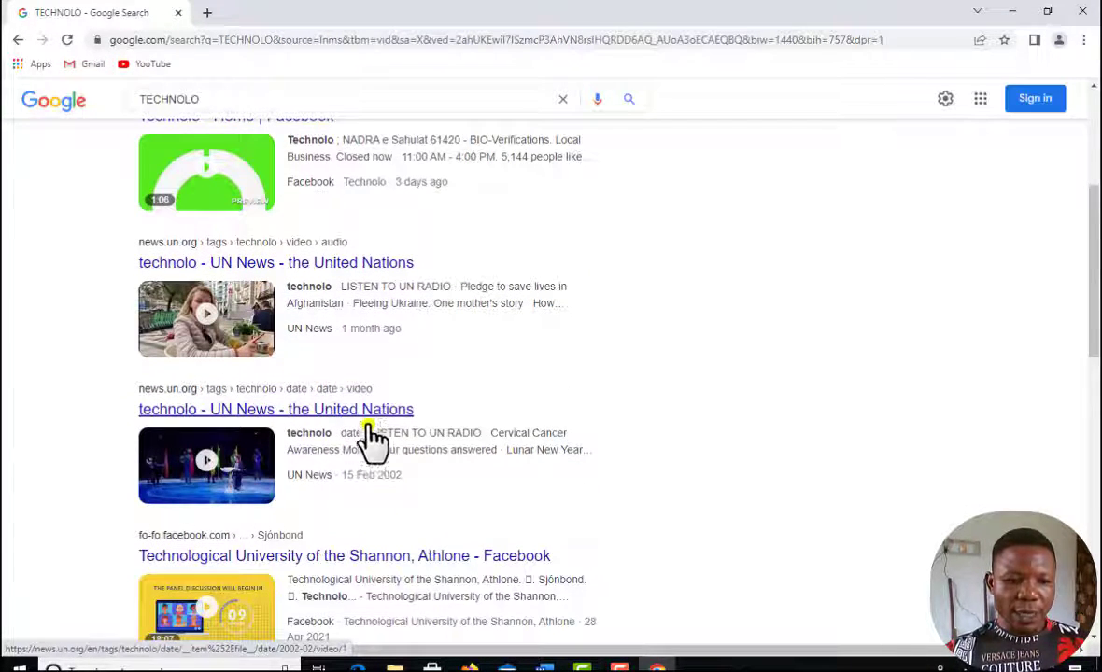
pyautogui.scroll(-3, 418, 467)
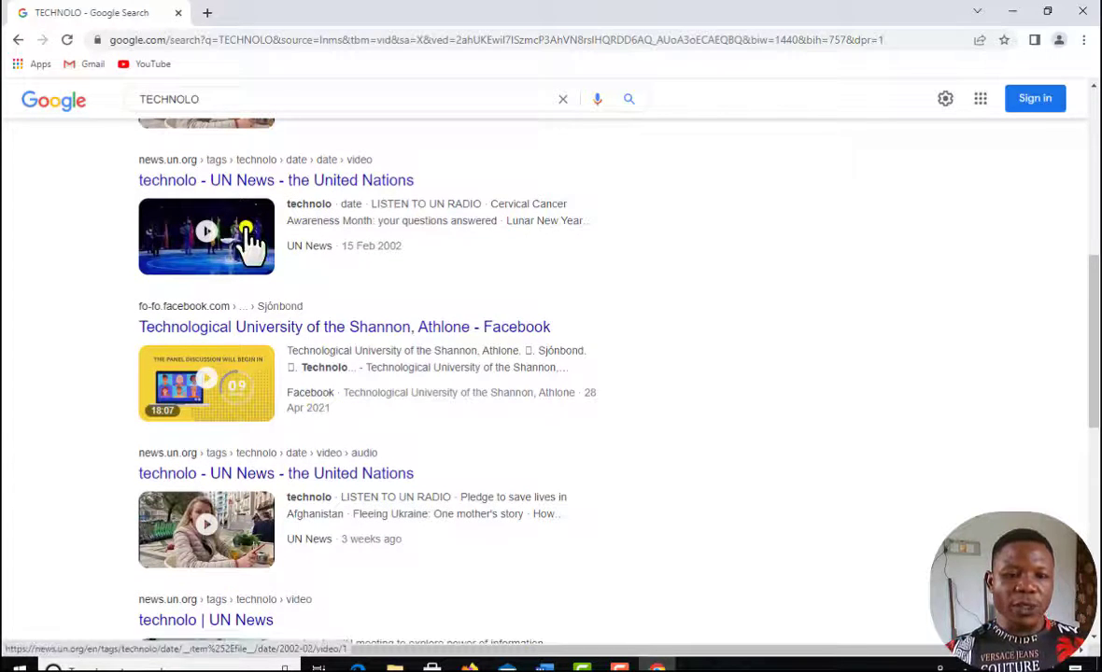
pyautogui.rightClick(247, 231)
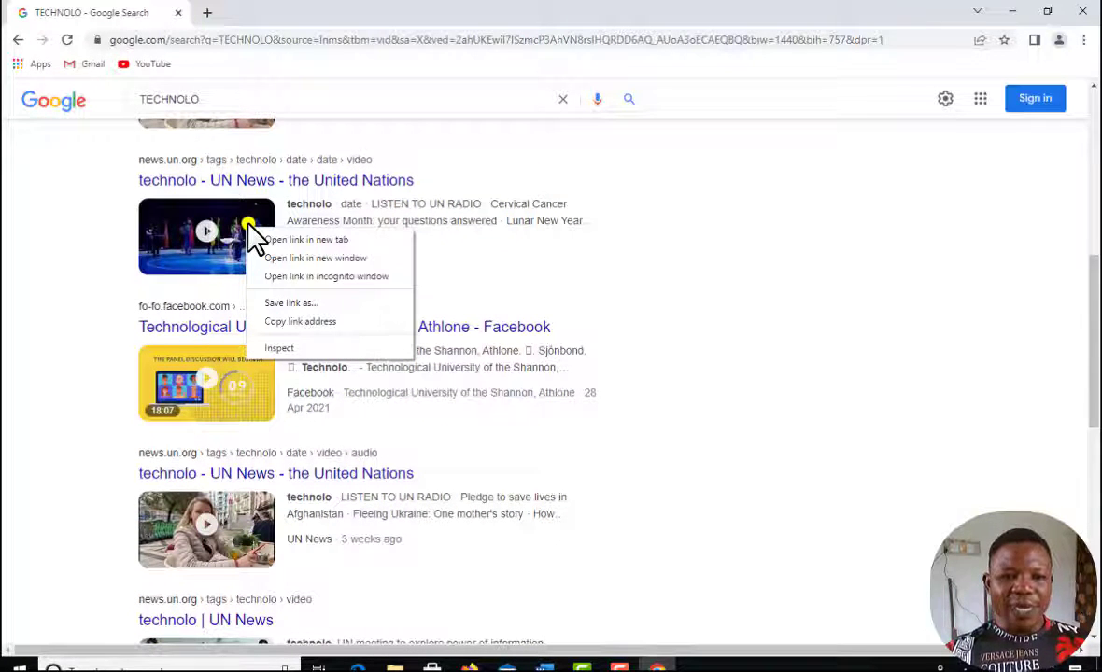
pyautogui.click(314, 321)
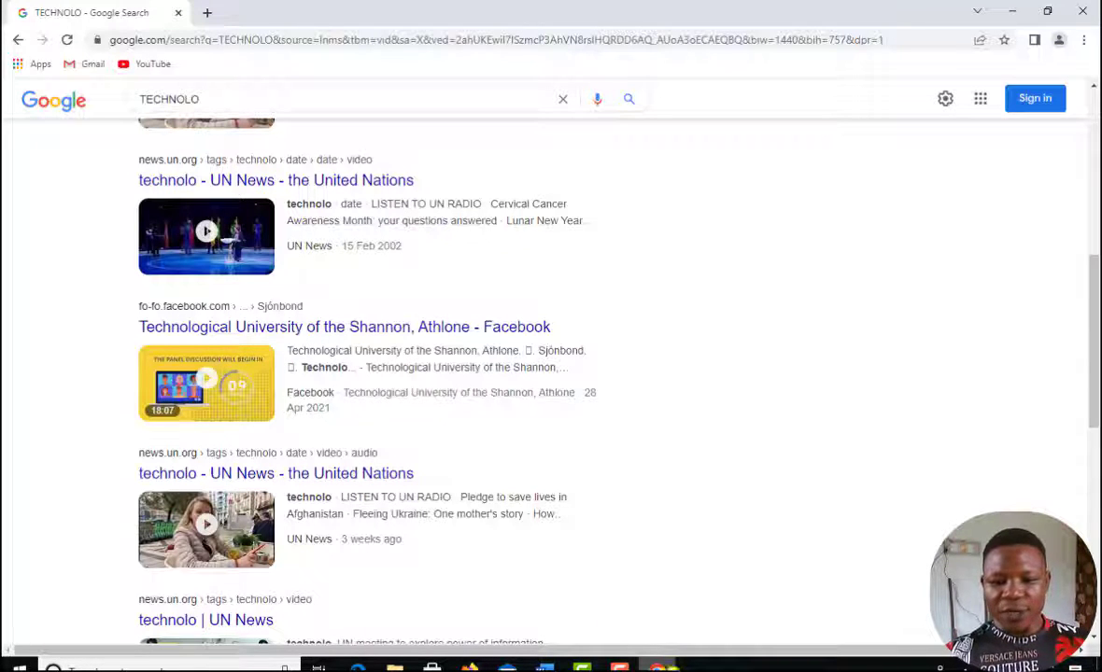
# Step: Return to Word and try to insert the online video from the copied UN News link
pyautogui.click(545, 668)
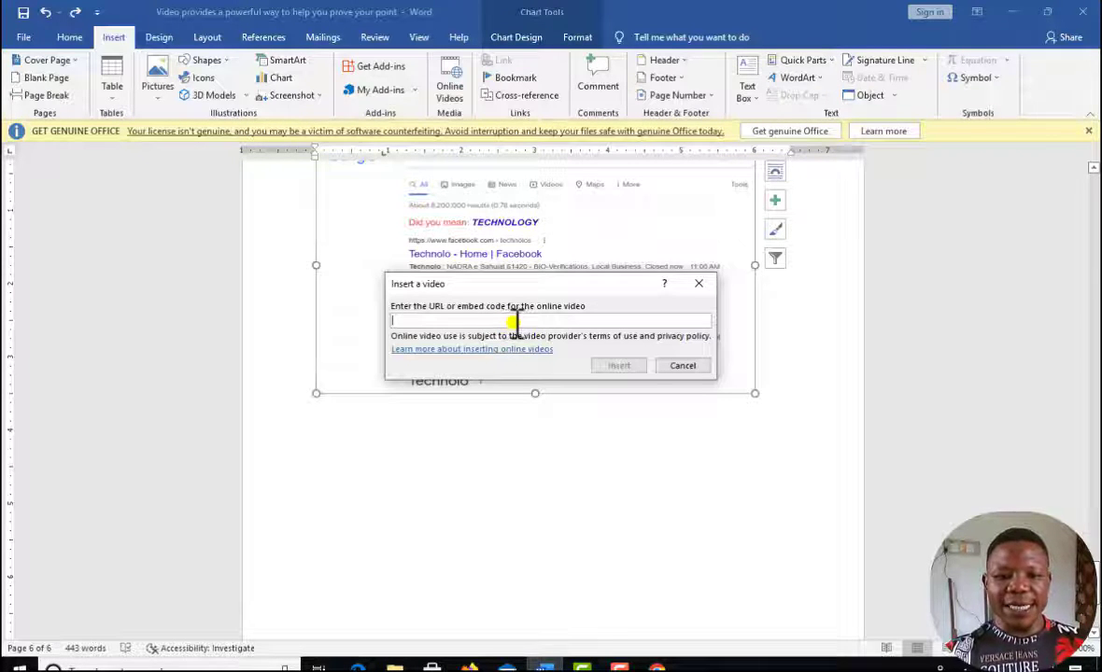
pyautogui.rightClick(511, 324)
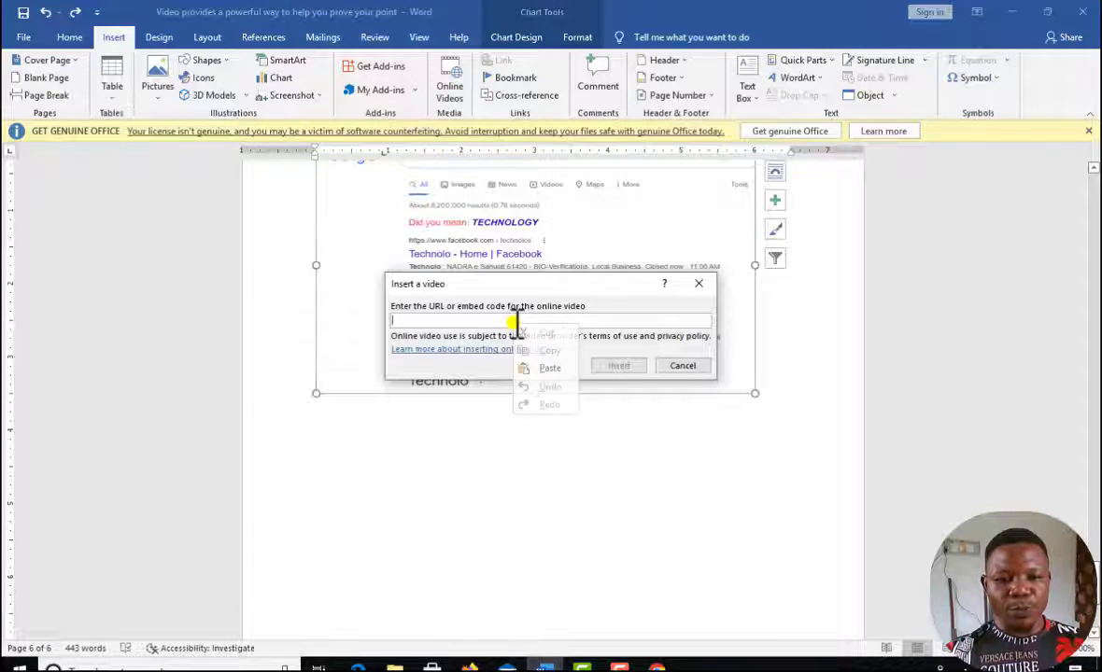
pyautogui.click(549, 368)
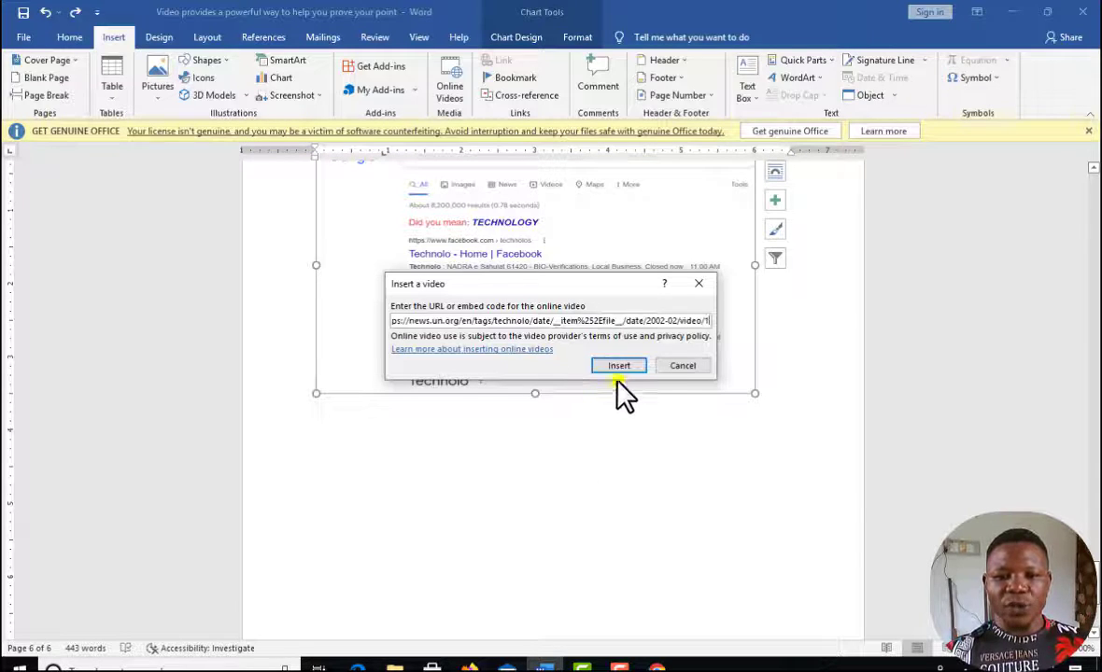
pyautogui.click(618, 367)
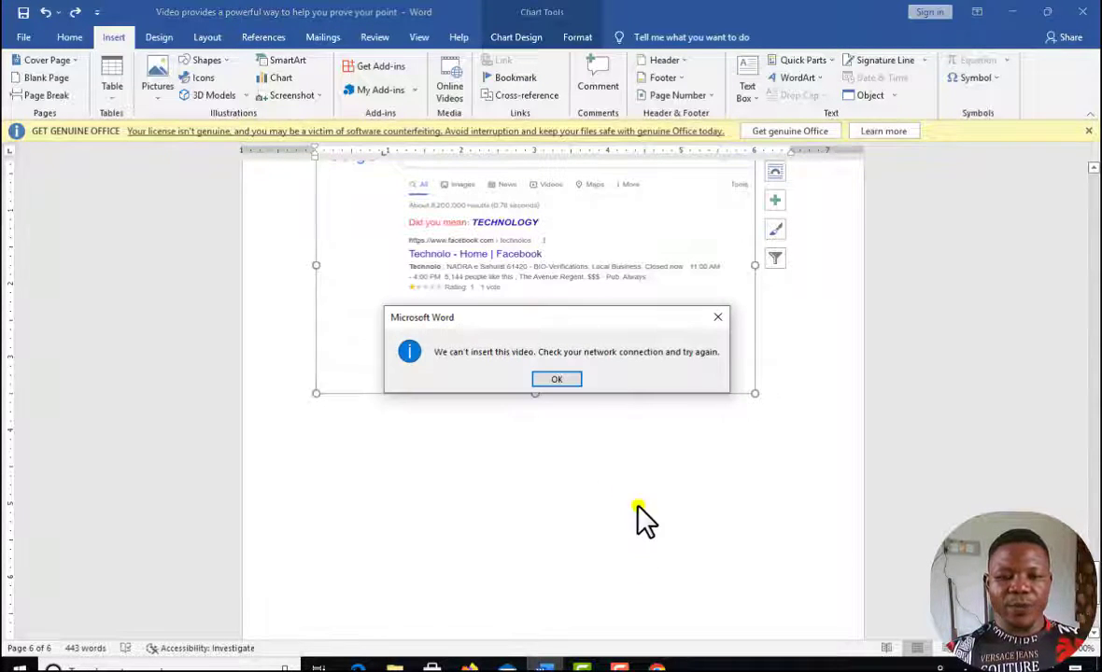
pyautogui.click(558, 380)
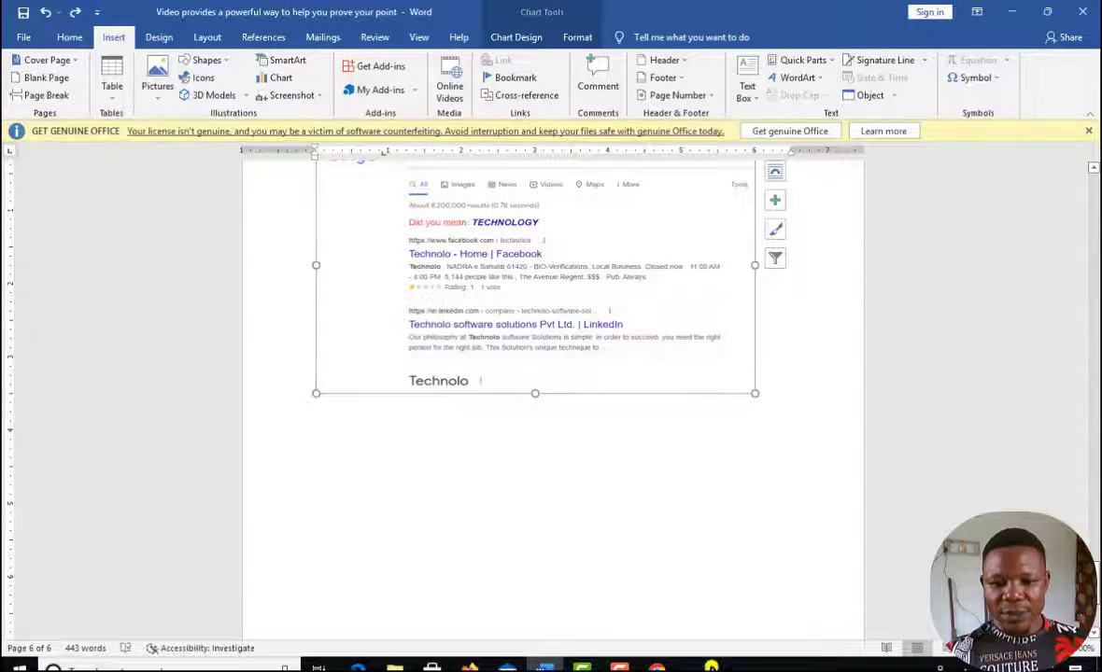
# Step: Switch to Chrome, open YouTube, and copy the link of the TOP LOVE TV video "I Never Knw D Guy I Employ As My Gate Man Is A Billionaire"
pyautogui.click(659, 667)
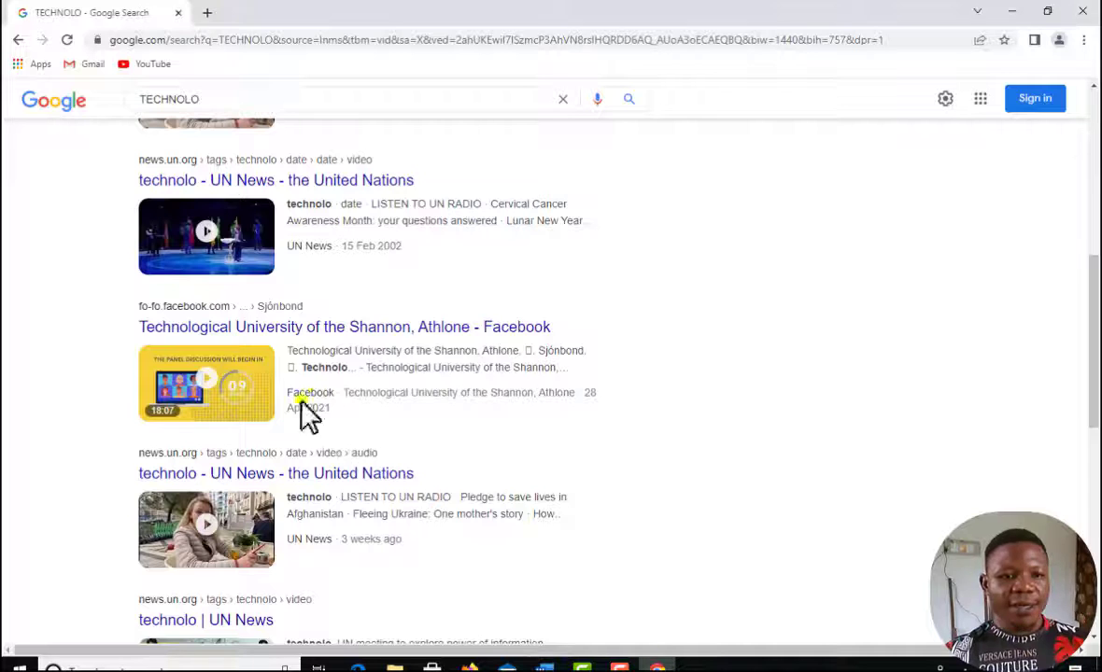
pyautogui.click(257, 233)
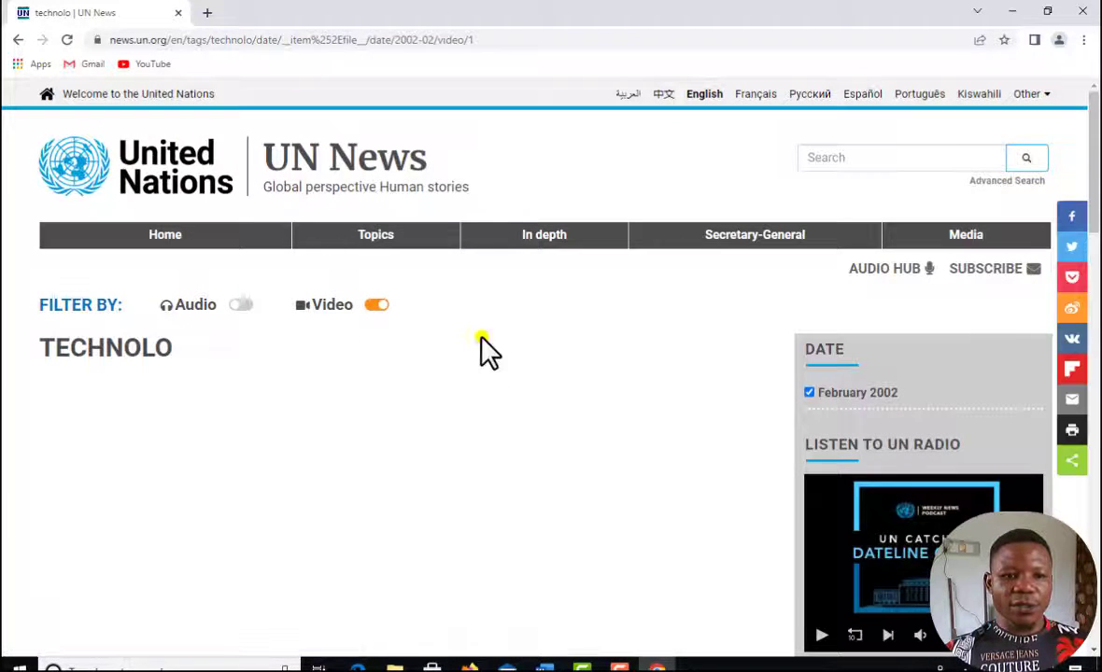
pyautogui.click(138, 64)
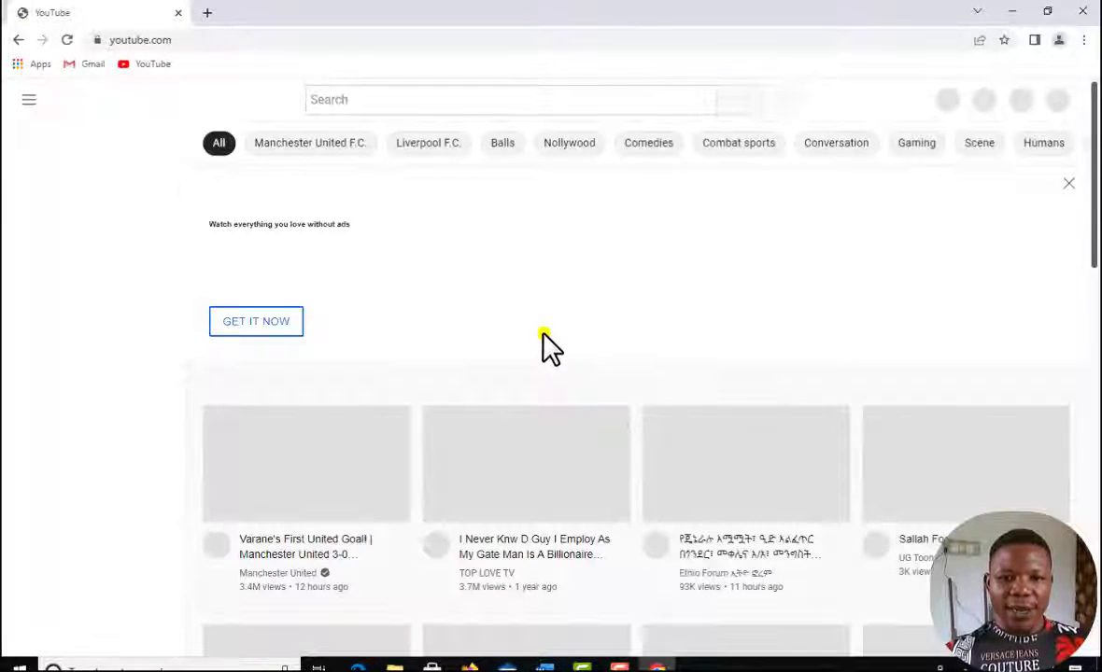
pyautogui.scroll(-2, 549, 359)
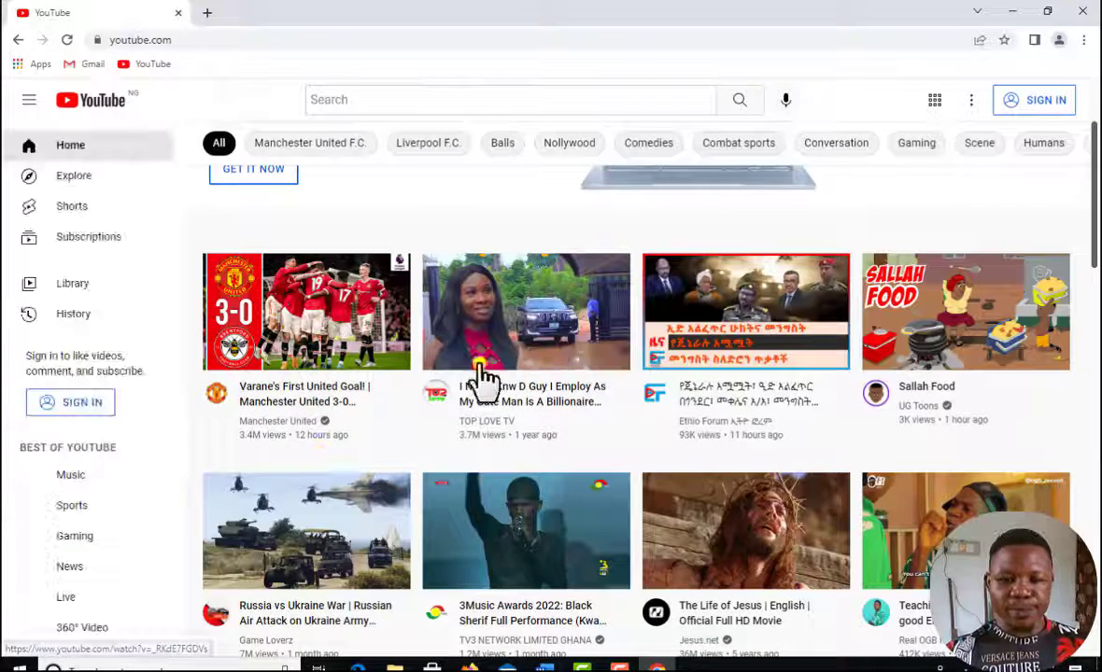
pyautogui.moveTo(511, 327)
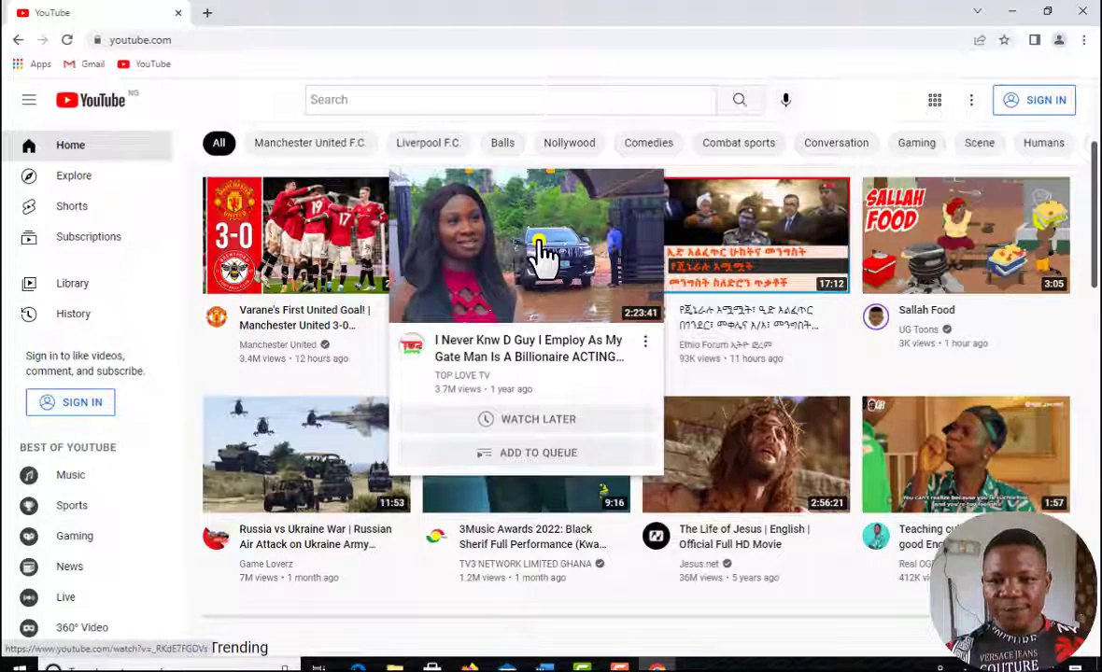
pyautogui.rightClick(540, 250)
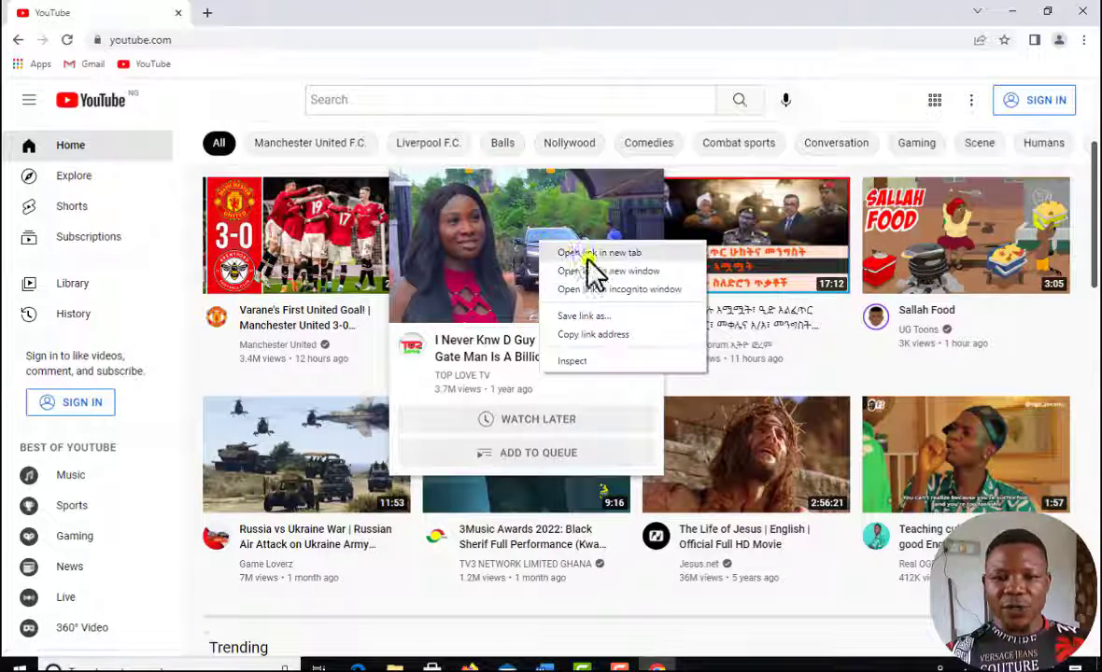
pyautogui.click(612, 336)
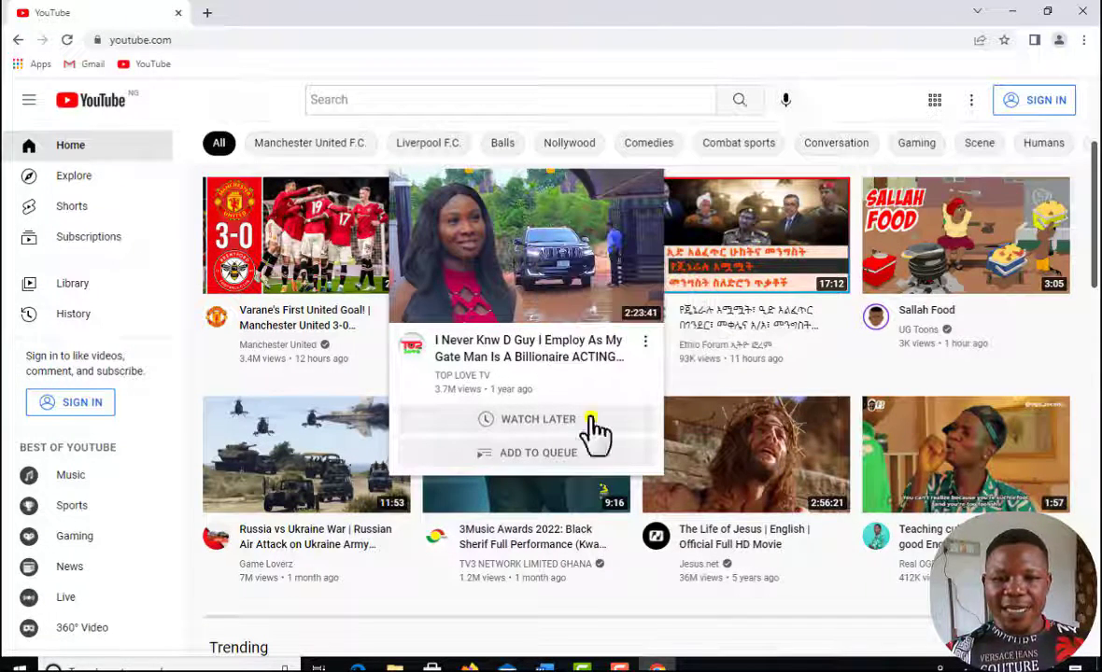
# Step: Return to Word and insert an online video from the copied YouTube link
pyautogui.click(544, 667)
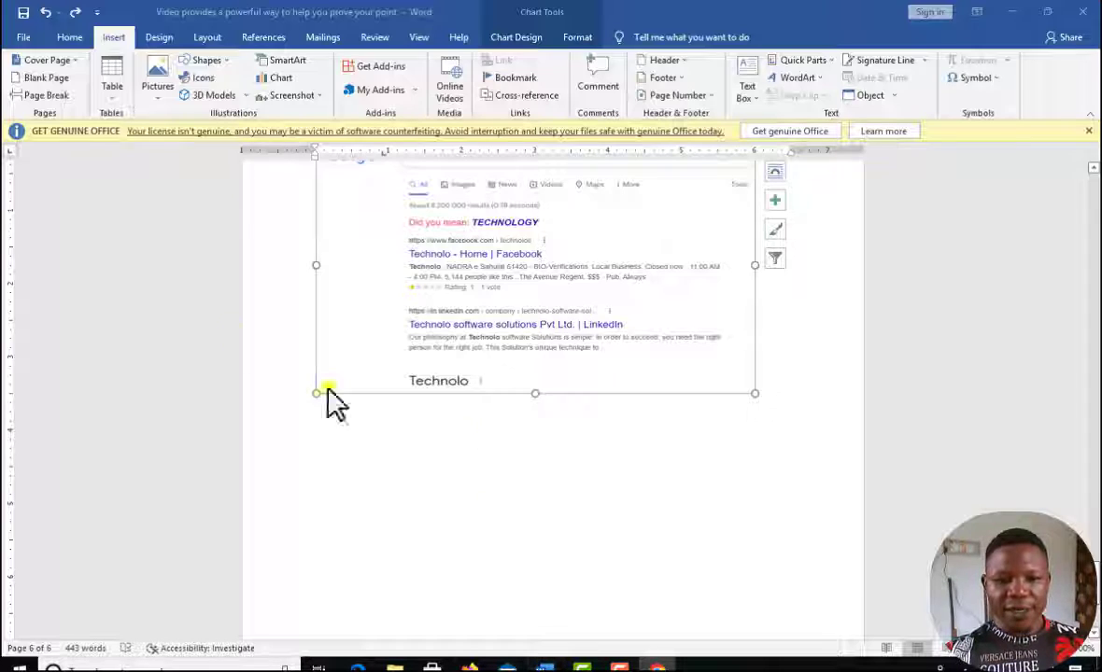
pyautogui.click(453, 94)
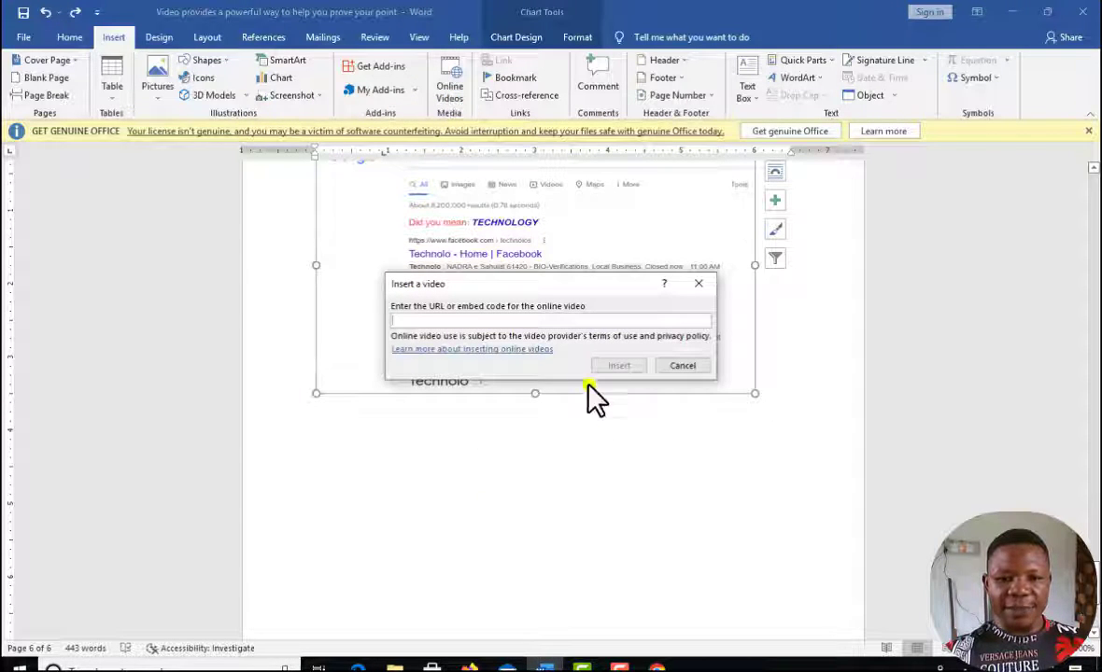
pyautogui.rightClick(542, 319)
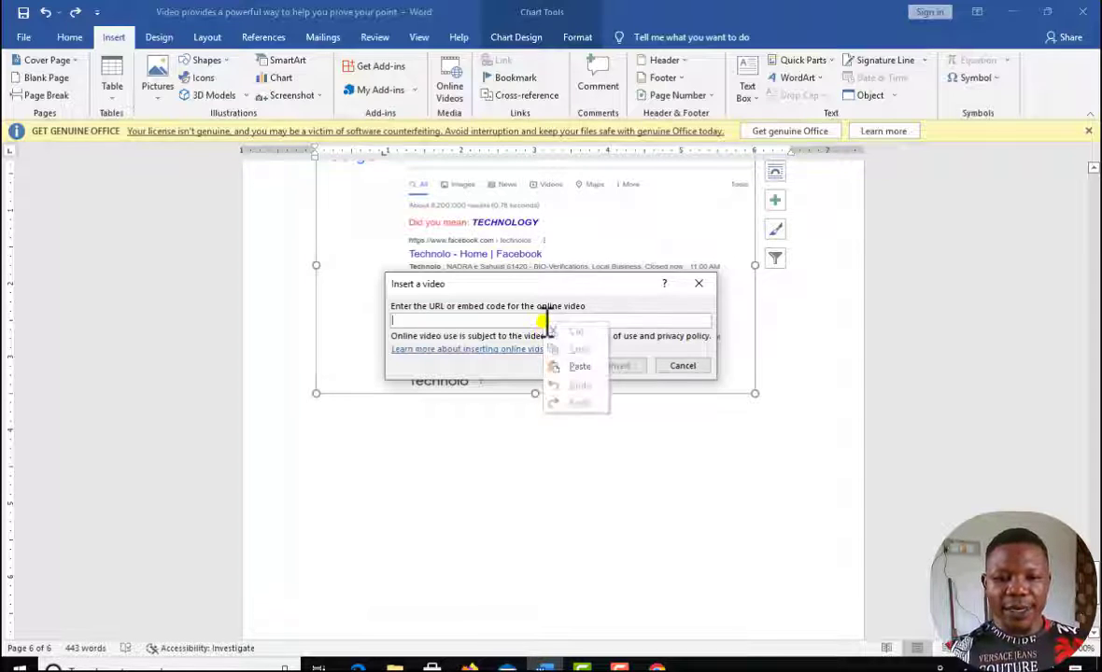
pyautogui.click(588, 372)
pyautogui.click(612, 369)
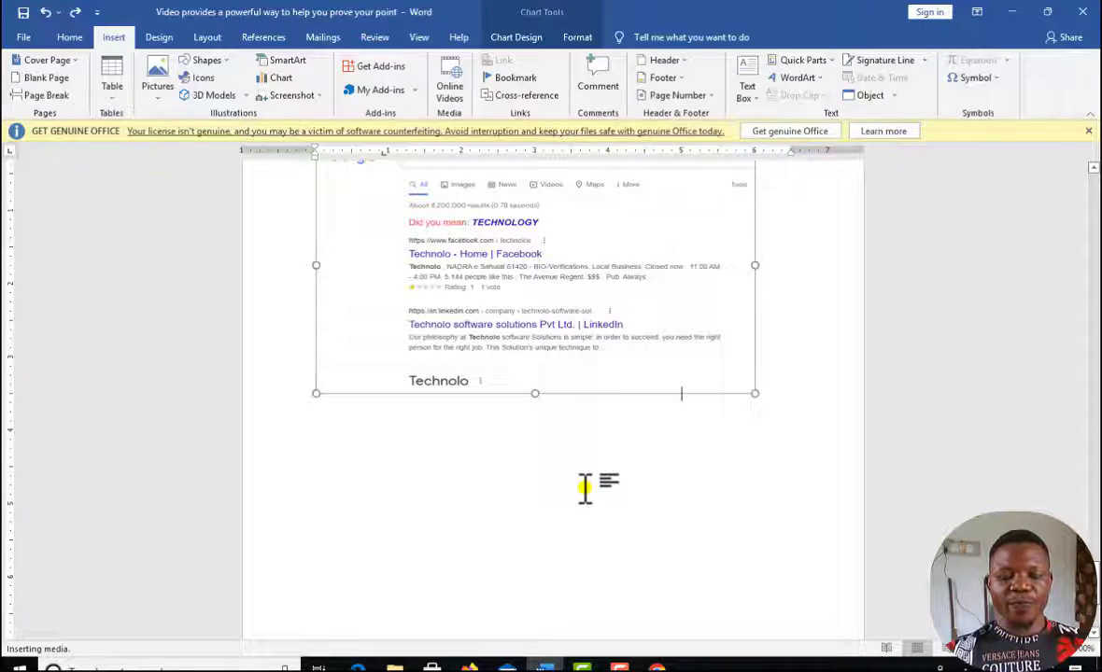
# Step: Enlarge the inserted video proportionally from its upper corner to about 5.03" high and 6.71" wide
pyautogui.scroll(1, 647, 366)
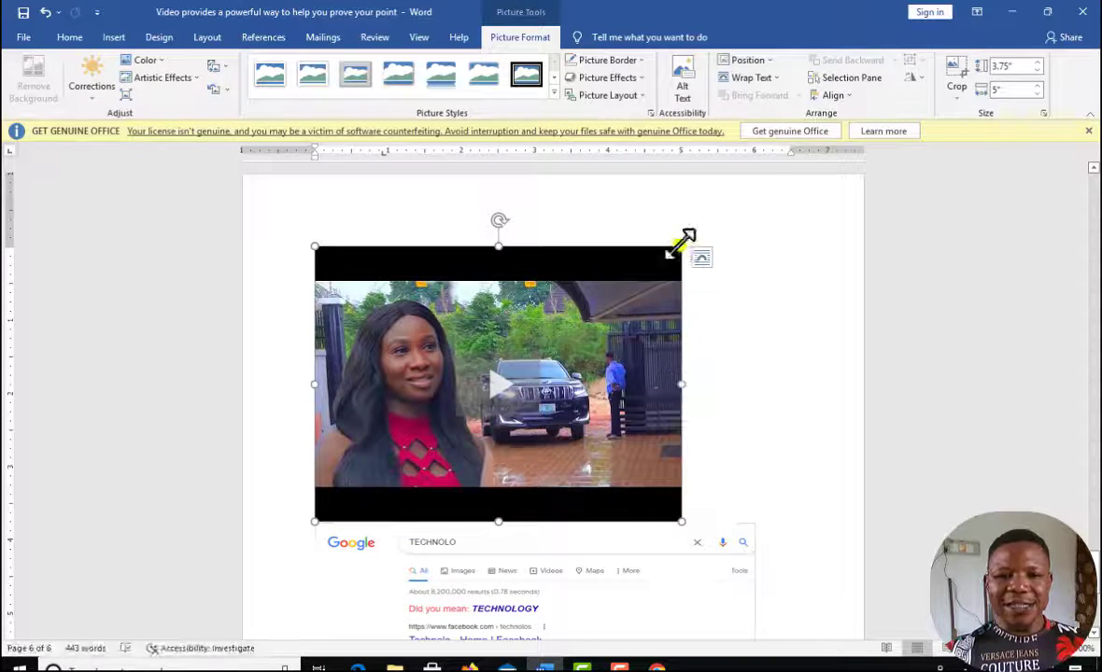
pyautogui.moveTo(687, 239); pyautogui.dragTo(809, 226)
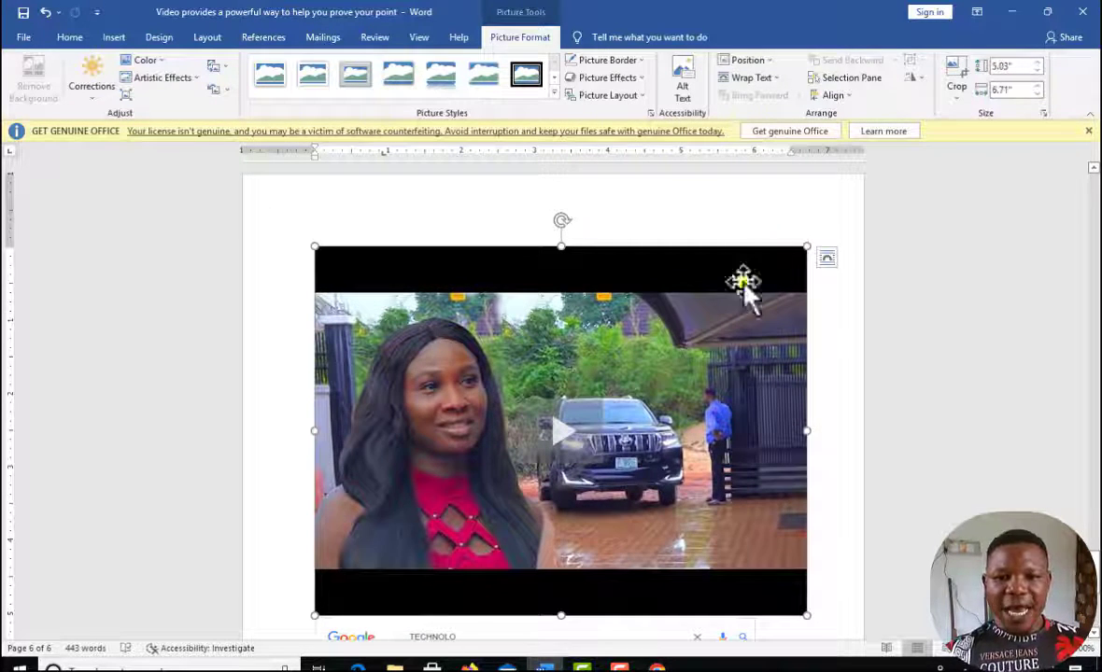
pyautogui.scroll(-1, 654, 365)
pyautogui.scroll(3, 612, 392)
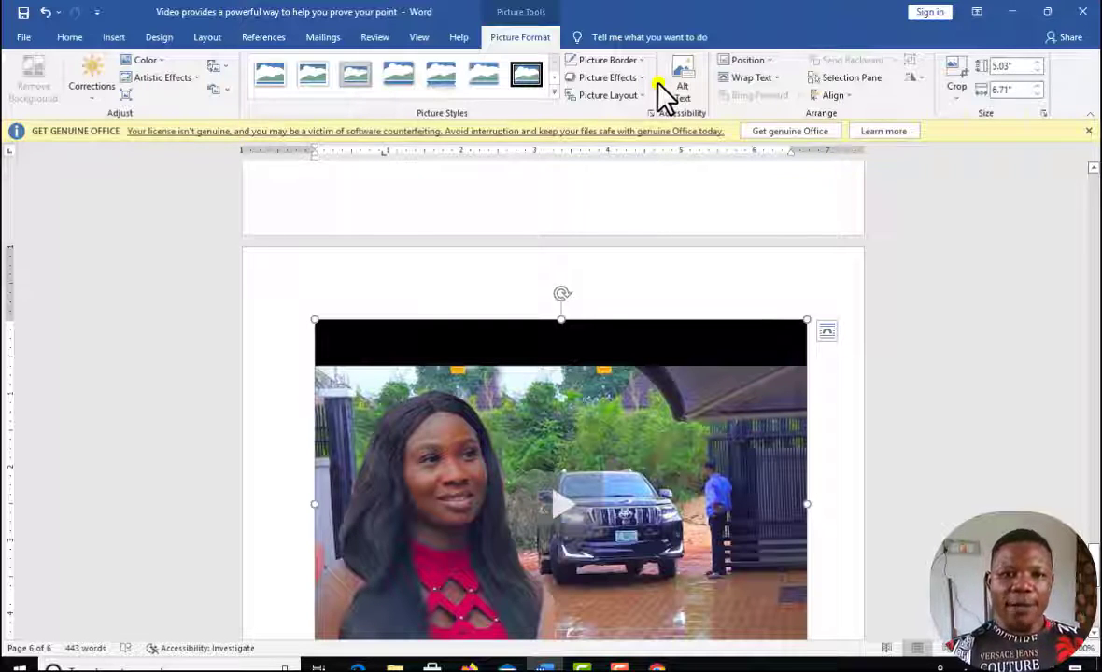
pyautogui.click(108, 38)
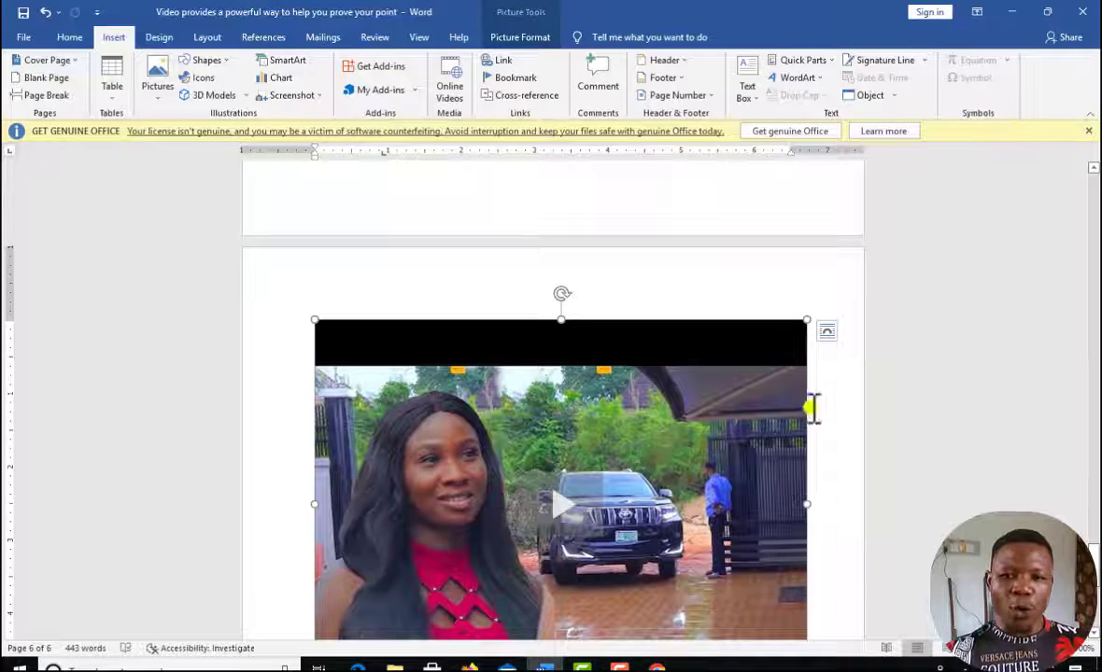
pyautogui.scroll(-8, 651, 494)
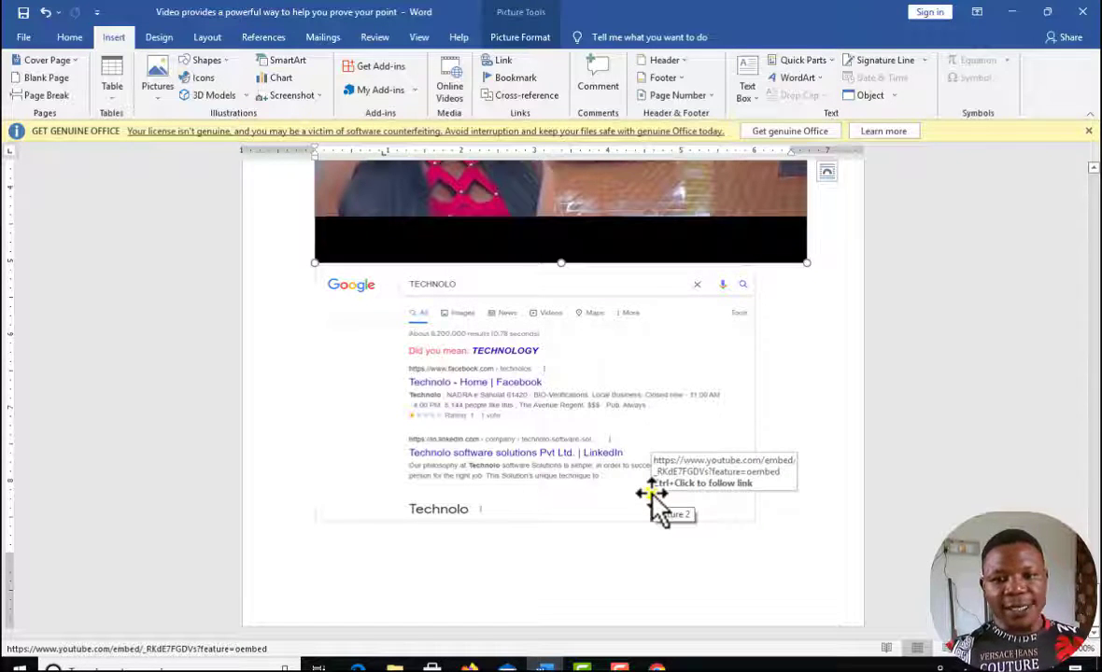
pyautogui.scroll(10, 651, 493)
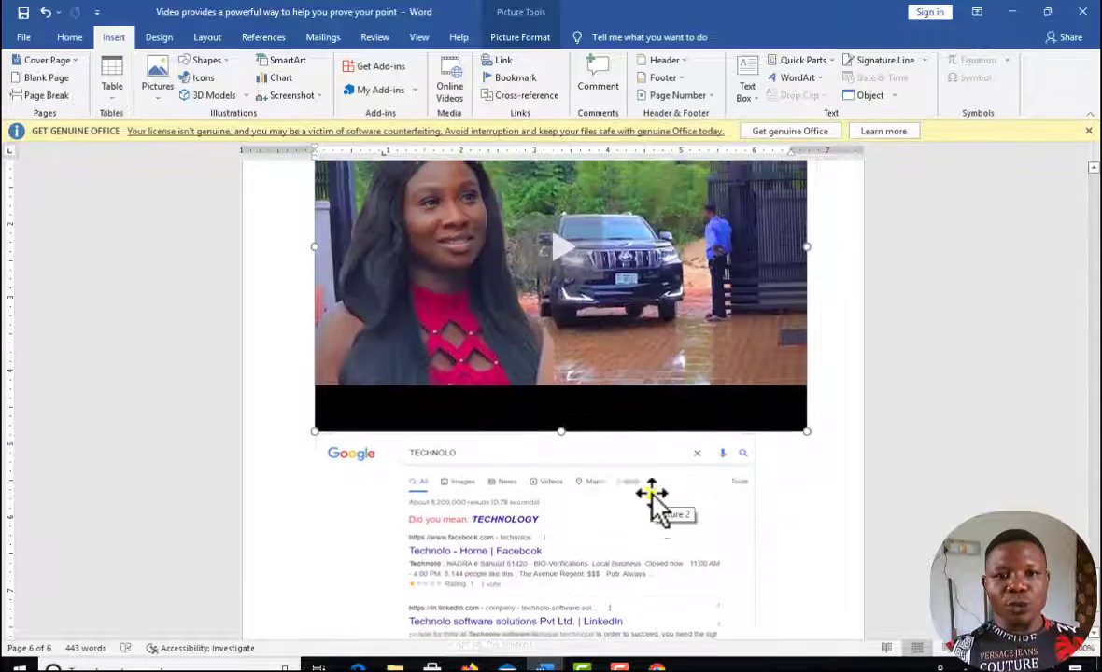